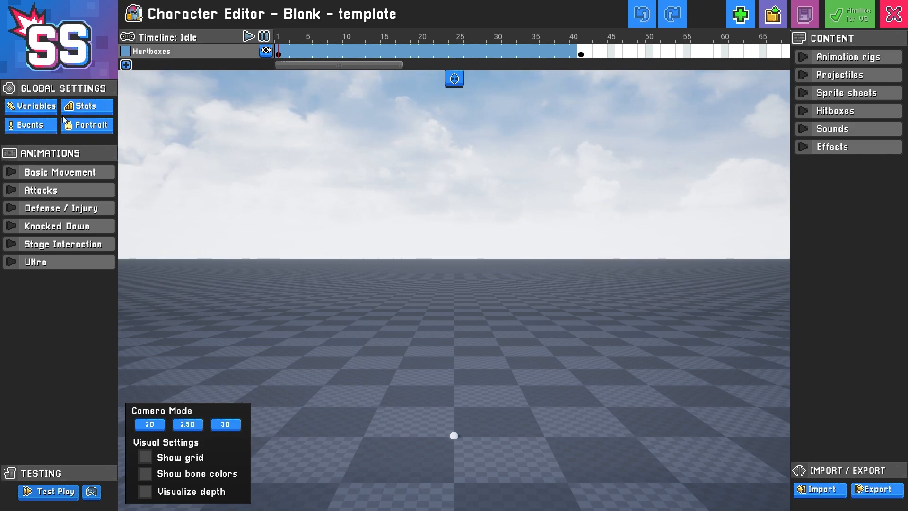
Look through the basic movement animations and the animation rig and projectile content of the blank template
click(10, 174)
click(10, 175)
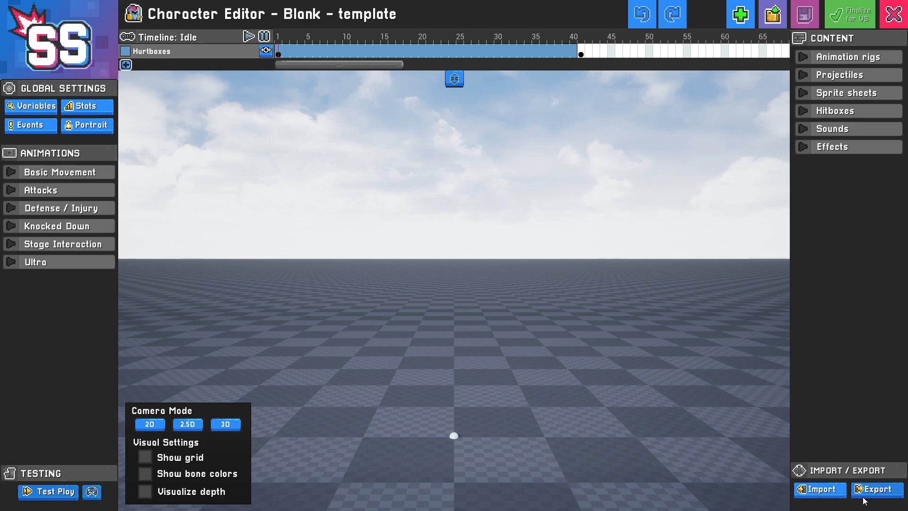
click(804, 57)
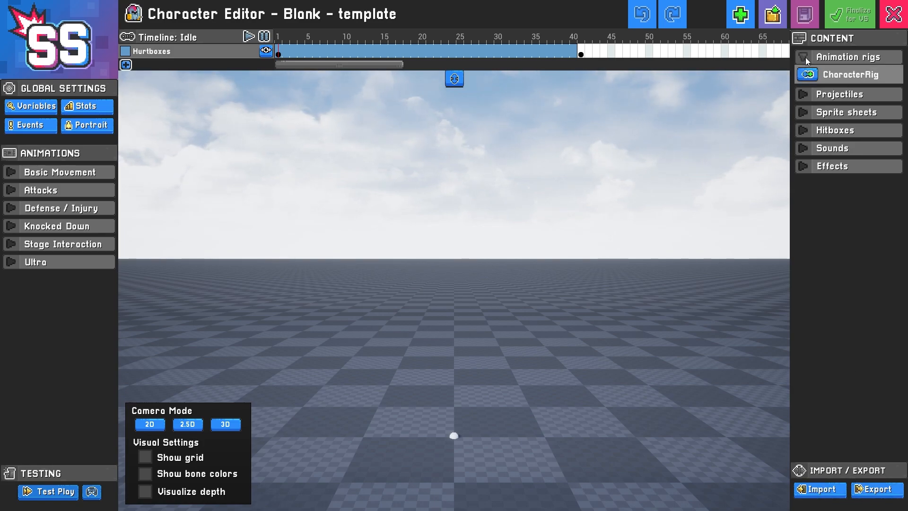
click(809, 94)
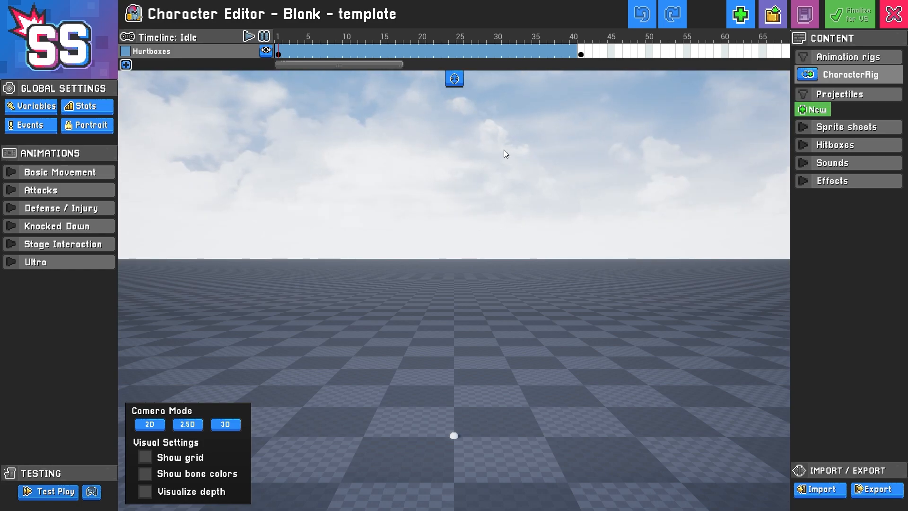
Load the existing character Granite into the character editor
click(737, 22)
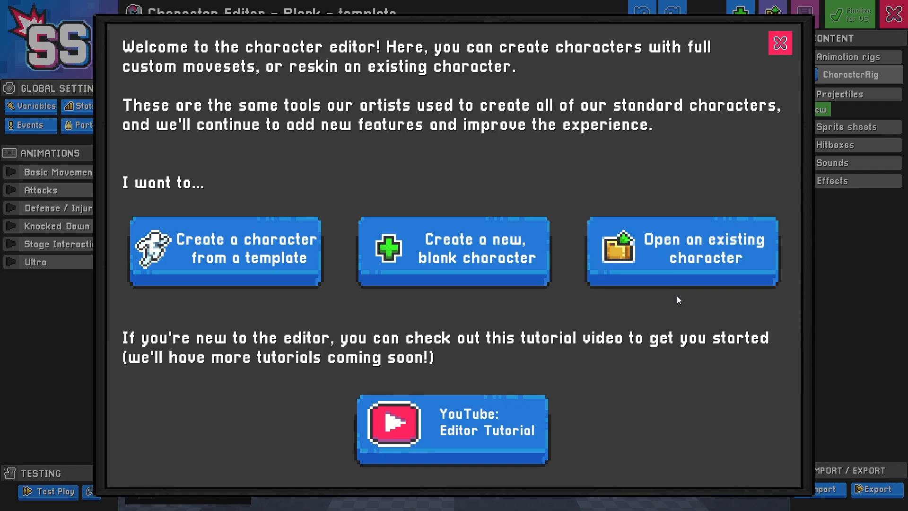
click(678, 259)
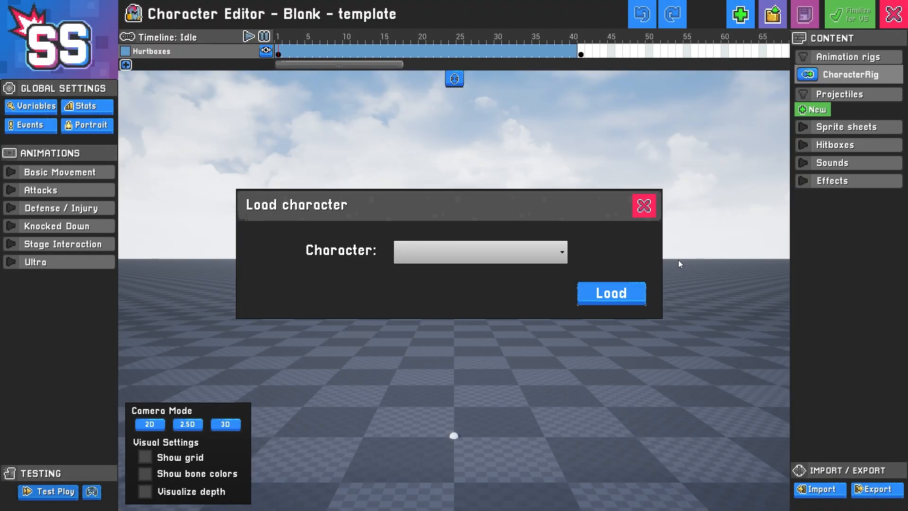
click(485, 255)
click(440, 282)
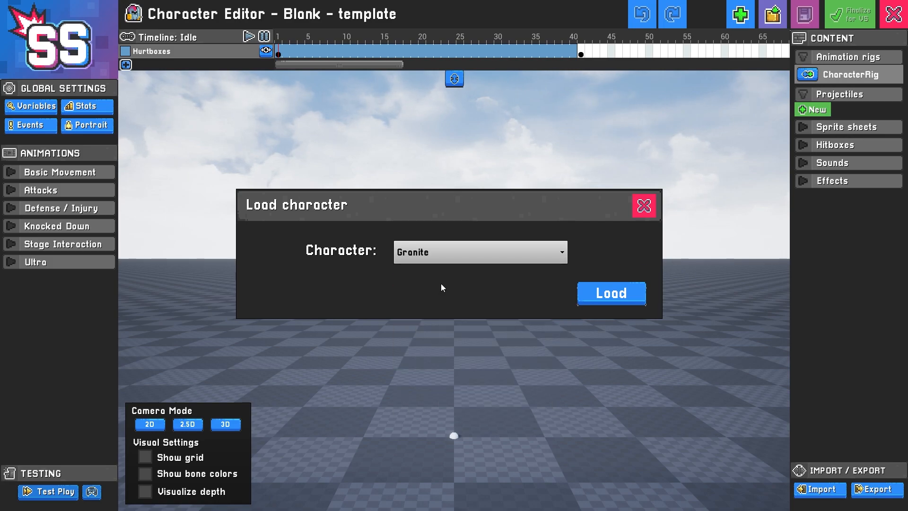
click(625, 291)
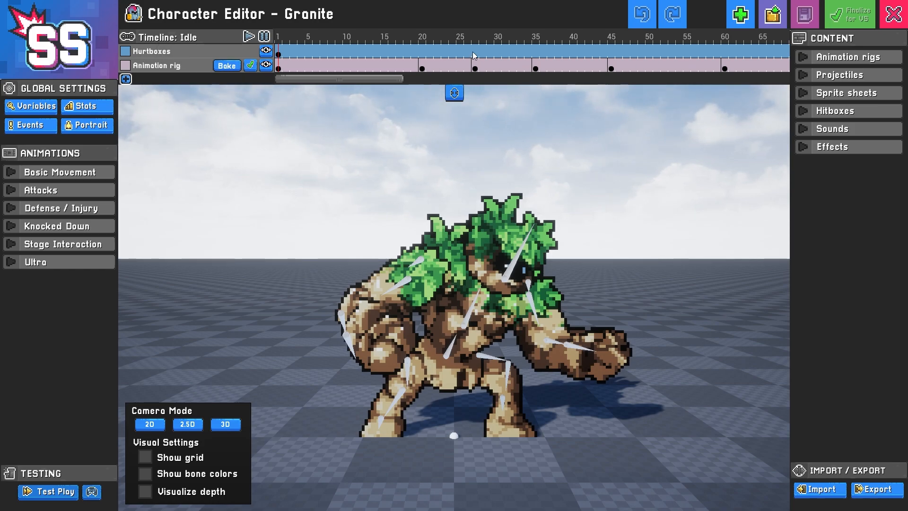
Open Granite's Idle animation from the basic movements and hide its hurtboxes
click(36, 172)
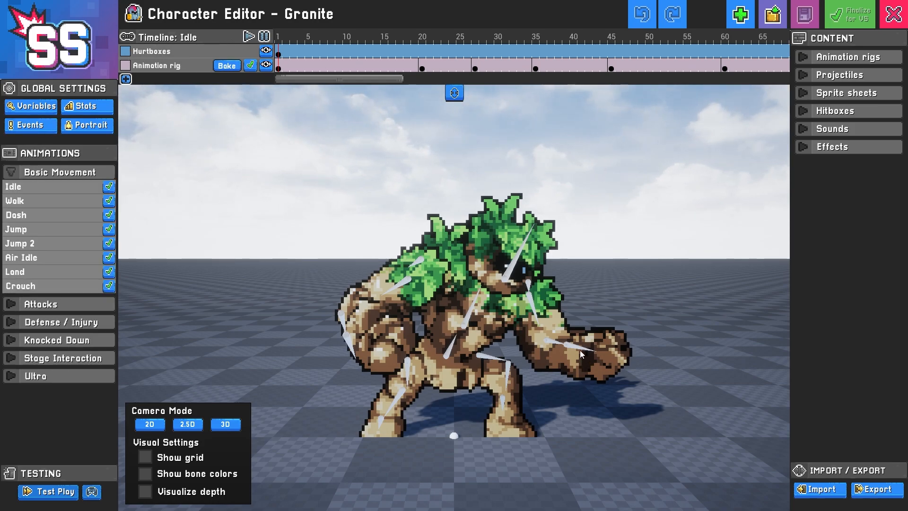
click(47, 188)
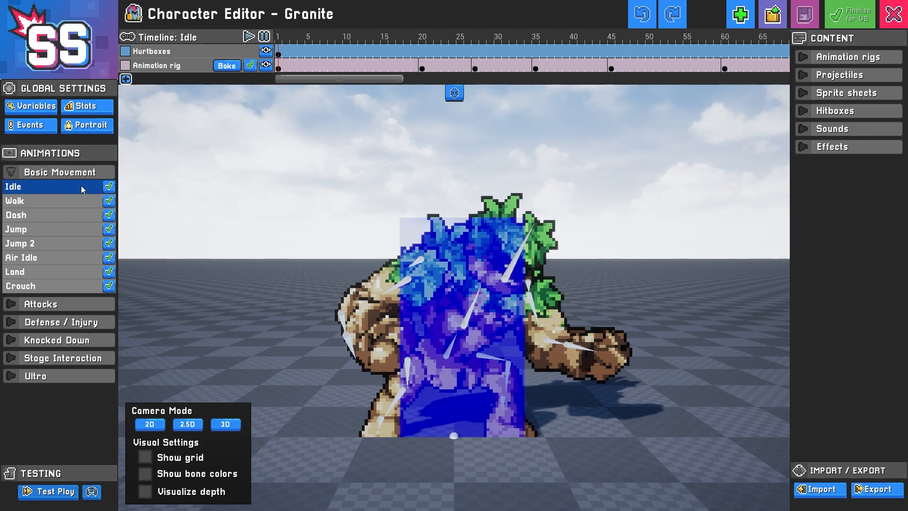
click(14, 174)
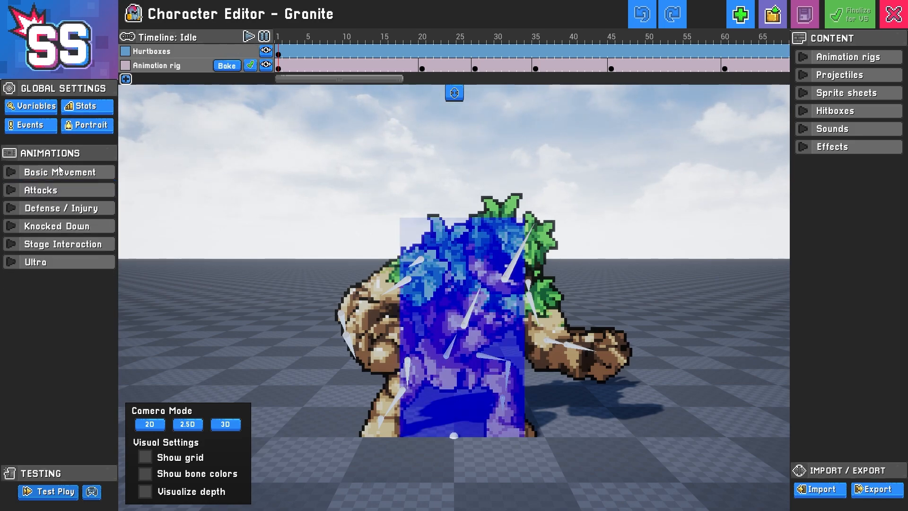
click(13, 172)
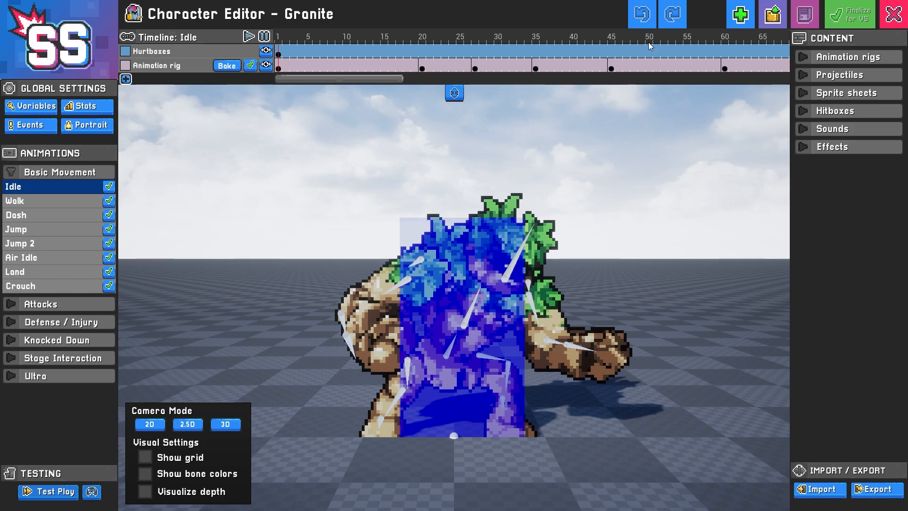
click(279, 52)
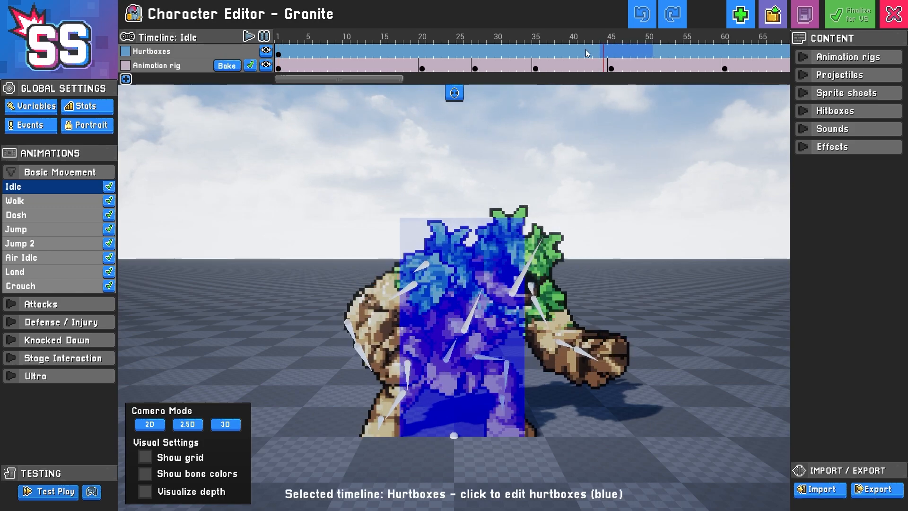
click(266, 50)
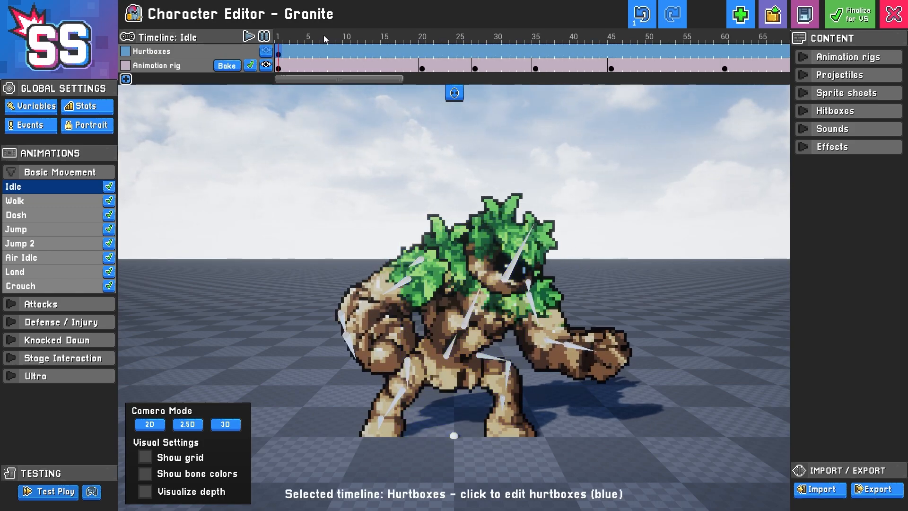
Preview the Idle animation with its rig hidden and shown, and inspect the first-frame keys for the rig and hurtboxes
click(277, 69)
click(265, 65)
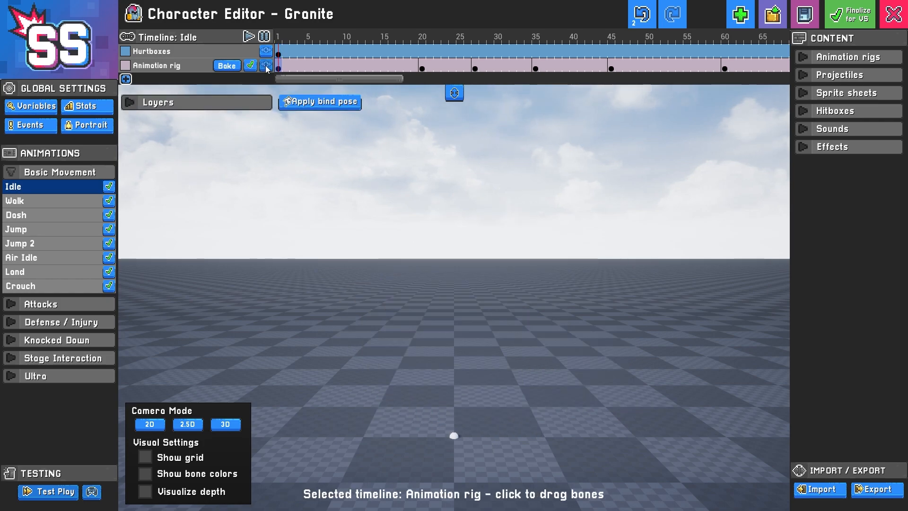
click(266, 65)
click(271, 66)
click(272, 65)
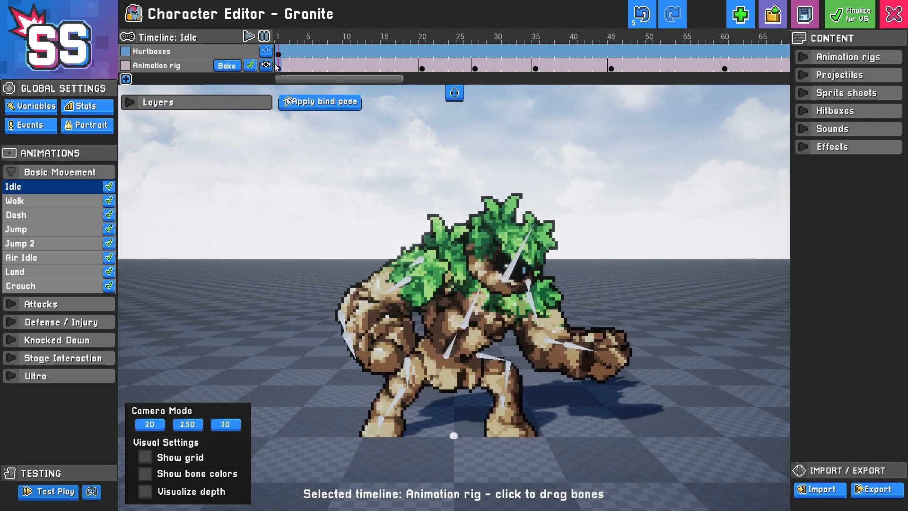
click(300, 51)
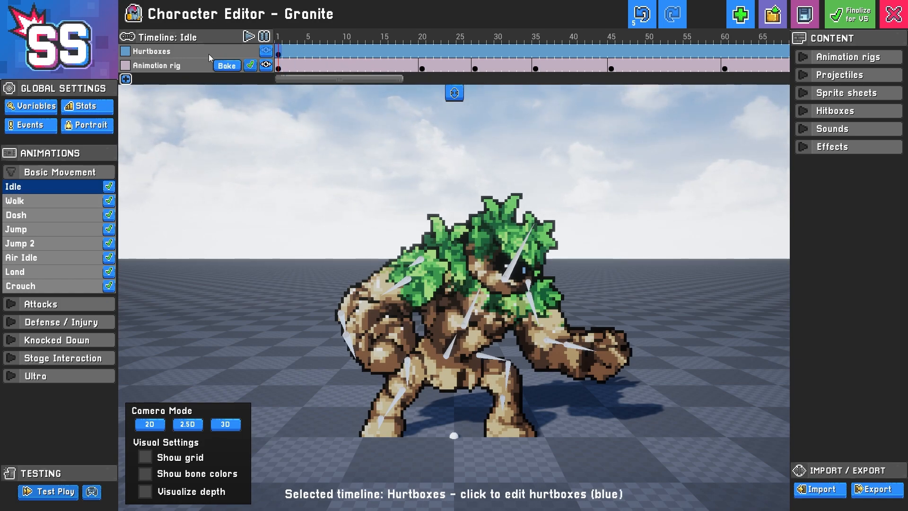
click(281, 67)
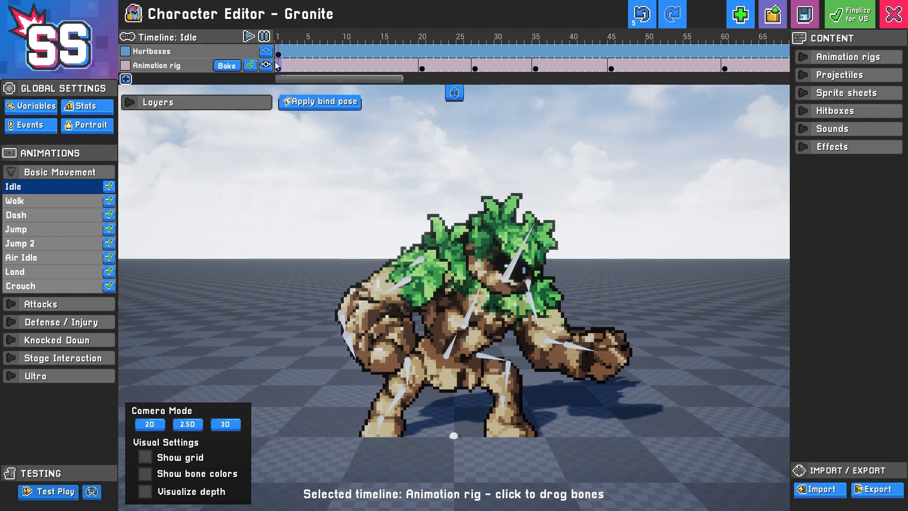
Open the Forward air attack and inspect its hurtboxes over the early frames and the first animation rig key
click(17, 305)
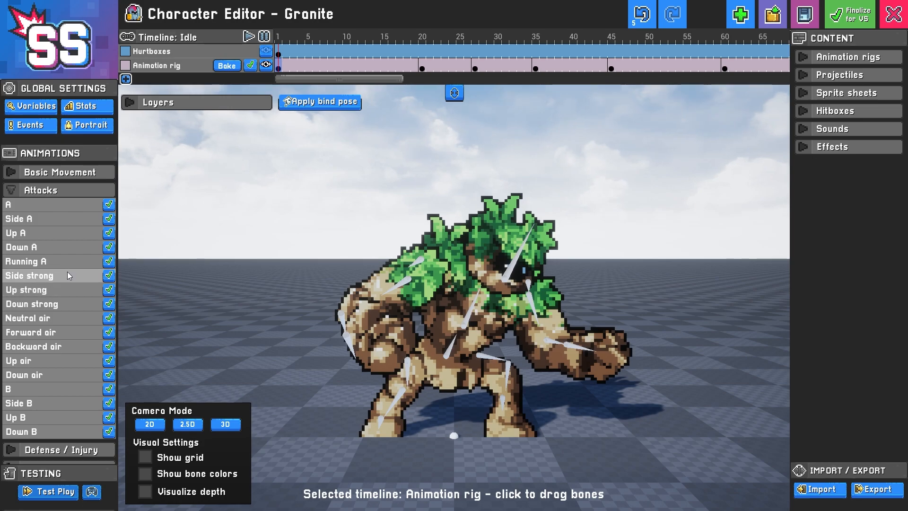
click(65, 333)
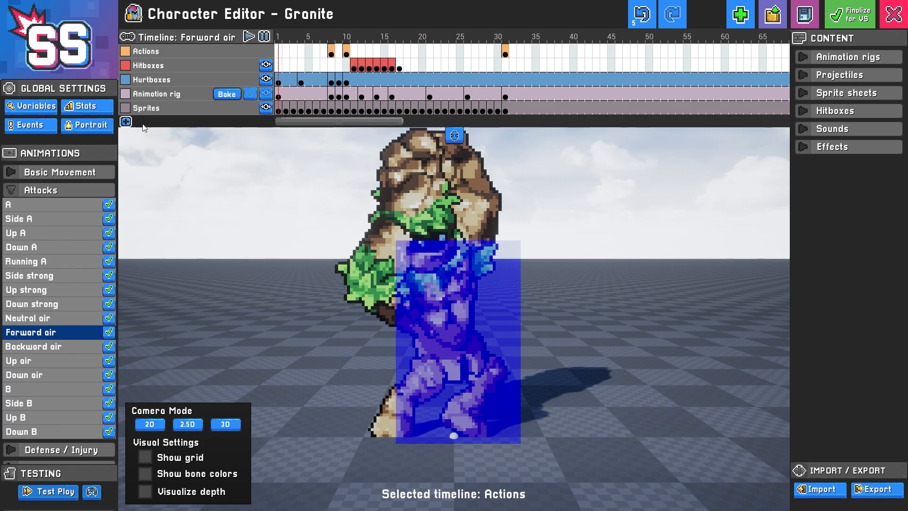
click(348, 82)
drag(357, 82, 317, 80)
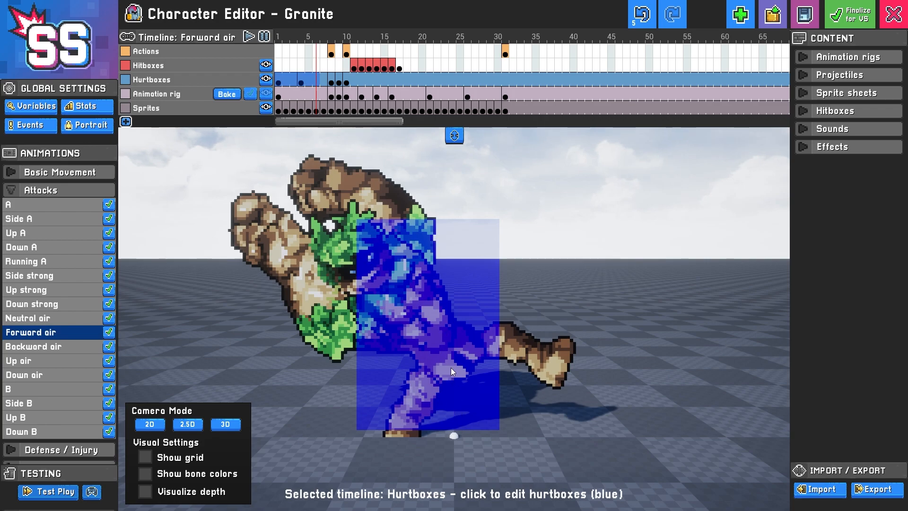
click(280, 93)
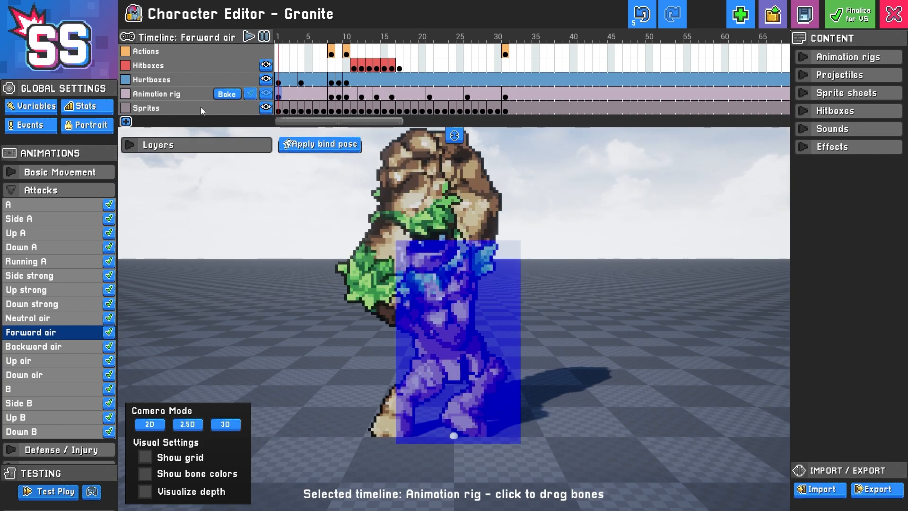
Compare the Forward air sprites with the underlying animation rig by swapping their visibility, then restore the sprite view
click(265, 107)
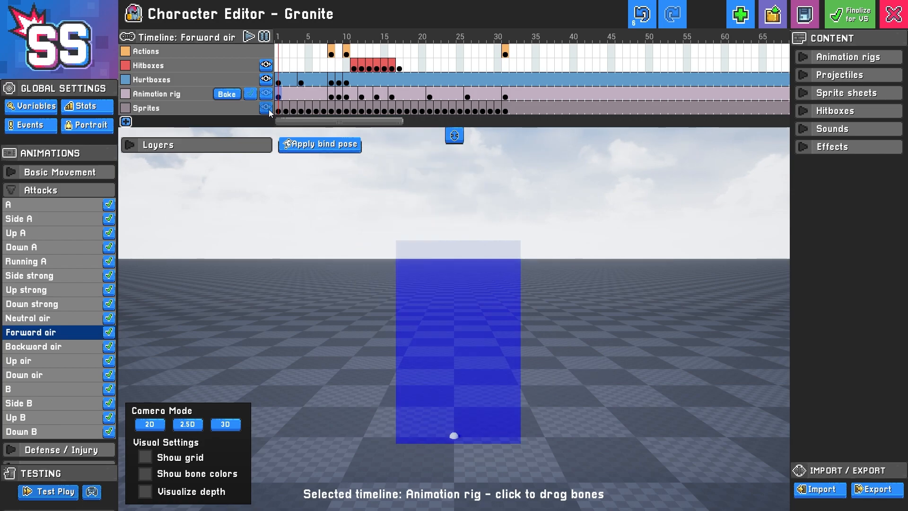
click(266, 93)
click(250, 94)
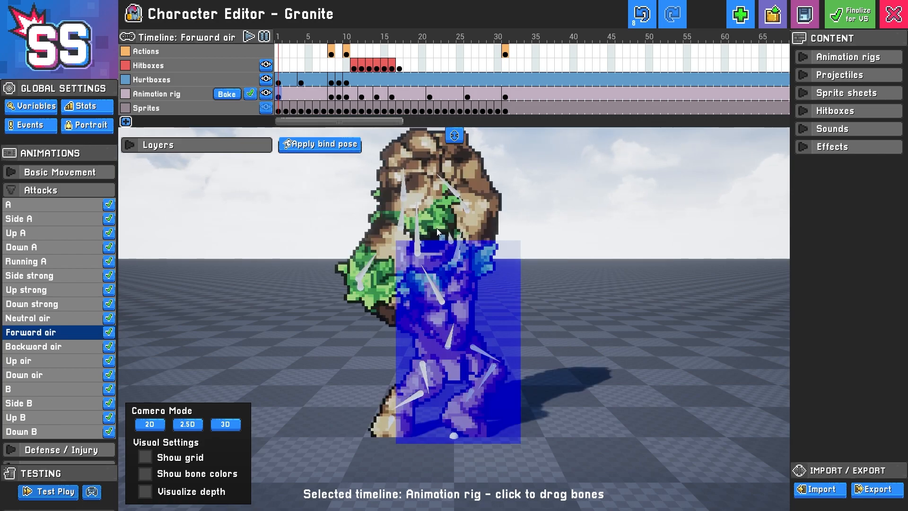
mouse_move(280, 92)
mouse_down()
mouse_move(426, 100)
mouse_move(283, 95)
mouse_up()
click(266, 94)
click(271, 111)
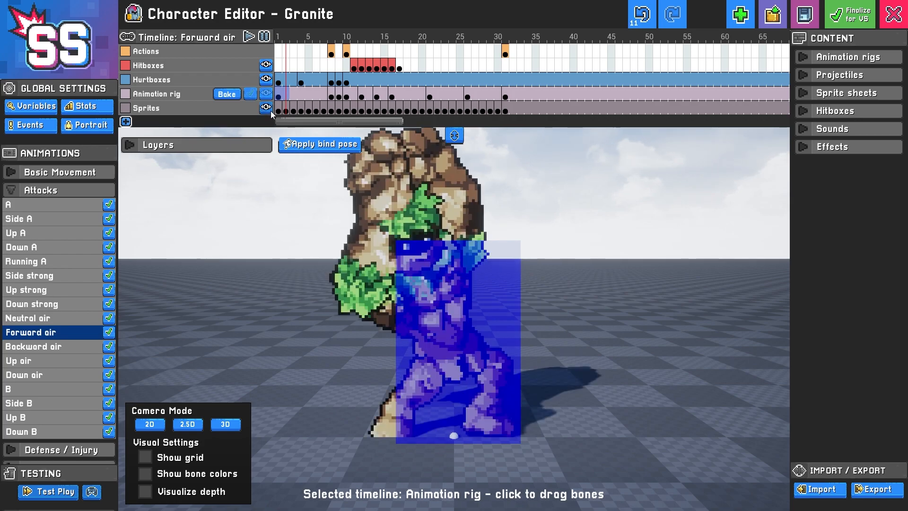
Inspect the Forward air attack's first hitbox key and its actions on frames 8 and 10
click(355, 68)
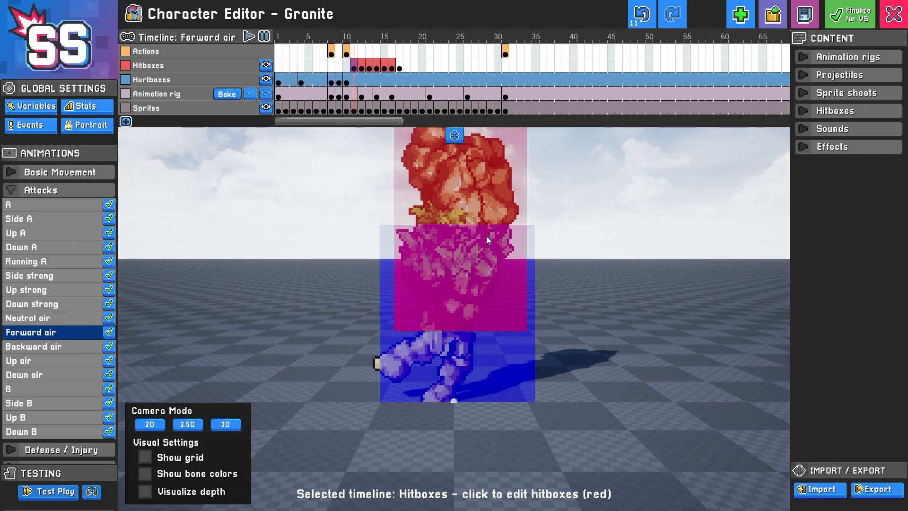
scroll(509, 242, down, 2)
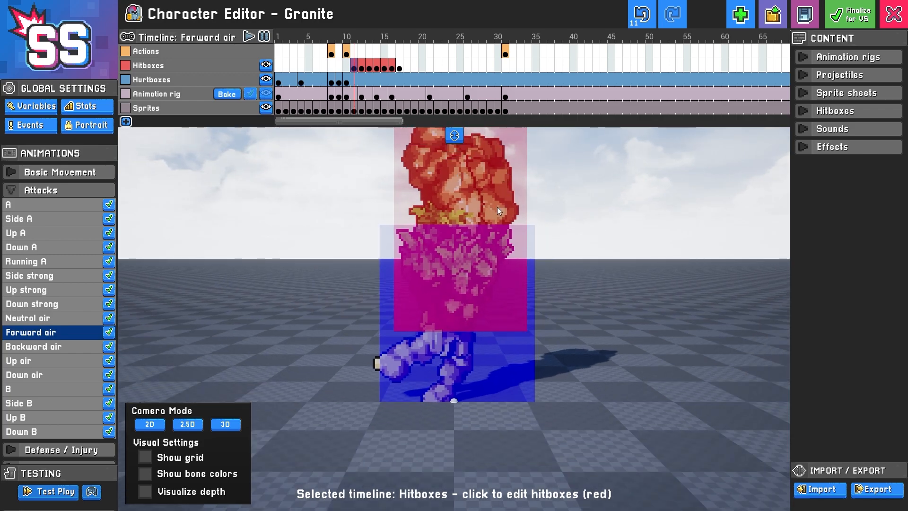
mouse_move(353, 70)
mouse_down()
mouse_move(390, 68)
mouse_move(358, 70)
mouse_up()
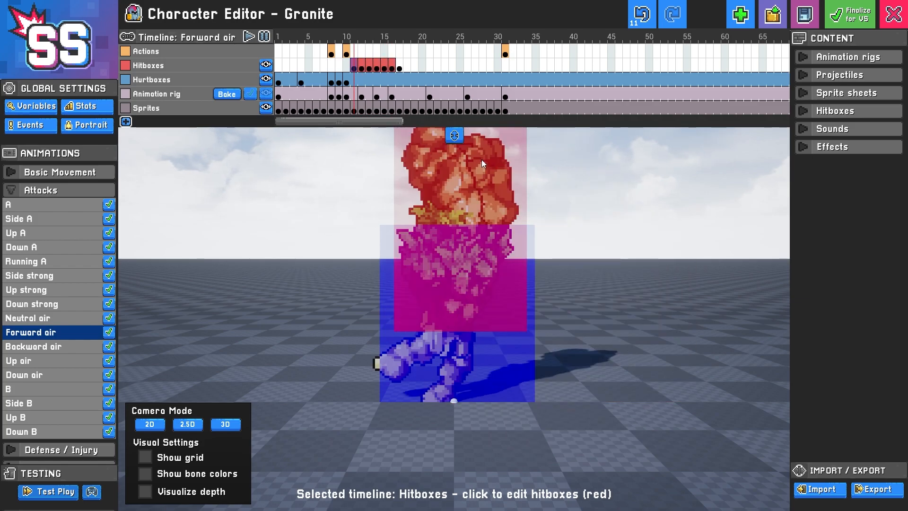
click(330, 50)
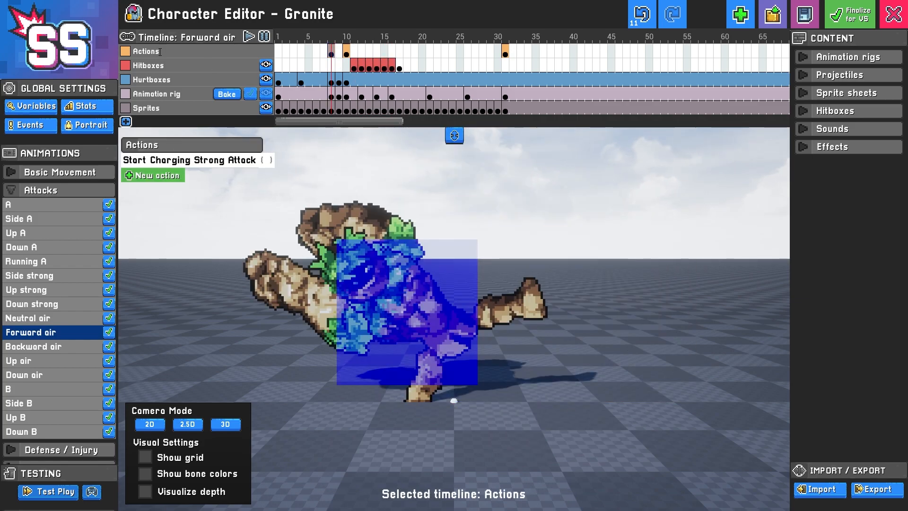
click(347, 51)
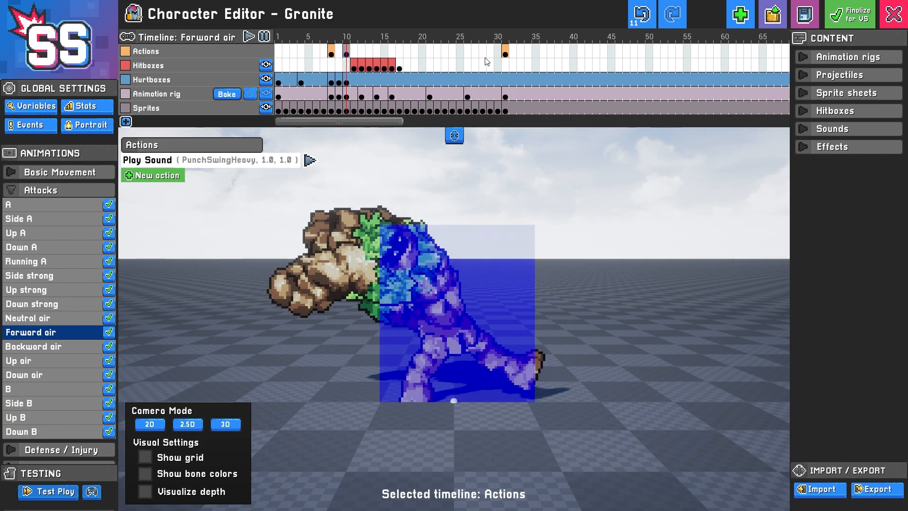
click(285, 57)
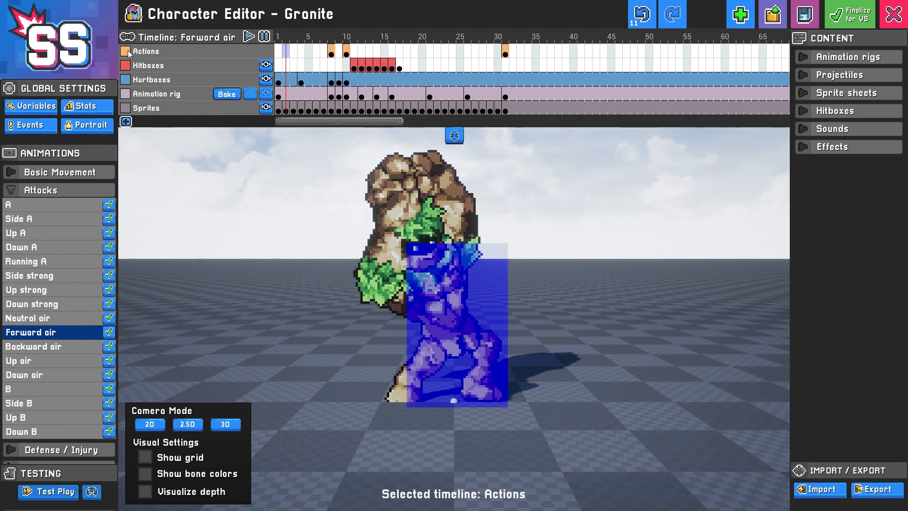
Open the B attack and view the actions on its first frame
click(50, 391)
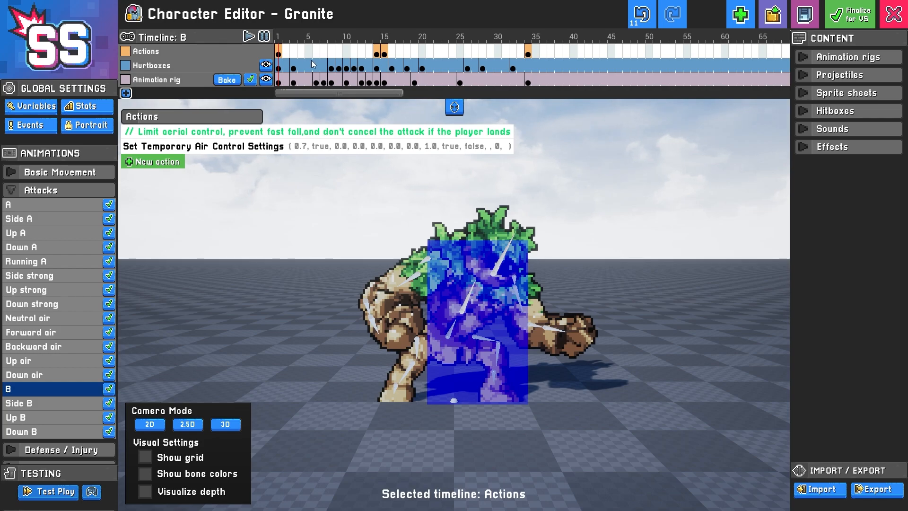
mouse_move(280, 52)
mouse_down()
mouse_move(383, 53)
mouse_move(279, 53)
mouse_up()
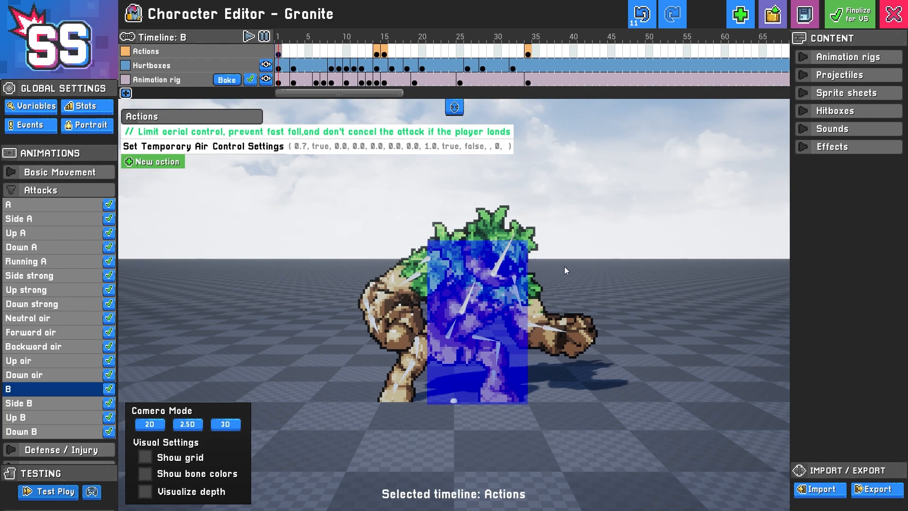
Start a test play with Granite and move the character left and right across the stage
click(92, 492)
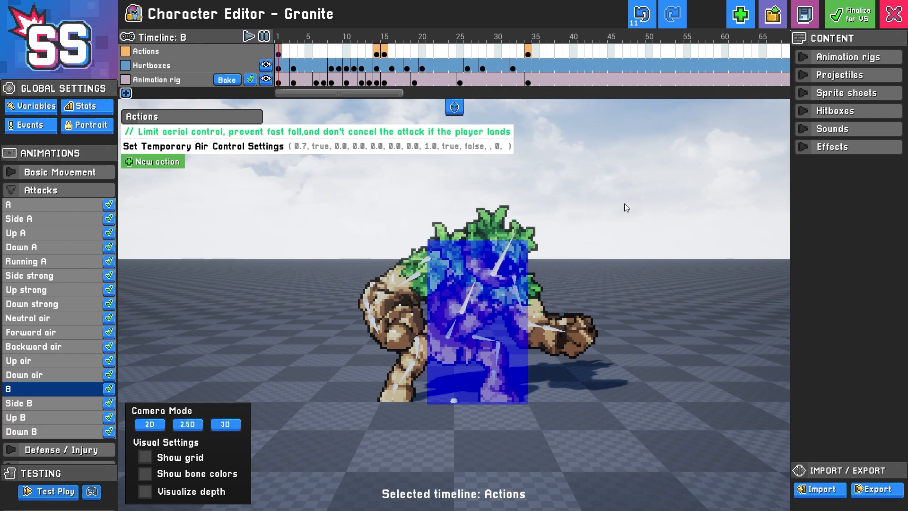
key(Left)
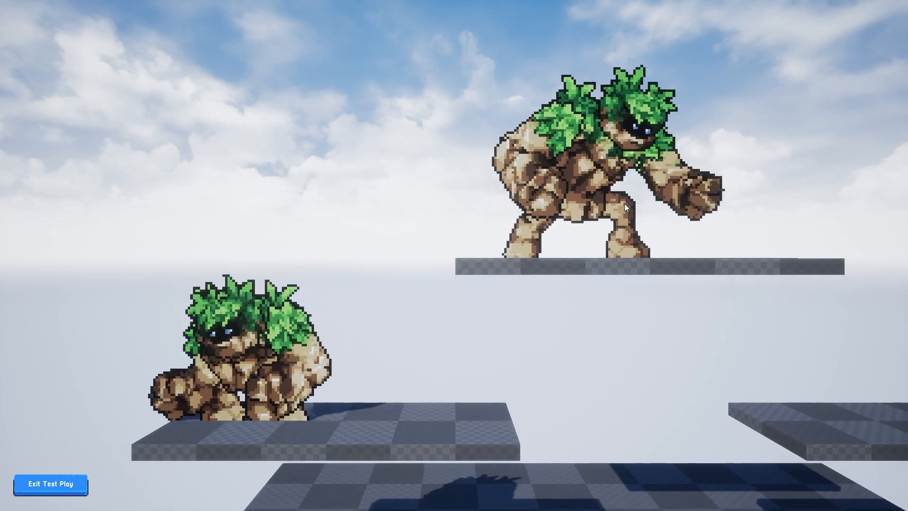
key(Right)
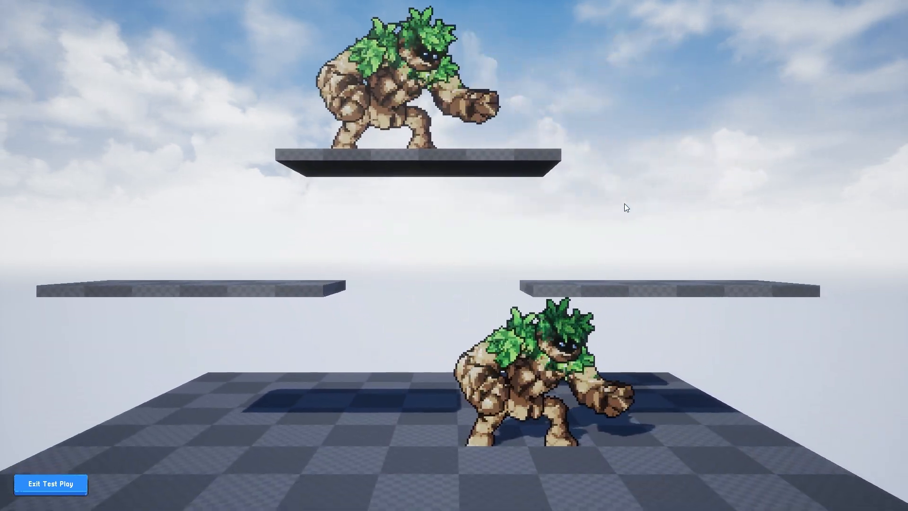
Run the character back and forth across the stage and perform repeated jumps in the test play
key(Left)
key(Left)
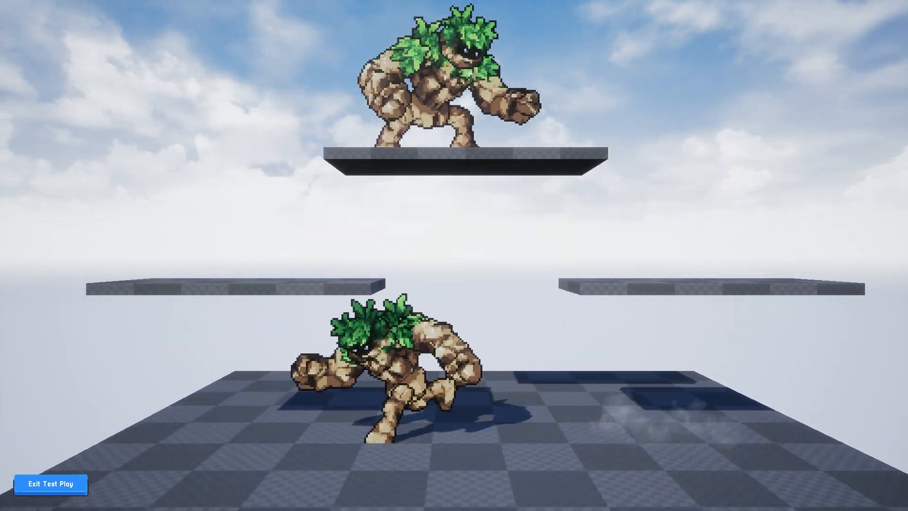
key(Right)
key(space)
key(space)
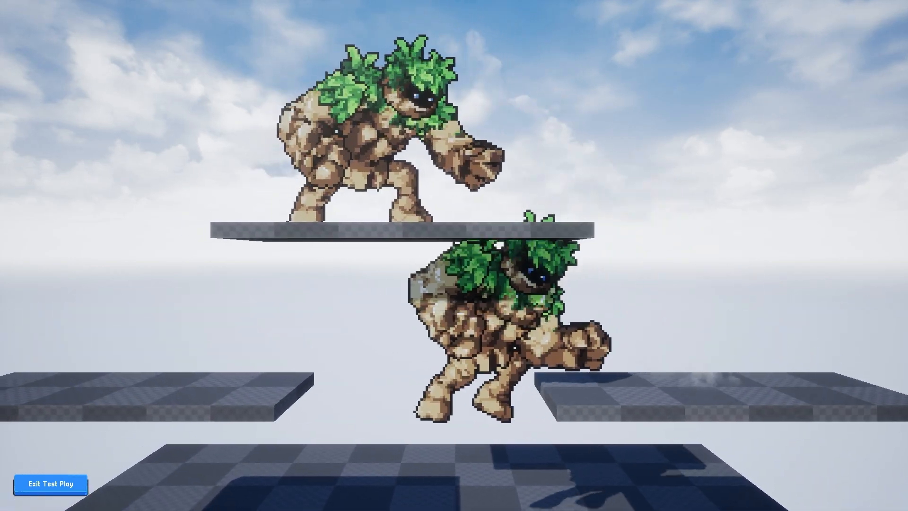
key(space)
key(Left)
key(space)
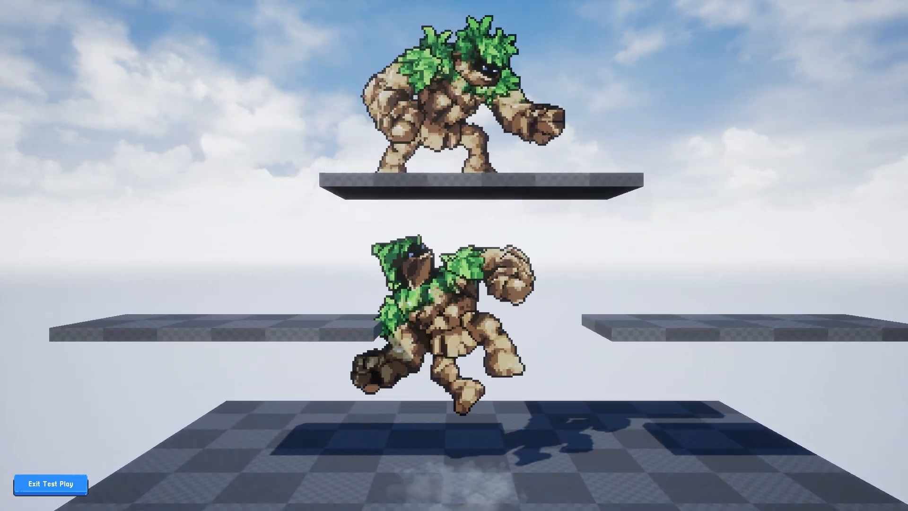
key(space)
key(space)
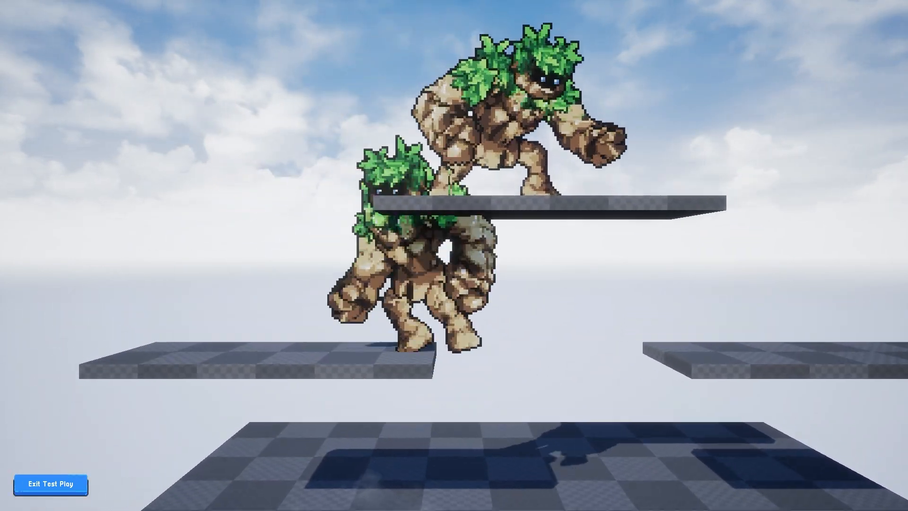
Jump to the opponent's platform and strike it with an attack, move back down to the main stage, and exit the test play
key(Left)
key(space)
key(Right)
key(j)
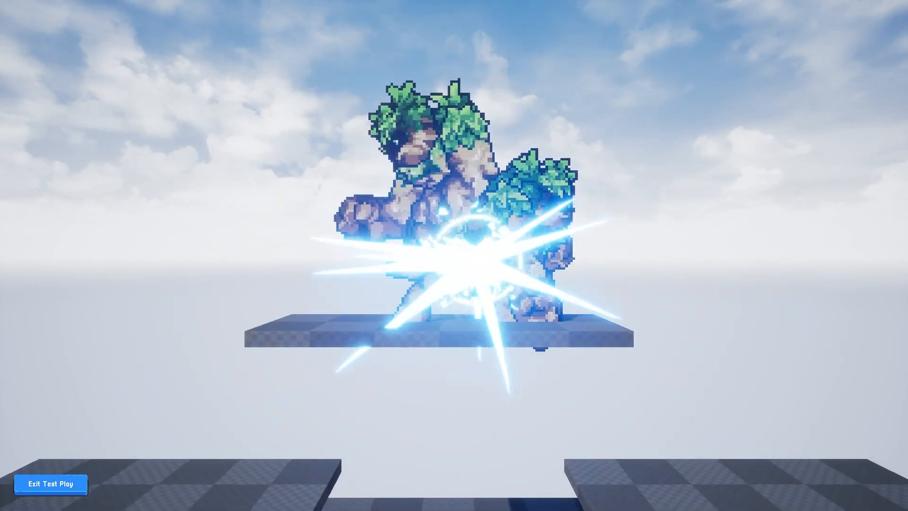
key(space)
key(Left)
key(Right)
key(space)
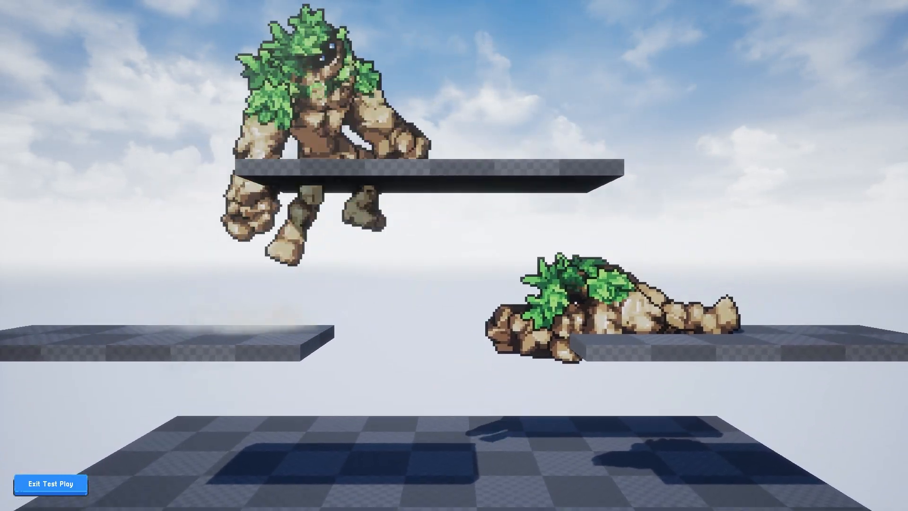
key(Left)
key(Right)
key(j)
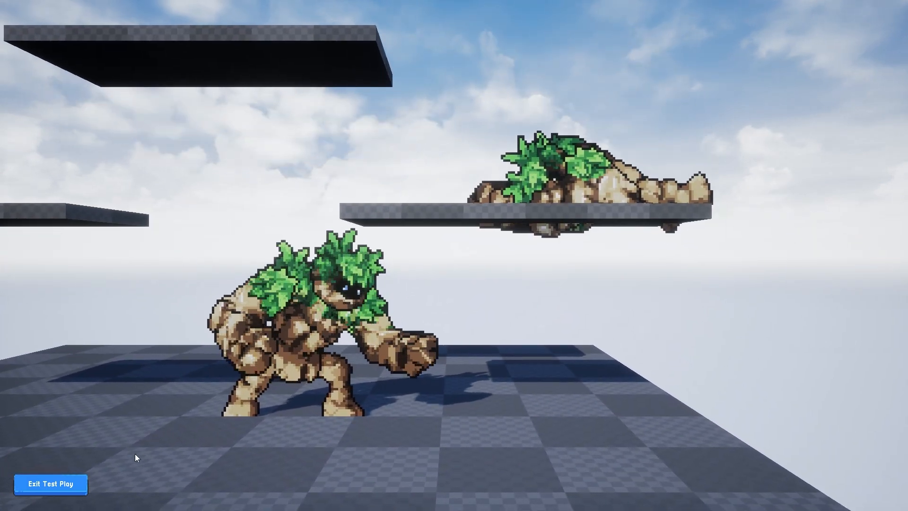
click(56, 487)
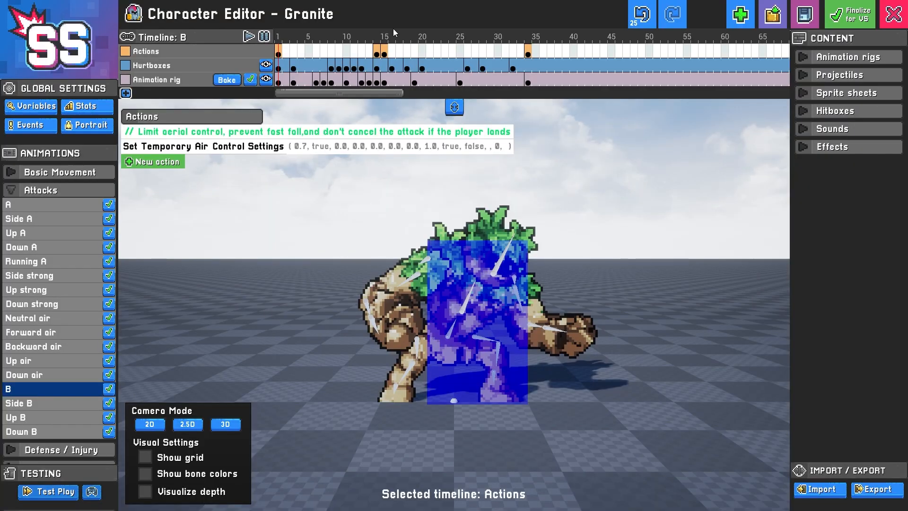
Open the Idle animation under Basic Movement and list the character's animation rigs
click(10, 189)
click(10, 176)
click(19, 186)
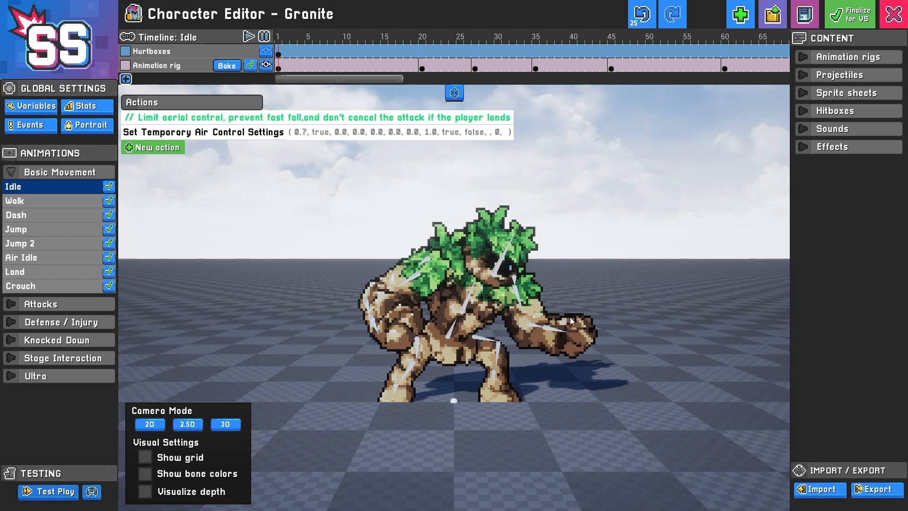
click(803, 59)
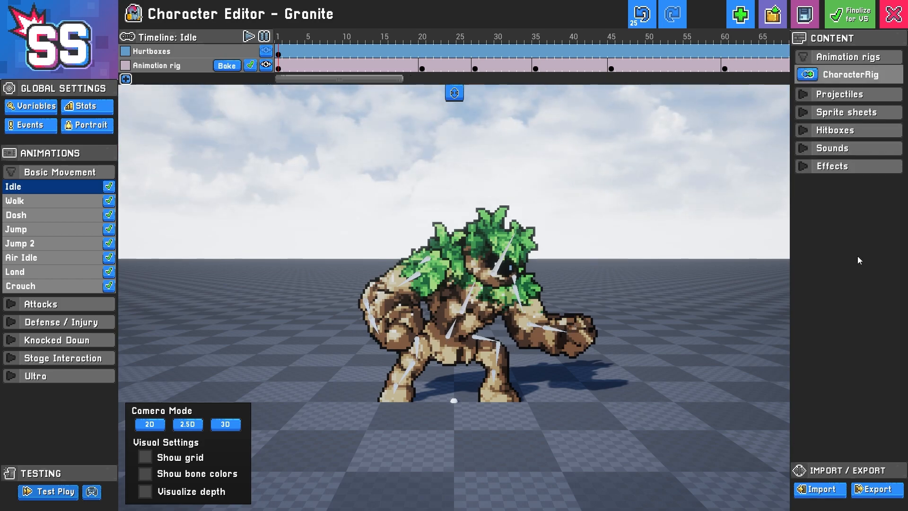
View the Down A, Up A and Side strong attacks, and scrub through the Side strong sprites
click(49, 304)
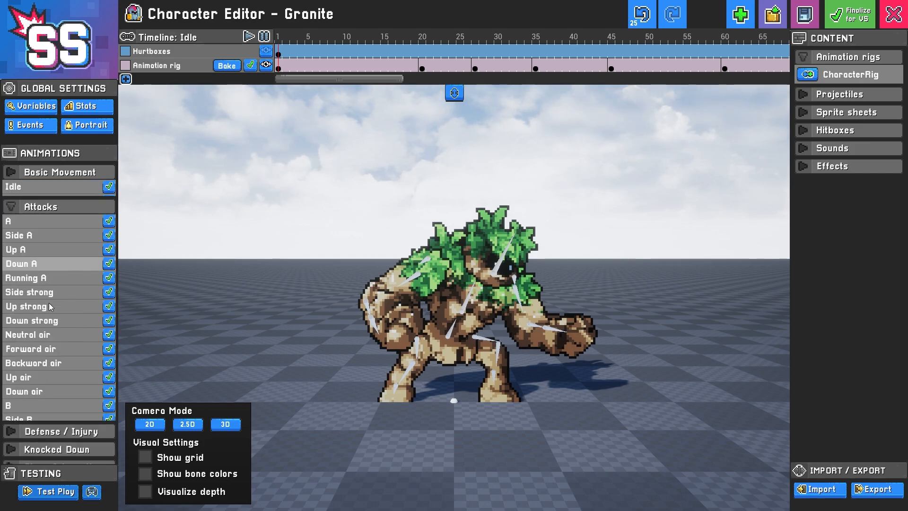
click(46, 251)
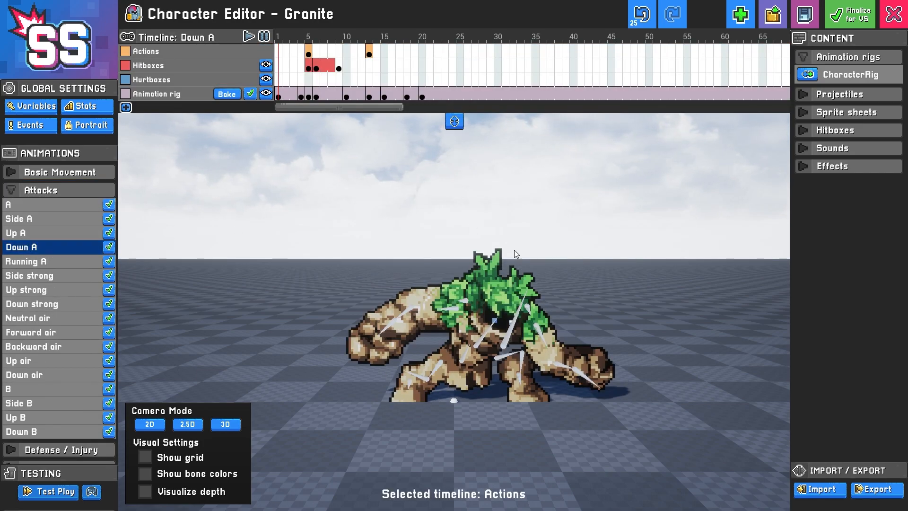
click(51, 262)
click(50, 231)
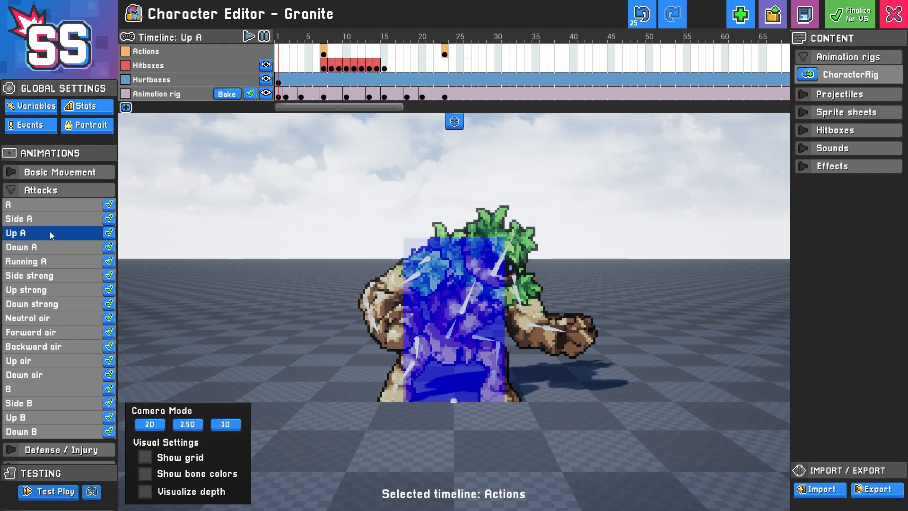
click(50, 276)
drag(283, 110, 326, 110)
click(282, 110)
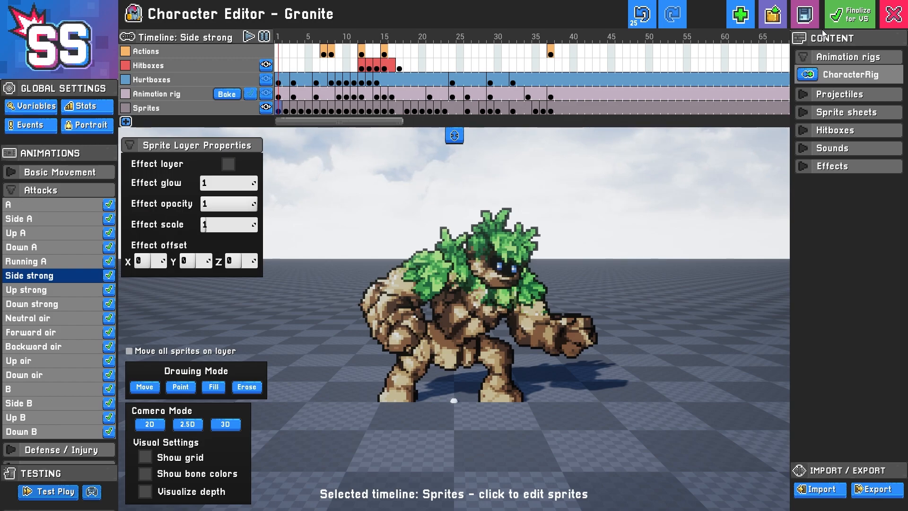
Load the character Granite_Demo
click(772, 15)
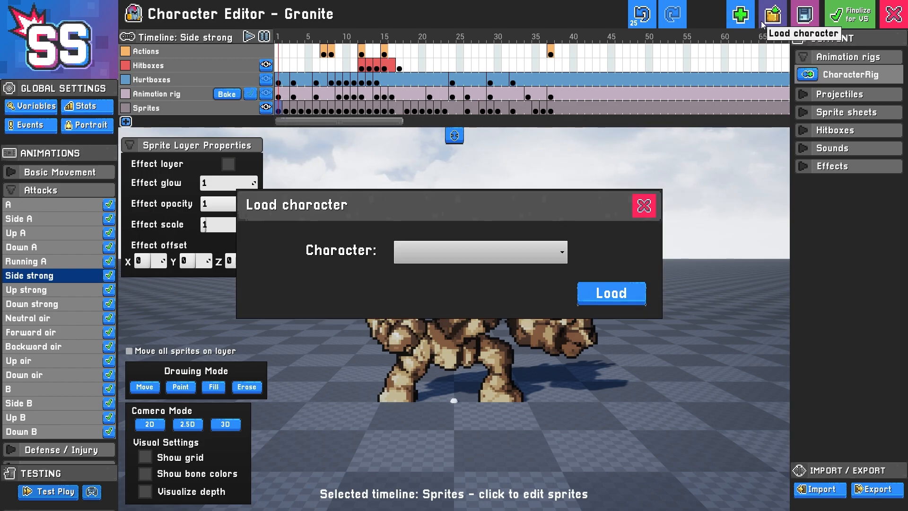
click(523, 249)
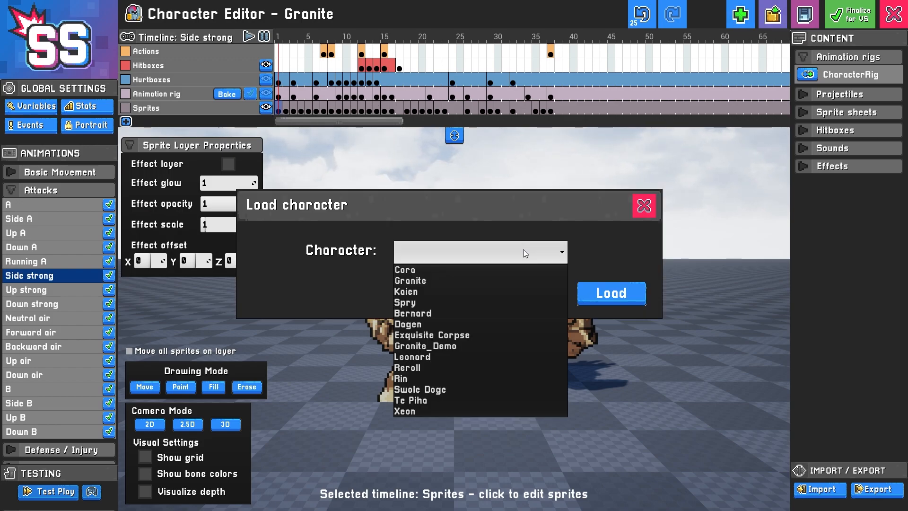
click(439, 346)
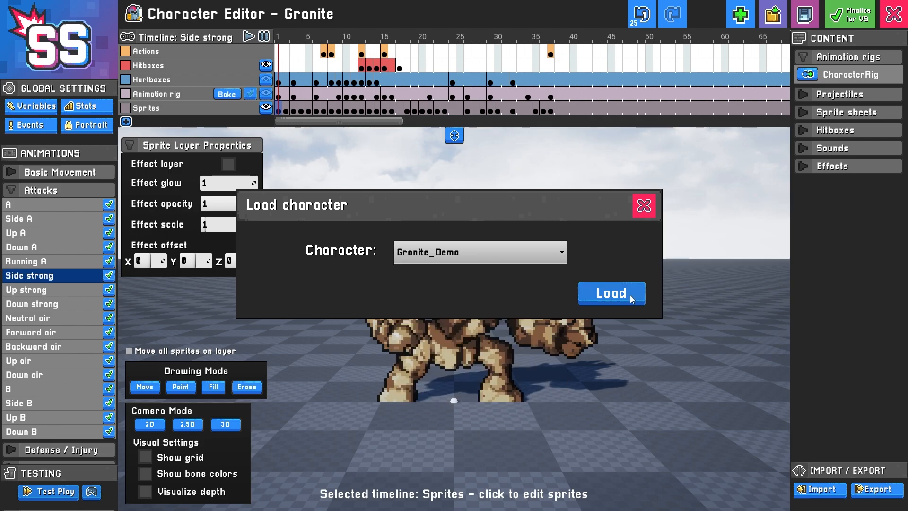
click(611, 294)
Scrub the Side strong attack's animation rig to frame 24, and view the Running A and Down A attacks
click(40, 190)
click(28, 261)
click(60, 277)
drag(290, 97, 458, 91)
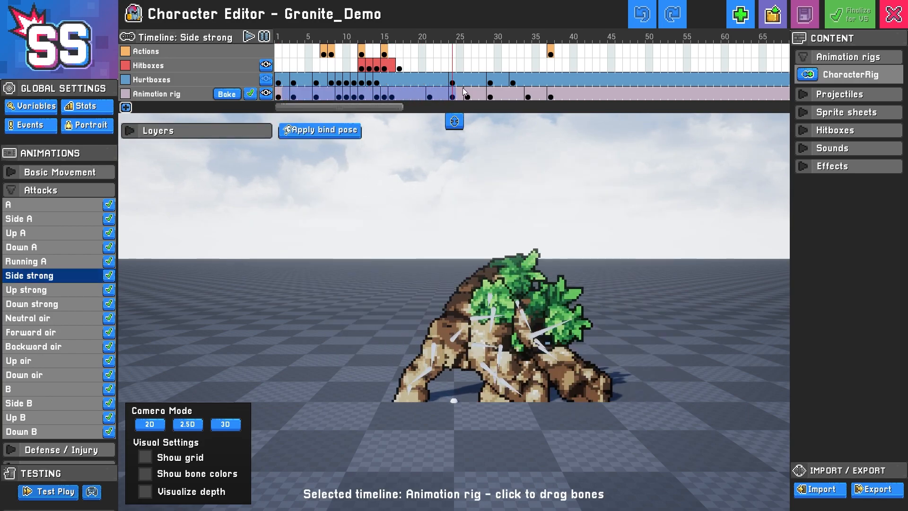
click(55, 261)
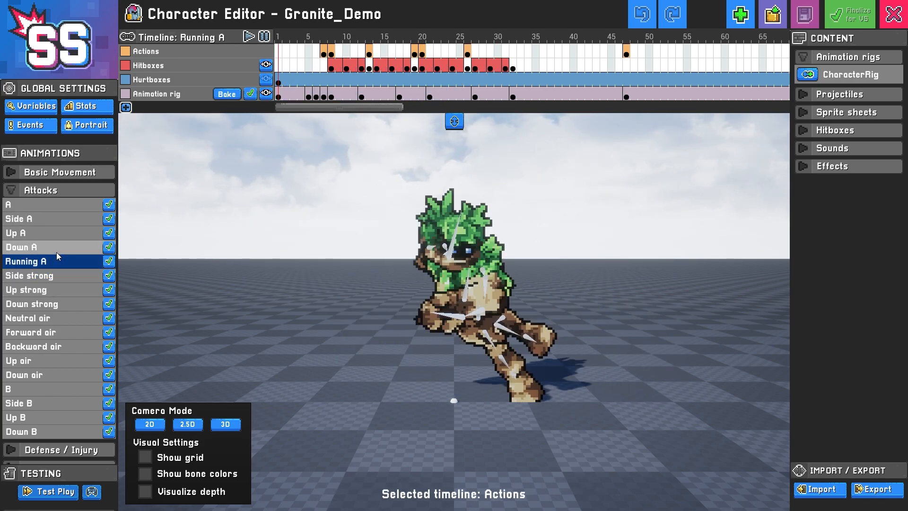
click(47, 247)
click(40, 189)
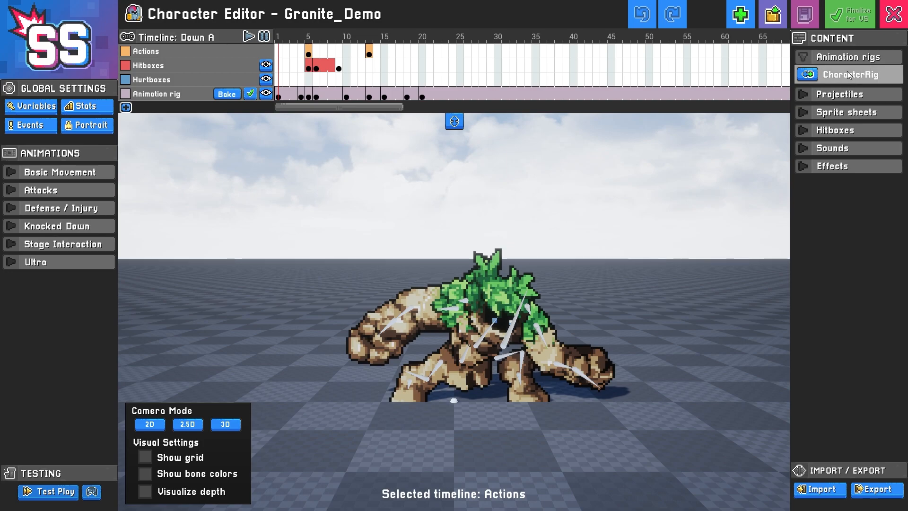
Open the settings of the animation rig CharacterRig and select the front side of its Head sprite for editing
click(808, 55)
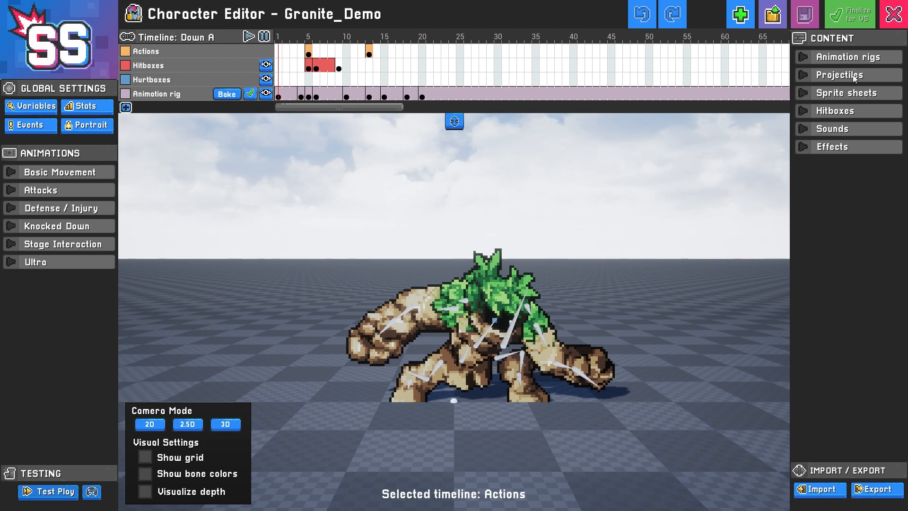
click(806, 57)
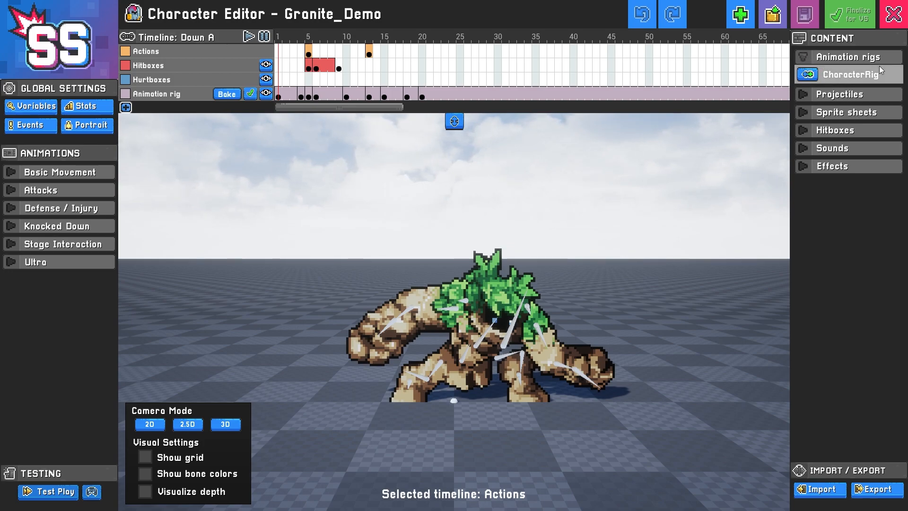
click(860, 76)
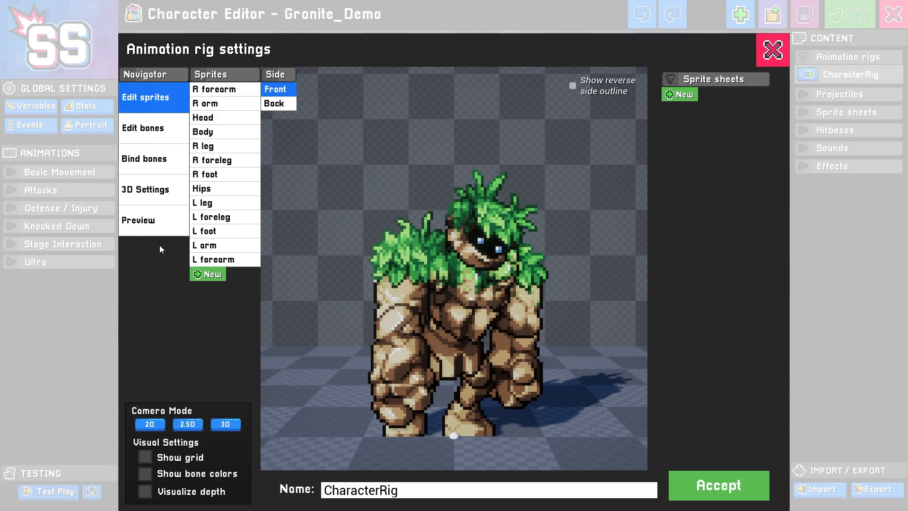
click(217, 117)
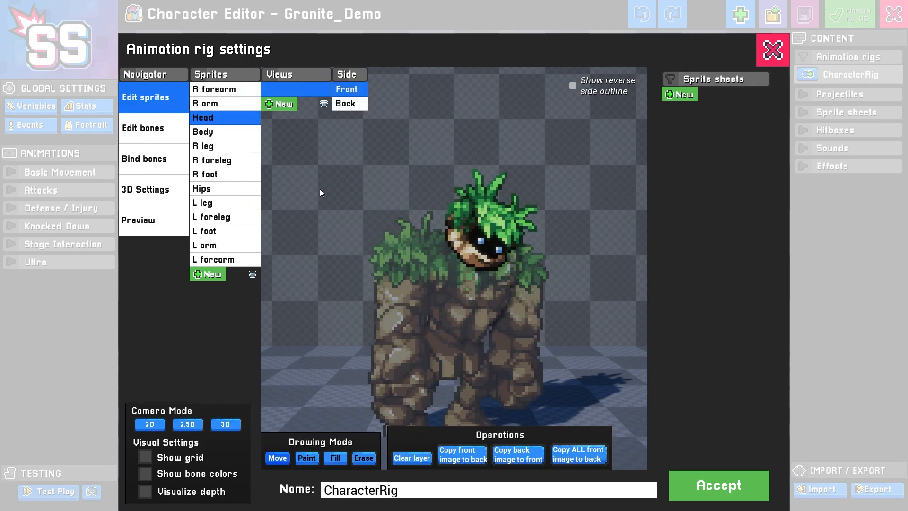
scroll(515, 259, up, 5)
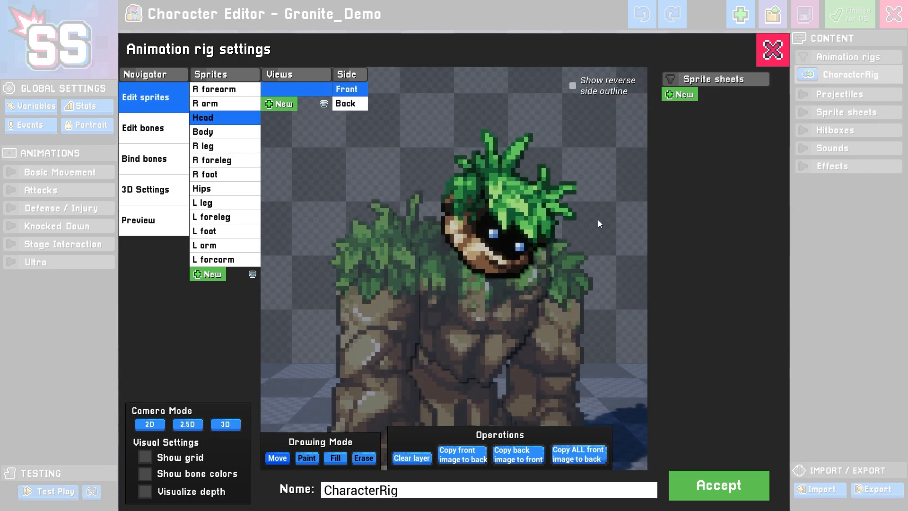
scroll(495, 203, up, 4)
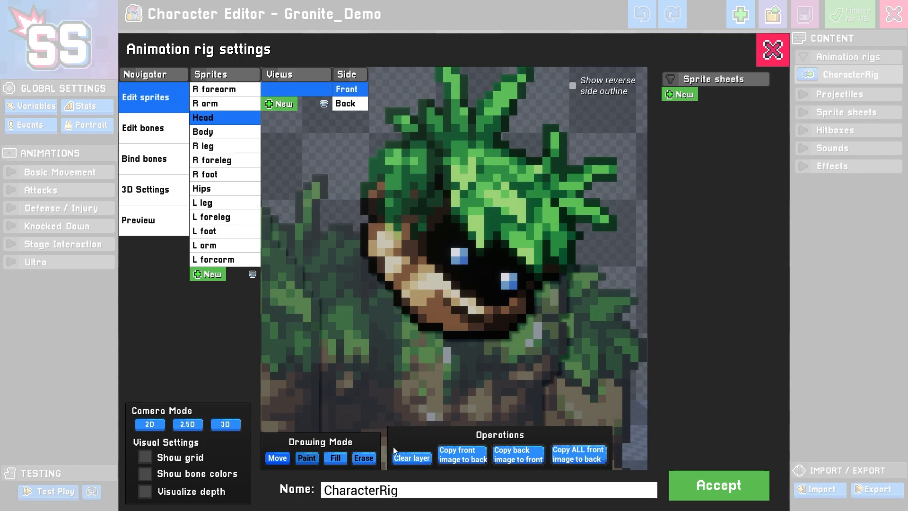
Switch the Head sprite to Paint mode and set the brush color to crimson red, hex FF0019
click(307, 459)
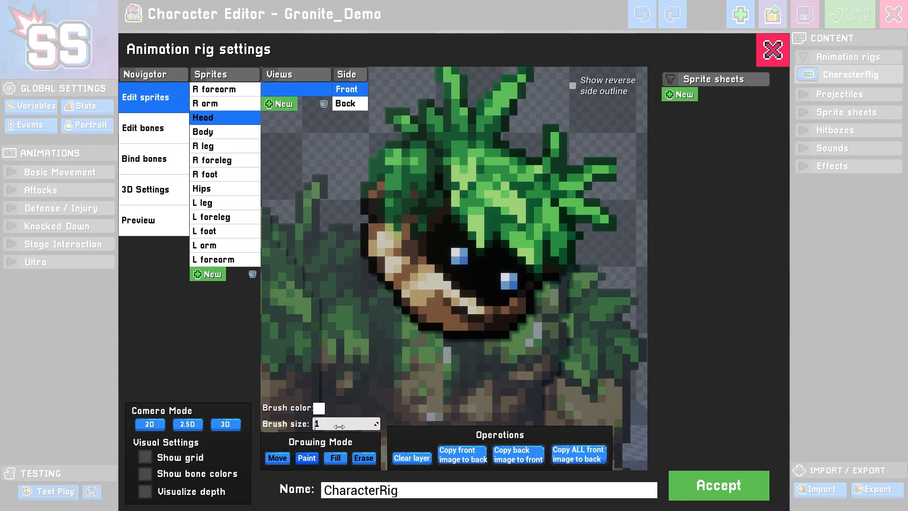
click(319, 408)
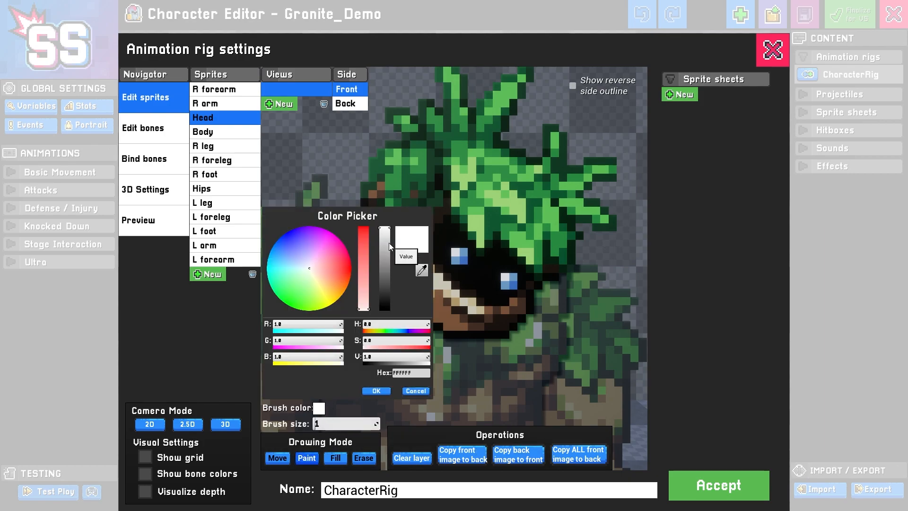
drag(339, 260, 373, 263)
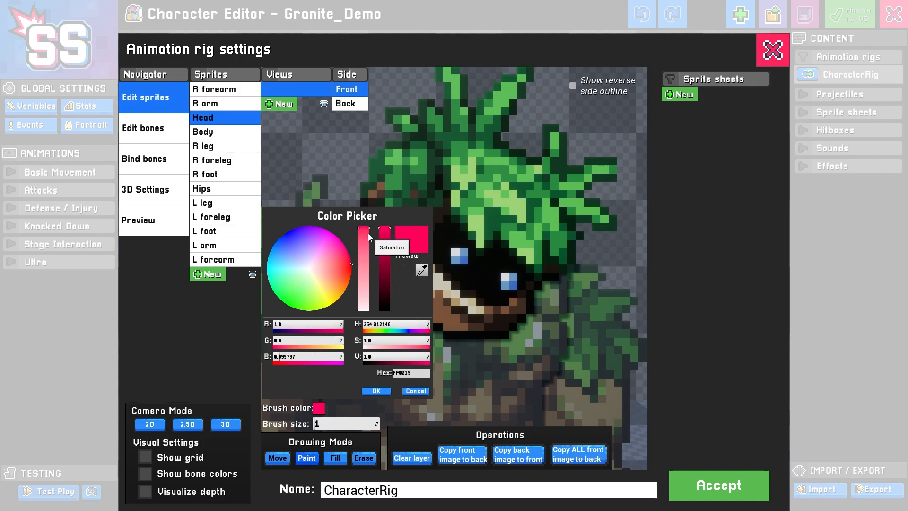
click(376, 390)
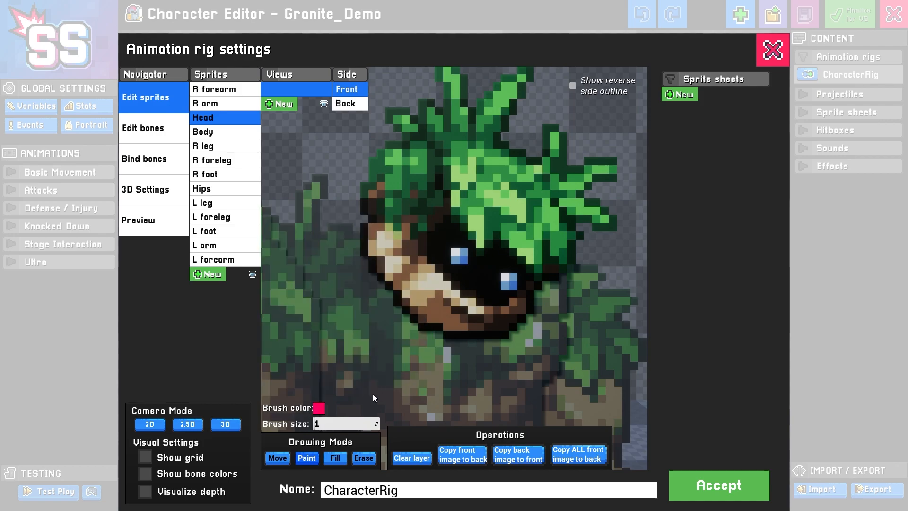
Paint the lower-right pixel of both eyes on the Head sprite with the crimson brush
scroll(486, 275, up, 3)
click(485, 274)
scroll(484, 269, down, 2)
click(564, 311)
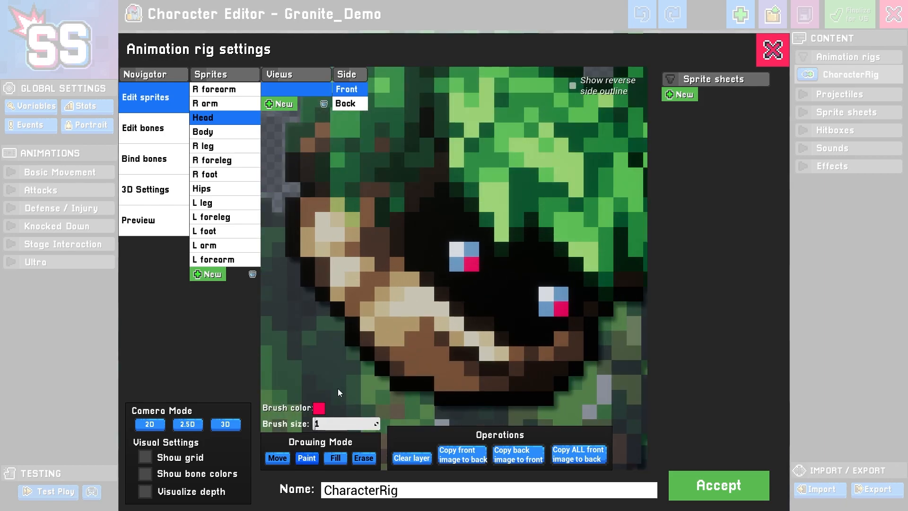
Set the brush color to a lighter pink, hex FF364A, and paint the two remaining blue pixels of each eye
click(316, 412)
drag(363, 280, 364, 245)
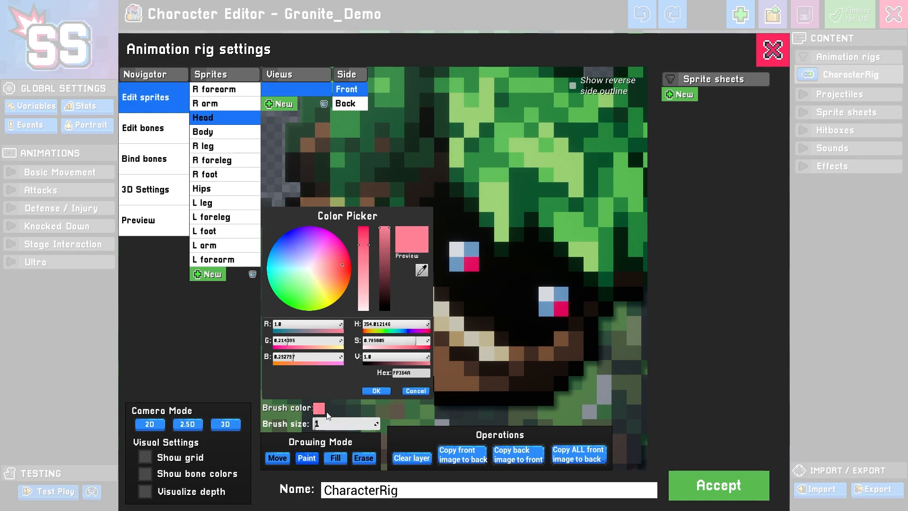
click(471, 250)
click(457, 263)
click(561, 297)
click(547, 309)
scroll(529, 330, down, 3)
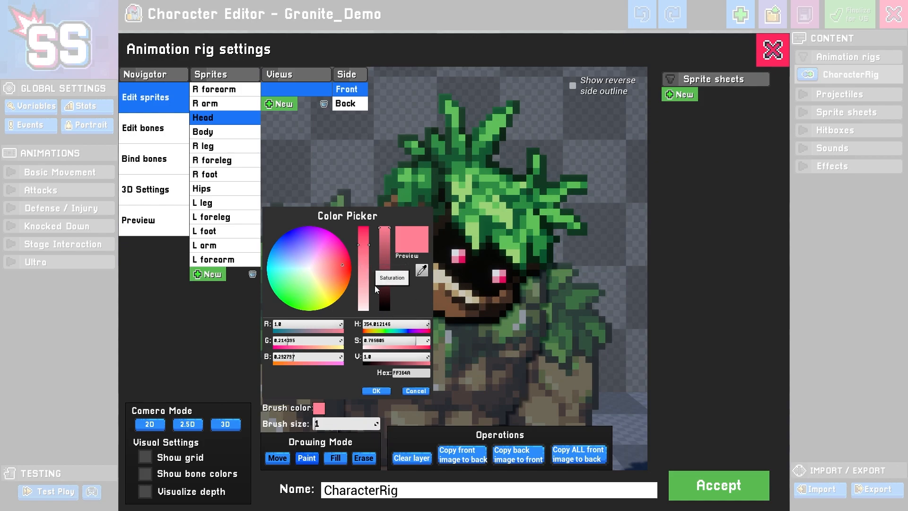
Paint white outlines around both eyes on the Head sprite with a white brush and accept the rig settings
click(386, 309)
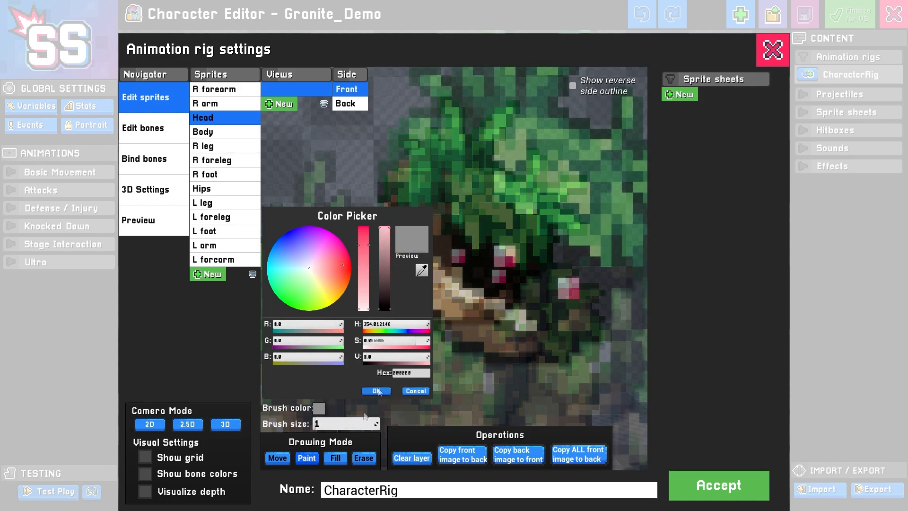
click(376, 391)
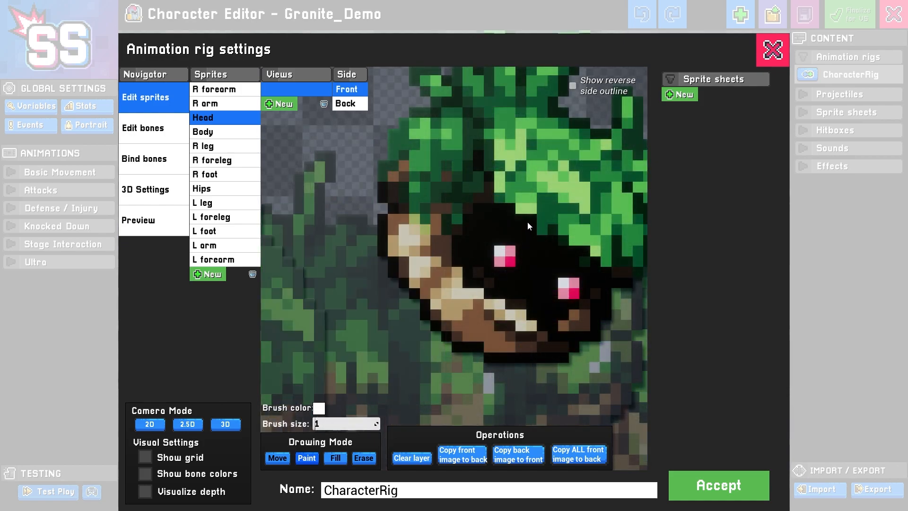
mouse_move(529, 226)
mouse_down()
mouse_move(487, 206)
mouse_move(457, 246)
mouse_up()
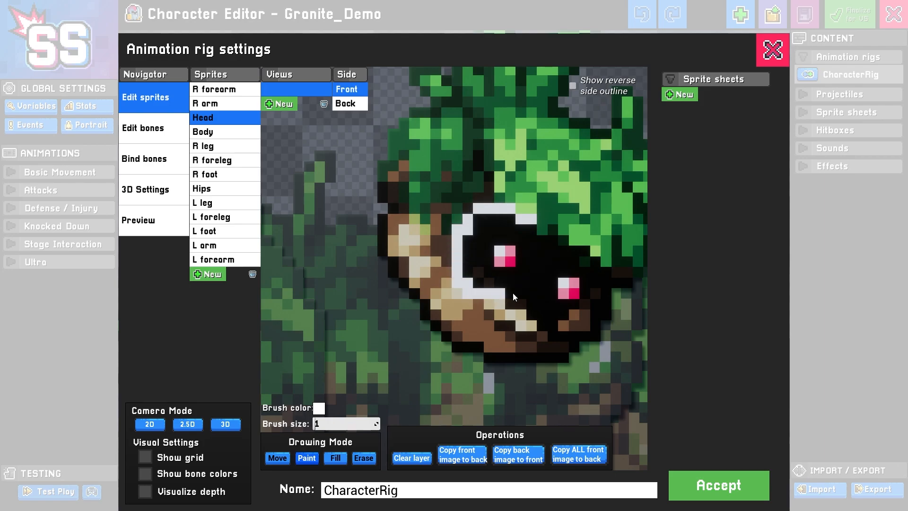
mouse_move(509, 294)
mouse_down()
mouse_move(534, 262)
mouse_move(535, 222)
mouse_up()
mouse_move(595, 251)
mouse_down()
mouse_move(531, 309)
mouse_move(564, 324)
mouse_move(610, 306)
mouse_move(597, 257)
mouse_up()
scroll(576, 324, down, 5)
scroll(457, 245, up, 5)
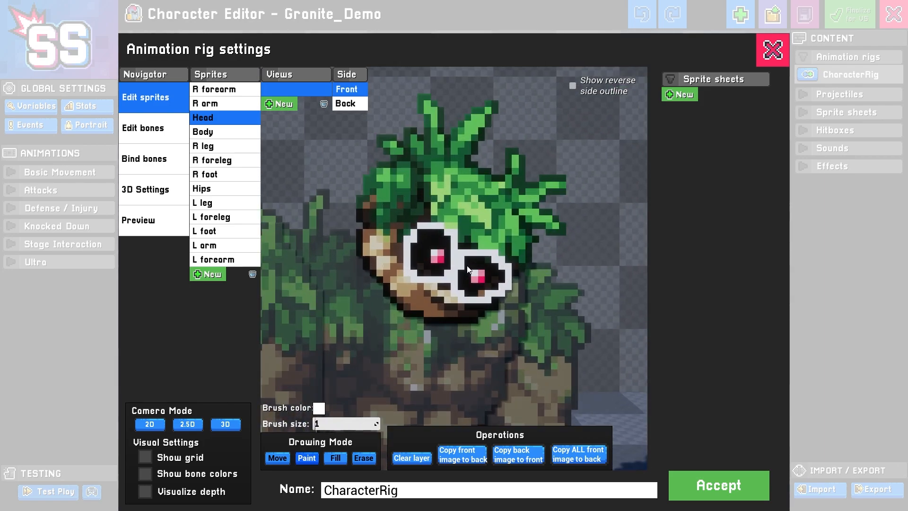
scroll(471, 245, down, 5)
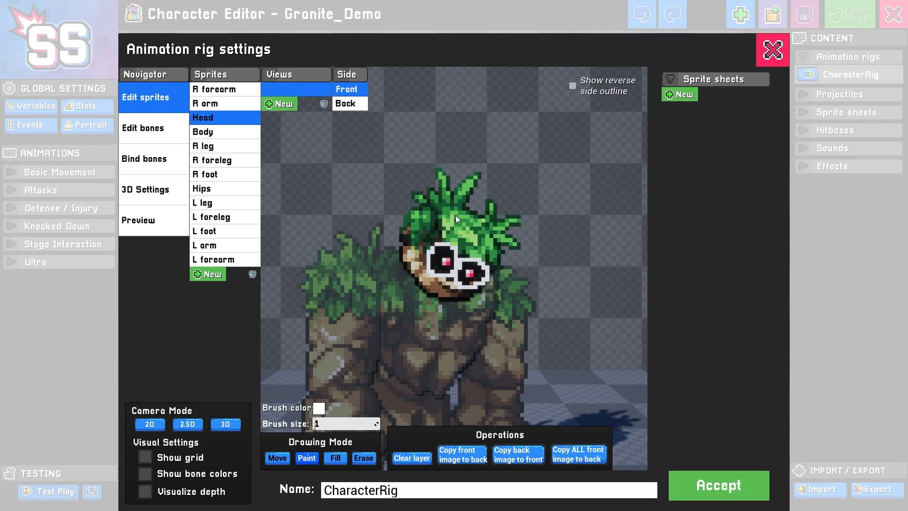
click(710, 481)
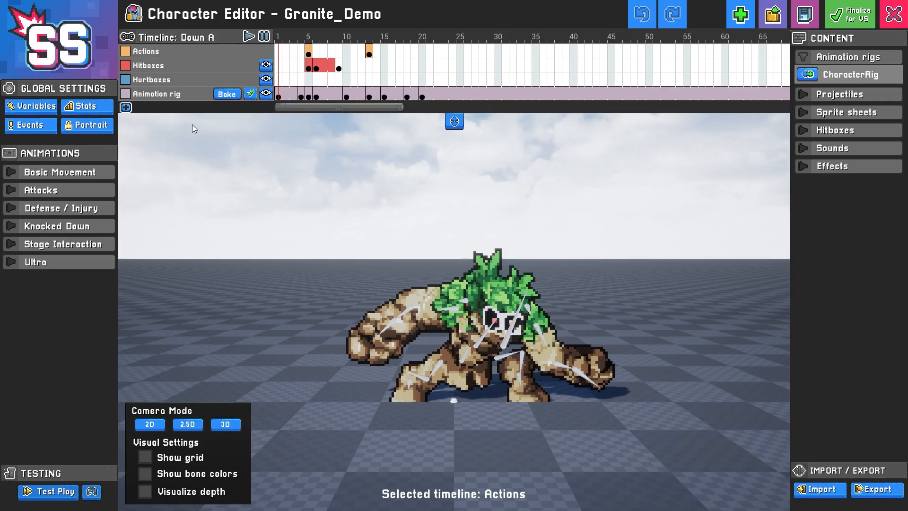
Open the Idle basic movement animation with its hurtboxes hidden and select the first keyframe of its animation rig
click(33, 172)
click(38, 186)
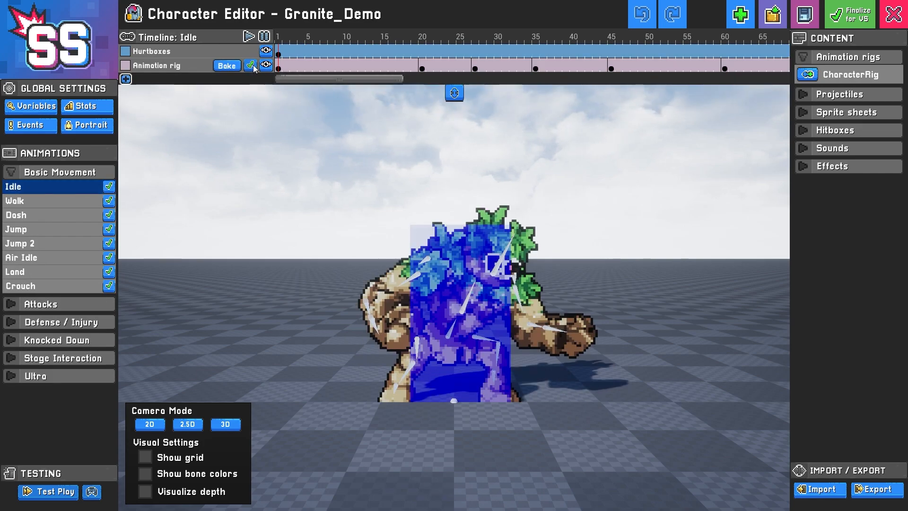
scroll(517, 279, up, 3)
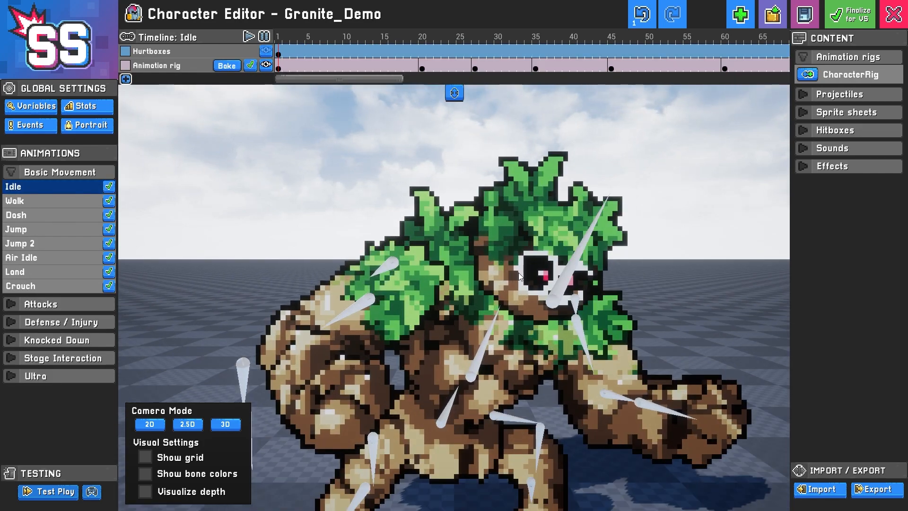
mouse_move(278, 69)
mouse_down()
mouse_move(674, 60)
mouse_move(279, 68)
mouse_up()
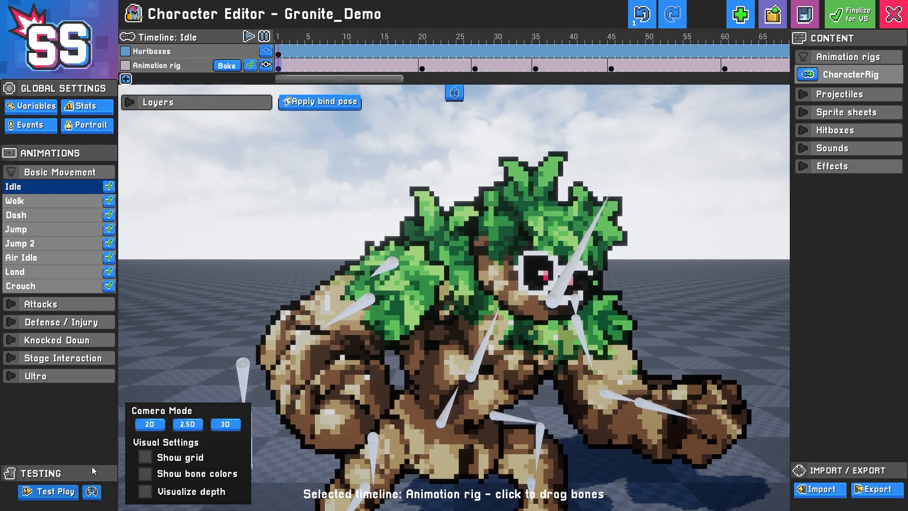
Test play the repainted character by moving, jumping and attacking across the platforms, and exit the test
click(66, 493)
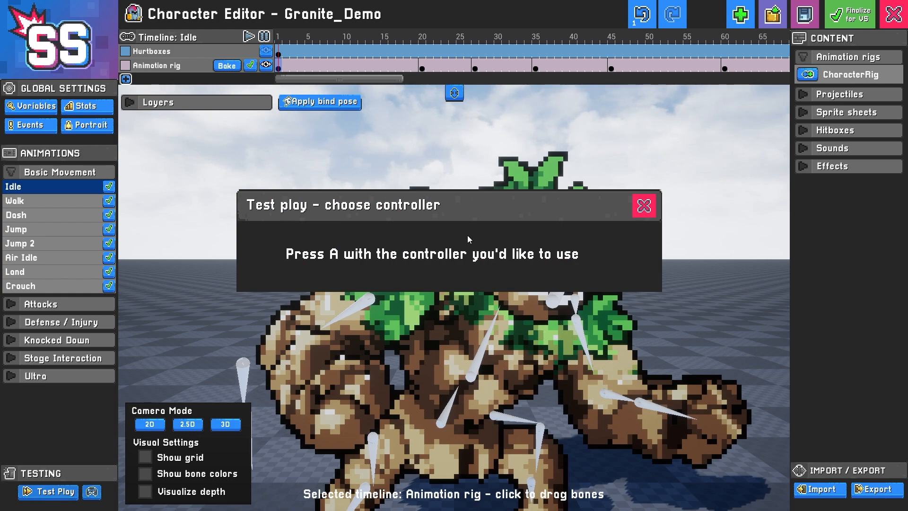
key(a)
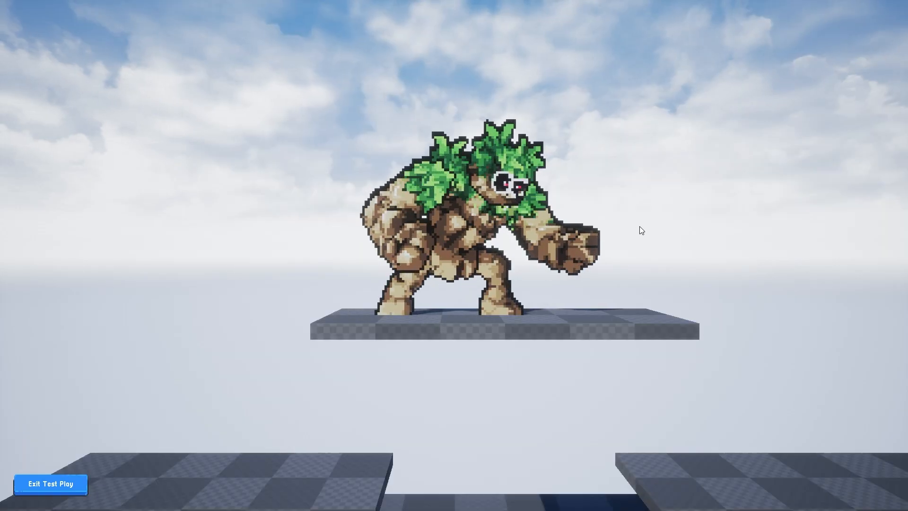
key(a)
key(d)
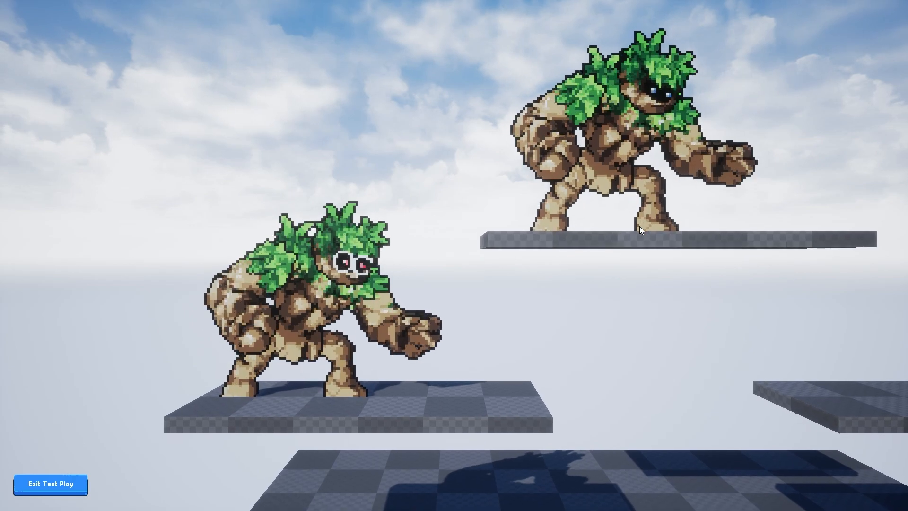
key(space)
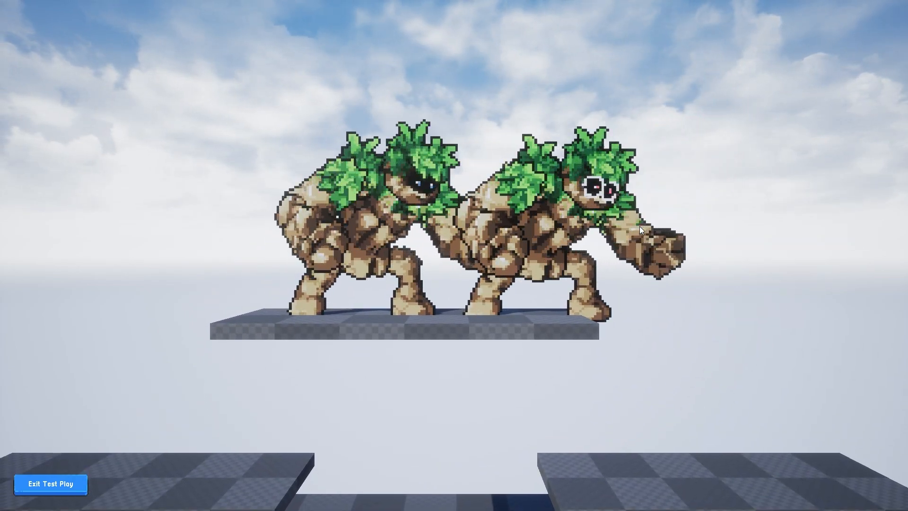
key(space)
key(d)
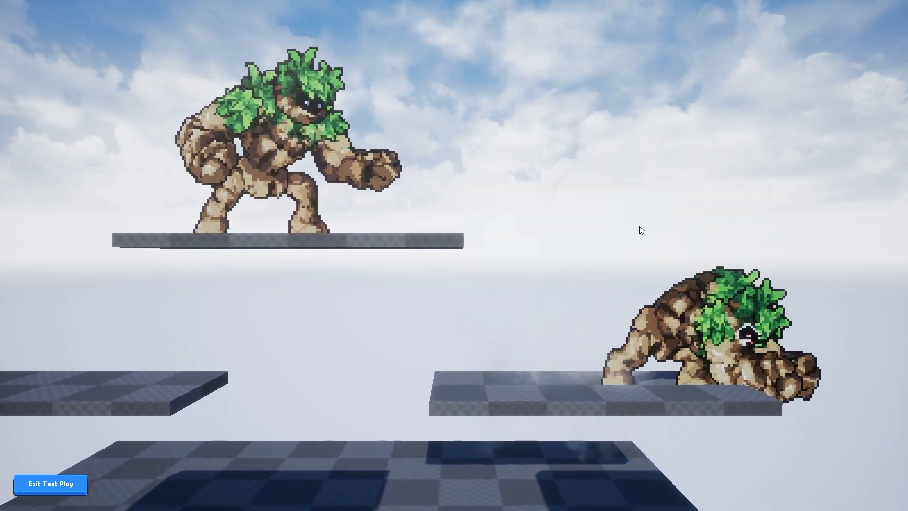
key(space)
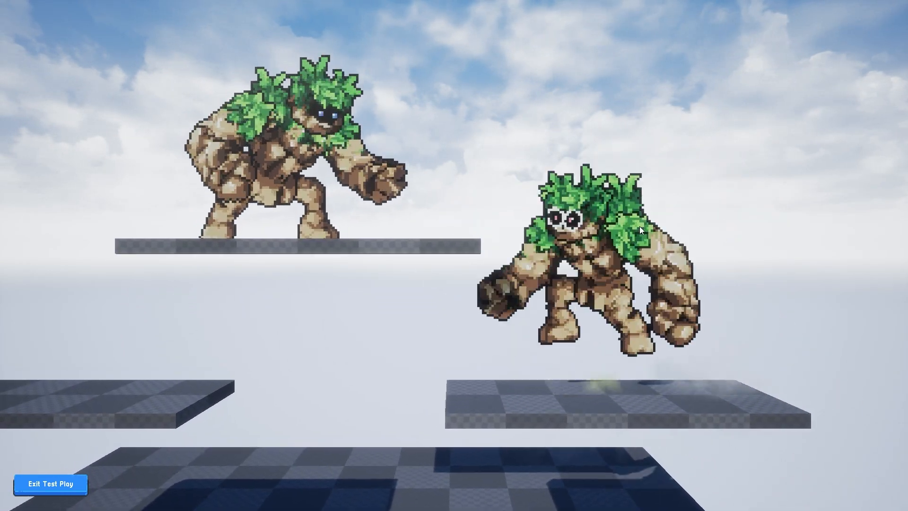
key(a)
key(d)
key(j)
key(a)
key(space)
key(d)
key(a)
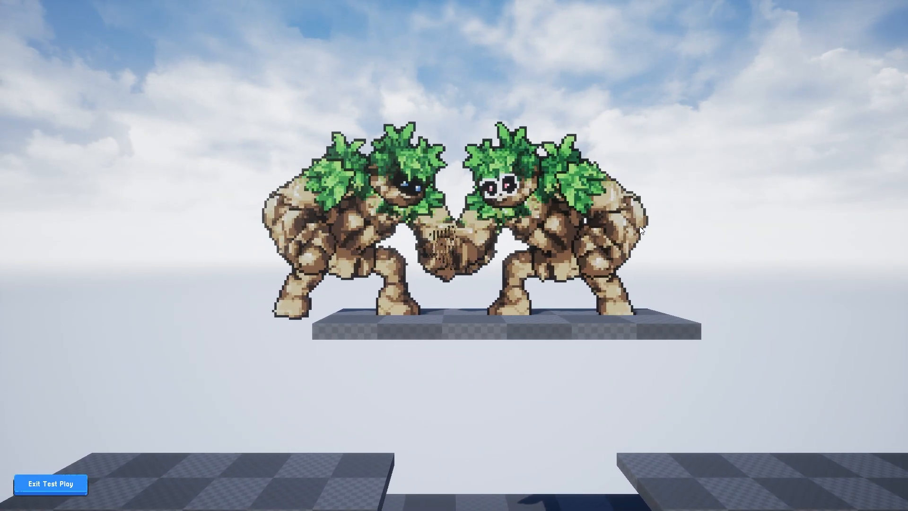
click(64, 484)
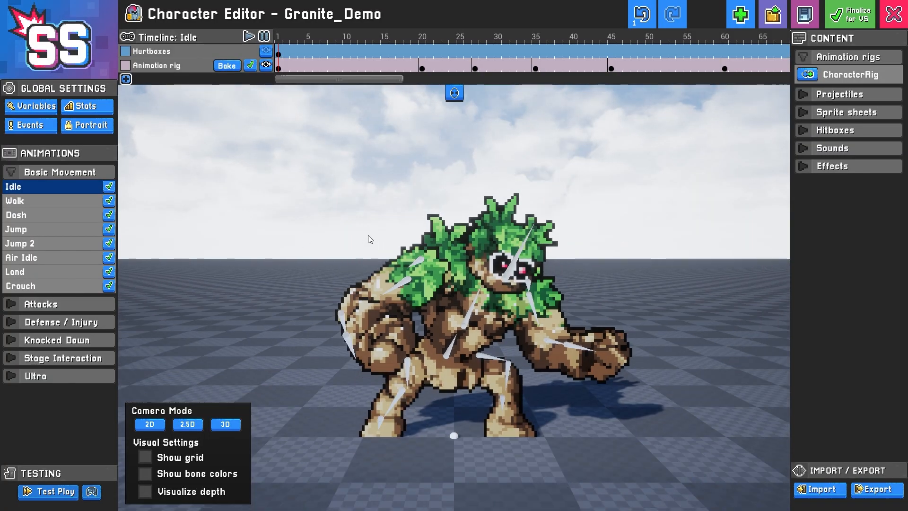
Generate a sprite sheet export preview of the current animation with all layers, and close it without exporting
scroll(523, 236, up, 1)
scroll(567, 331, up, 1)
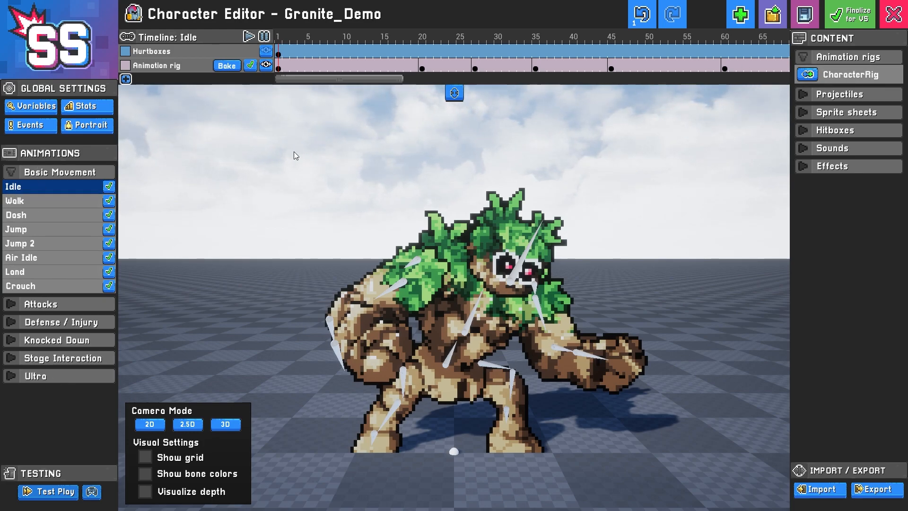
click(886, 490)
click(504, 440)
drag(577, 160, 551, 140)
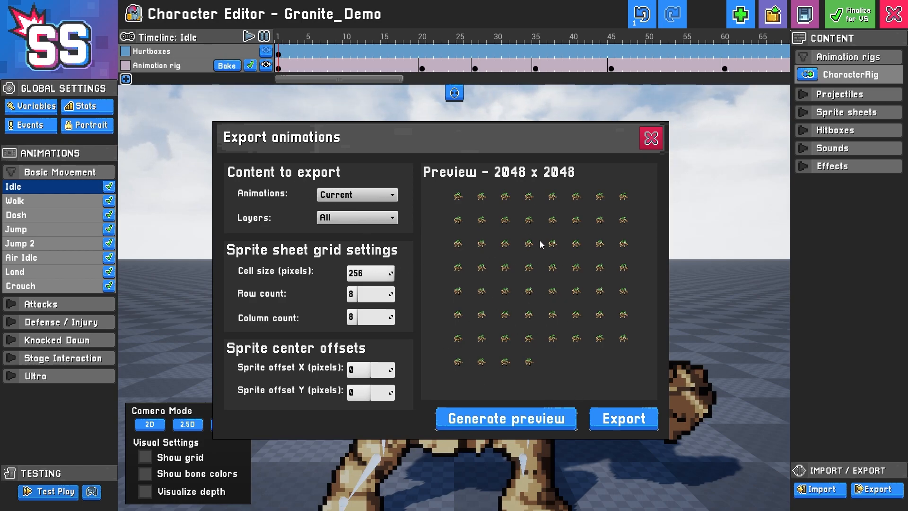
click(651, 138)
Reopen the CharacterRig settings and look through its bones and the R arm sprite, ending in bone editing
drag(341, 67, 281, 68)
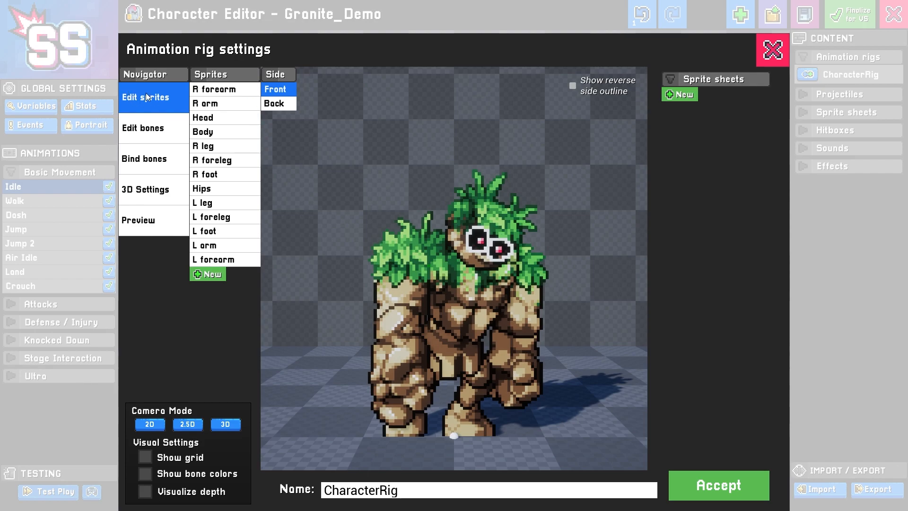
click(150, 133)
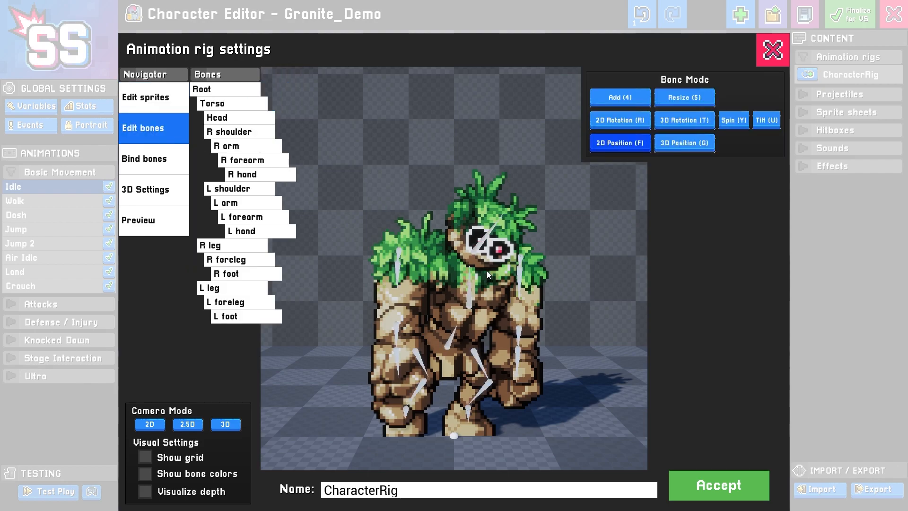
click(139, 101)
click(224, 102)
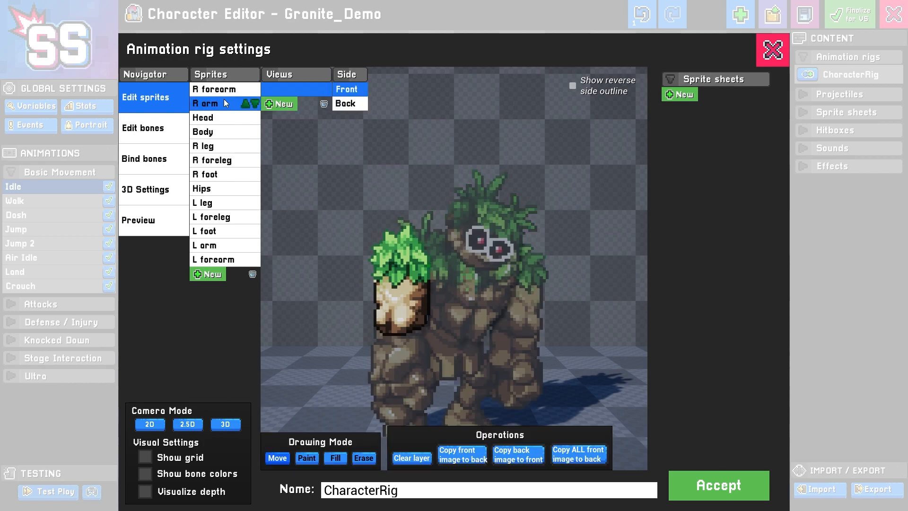
click(151, 129)
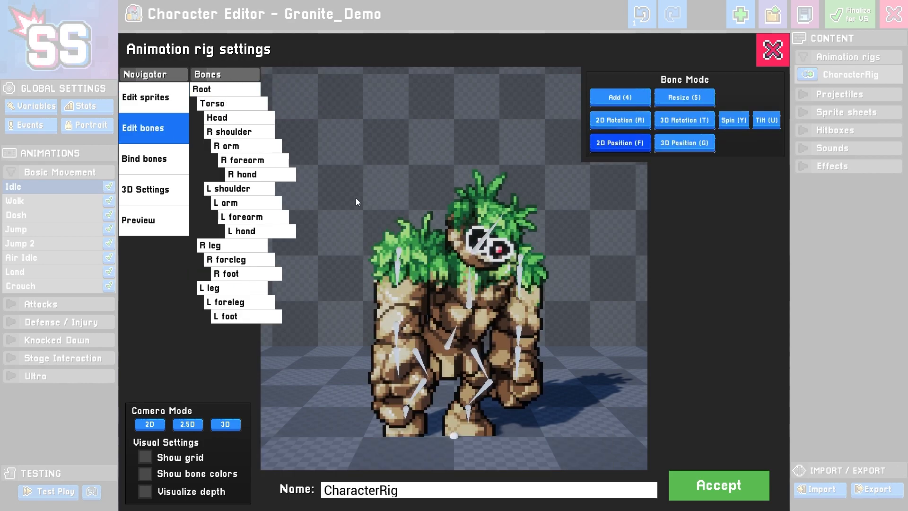
Add two bones about 1.43 and 1.5 long, one on each side of the head's top, both parented directly to Head
click(226, 92)
click(235, 121)
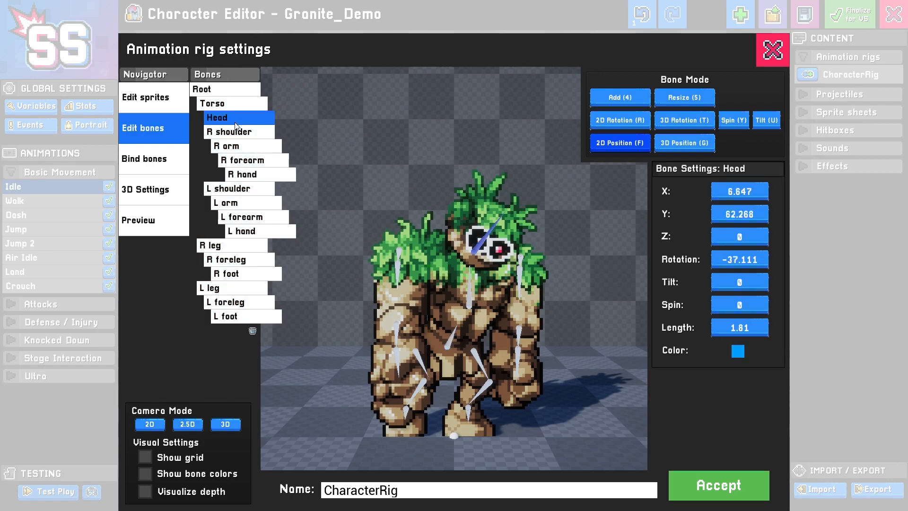
click(626, 97)
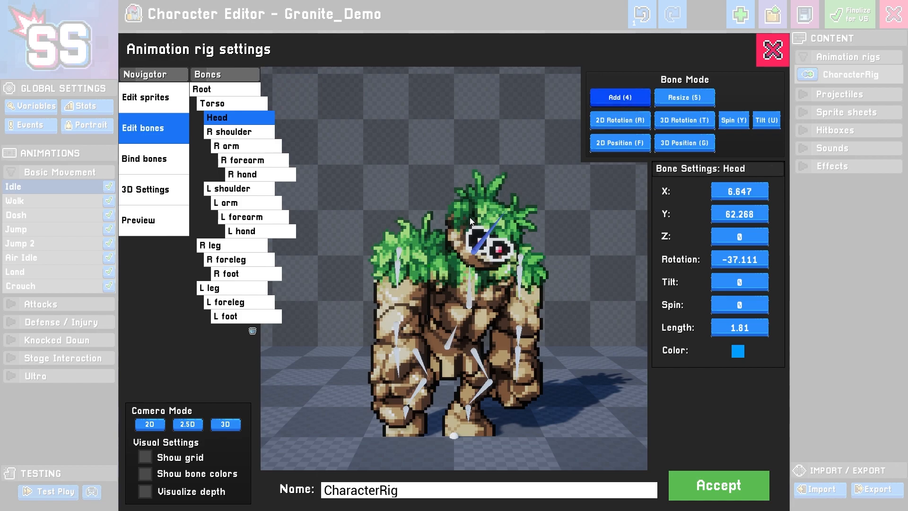
drag(462, 206, 445, 166)
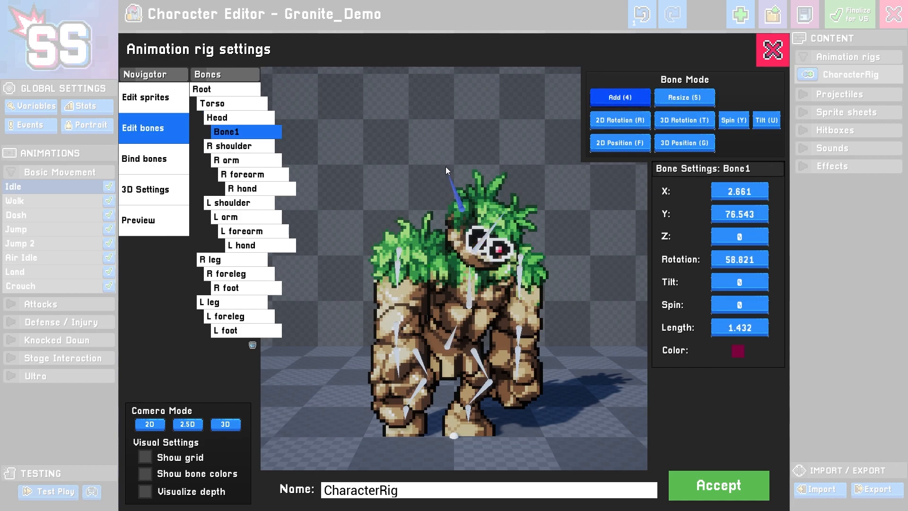
drag(510, 216, 526, 173)
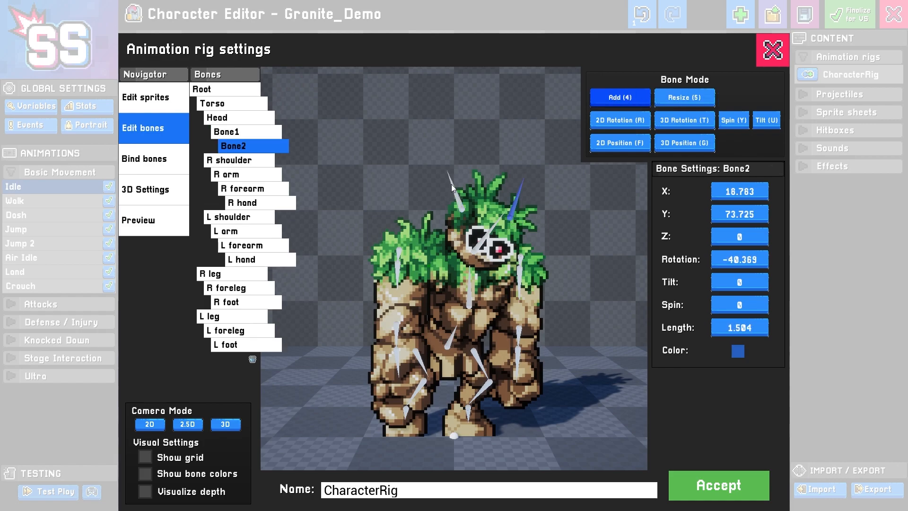
drag(246, 145, 254, 124)
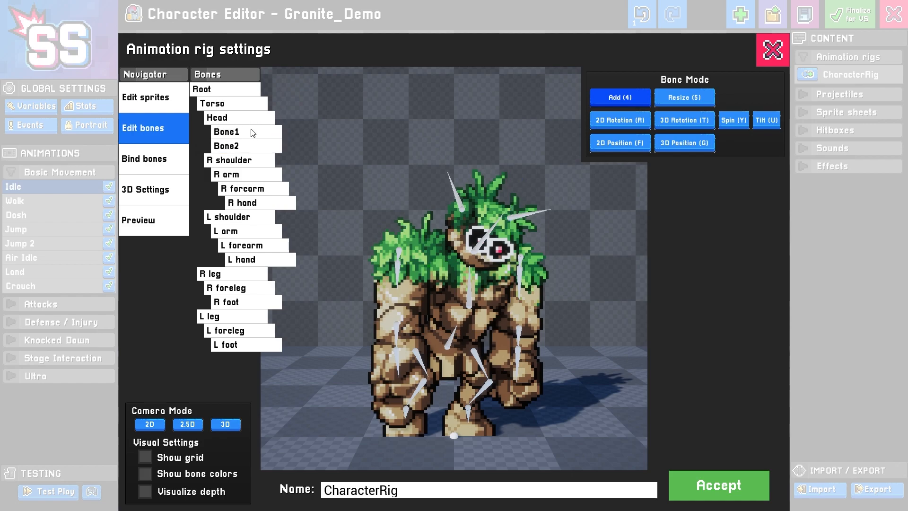
Rename the two new bones under Head as Ear R and Ear L
click(250, 137)
click(249, 147)
click(244, 118)
click(241, 134)
double_click(231, 133)
text(Ear R)
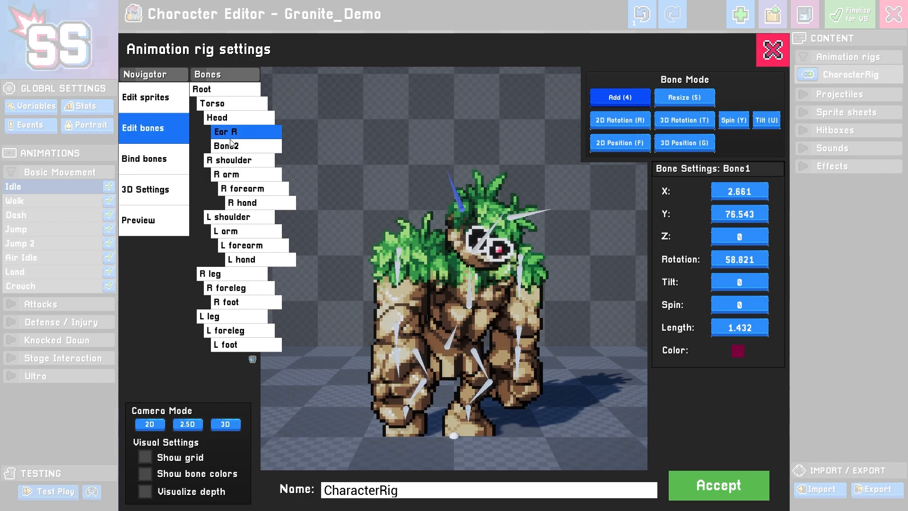
click(231, 145)
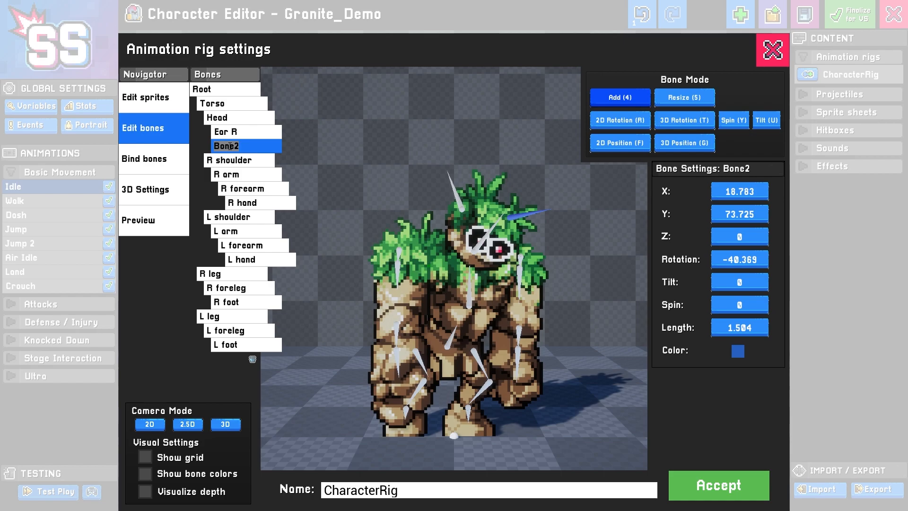
text(rEar)
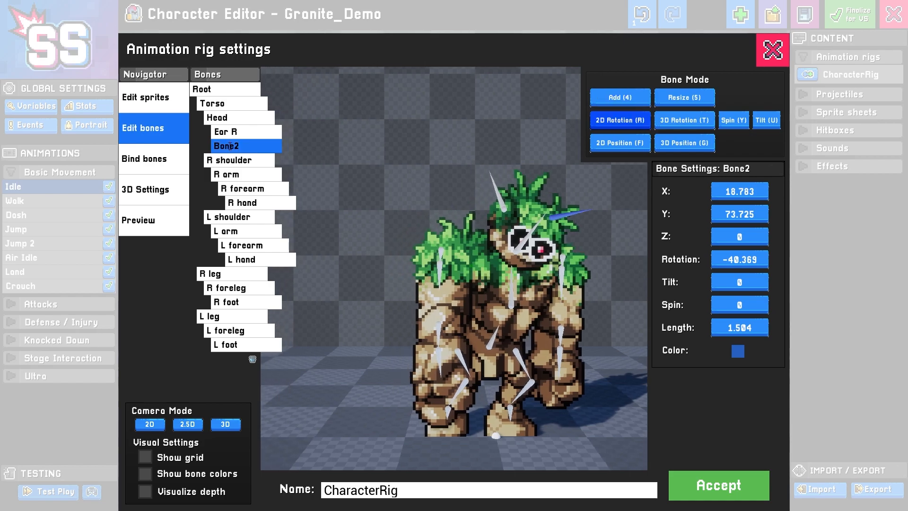
text( L)
Check the Head bone and its Ear R child in the bone hierarchy, and return to sprite editing
click(243, 116)
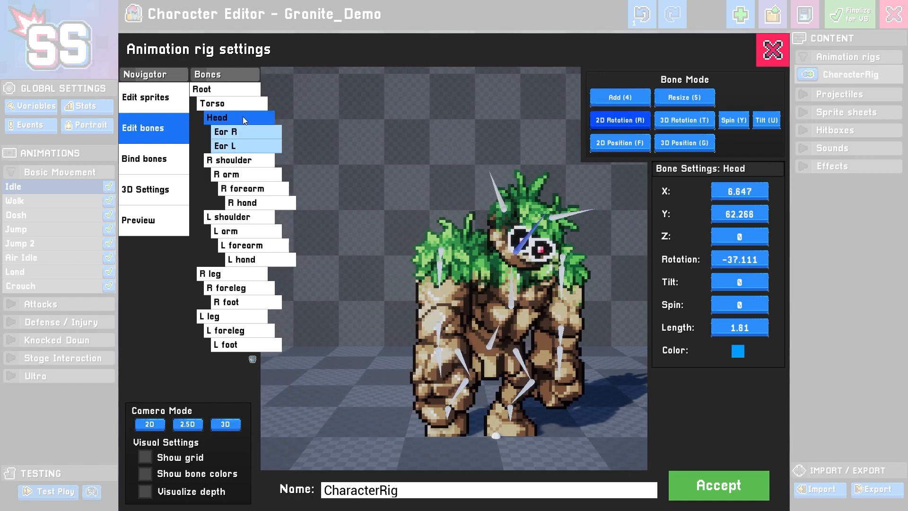
click(164, 104)
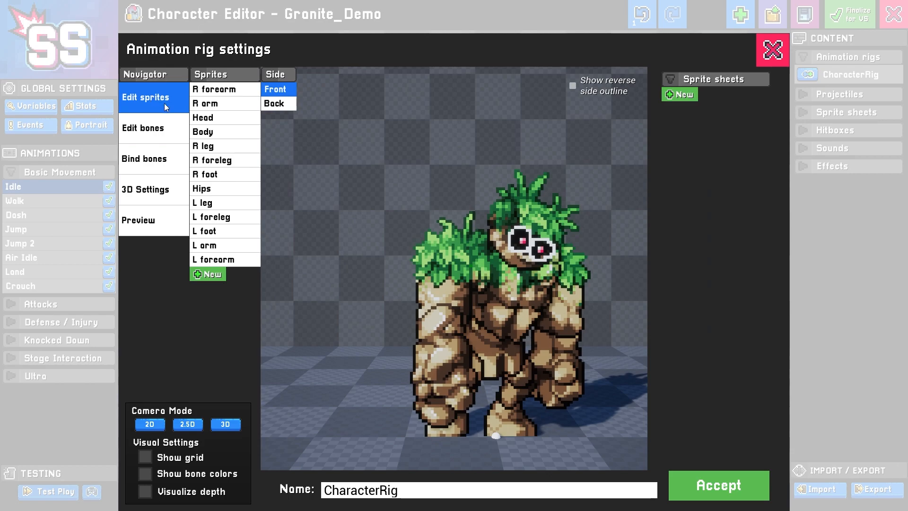
click(143, 124)
click(250, 132)
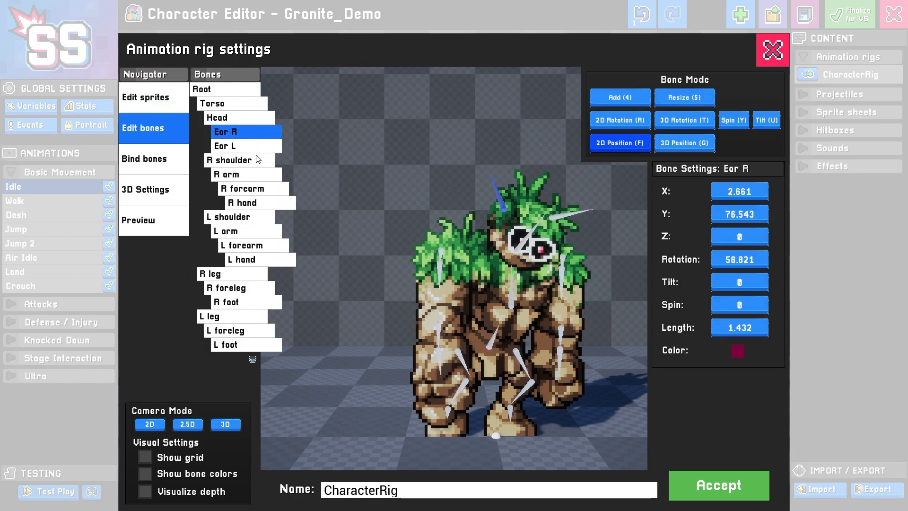
click(145, 103)
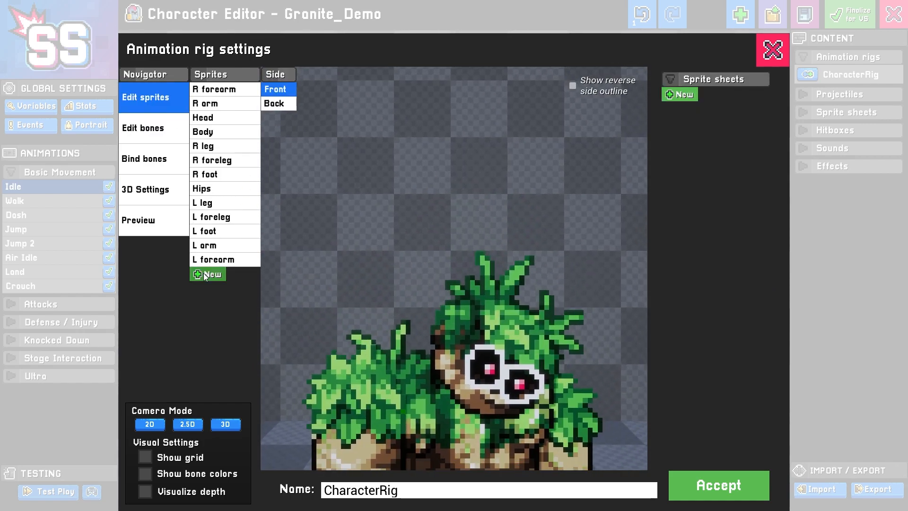
Add two new sprites to the rig and name them Ear L and Ear R
click(204, 274)
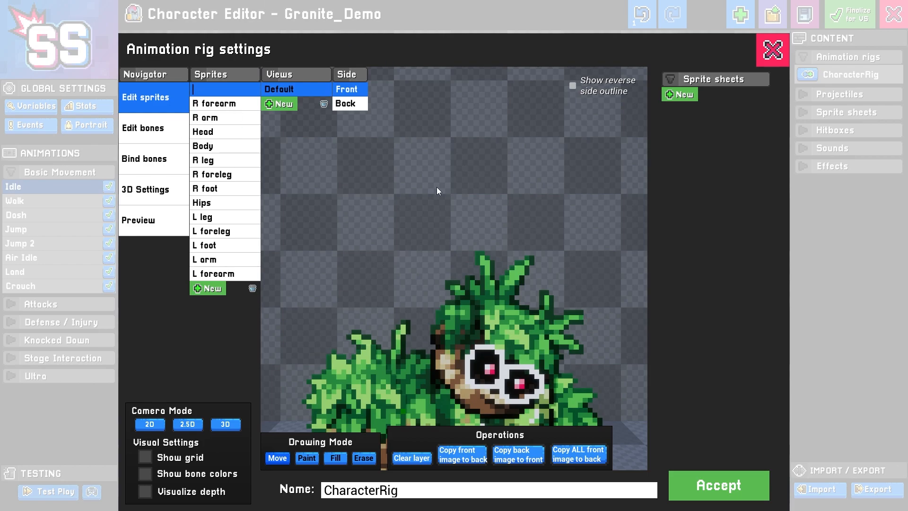
text(e)
key(BackSpace)
text(Ear)
click(206, 288)
text(Ear R)
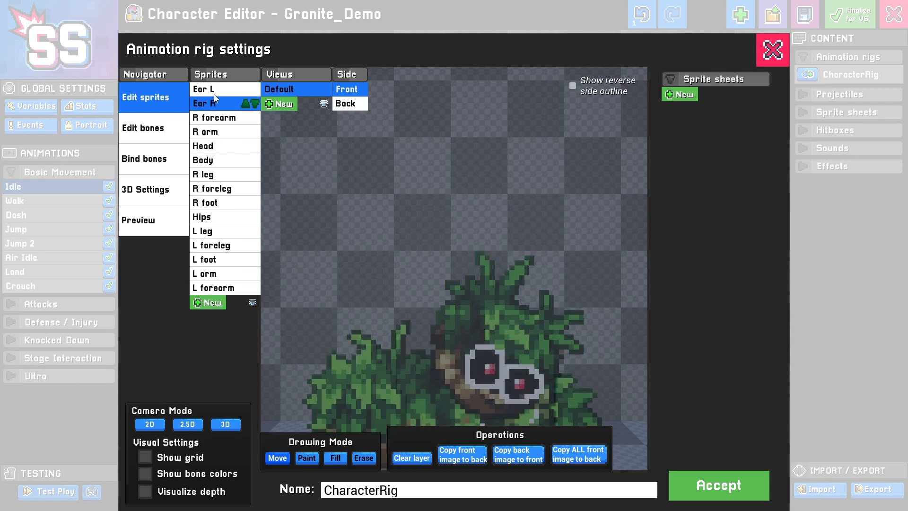
Paint a black ear outline with brush size 1 beside the head on the Ear L sprite's front and fill it black
click(208, 90)
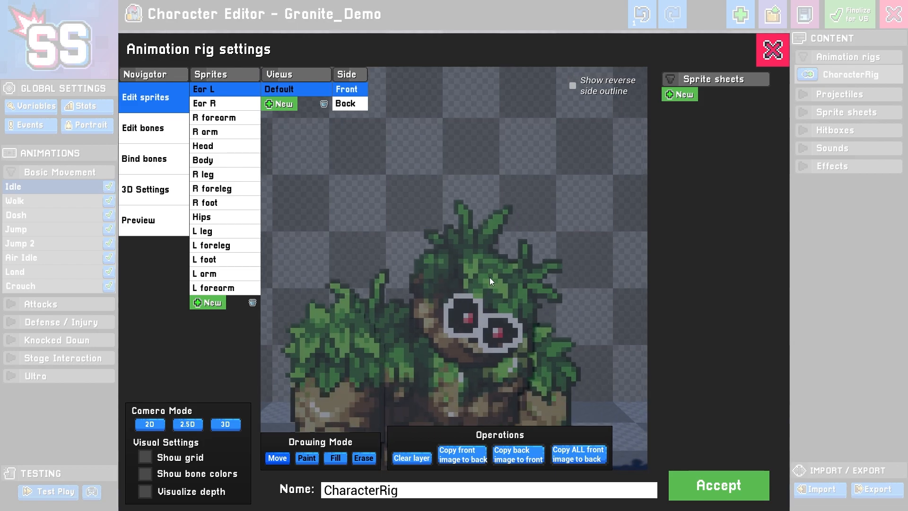
key(d)
click(296, 457)
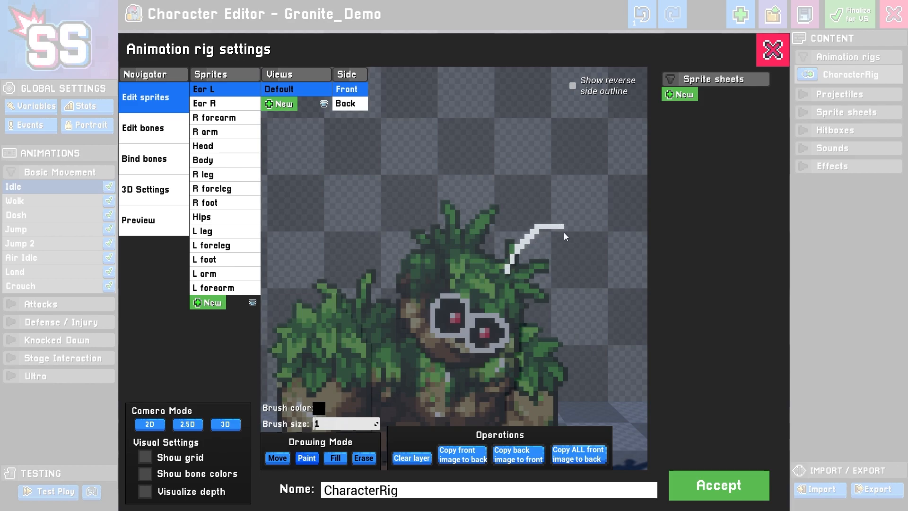
drag(510, 281, 561, 258)
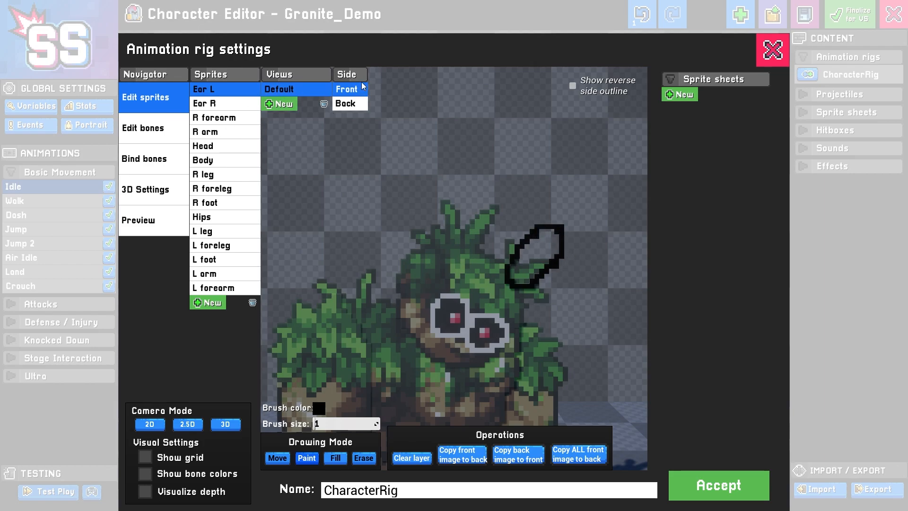
scroll(410, 200, down, 3)
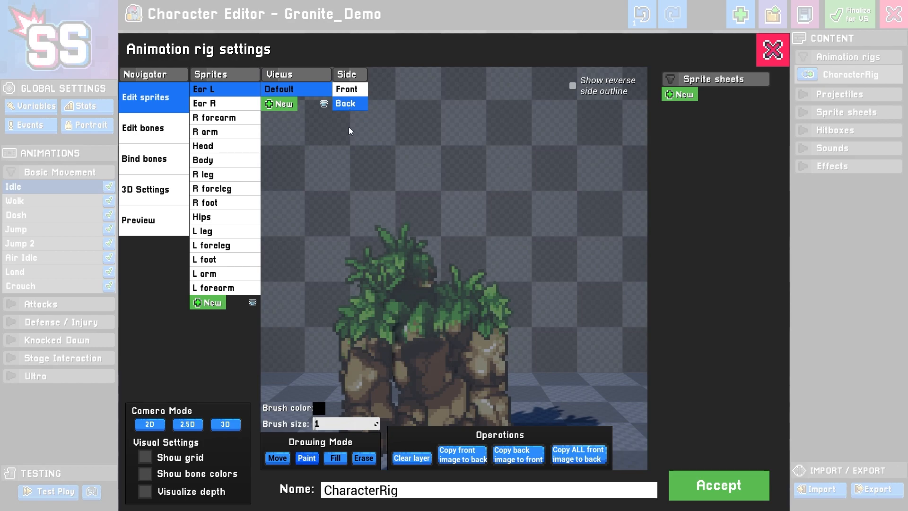
scroll(517, 290, up, 1)
scroll(517, 290, up, 2)
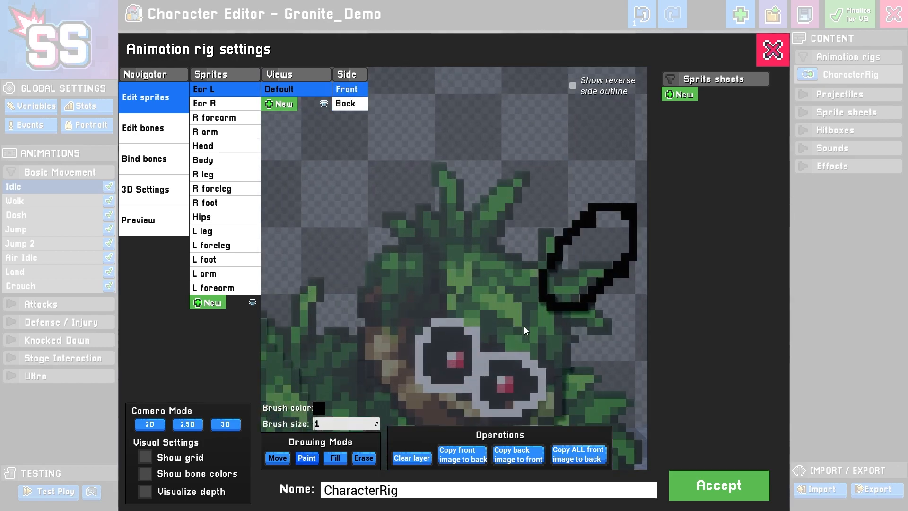
click(335, 458)
click(589, 263)
scroll(588, 265, down, 2)
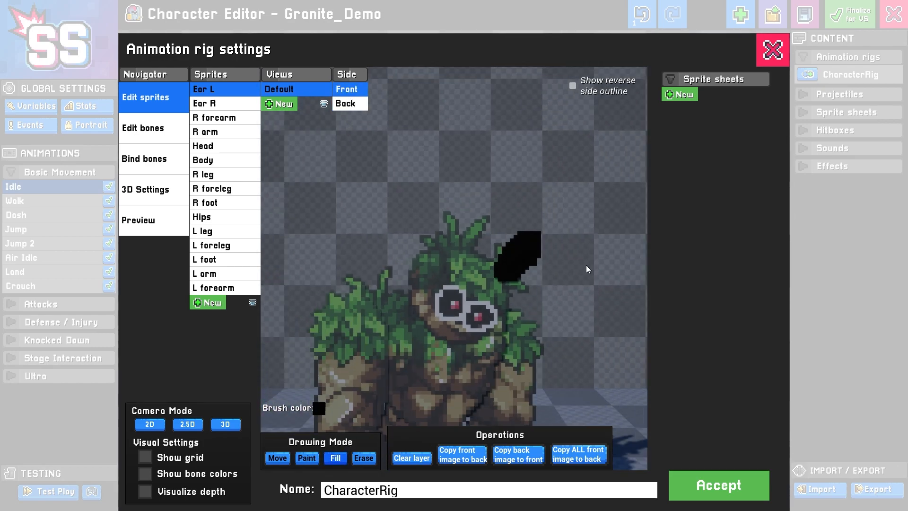
Show the reverse side outline on Ear L's back side, copy the front image to the back, and return to the front side
click(345, 103)
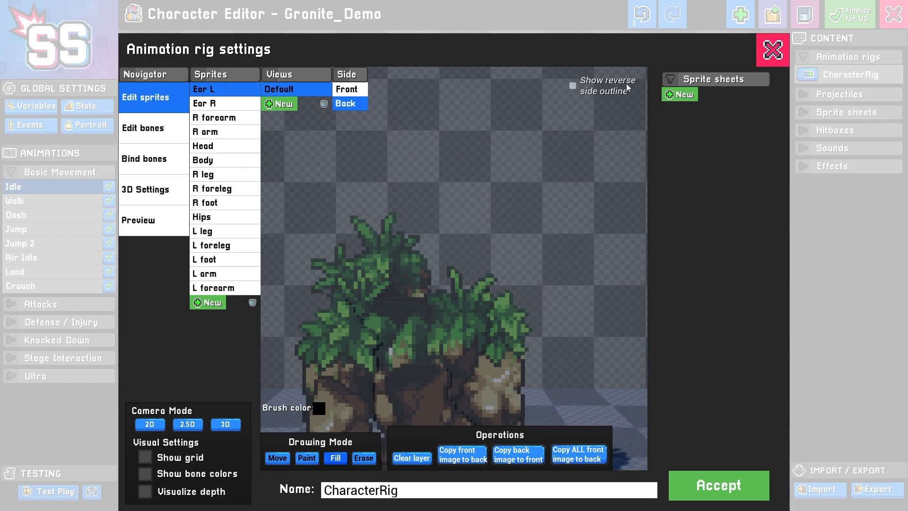
click(573, 86)
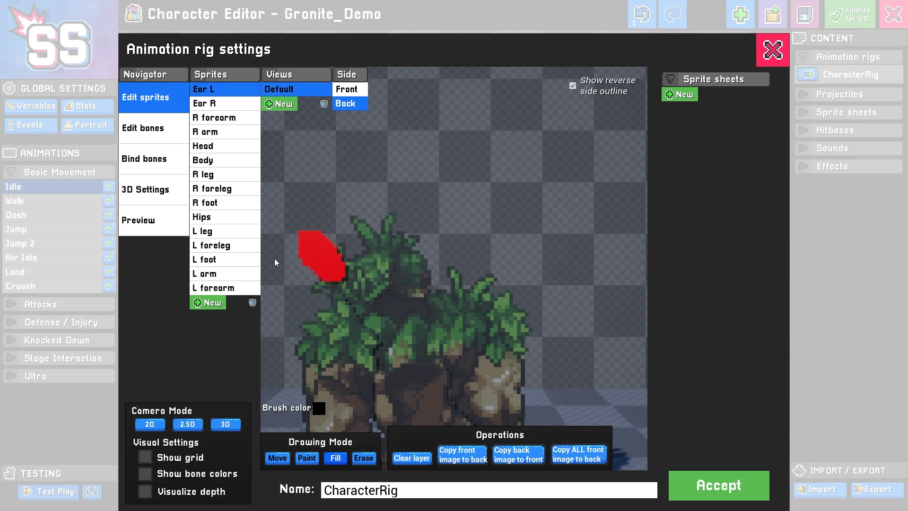
scroll(320, 257, up, 3)
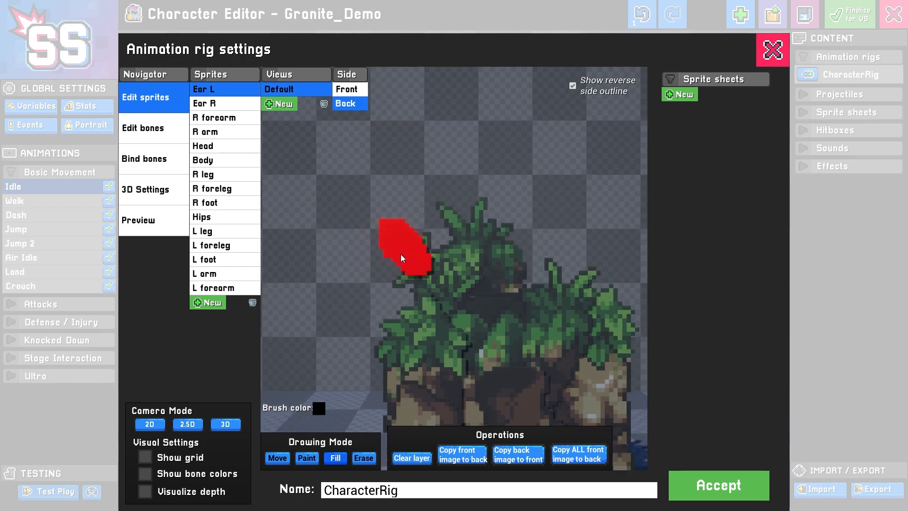
drag(394, 256, 347, 166)
scroll(472, 235, down, 2)
click(348, 89)
click(350, 104)
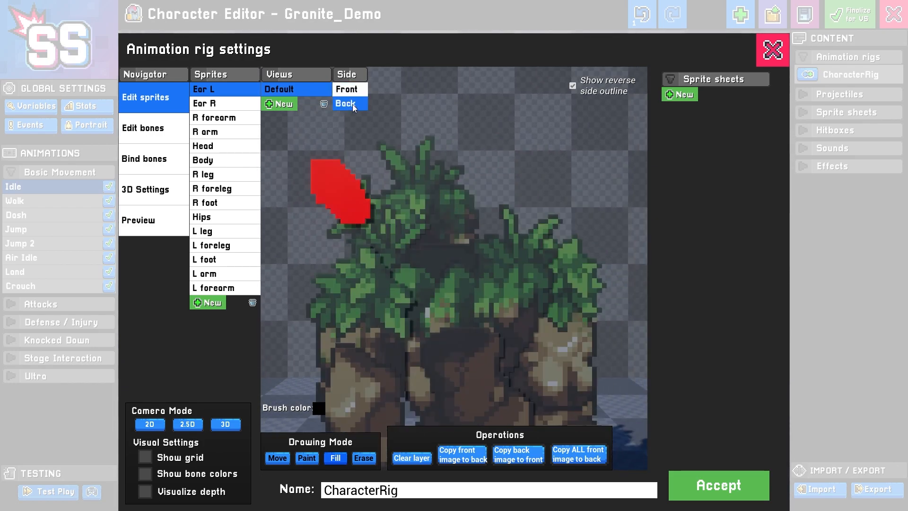
drag(410, 235, 436, 271)
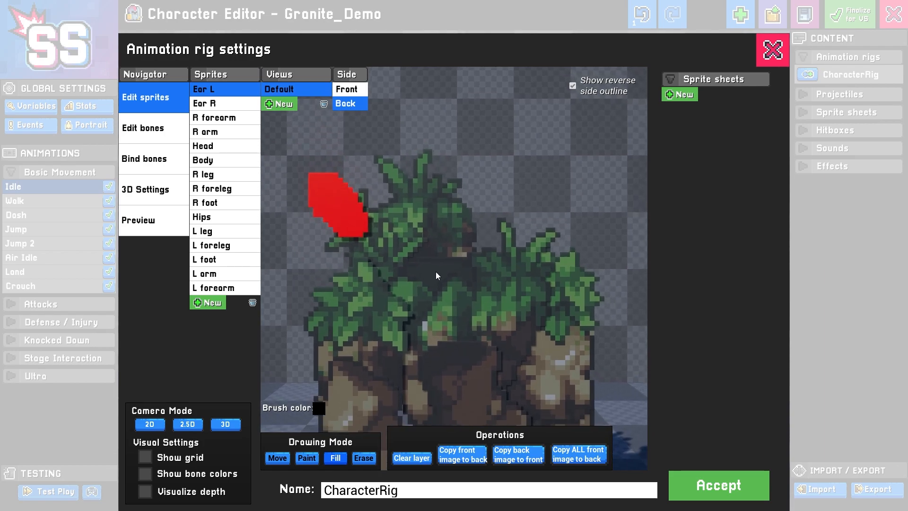
click(469, 459)
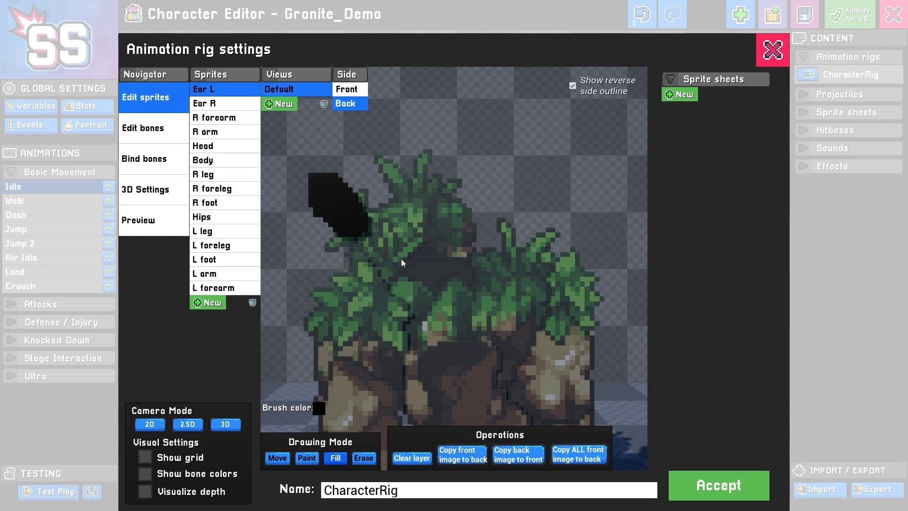
click(352, 88)
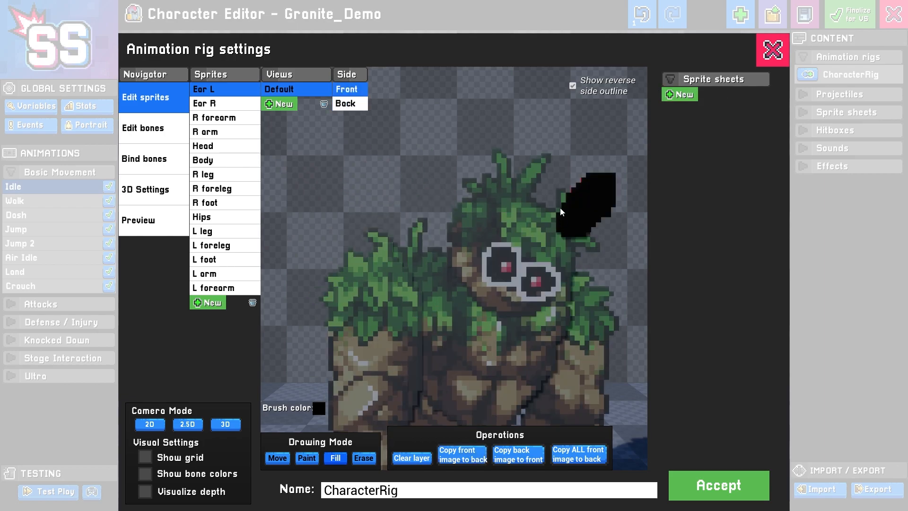
Paint a black ear outline with brush size 1 on the Ear R sprite's front, opposite Ear L, and fill it black
scroll(556, 230, down, 1)
click(213, 104)
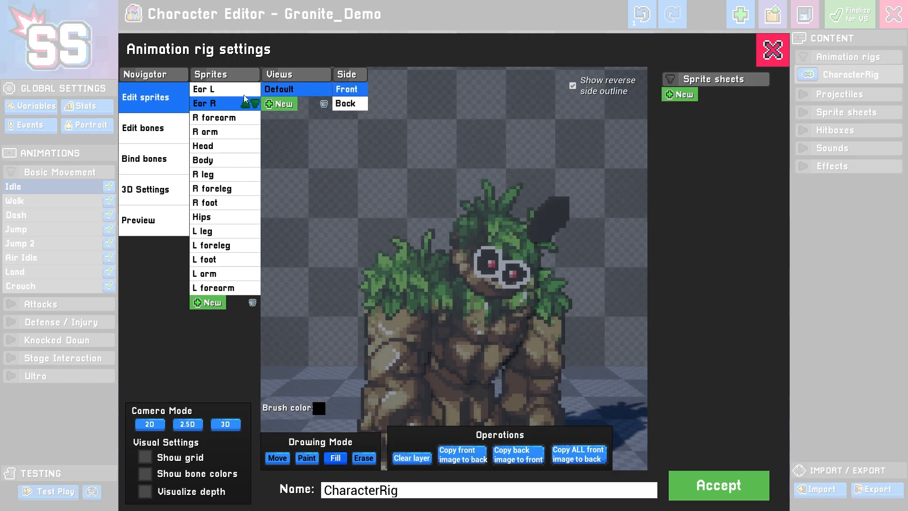
scroll(504, 208, up, 1)
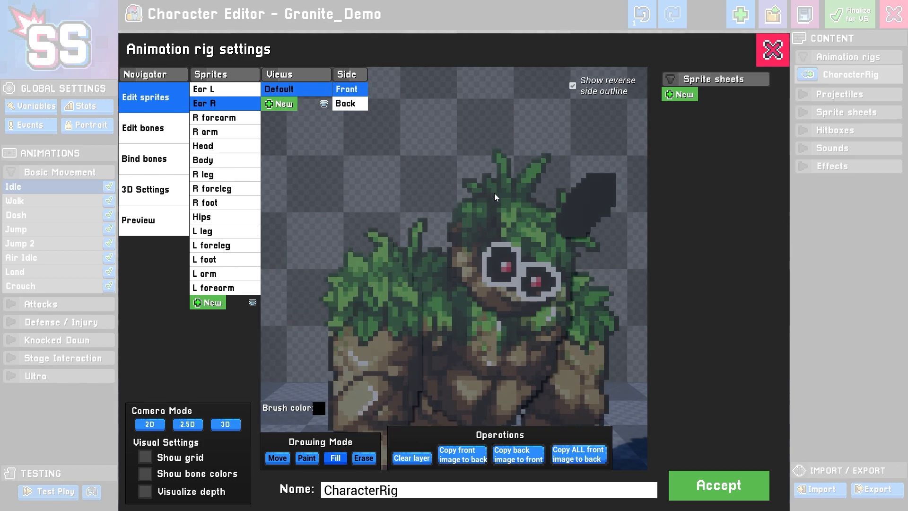
click(156, 137)
click(152, 99)
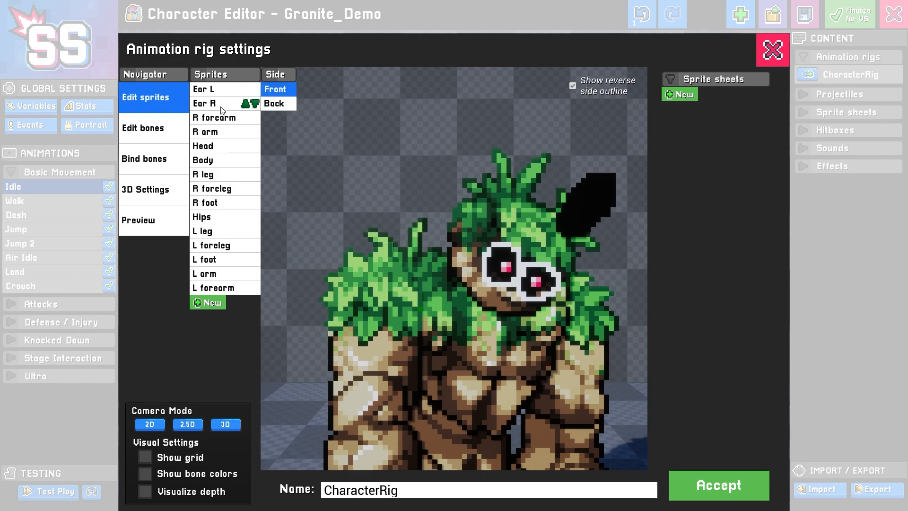
click(246, 102)
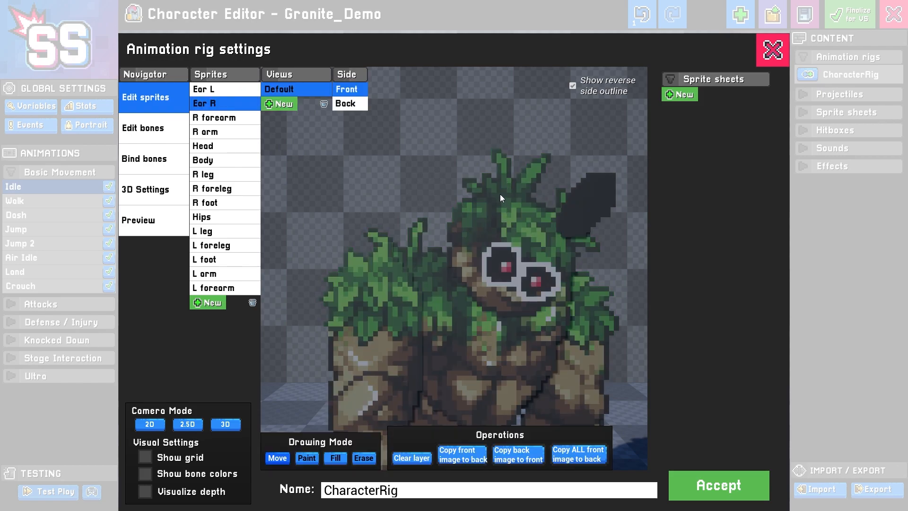
click(307, 458)
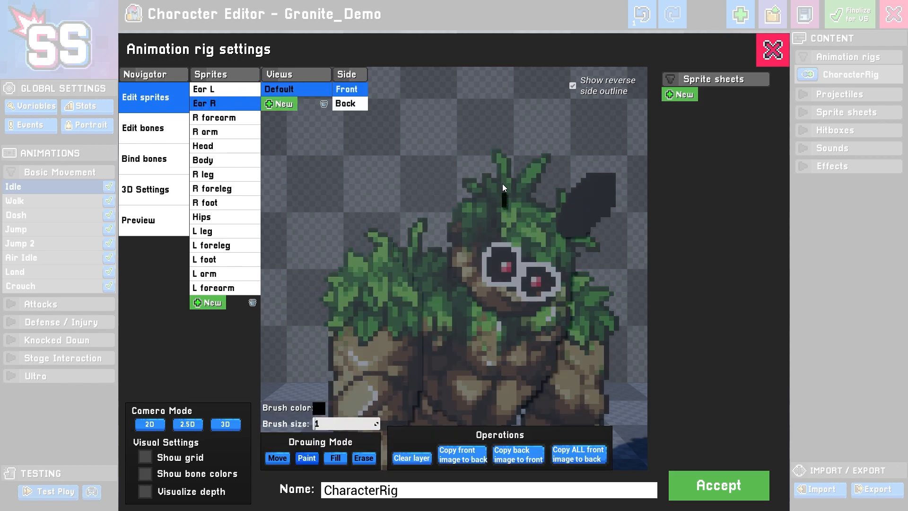
drag(451, 173, 490, 214)
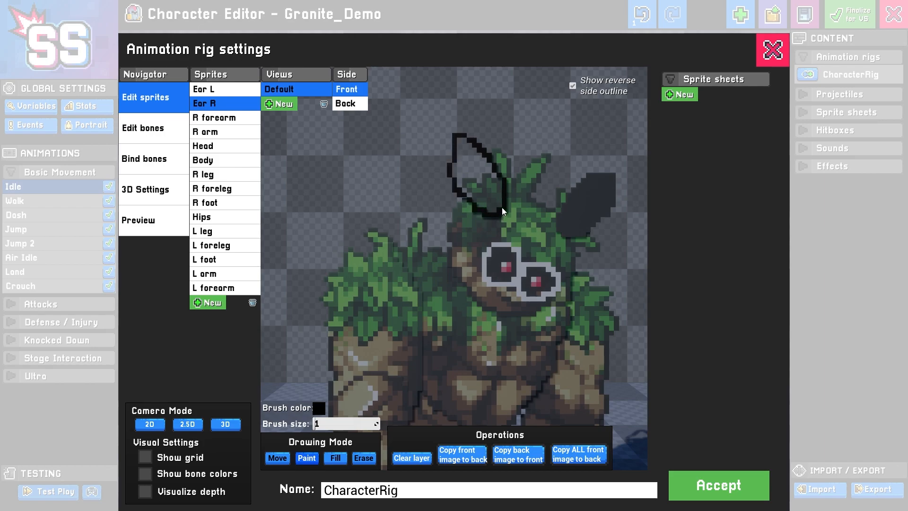
click(335, 458)
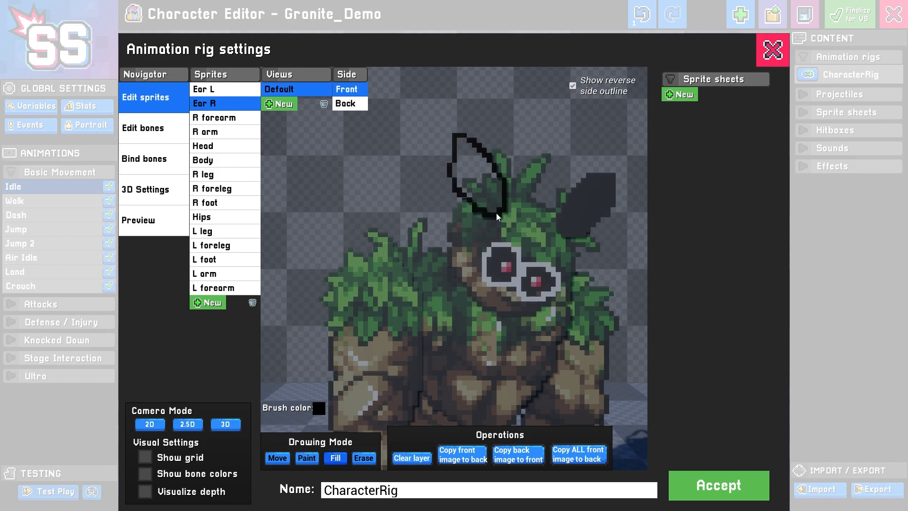
click(490, 185)
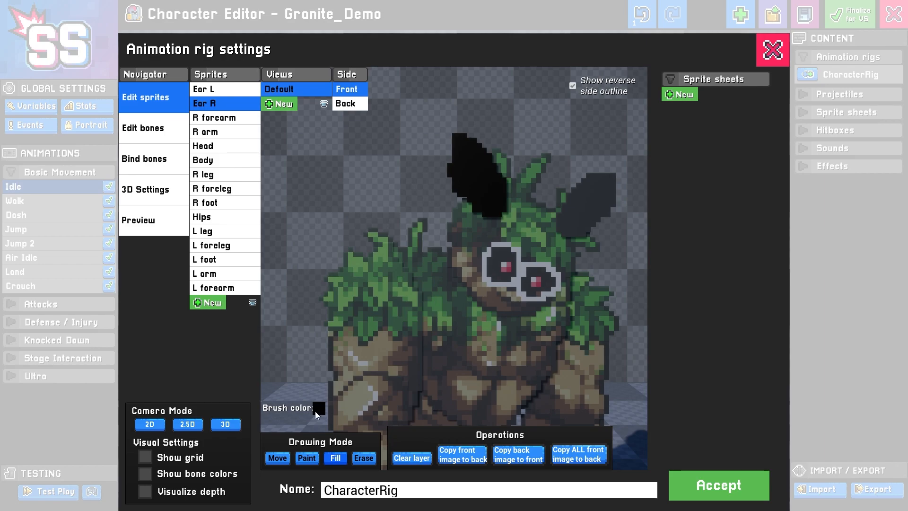
Copy Ear R's front image to its back side and return to the front side
click(307, 458)
click(350, 104)
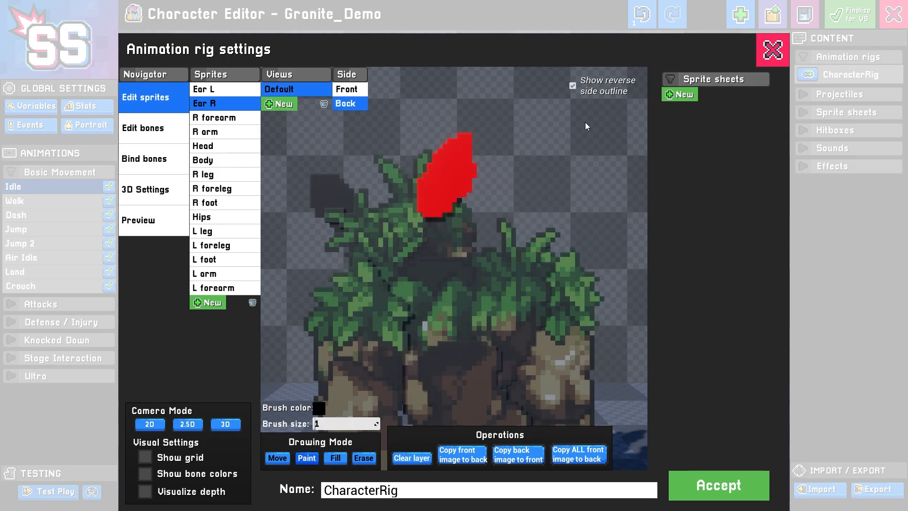
click(470, 459)
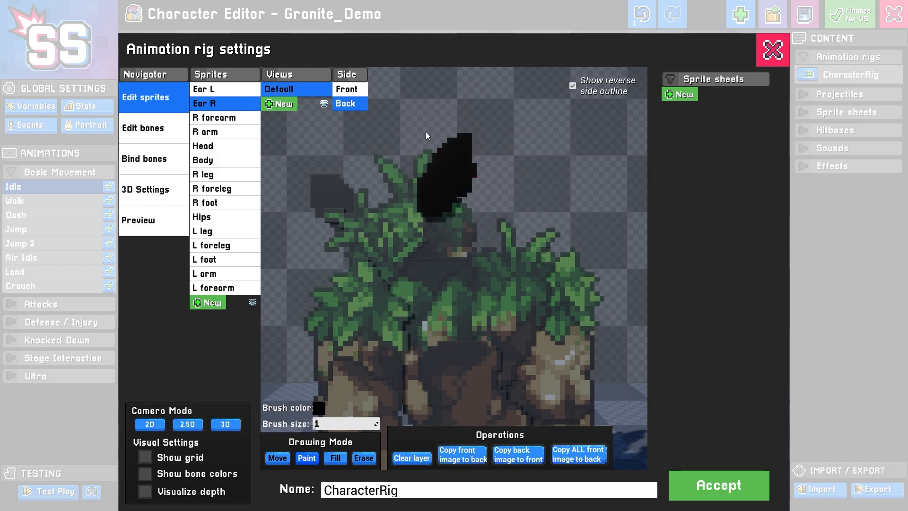
click(345, 90)
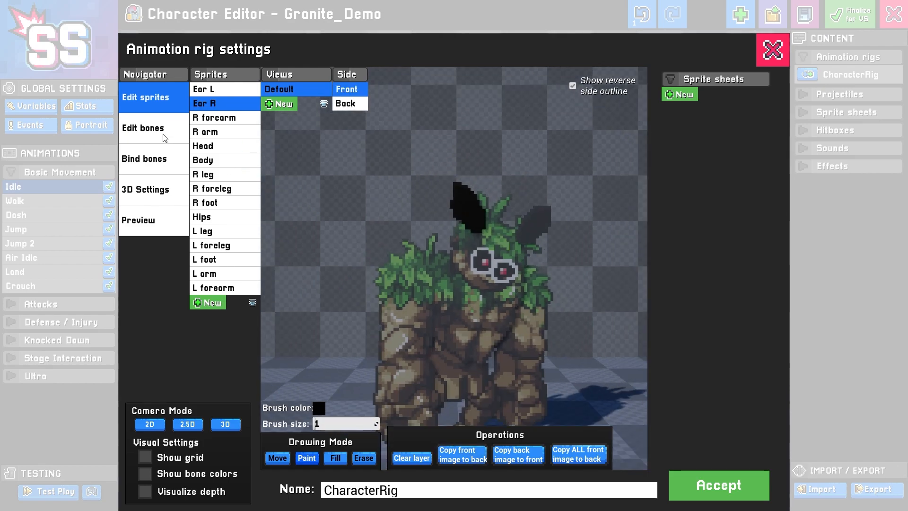
Move the Ear R bone's base onto the Ear R drawing and rotate the bone to about 63.5 to run along the ear
click(165, 138)
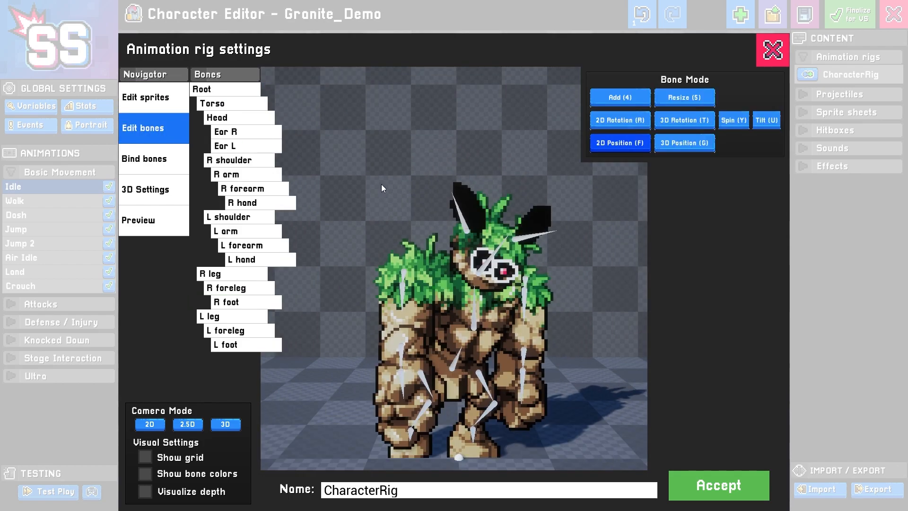
click(465, 230)
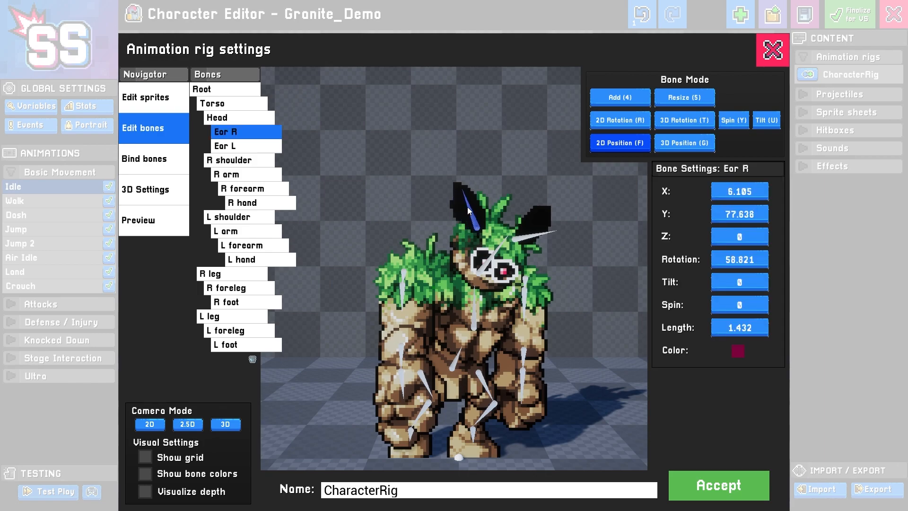
key(r)
drag(466, 208, 465, 209)
key(f)
Rotate the Ear L bone to about -4.8 and align it with the Ear L drawing
click(520, 239)
key(r)
mouse_move(523, 237)
mouse_down()
mouse_move(534, 225)
mouse_move(529, 235)
mouse_up()
key(f)
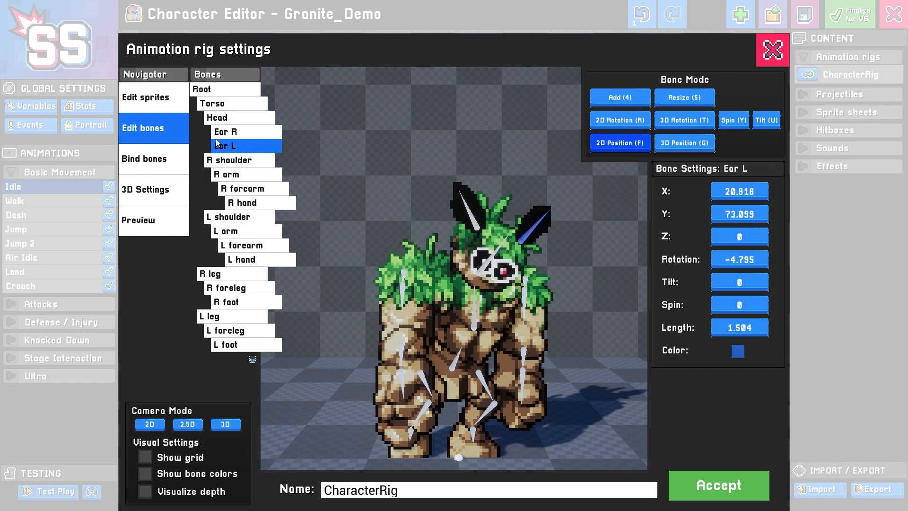
Bind the Ear L sprite to the Ear L bone and the Ear R sprite to the Ear R bone
click(157, 166)
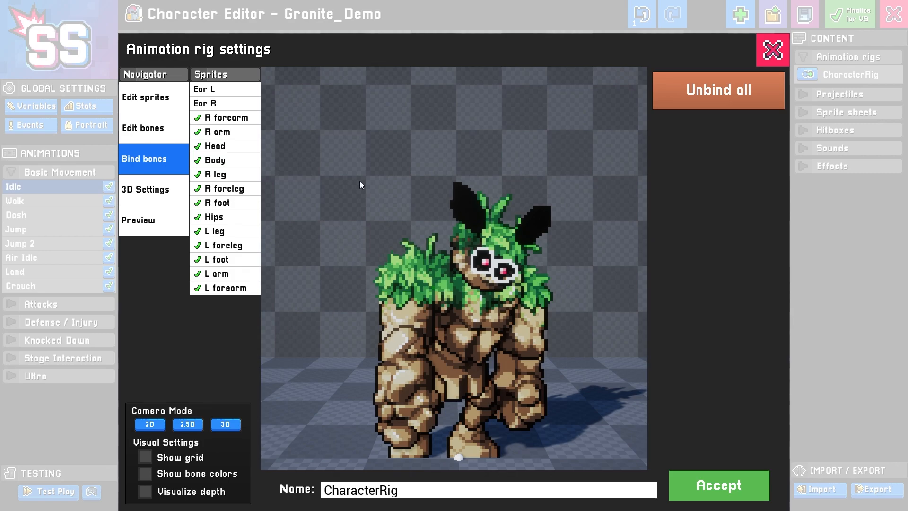
click(225, 89)
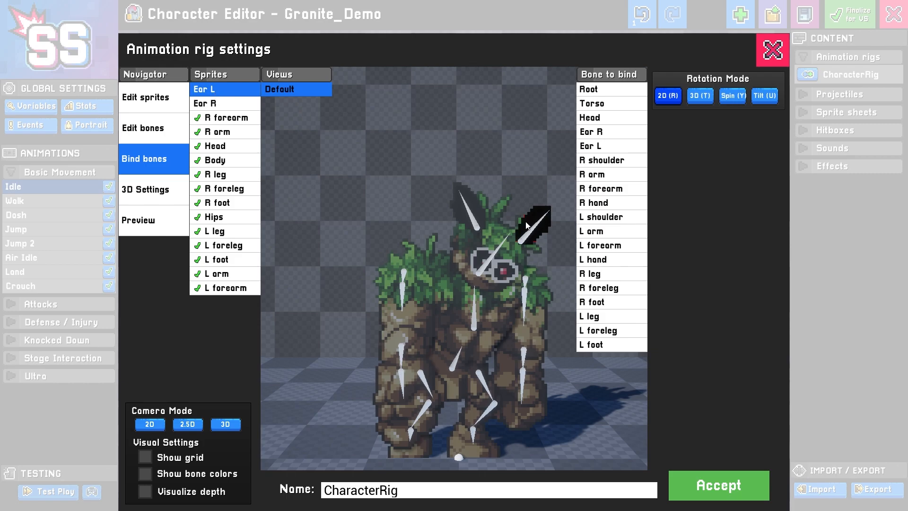
click(527, 235)
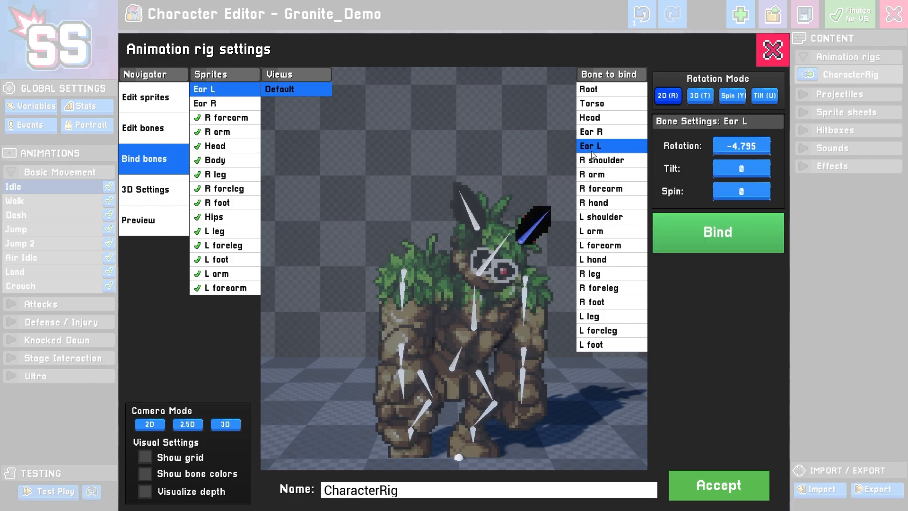
click(736, 241)
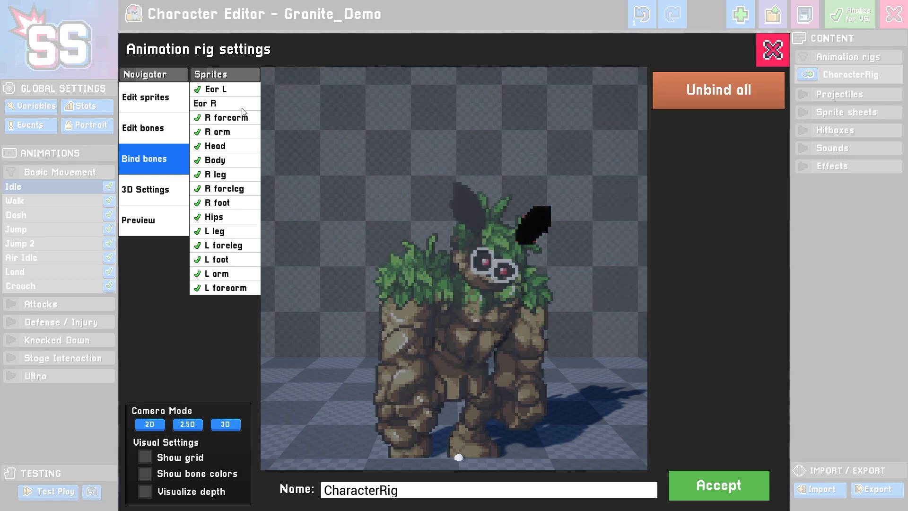
click(475, 225)
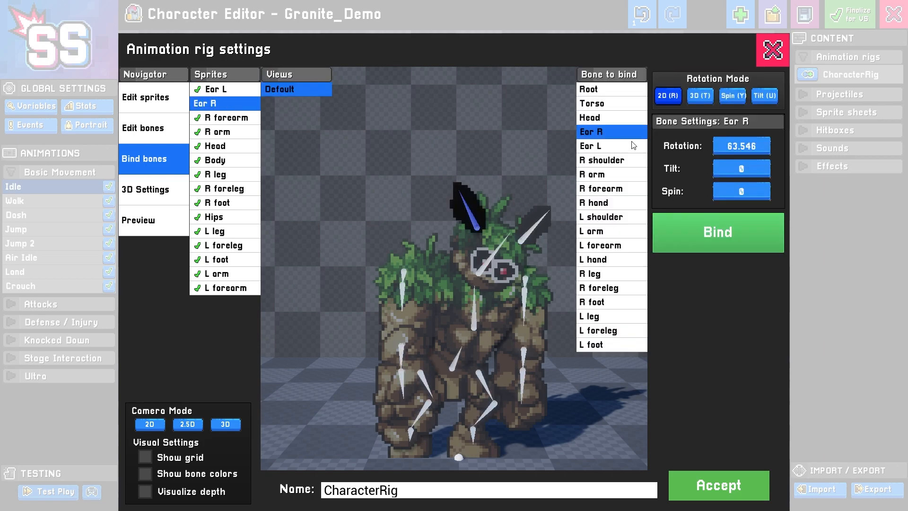
click(743, 252)
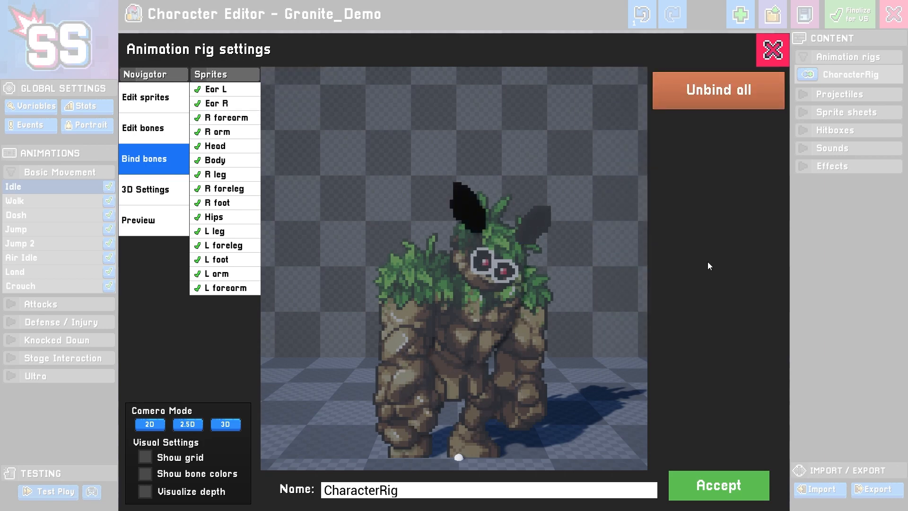
Inspect the 3D depth settings and spinning previews of the ears, R forearm, R arm, Head and Body sprites
click(163, 191)
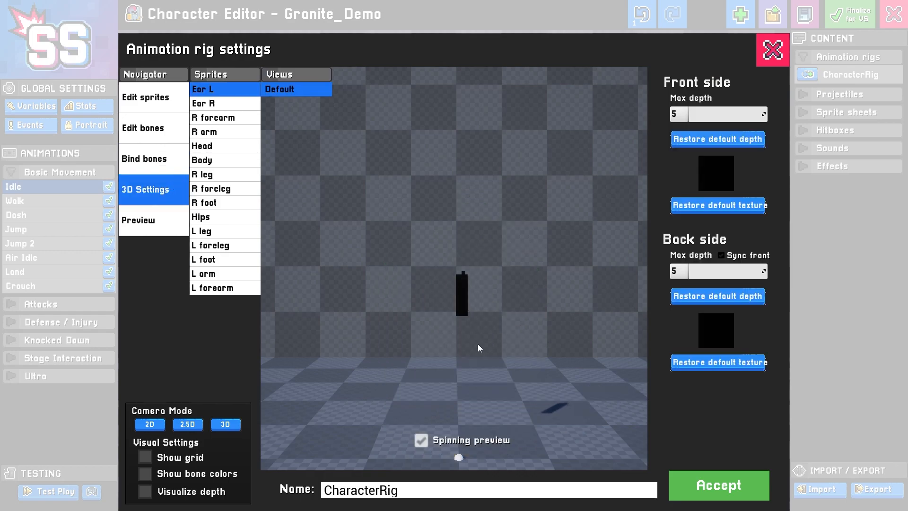
click(208, 103)
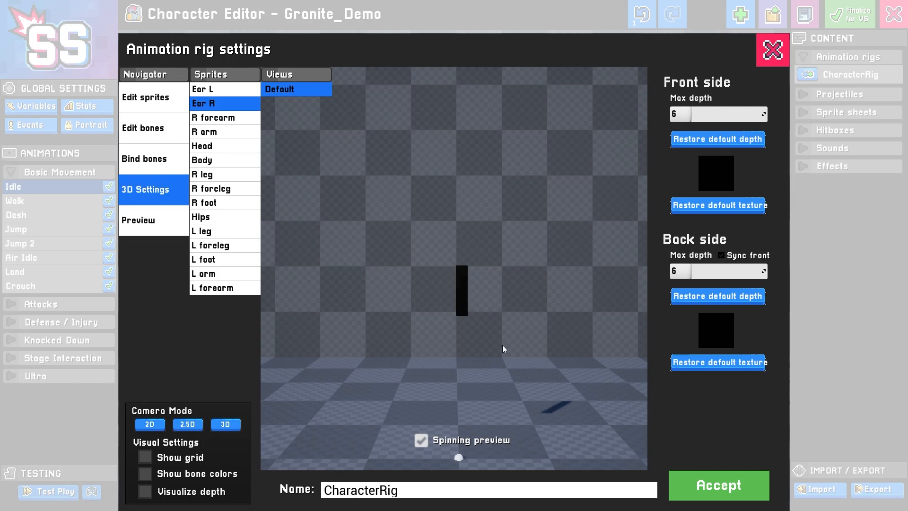
click(221, 118)
click(224, 134)
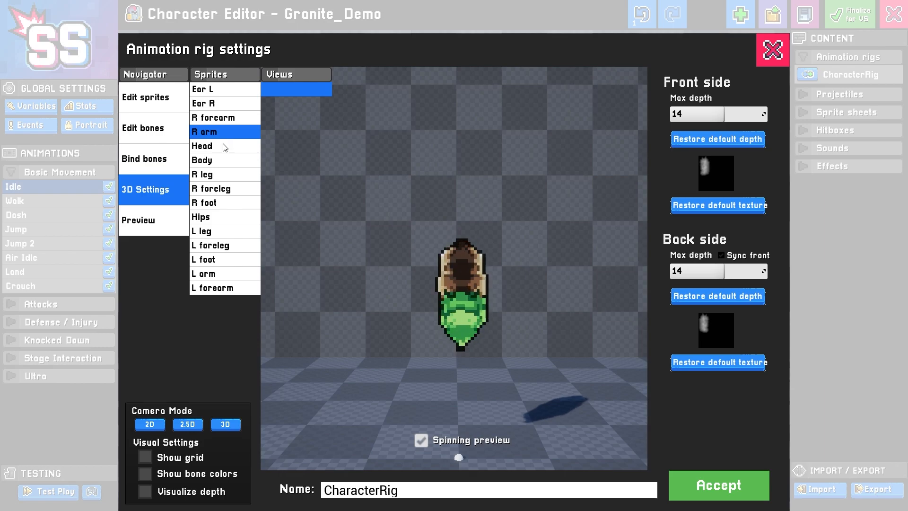
click(223, 147)
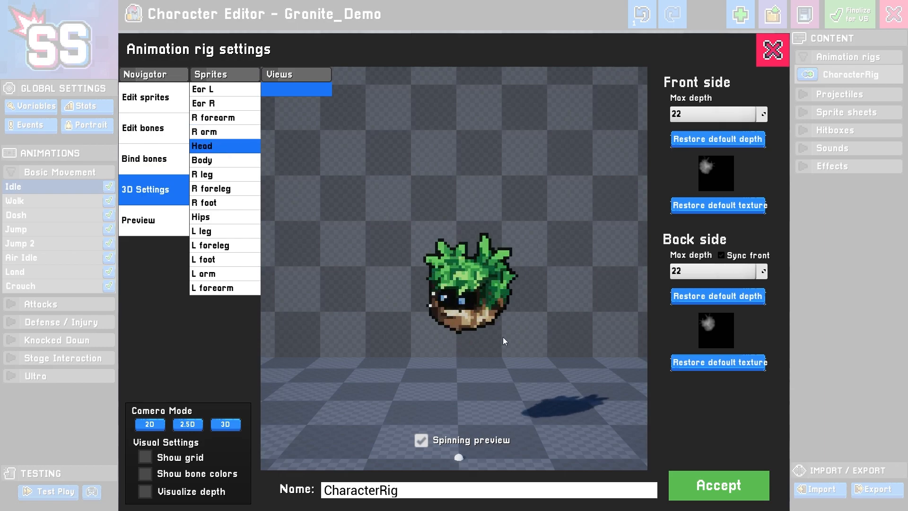
click(224, 162)
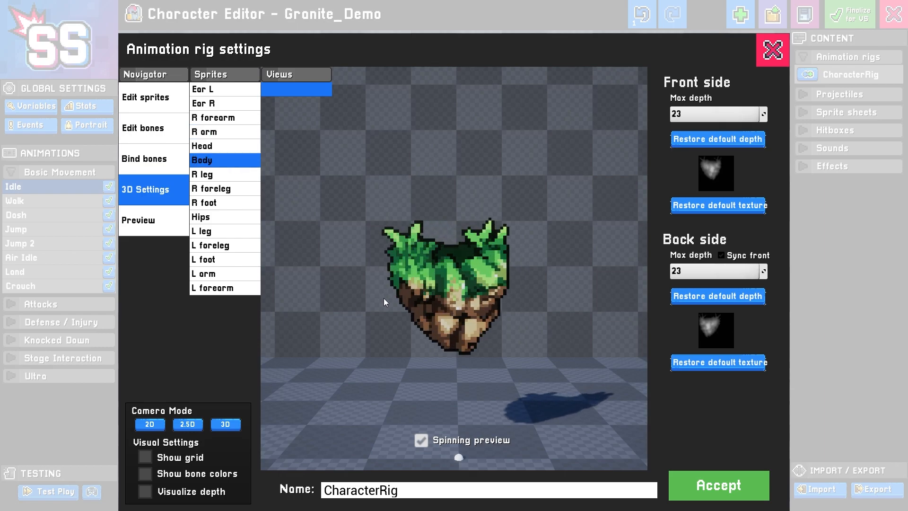
Test rotating the Ear R bone in the rig preview and accept the animation rig settings
click(144, 222)
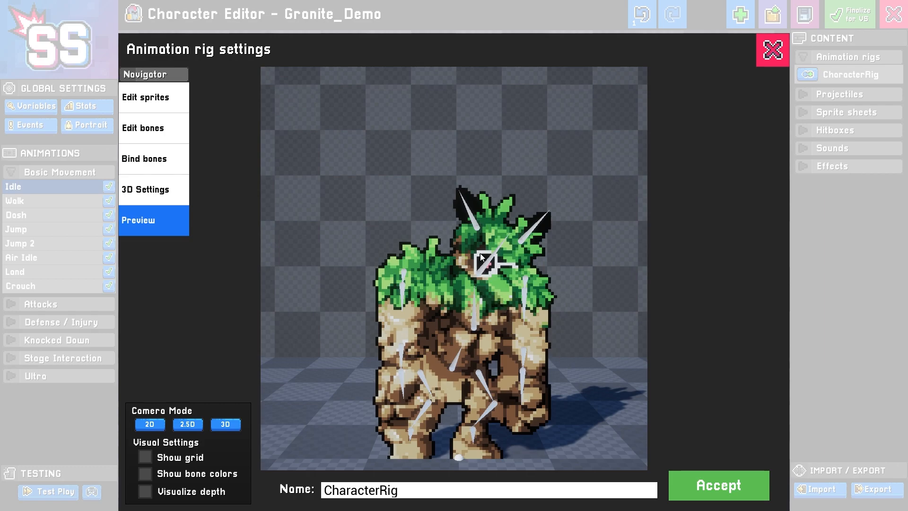
mouse_move(472, 218)
mouse_down()
mouse_move(464, 210)
mouse_move(469, 219)
mouse_up()
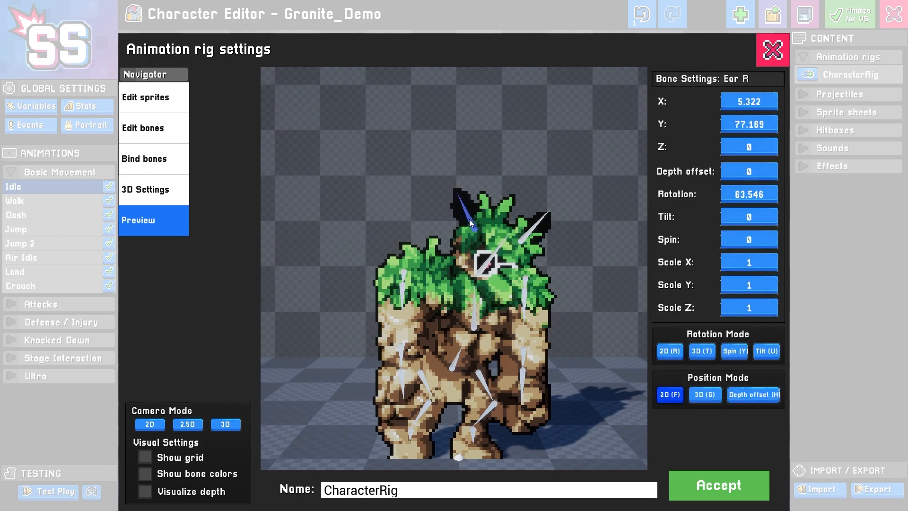
key(r)
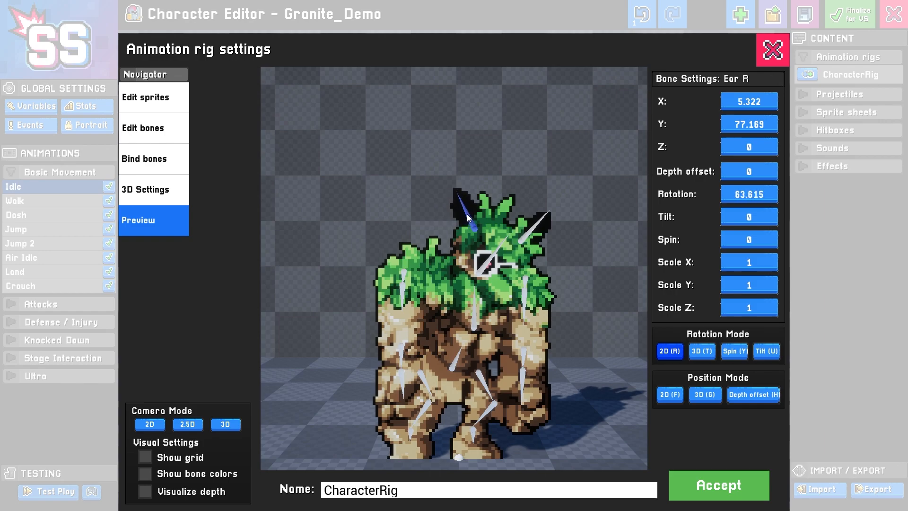
click(725, 485)
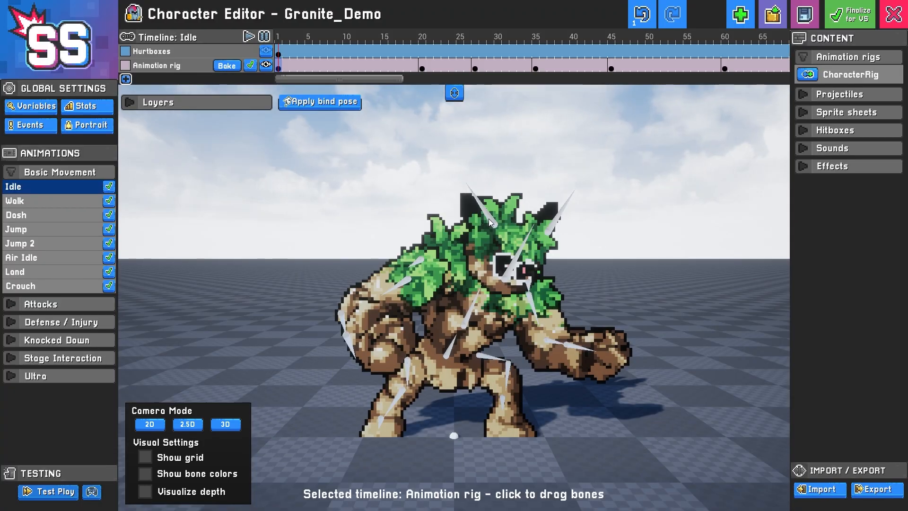
Save the character under the name Granite_Demo
scroll(509, 231, up, 8)
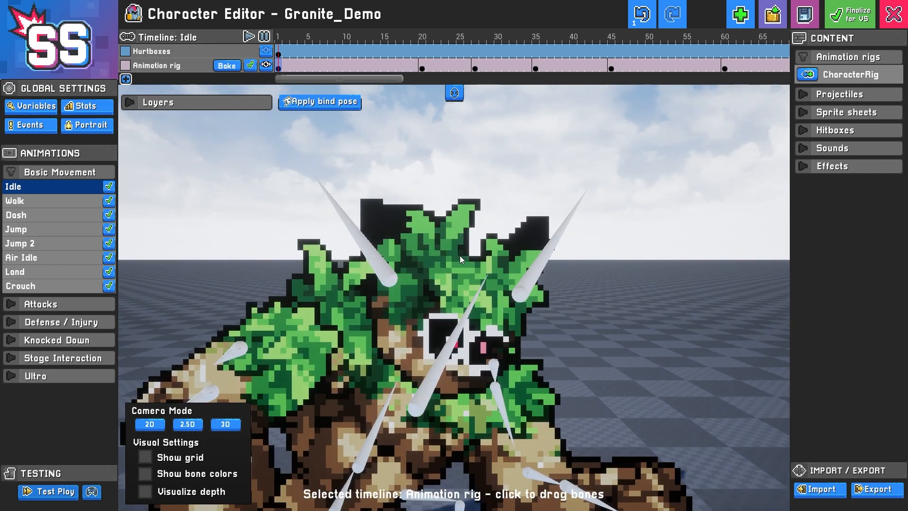
scroll(460, 256, down, 6)
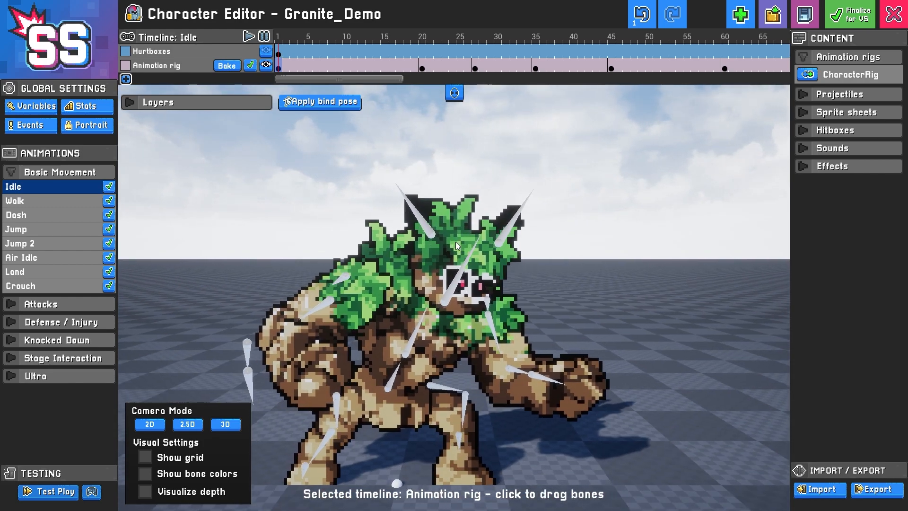
scroll(455, 243, down, 2)
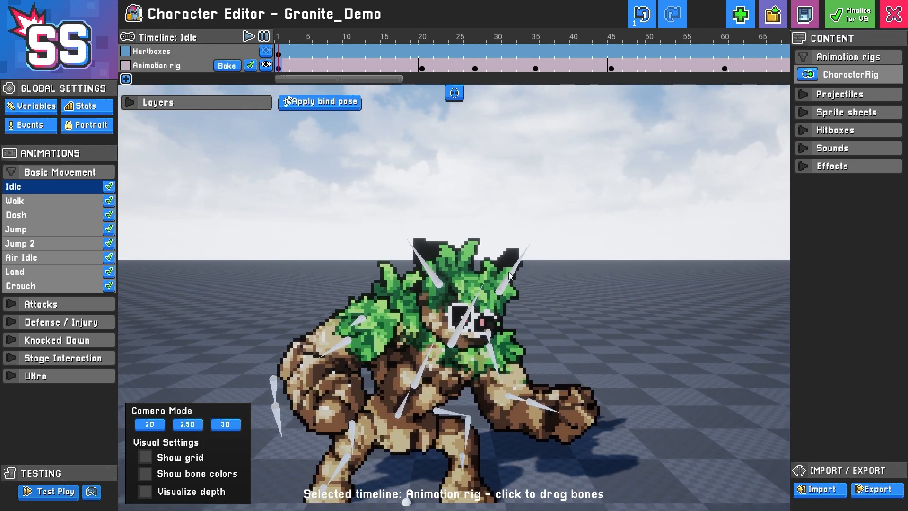
key(s)
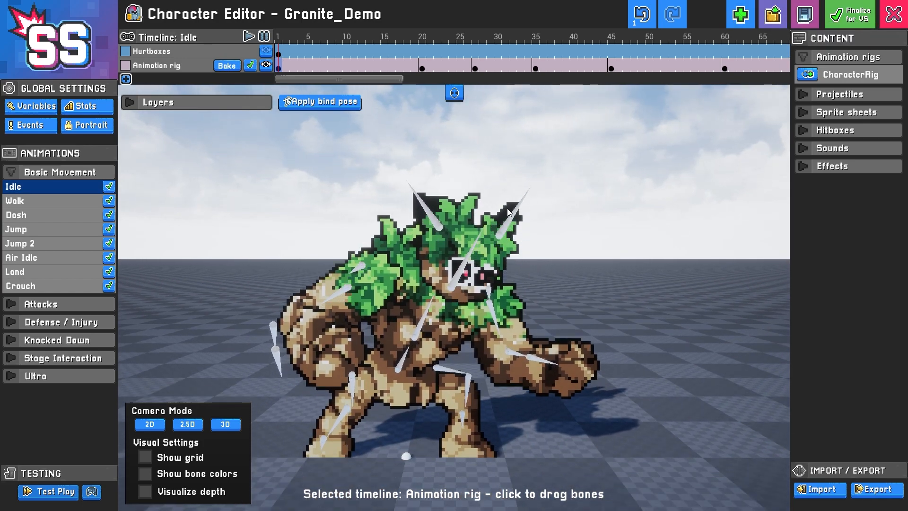
click(806, 17)
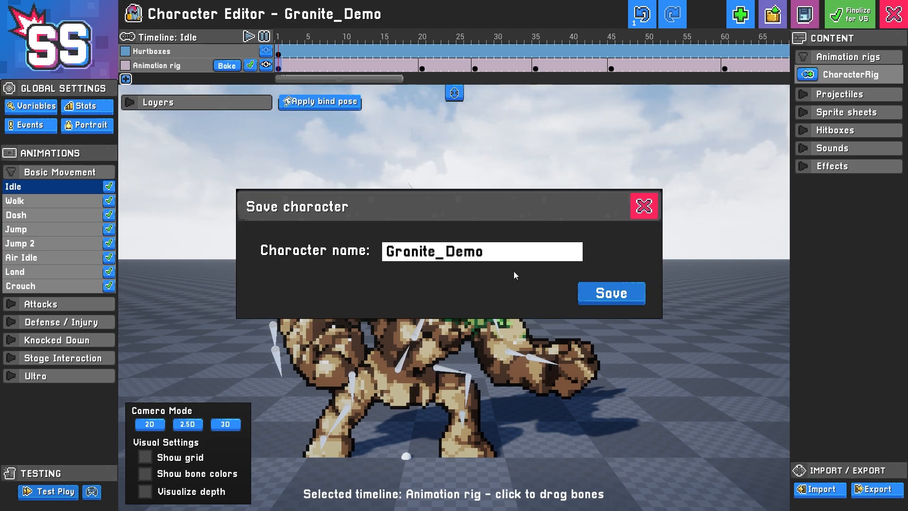
click(611, 293)
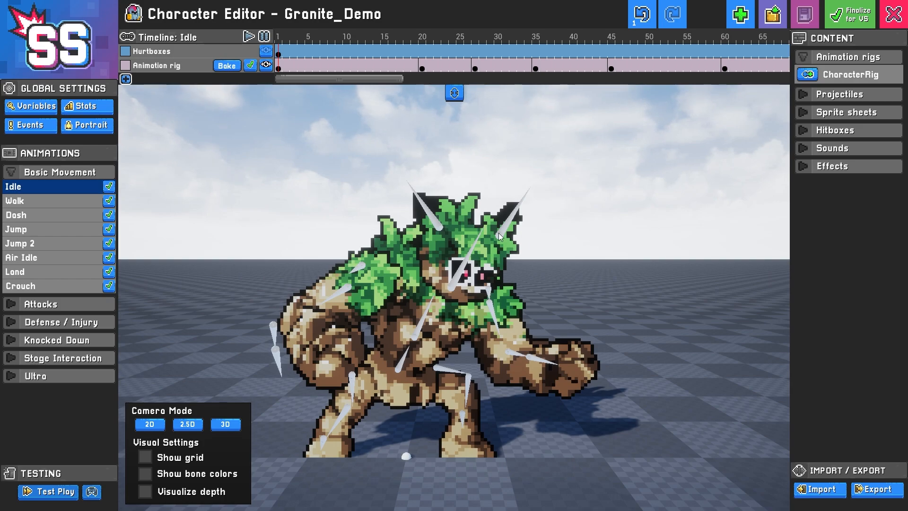
Inspect the bone settings of the two ear bones in the first frame of the Idle animation
scroll(447, 186, up, 3)
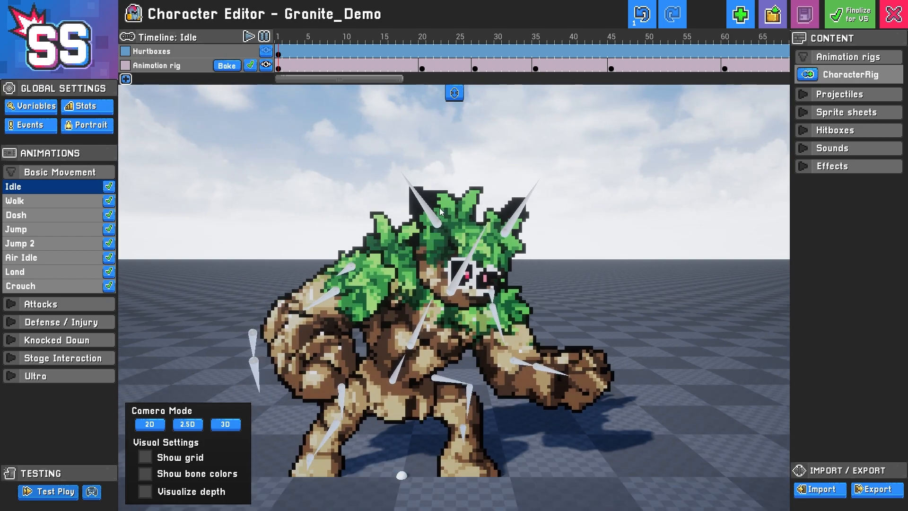
click(433, 213)
click(517, 222)
click(430, 211)
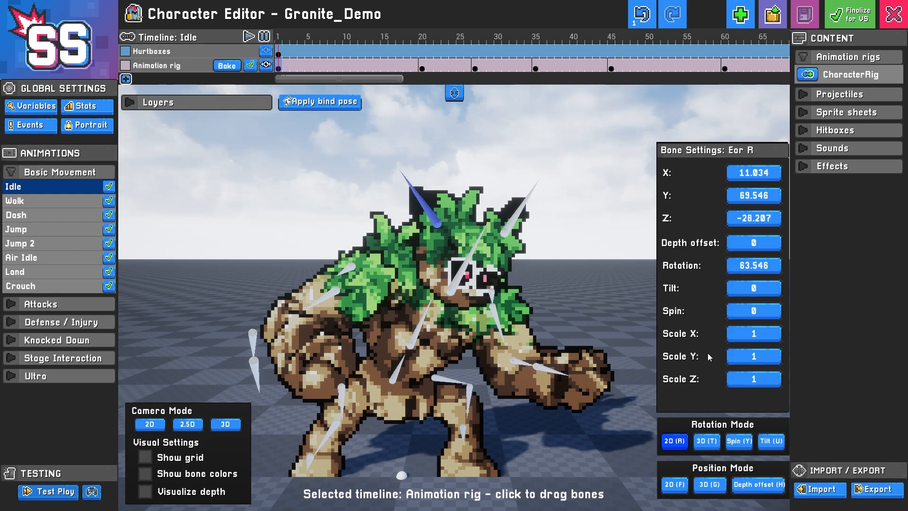
scroll(539, 253, down, 3)
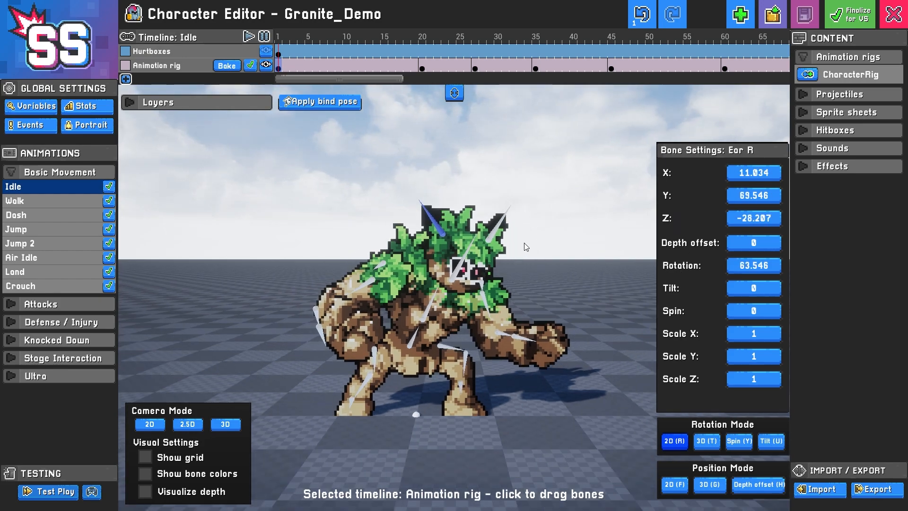
Scrub the Idle animation rig to frame 40, return to frame 1 and play the animation
drag(283, 68, 573, 69)
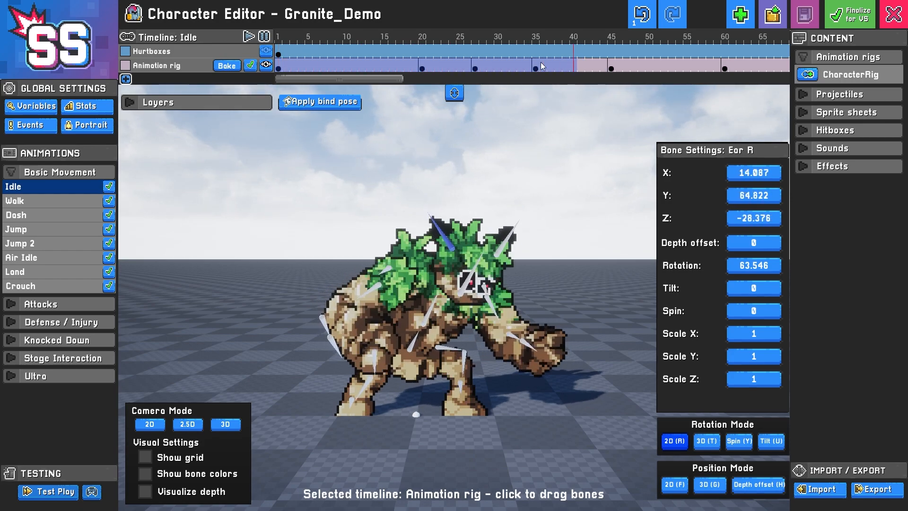
click(279, 68)
click(247, 37)
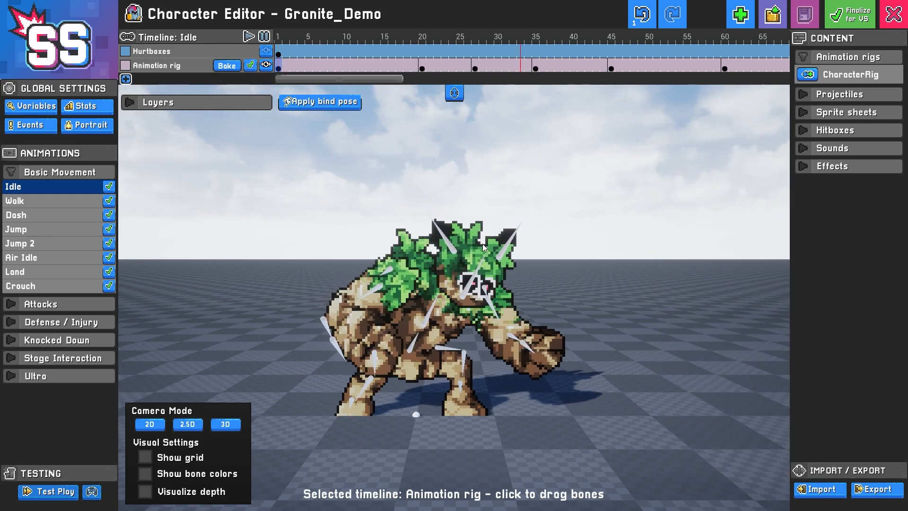
Rotate the Ear R bone in 3D at frame 1 to about 33.1 rotation, 31.1 tilt and 14.7 spin
click(438, 225)
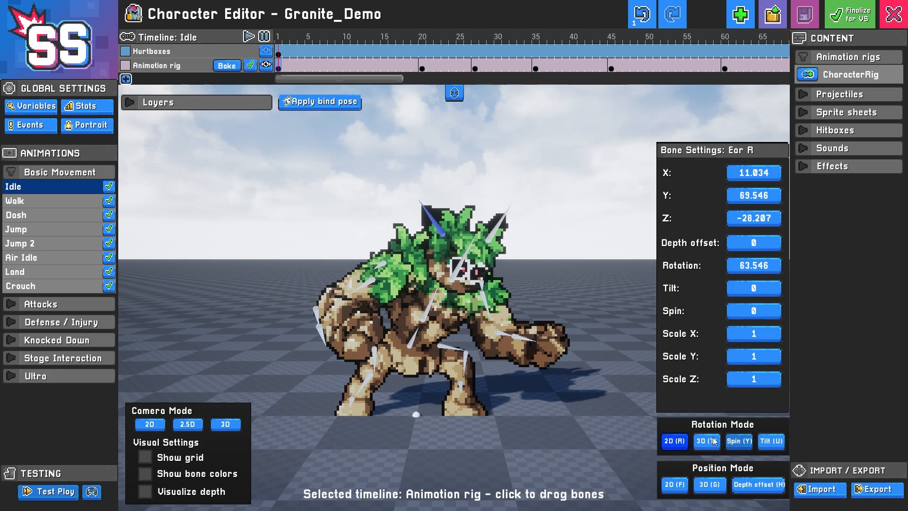
scroll(456, 195, up, 2)
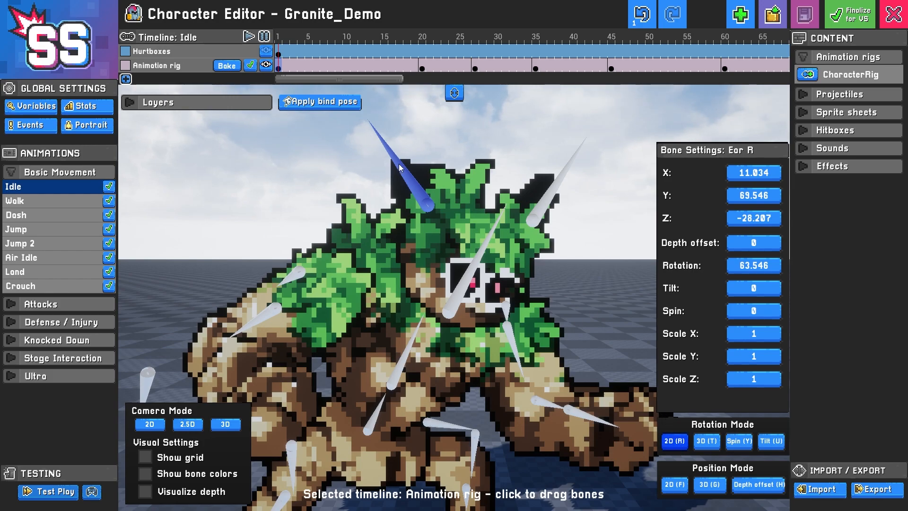
drag(392, 180, 418, 185)
key(t)
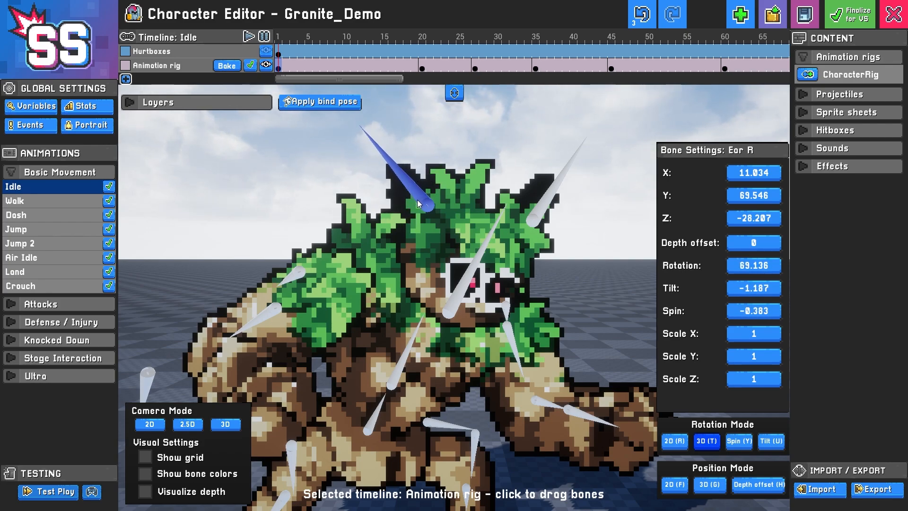
key(a)
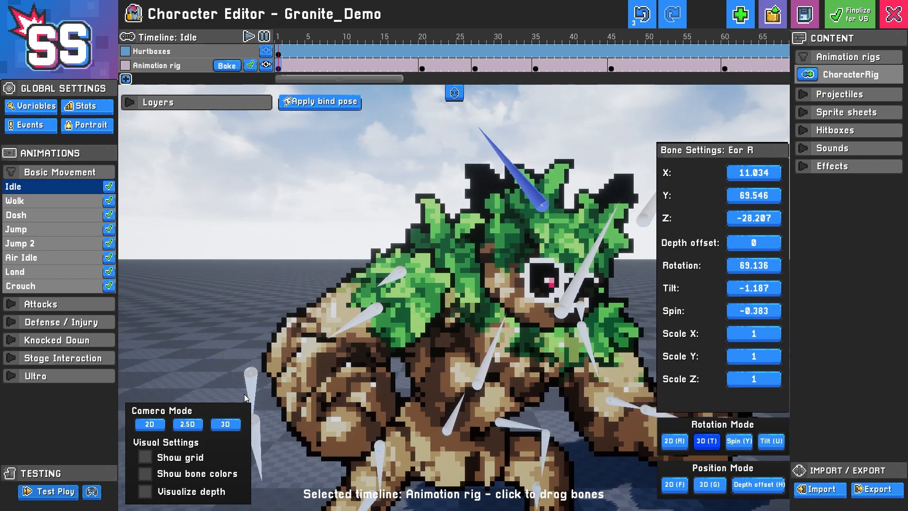
key(a)
drag(346, 254, 433, 249)
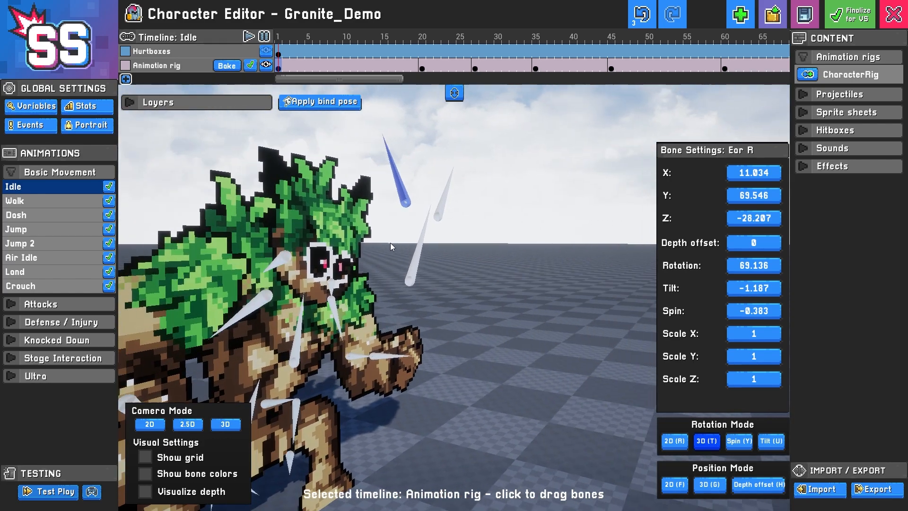
key(a)
mouse_move(470, 165)
mouse_down()
mouse_move(487, 177)
mouse_move(465, 158)
mouse_move(483, 162)
mouse_move(475, 167)
mouse_up()
Return to the 2.5D camera and shift the Ear R bone's depth offset to about -55.2
click(184, 426)
key(s)
key(d)
key(d)
key(a)
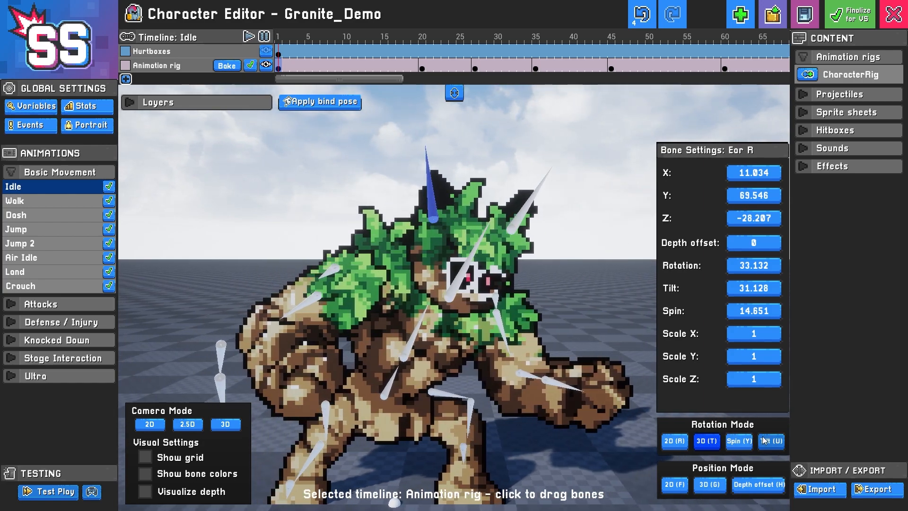
click(756, 484)
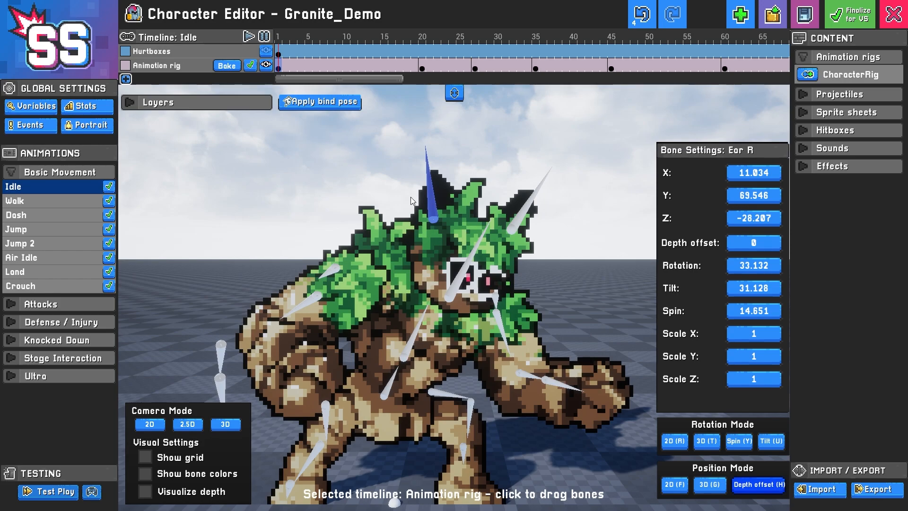
drag(429, 229, 418, 268)
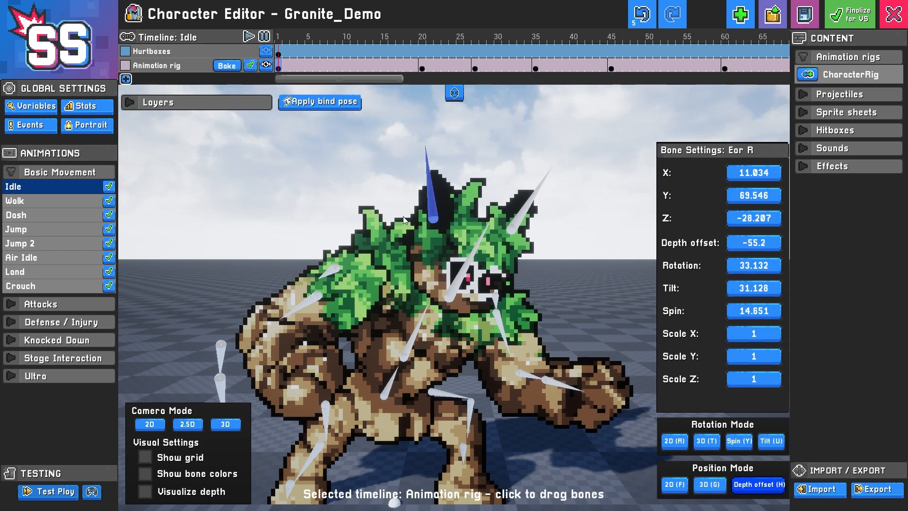
Move the Ear R bone in 3D to a Z position of about -4.6
click(223, 425)
drag(257, 212, 515, 216)
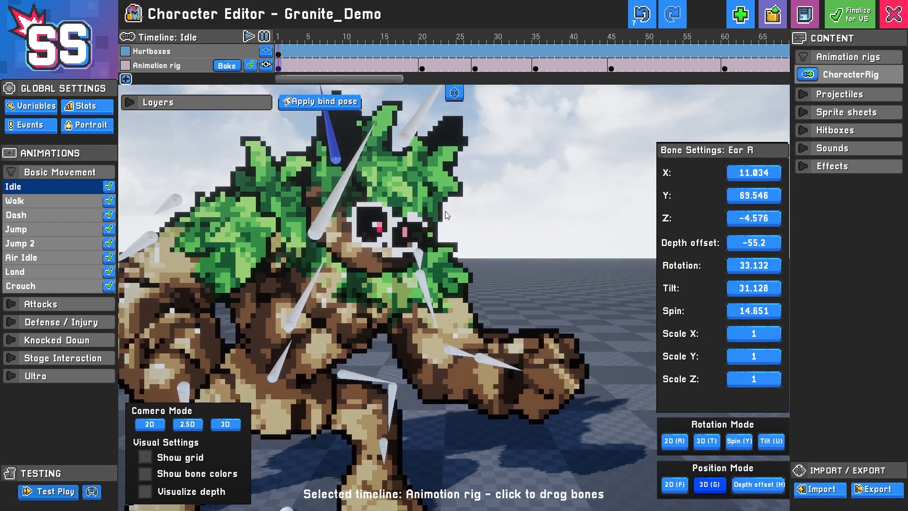
key(w)
key(s)
key(a)
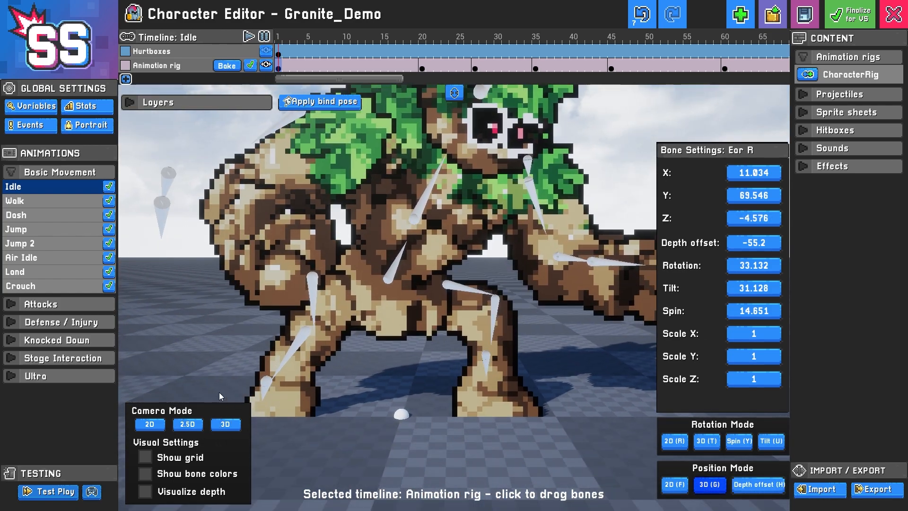
key(w)
key(s)
scroll(416, 317, down, 4)
key(w)
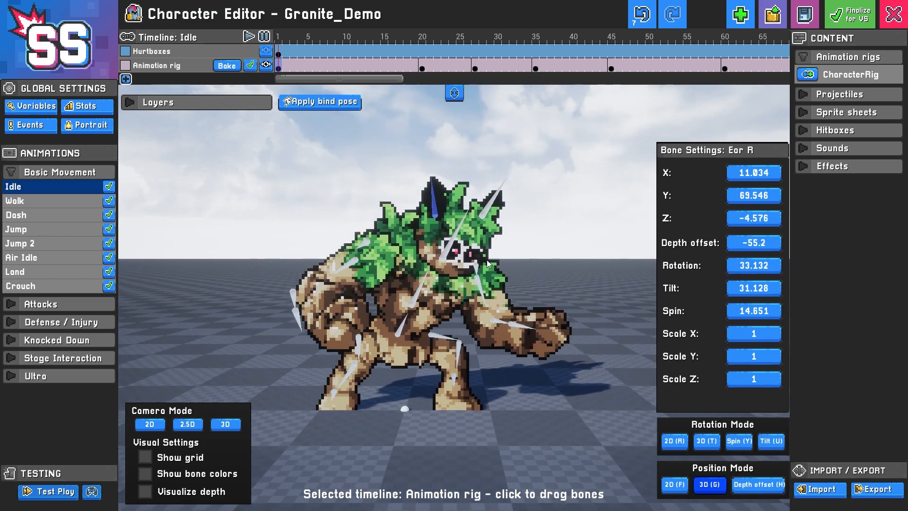
Shift the Ear L bone's depth offset to about -72.9
click(485, 229)
key(h)
drag(483, 243, 470, 232)
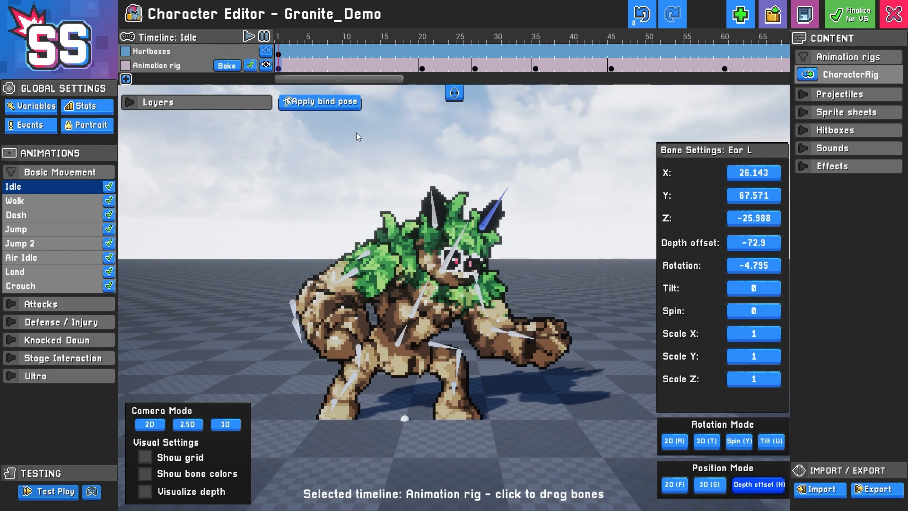
click(280, 66)
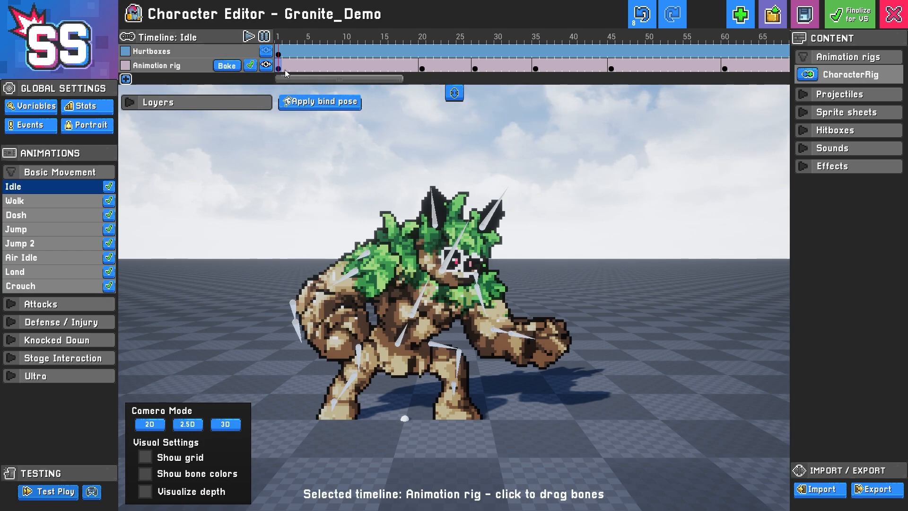
mouse_move(278, 67)
mouse_down()
mouse_move(619, 60)
mouse_move(278, 67)
mouse_up()
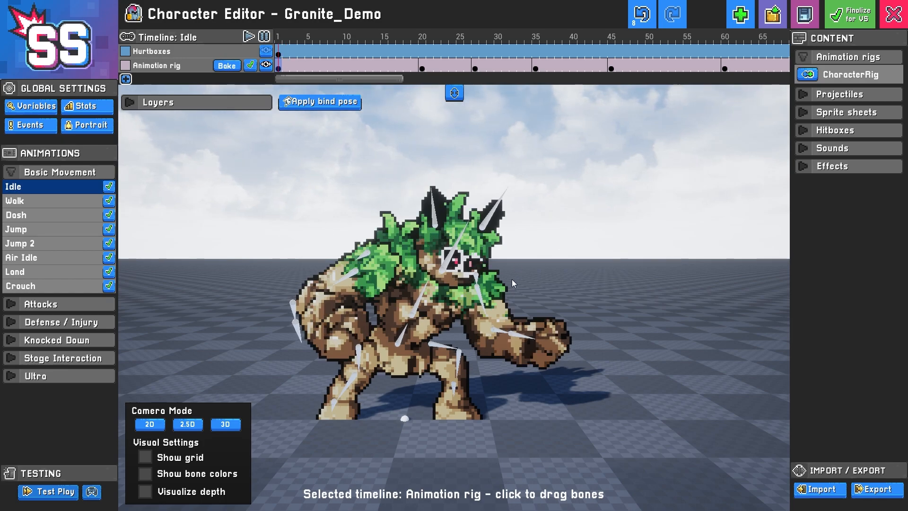
click(328, 67)
click(281, 69)
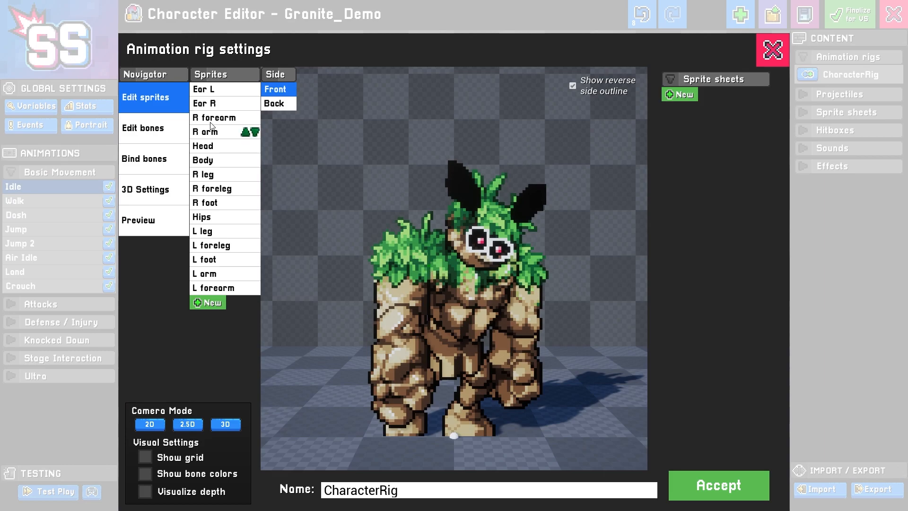
Leave the rig settings and apply the bind pose to the Idle animation rig at frame 5
click(151, 122)
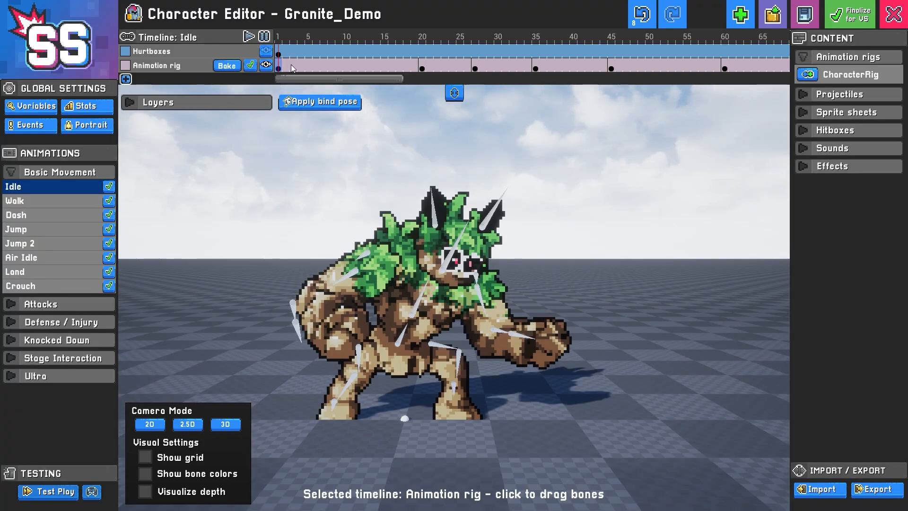
click(306, 64)
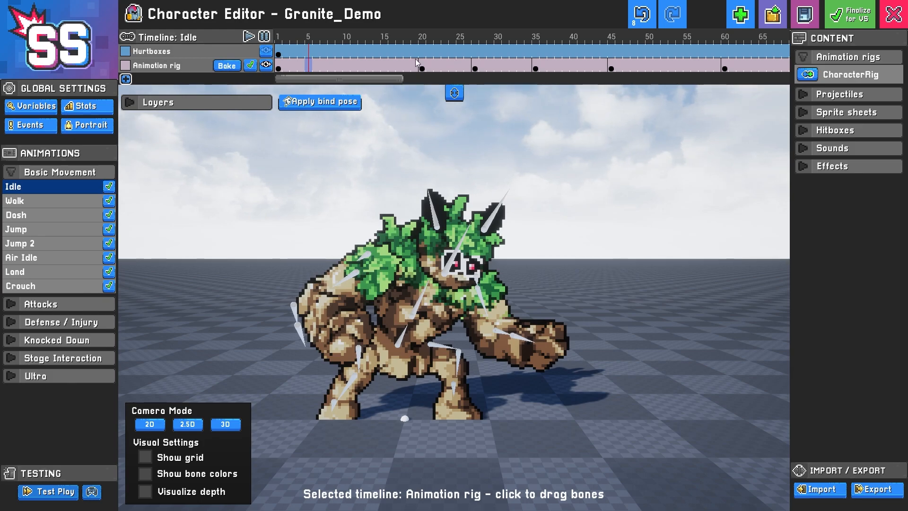
click(328, 103)
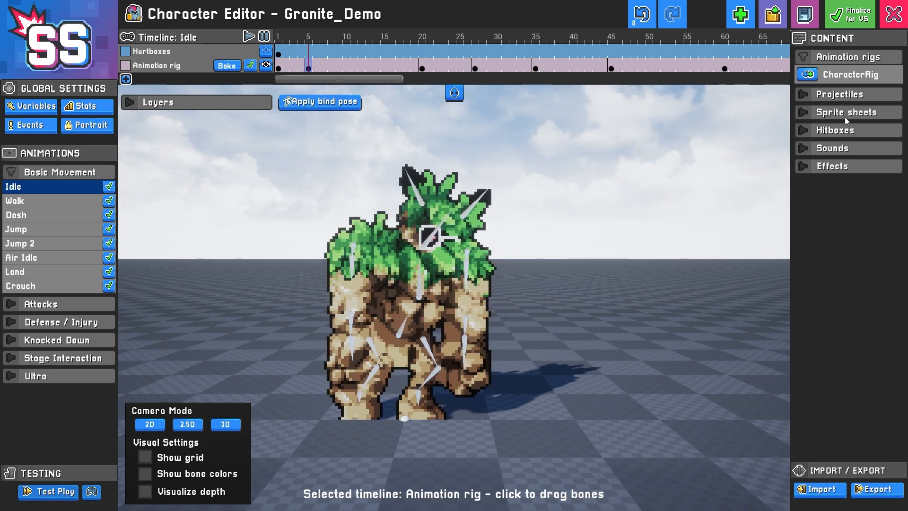
Compare CharacterRig's base pose in its rig settings with the pose at frame 5 of Idle
double_click(851, 75)
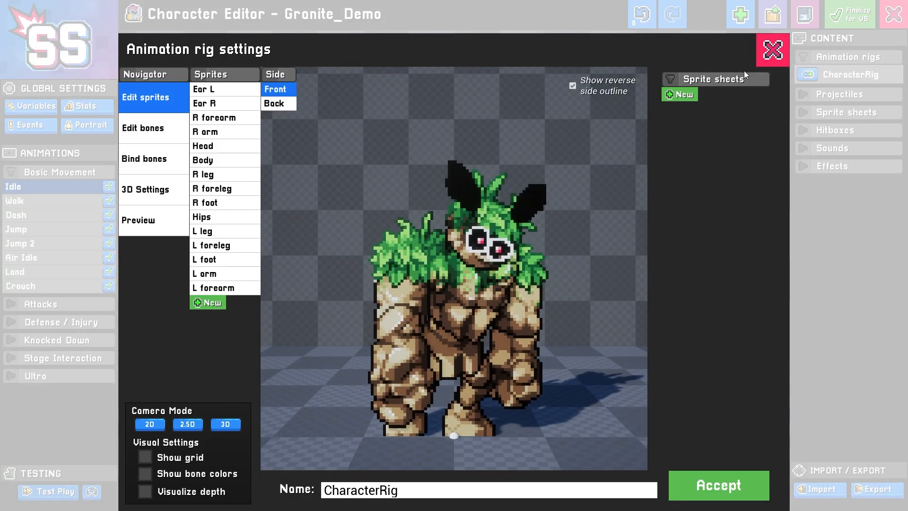
key(Escape)
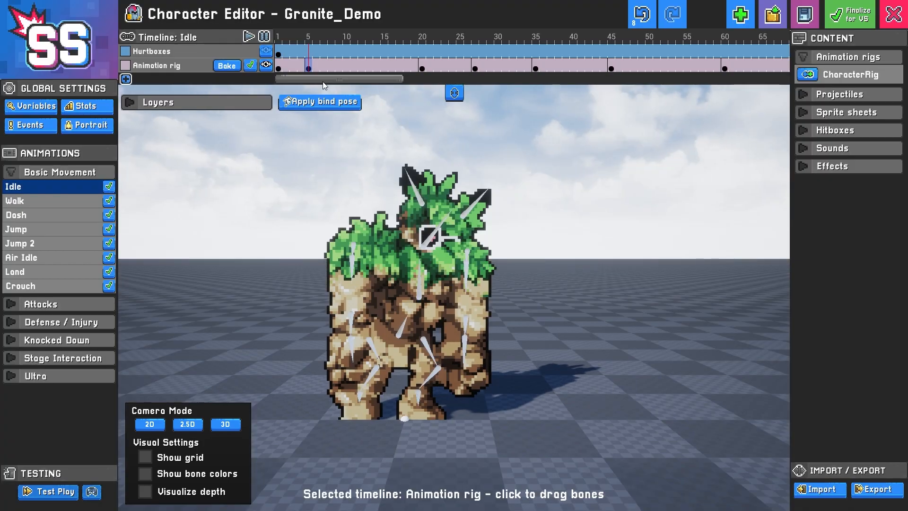
drag(309, 66, 377, 64)
click(309, 69)
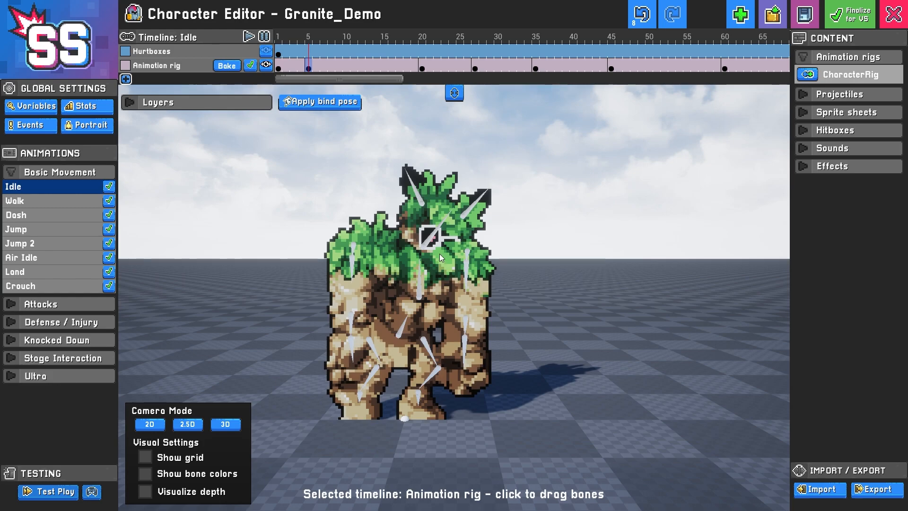
double_click(876, 77)
key(Escape)
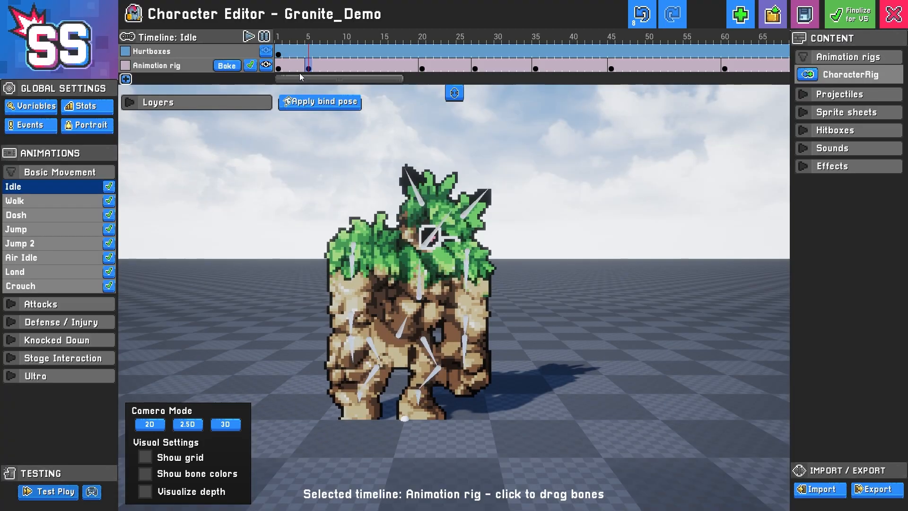
Shift the Head bone's depth offset to about -34.8 at frame 5
click(433, 239)
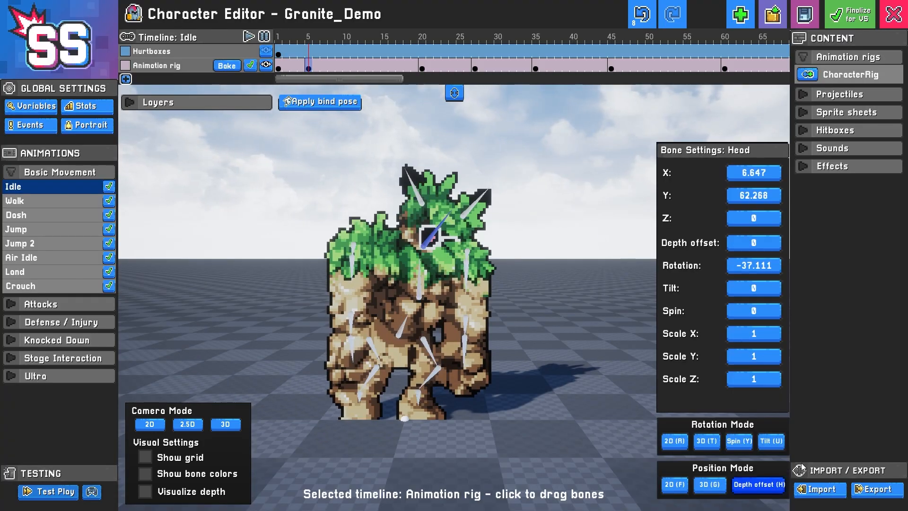
drag(433, 258, 411, 302)
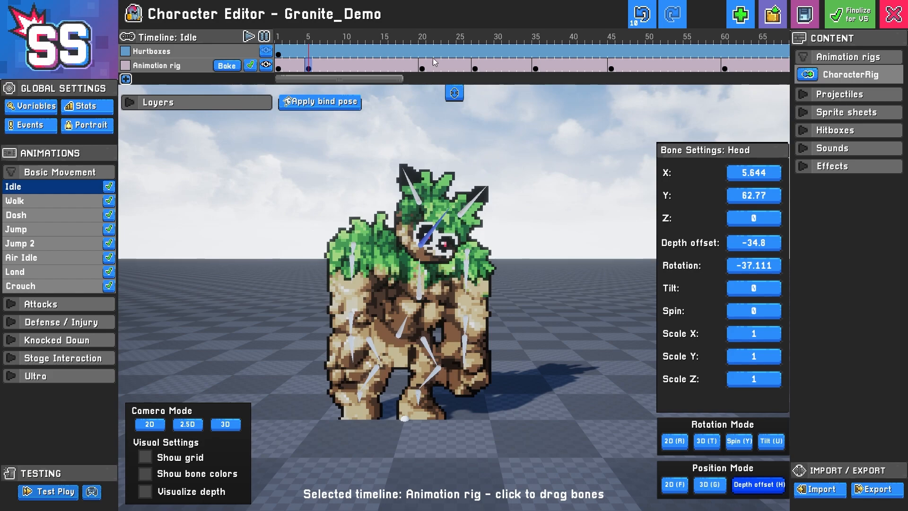
Delete the animation rig keyframe at frame 5 and return to frame 1 of Idle
click(292, 65)
click(309, 65)
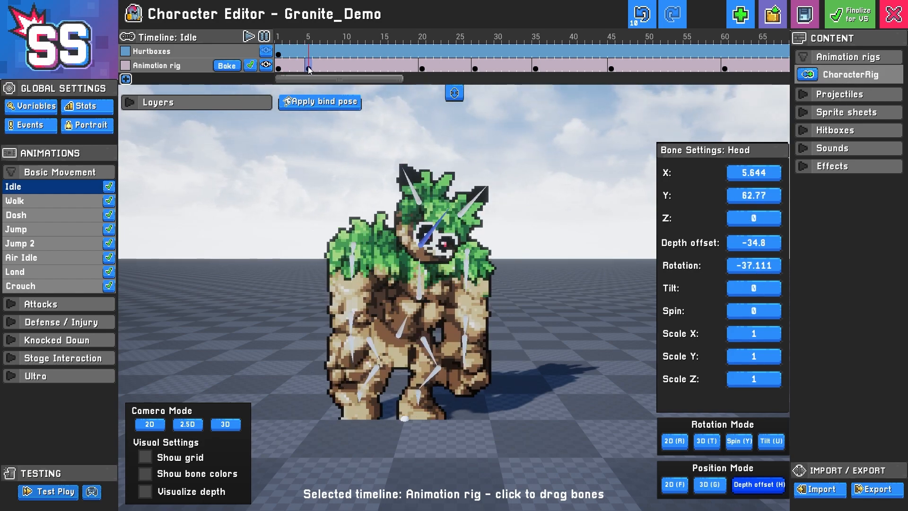
key(Delete)
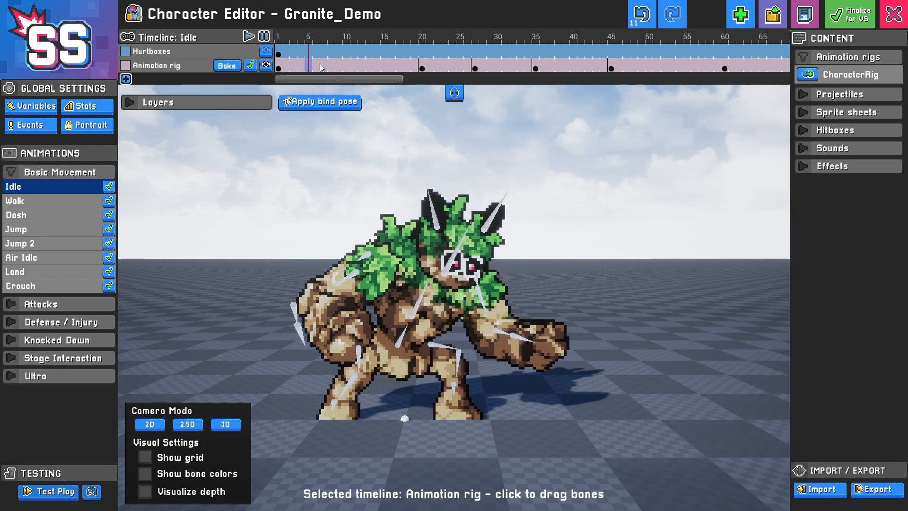
click(281, 67)
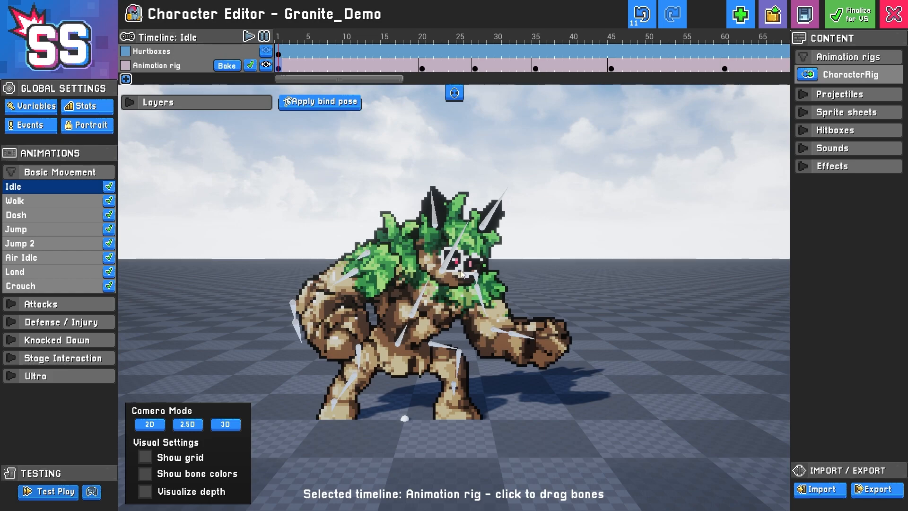
Test play the character by running and jumping in both directions across the platforms, and exit back to the editor
click(93, 494)
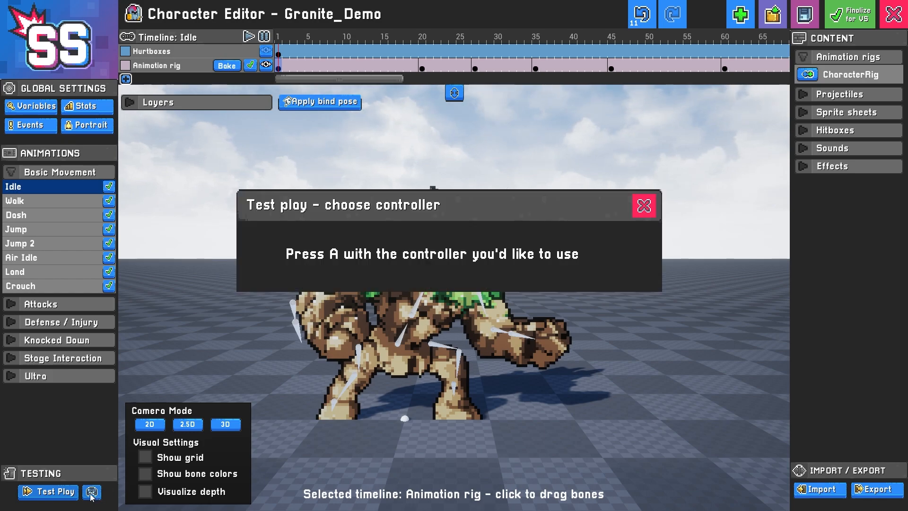
click(643, 207)
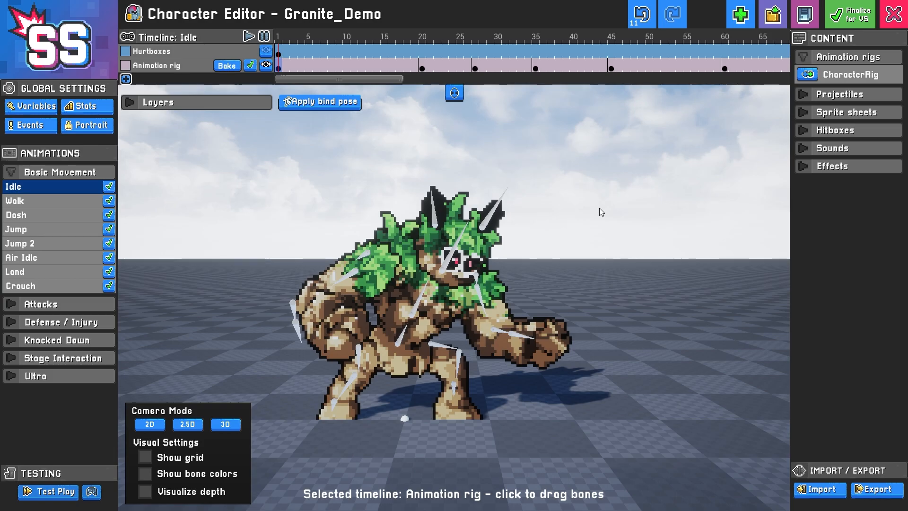
key(Return)
key(Left)
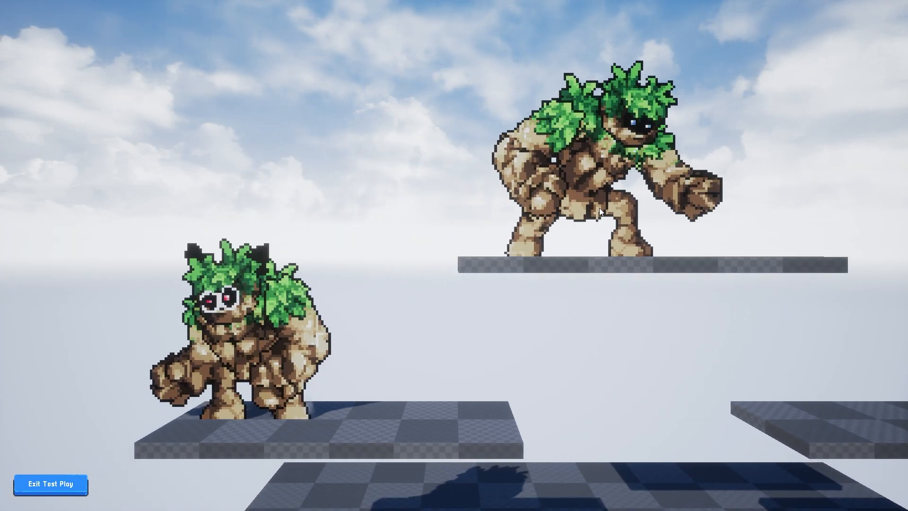
key(Right)
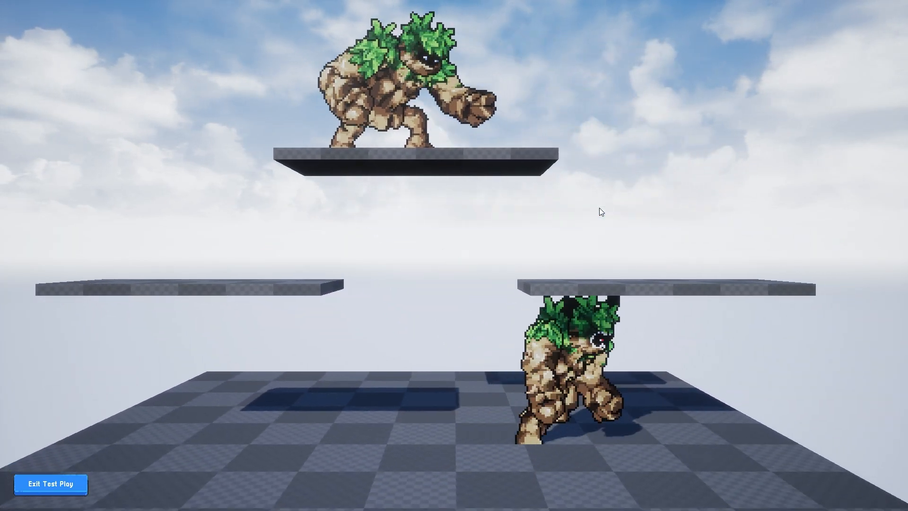
key(Left)
key(Right)
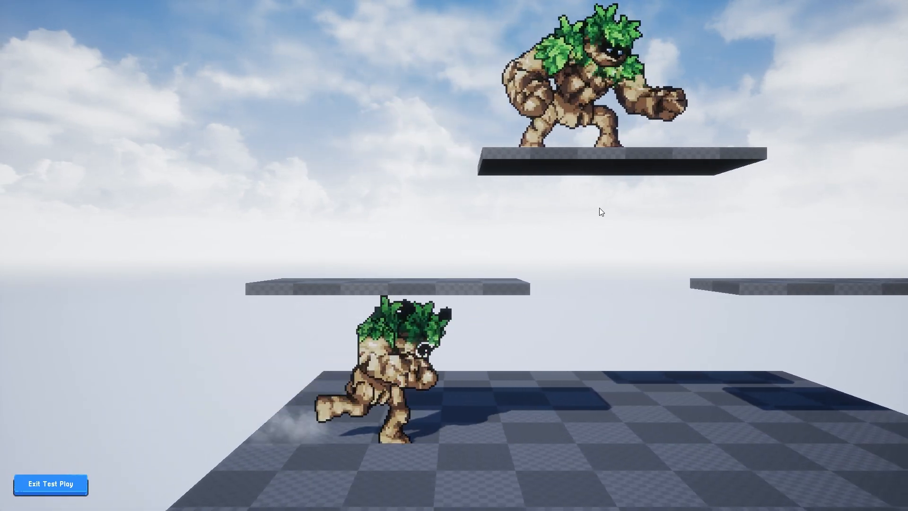
key(space)
key(Left)
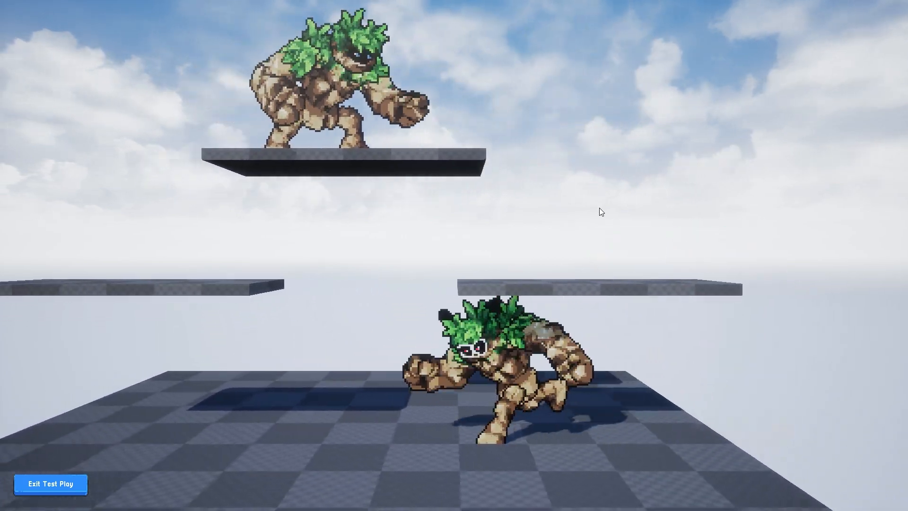
key(space)
key(Right)
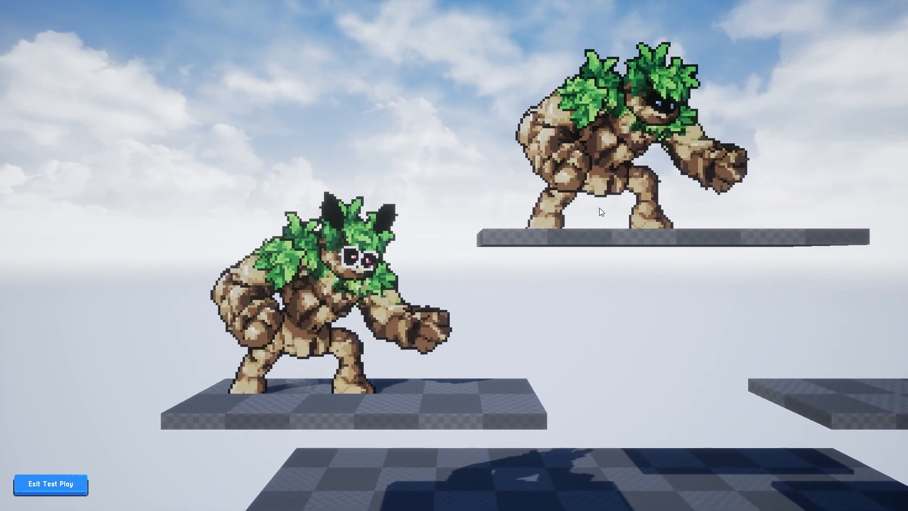
key(Left)
key(Right)
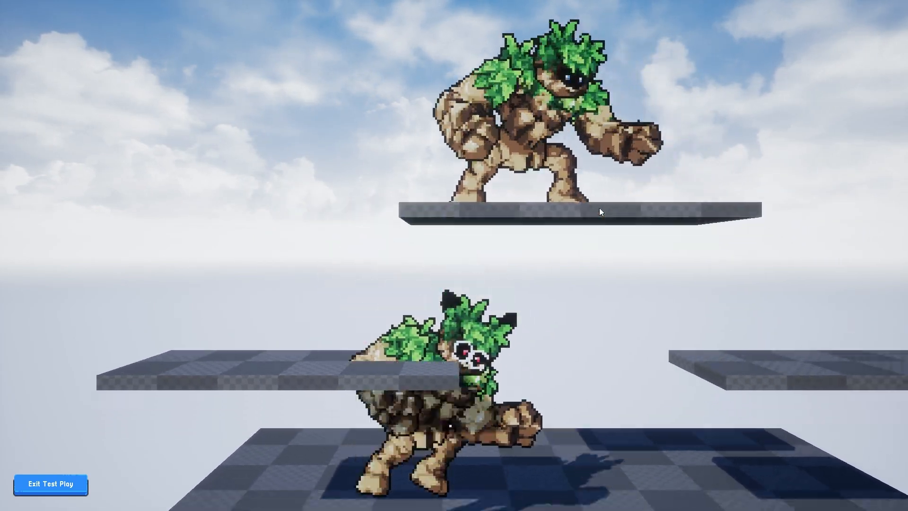
key(Left)
key(Right)
key(Left)
key(Right)
key(space)
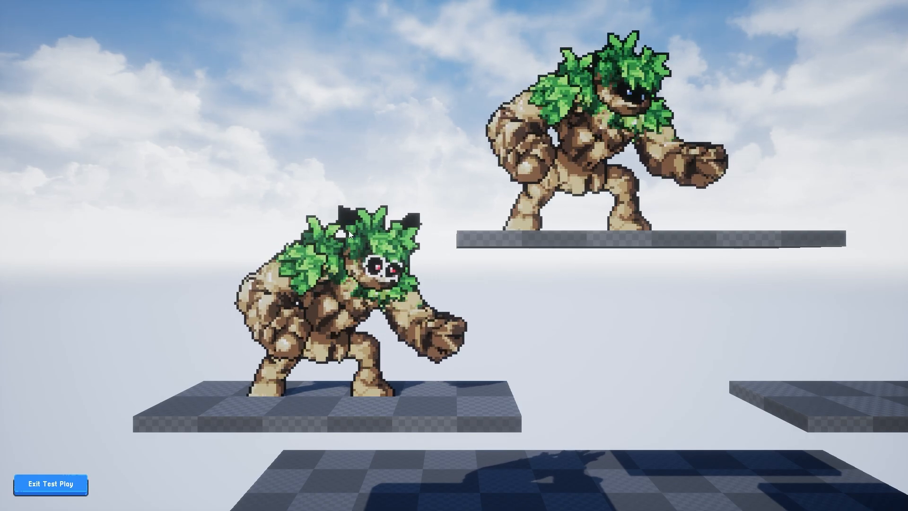
click(50, 484)
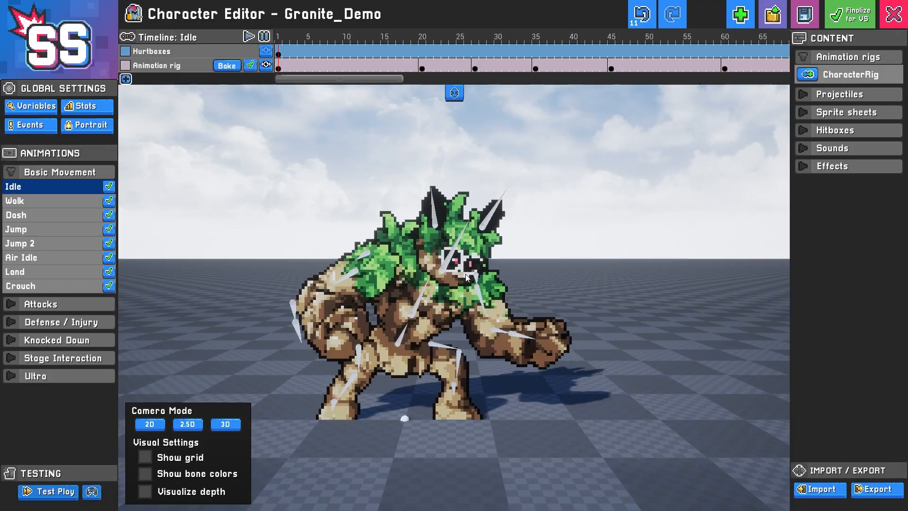
Adjust the Ear R bone's depth offset and 2D rotation at the frame 20 keyframe of Idle, and return to frame 1
click(423, 69)
click(437, 234)
click(759, 484)
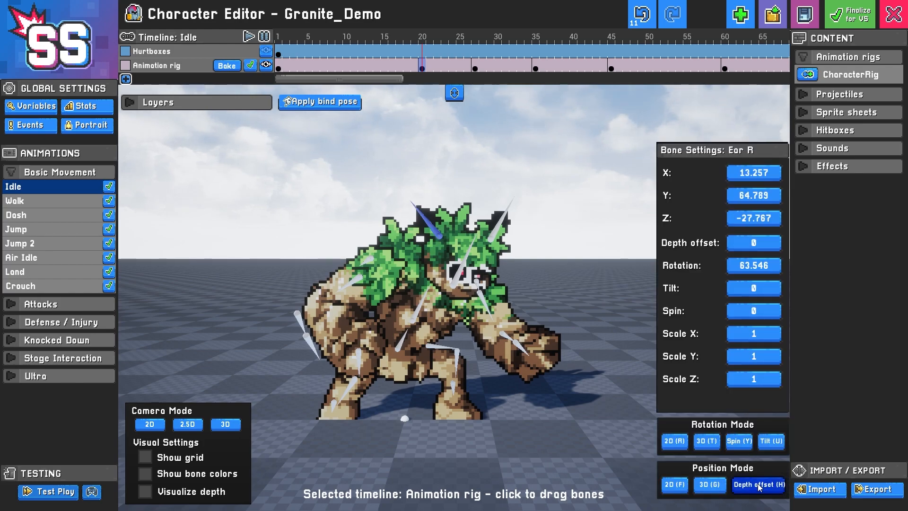
drag(442, 247, 429, 198)
key(r)
mouse_move(281, 71)
mouse_down()
mouse_move(478, 70)
mouse_move(273, 63)
mouse_up()
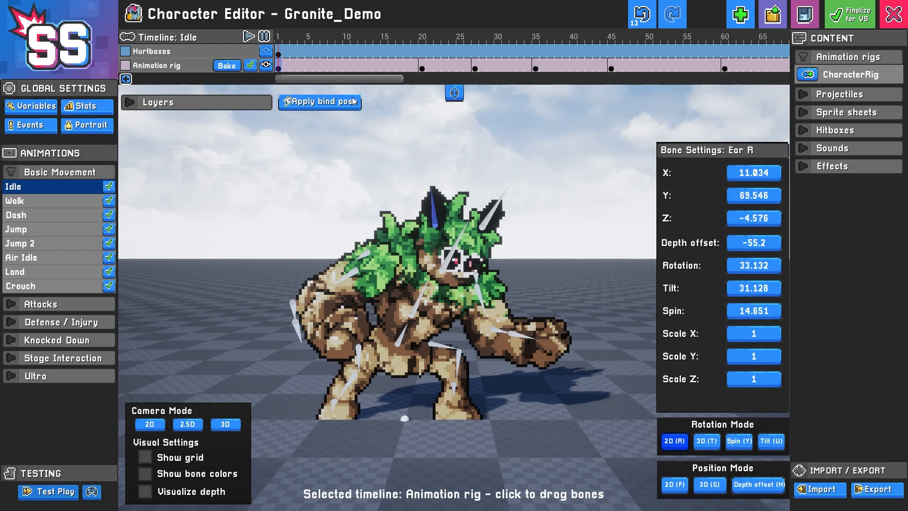
Open the Up A attack animation and hide its hitboxes and hurtboxes
click(12, 174)
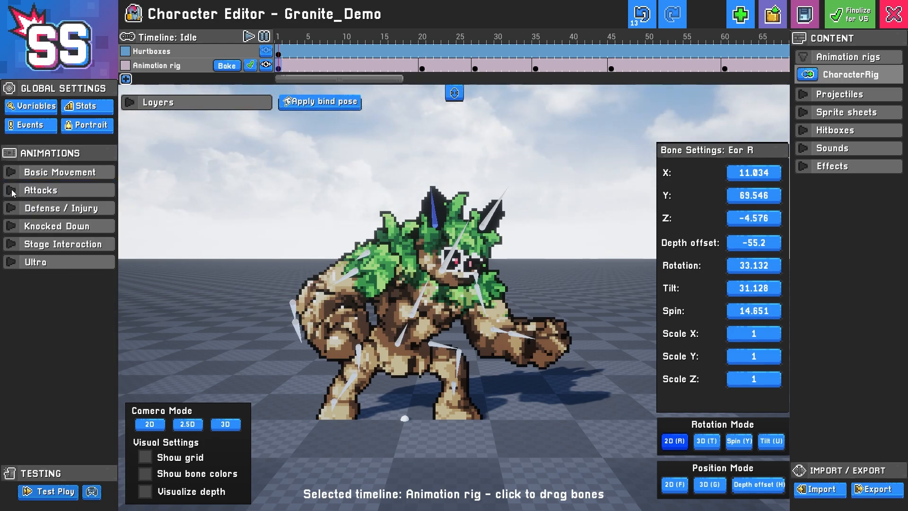
click(13, 191)
click(63, 236)
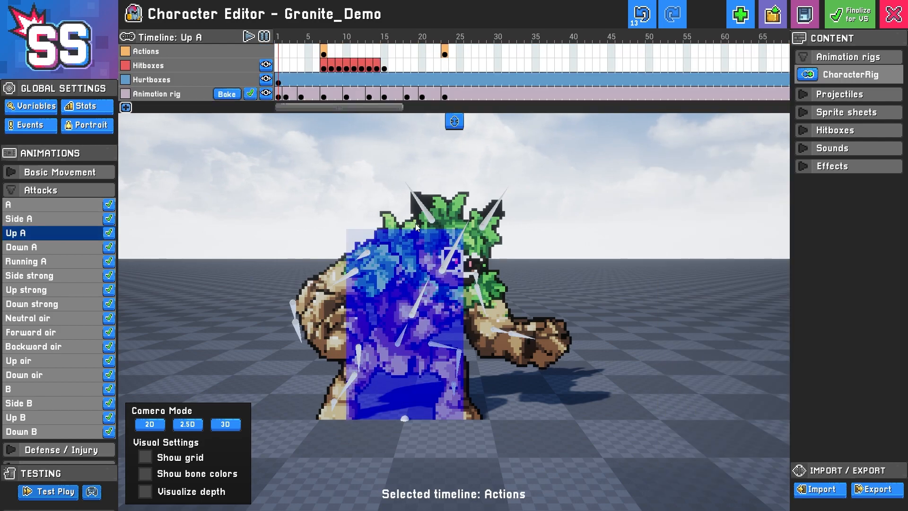
click(267, 66)
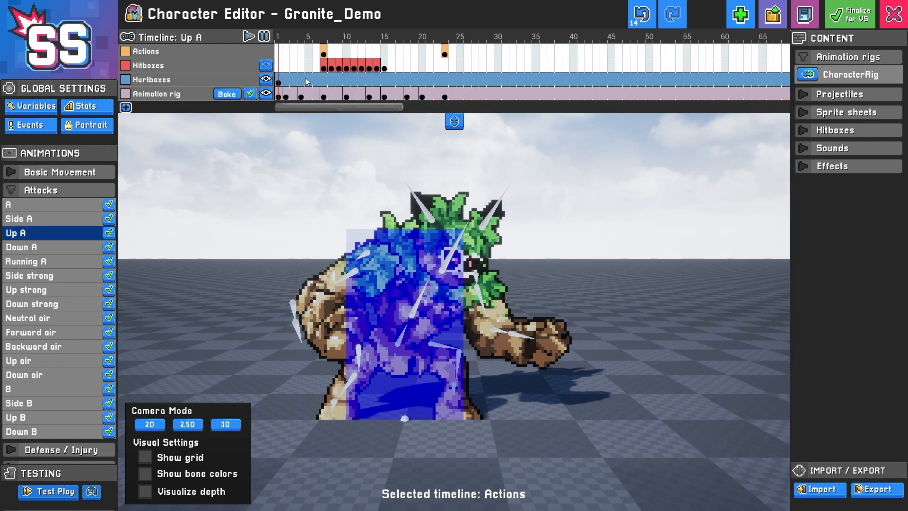
click(269, 78)
Play back the Up A attack and scrub its animation rig timeline from frame 1 to about frame 11
click(419, 310)
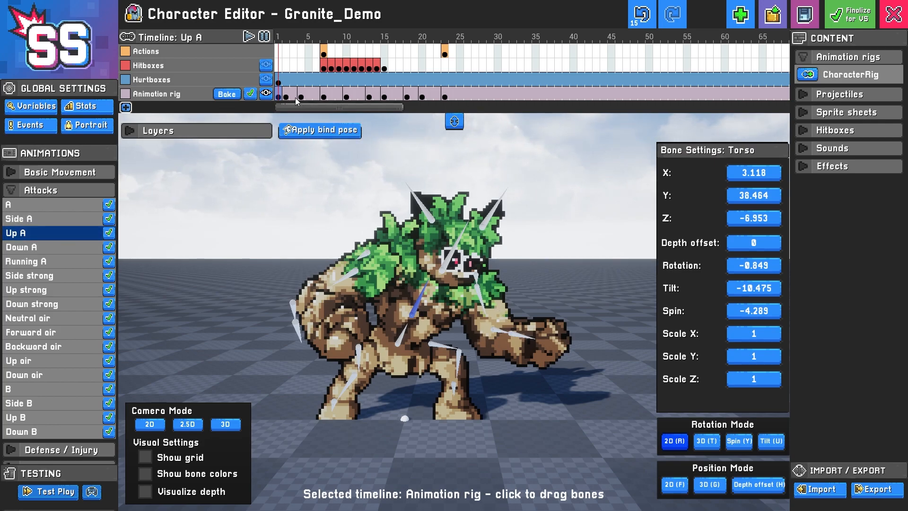
click(248, 37)
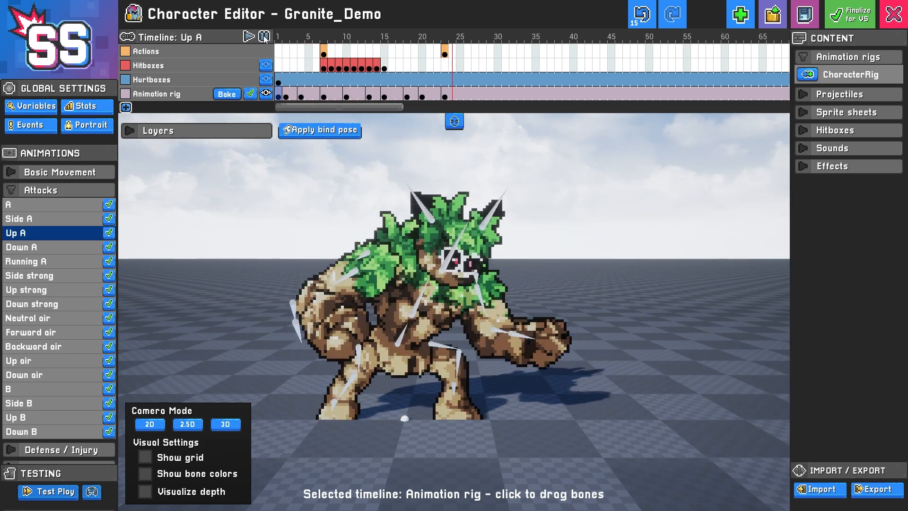
click(291, 66)
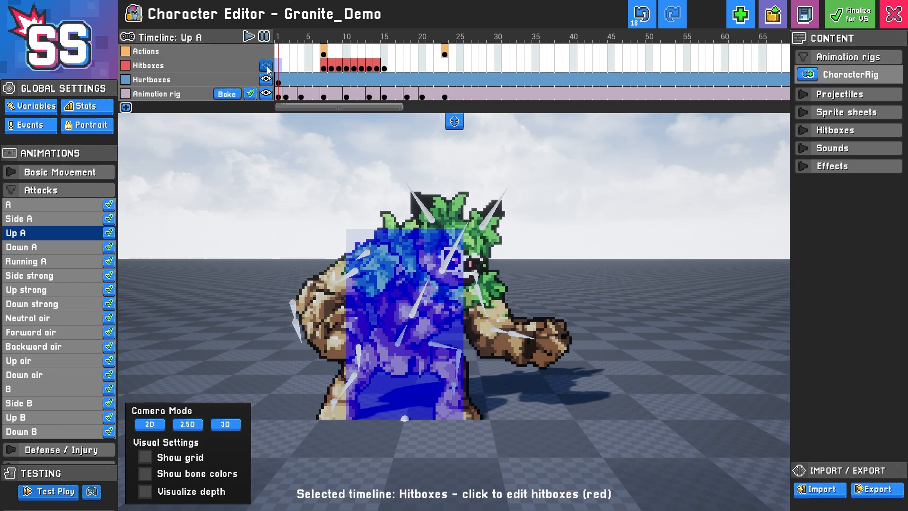
click(301, 67)
click(285, 93)
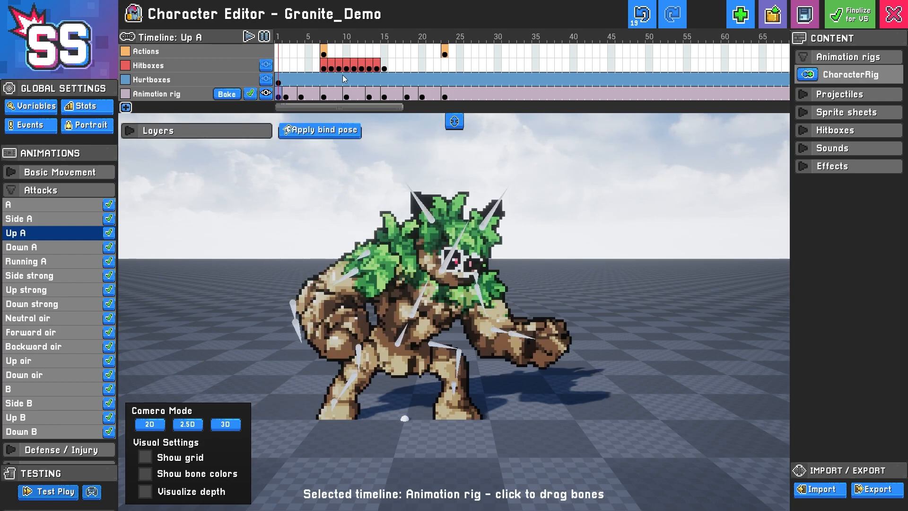
drag(282, 95, 351, 91)
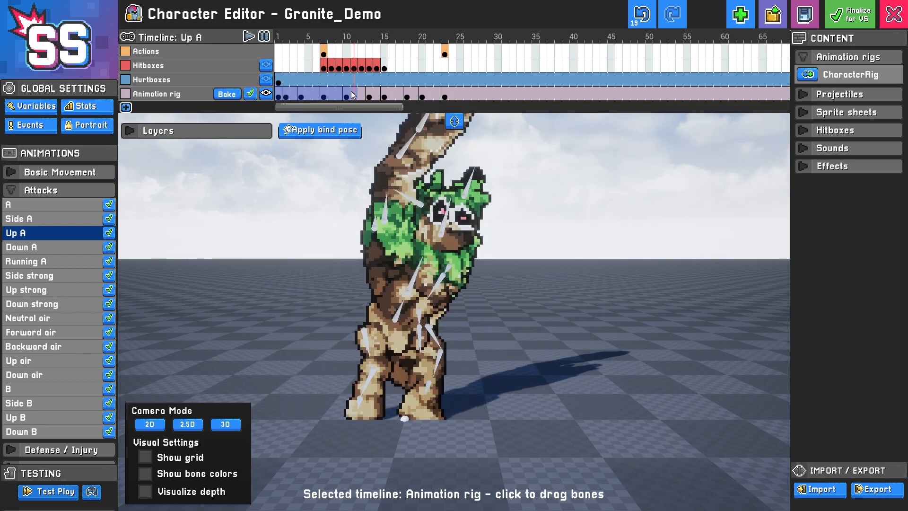
Delete Up A's animation rig keyframes from frames 2 to 7 and 13 to 20, and go to the frame 10 keyframe
click(323, 96)
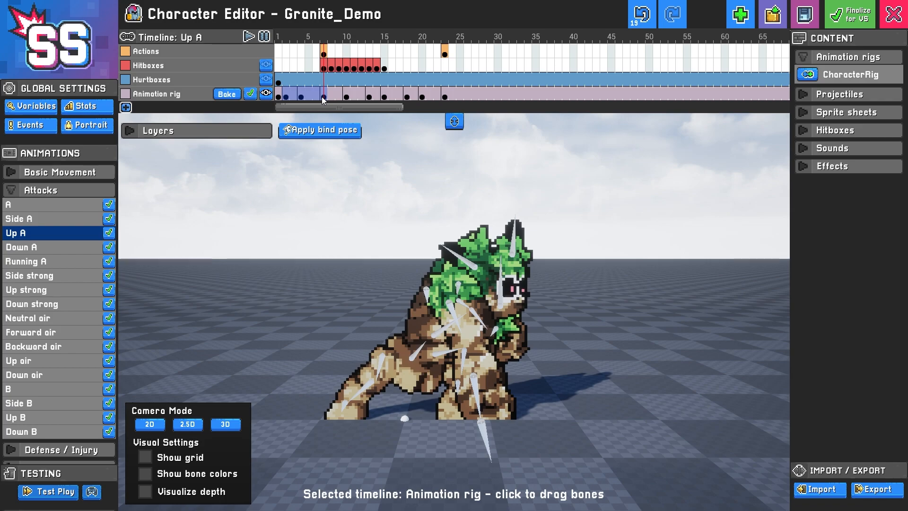
key(Delete)
drag(279, 99, 421, 94)
click(372, 98)
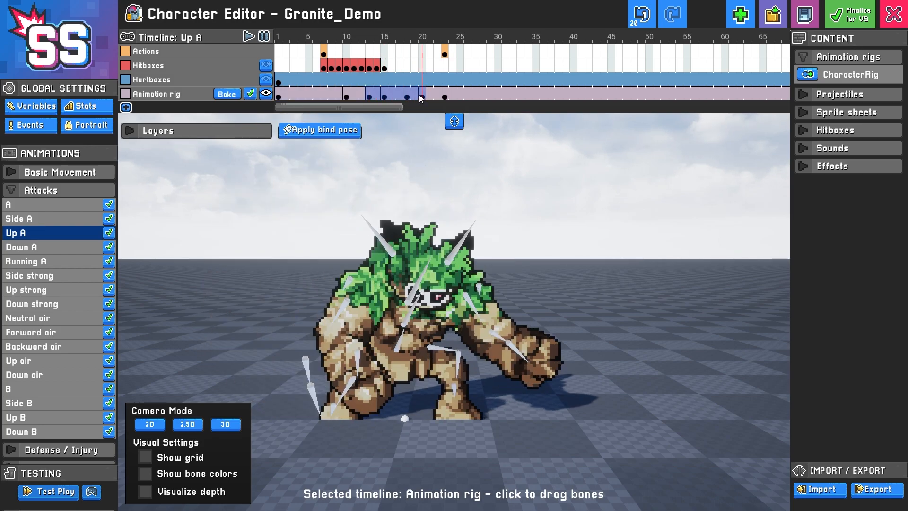
key(Delete)
drag(284, 97, 322, 95)
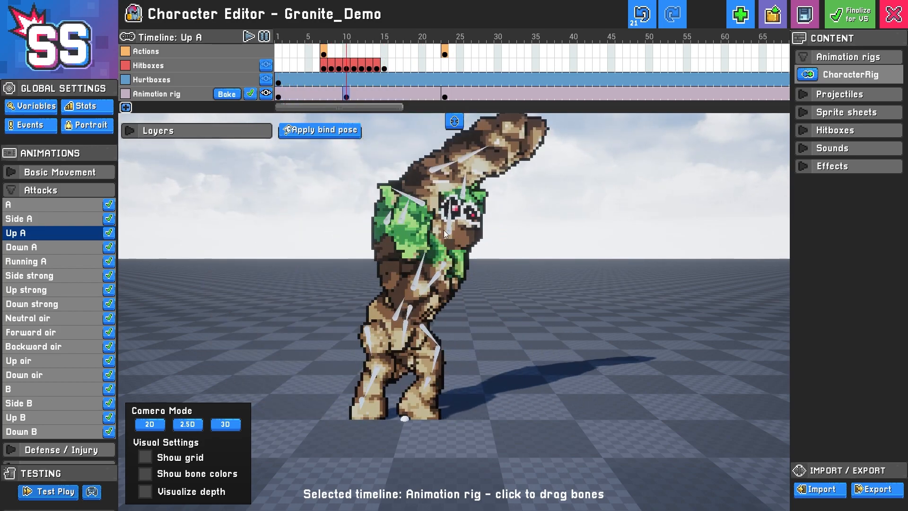
Spin the Root bone at Up A's frame 10 keyframe to a tilt of about 34.4
click(412, 309)
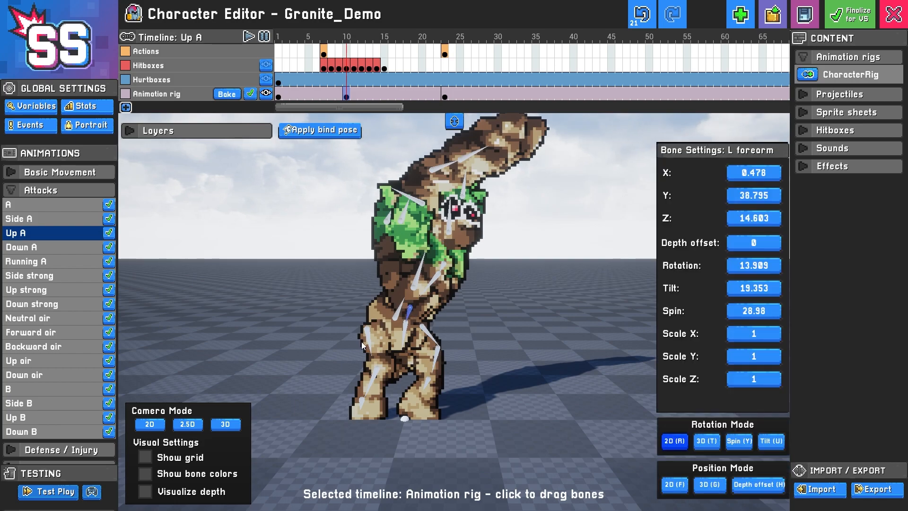
click(406, 332)
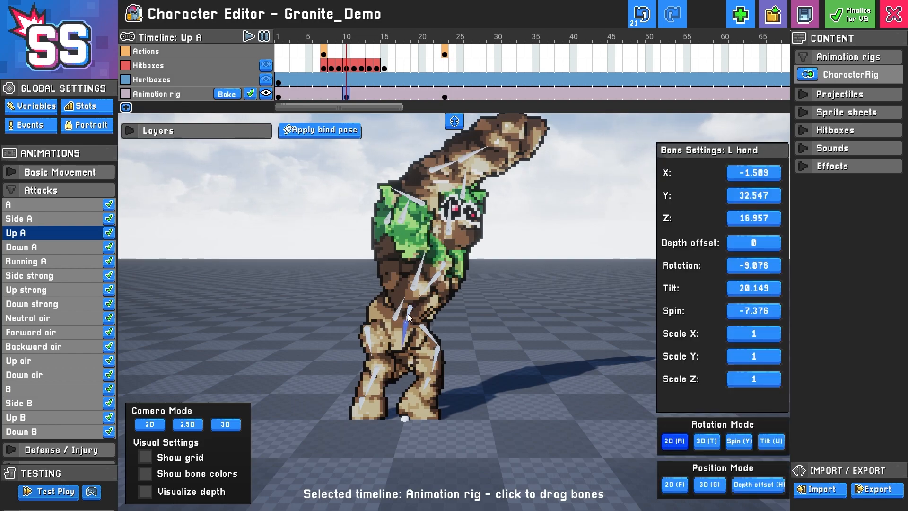
click(414, 290)
click(401, 314)
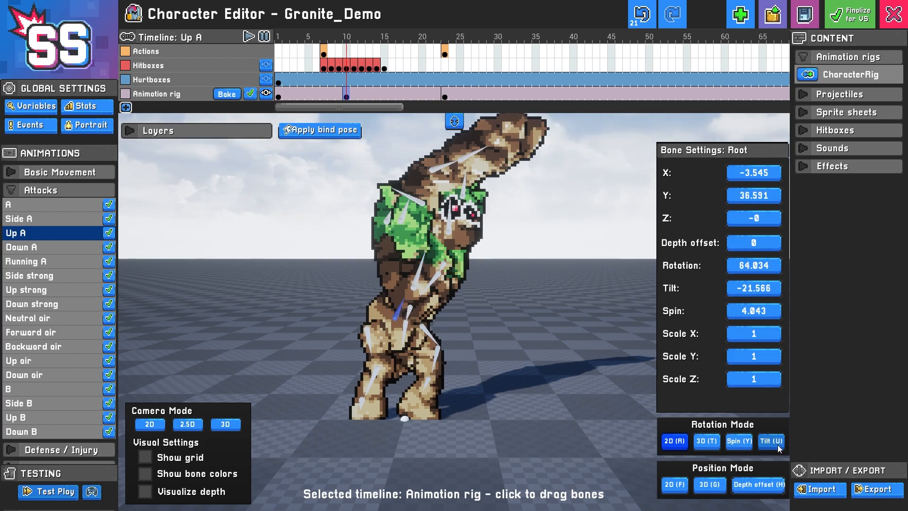
click(739, 441)
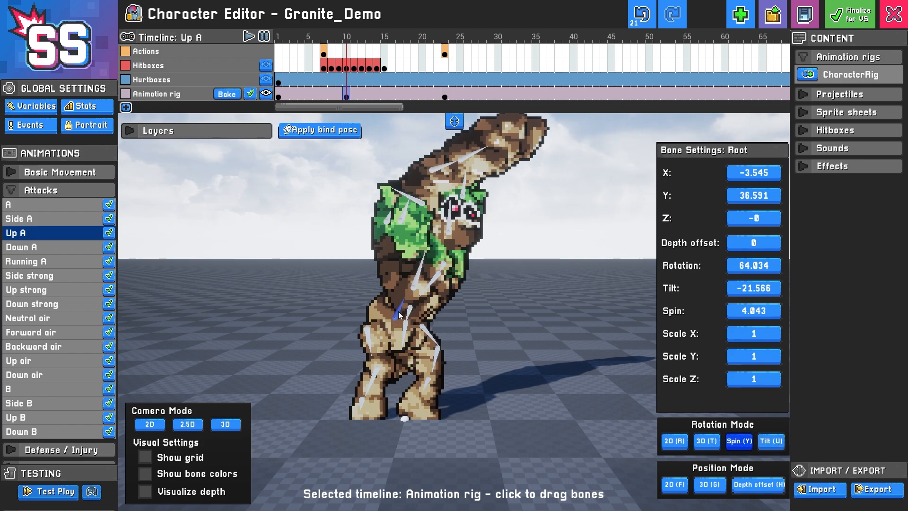
drag(398, 312, 383, 310)
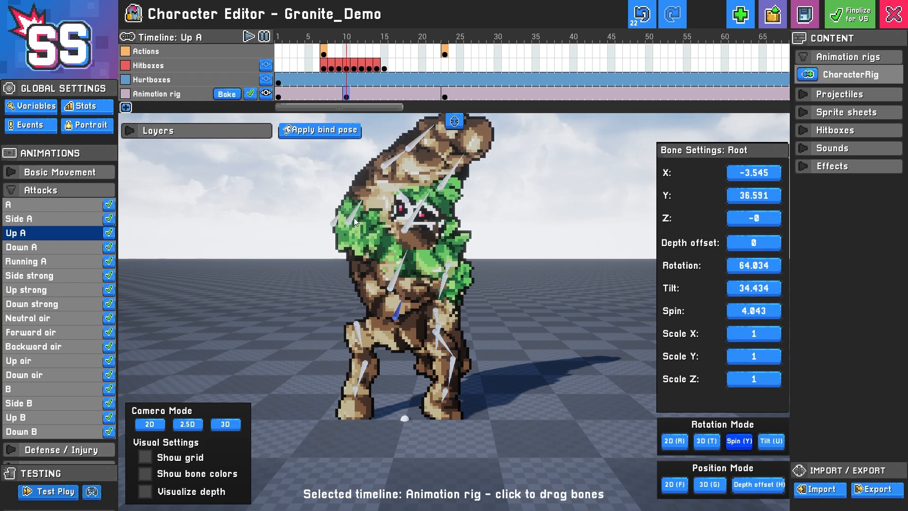
Rotate the R shoulder bone in 2D at frame 10 to a rotation of about 29.8, and scrub the animation rig timeline through frame 23
key(r)
click(336, 220)
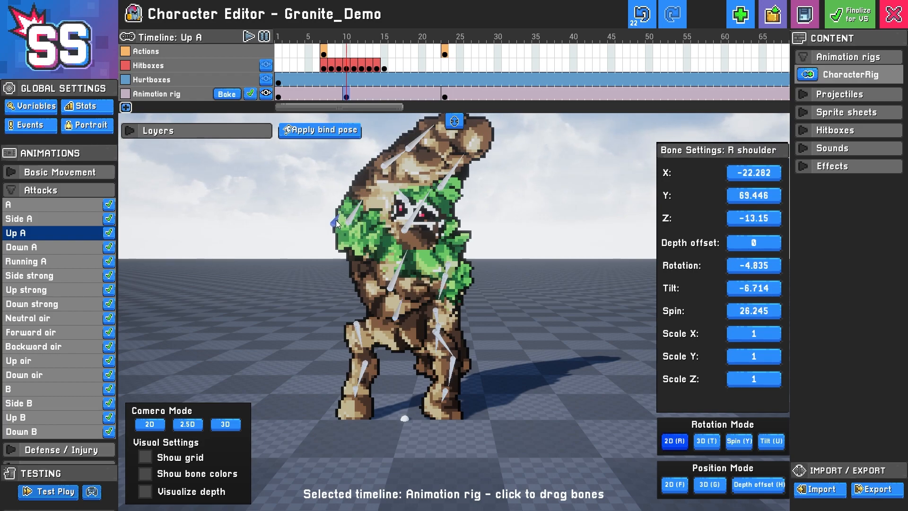
drag(335, 220, 295, 224)
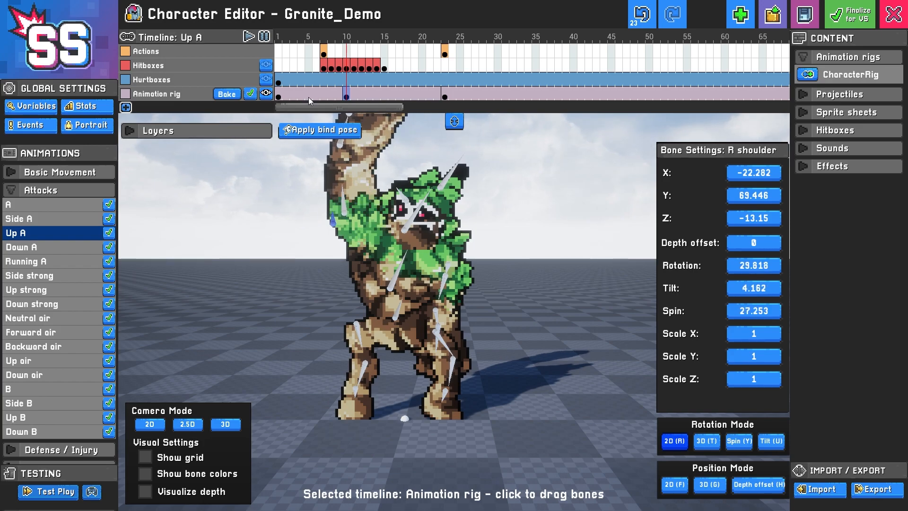
drag(284, 97, 444, 94)
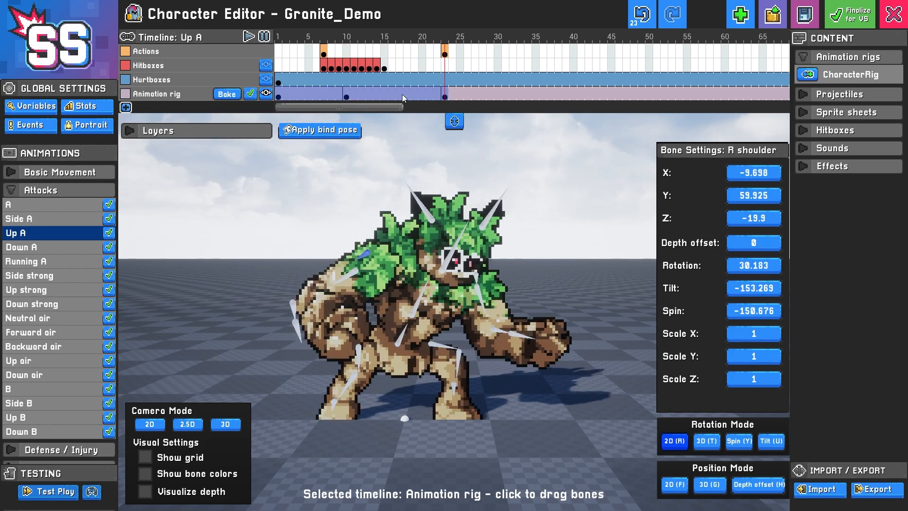
Spin the Root bone at frame 17 of the animation rig to a tilt of about -124.6, and scrub through the new motion
click(402, 97)
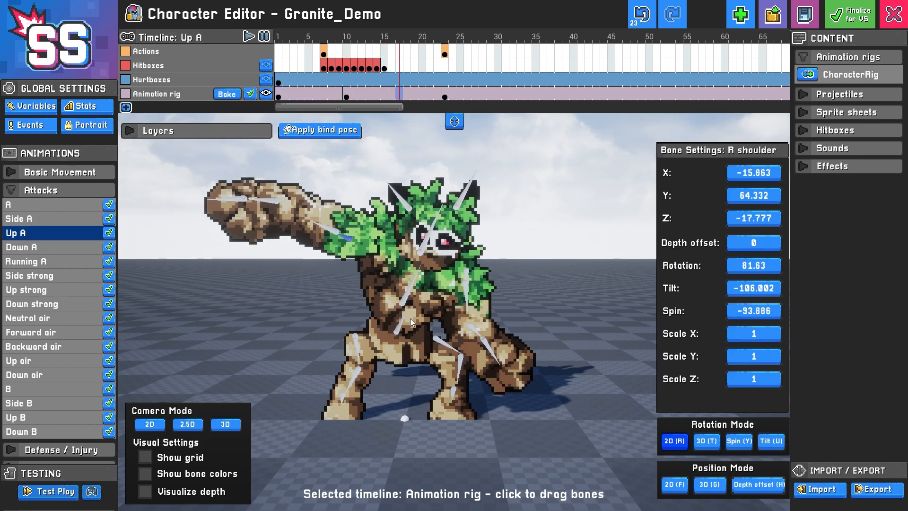
click(401, 332)
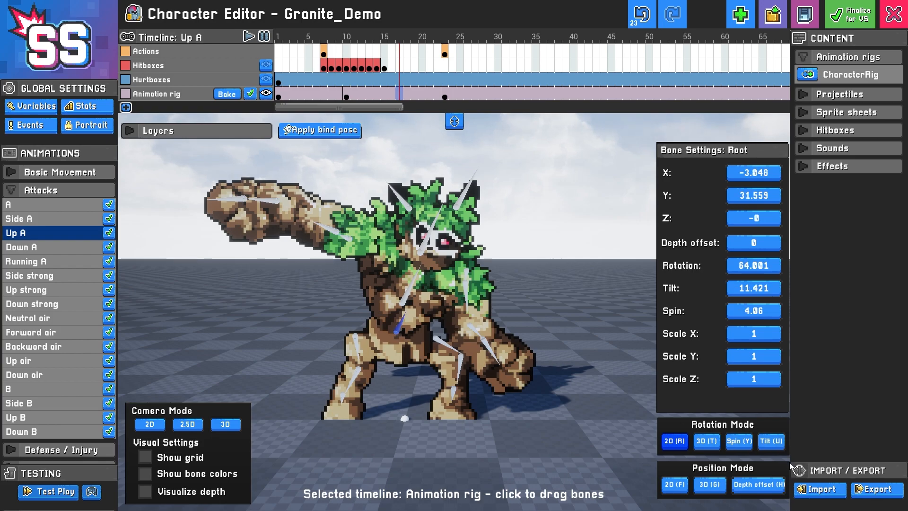
click(742, 444)
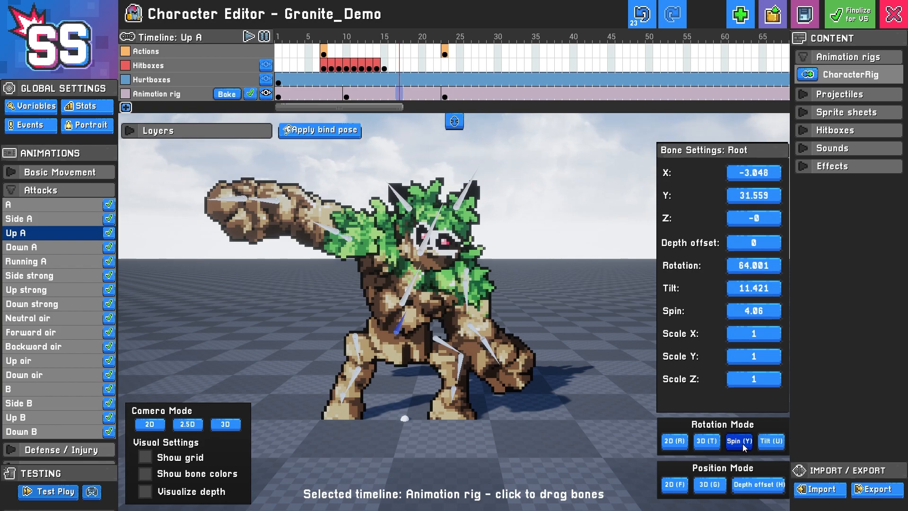
drag(400, 327, 337, 317)
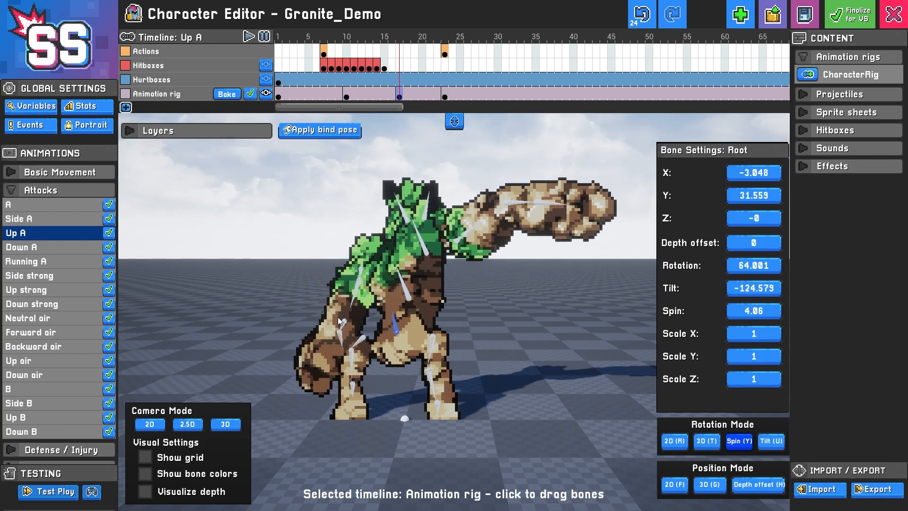
drag(279, 94, 409, 83)
Scrub Up A's animation rig between frames 1 and 10, and spin the Root bone further at the frame 10 keyframe
click(346, 96)
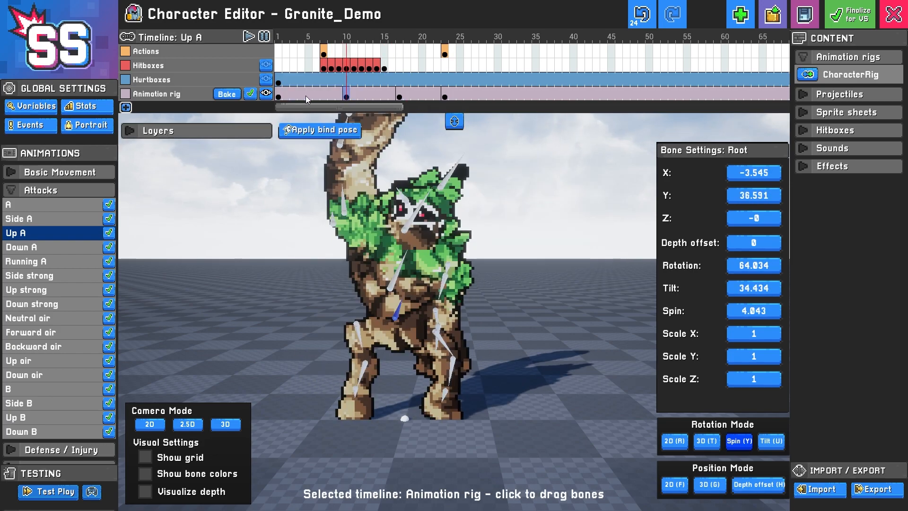
click(280, 96)
drag(280, 98, 346, 97)
drag(399, 309, 385, 301)
Scrub and play back the reworked Up A animation, pause it partway through the swing, and return to frame 1
drag(280, 98, 445, 93)
drag(281, 98, 428, 93)
mouse_move(281, 93)
mouse_down()
mouse_move(428, 94)
mouse_move(280, 96)
mouse_up()
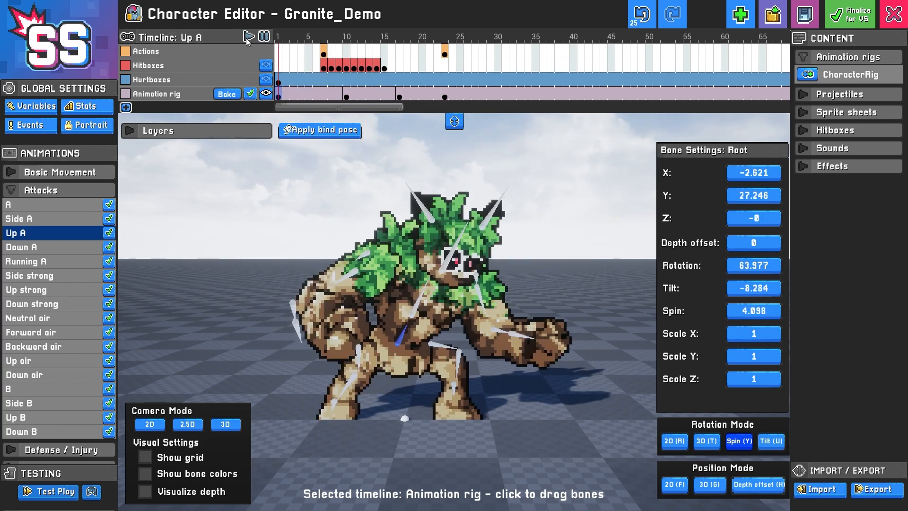
click(247, 37)
click(264, 37)
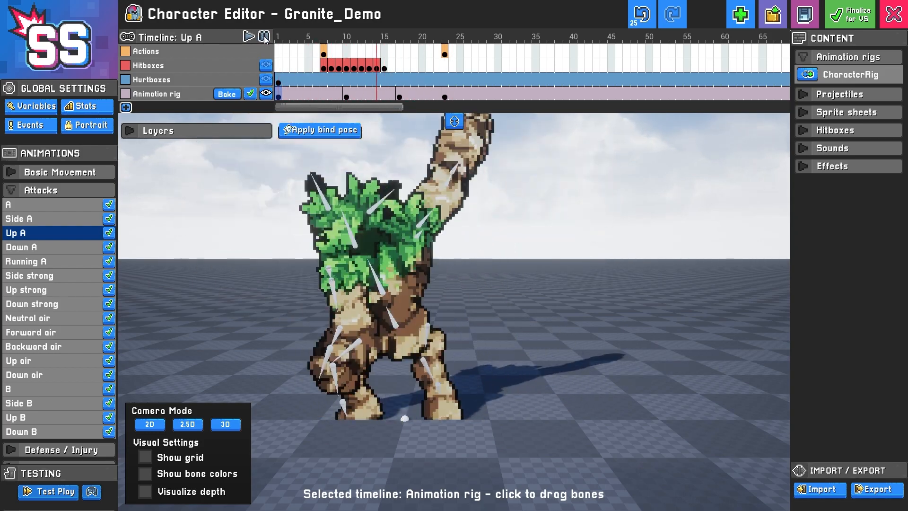
click(265, 36)
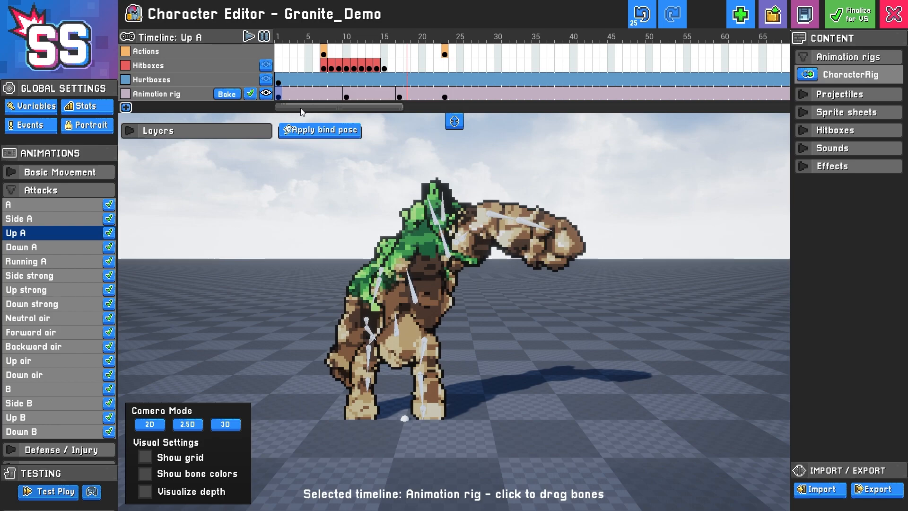
click(280, 96)
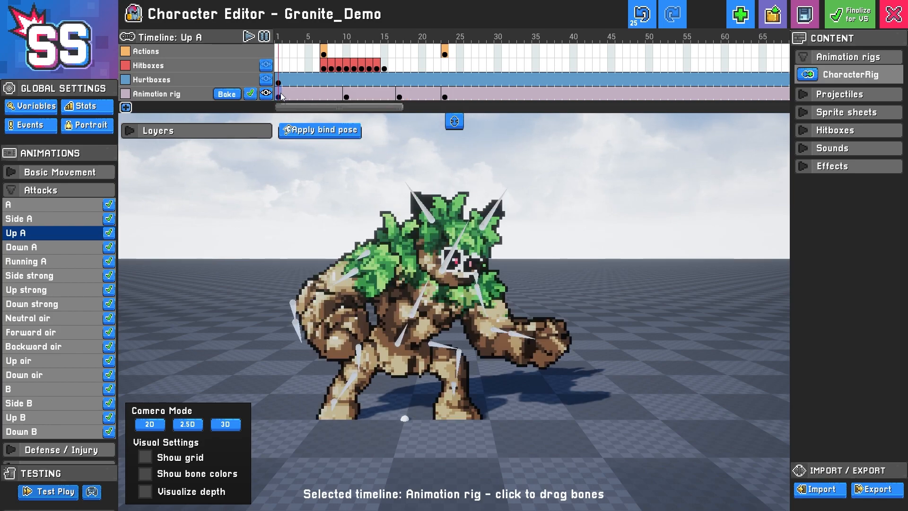
Generate a sprite sheet export preview for the current animation with all layers, and close the export settings without exporting
click(877, 489)
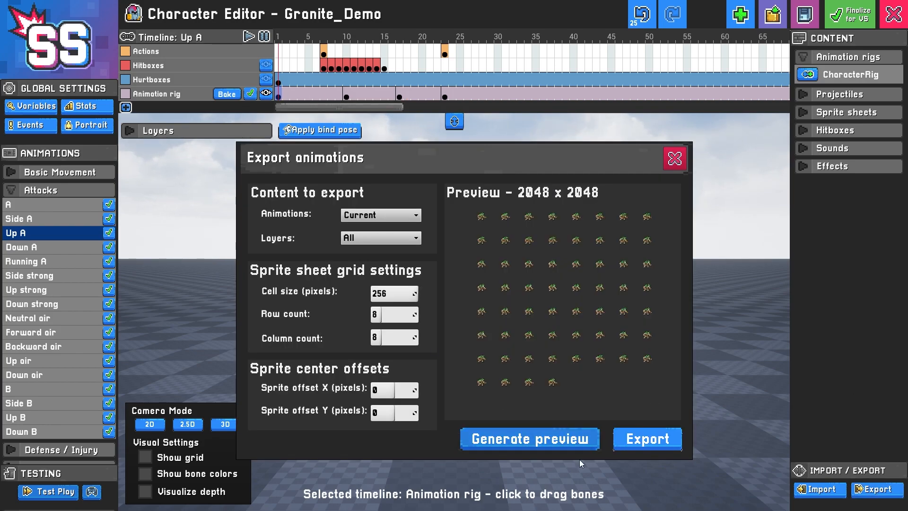
click(560, 448)
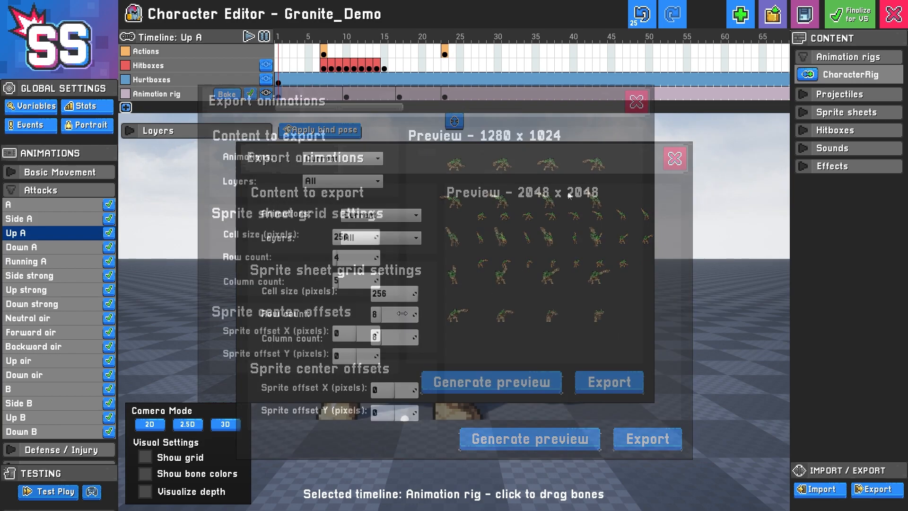
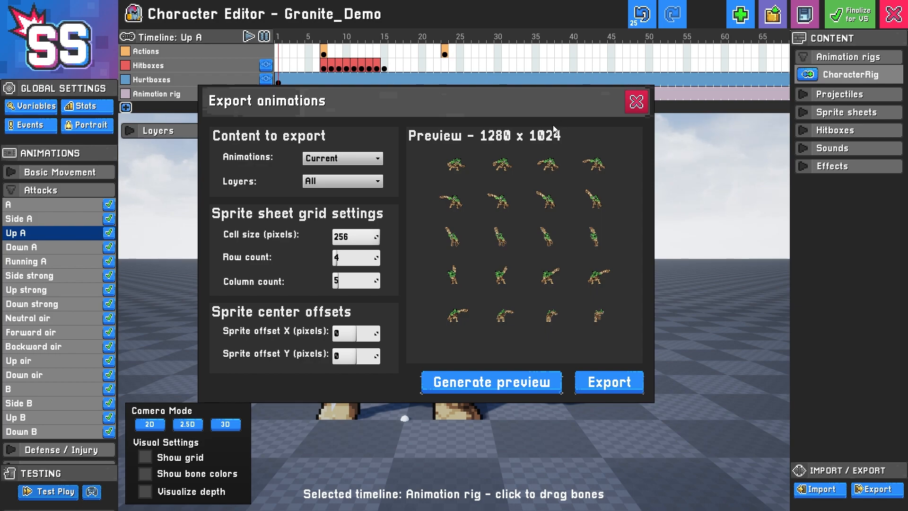
click(637, 102)
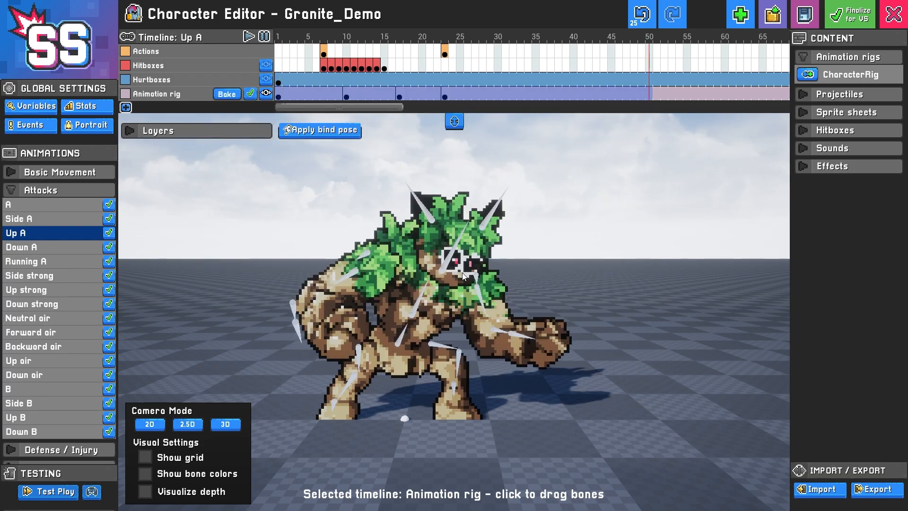
Scrub the Up A rig timeline, test play the character by moving, jumping and attacking the opponent, and exit test play
drag(310, 94, 445, 95)
click(71, 490)
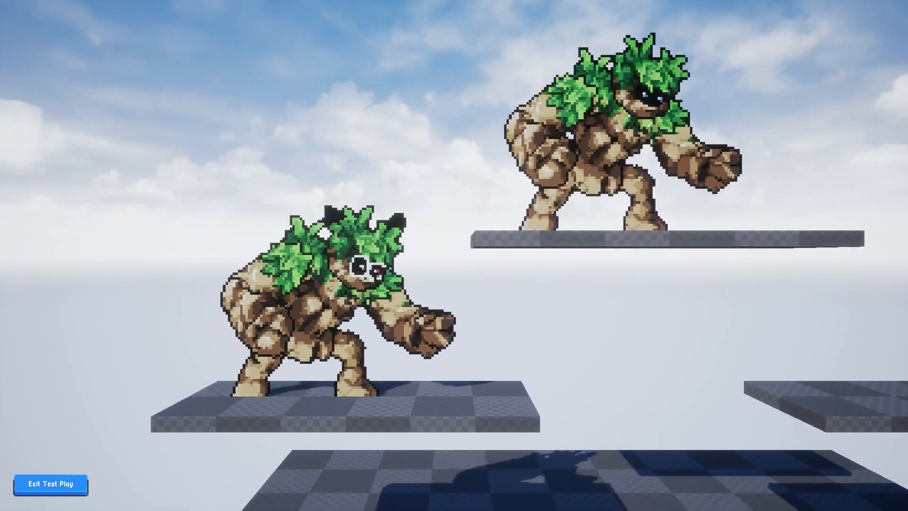
key(j)
key(s)
key(d)
key(j)
key(space)
key(j)
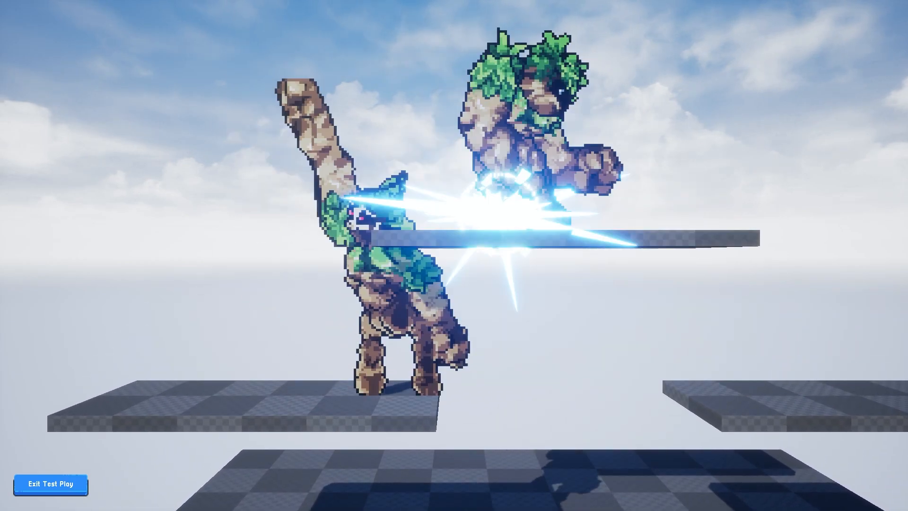
key(d)
key(space)
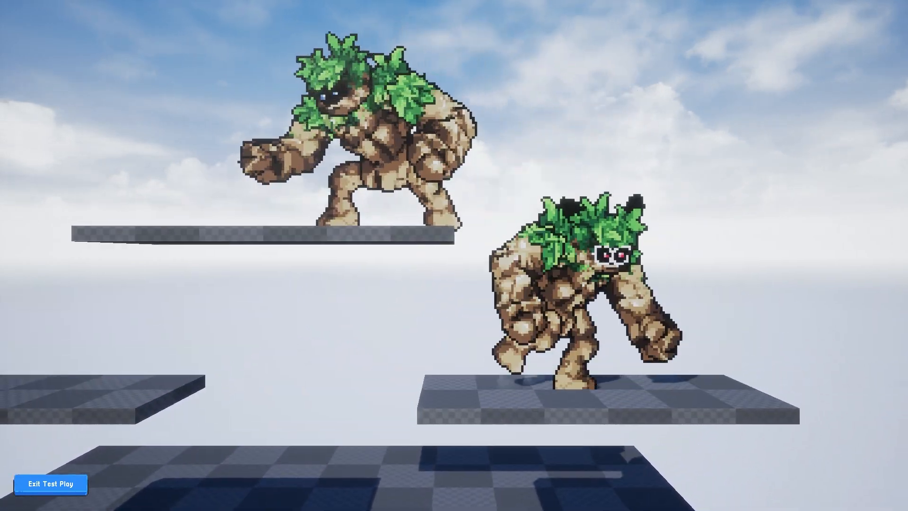
key(Escape)
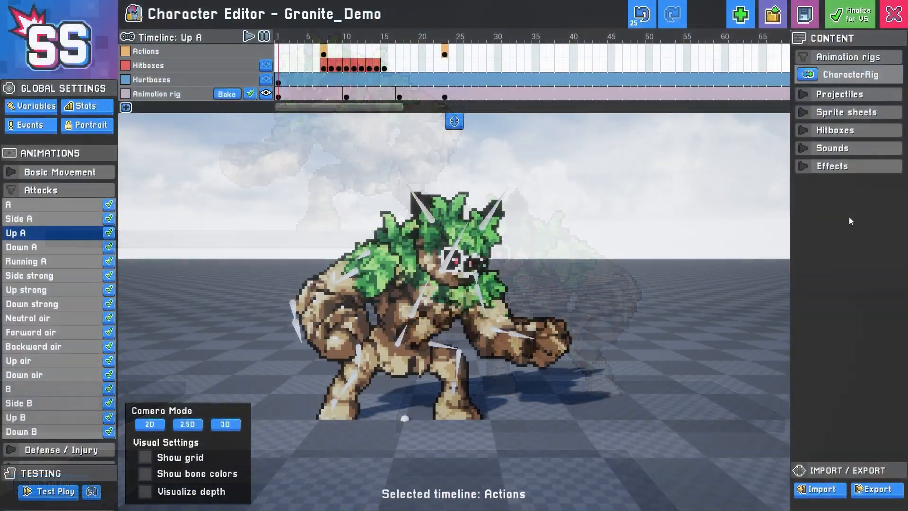
In the CharacterRig settings, select the R arm sprite and load CoraParts.png as a new sprite sheet
click(847, 75)
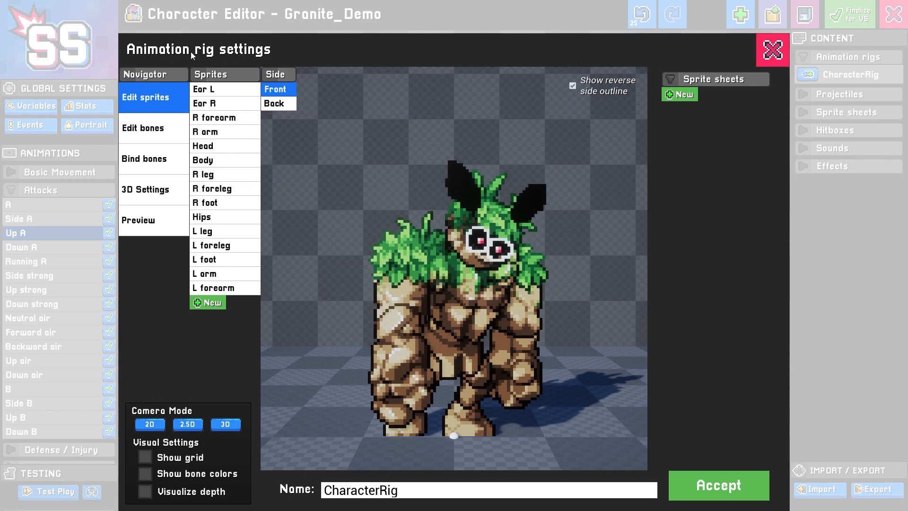
click(216, 174)
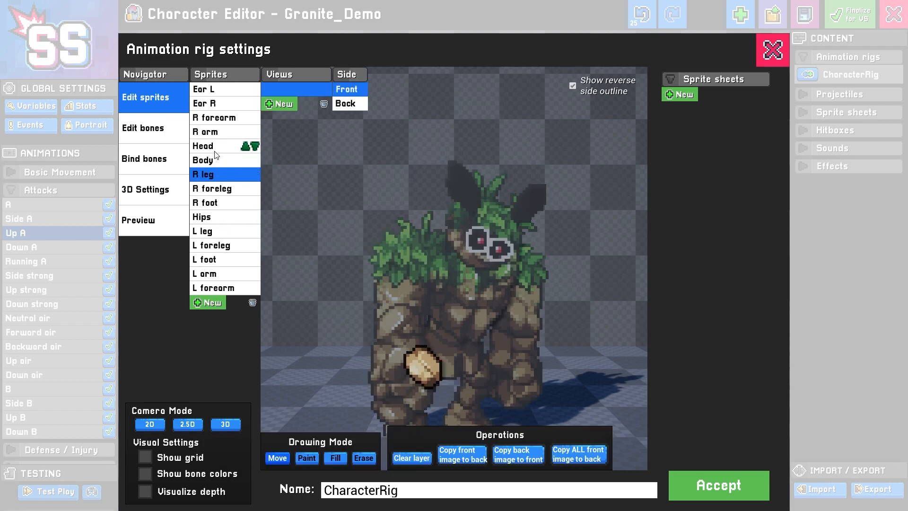
click(216, 133)
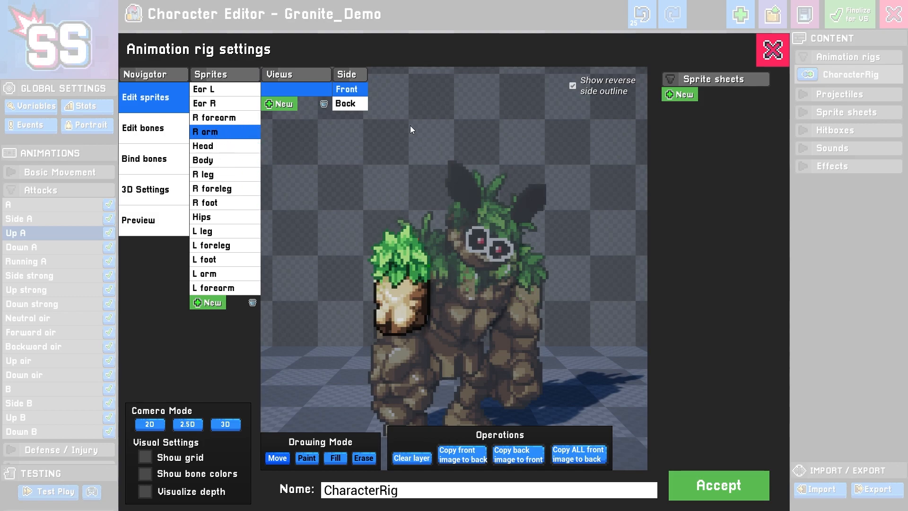
click(681, 94)
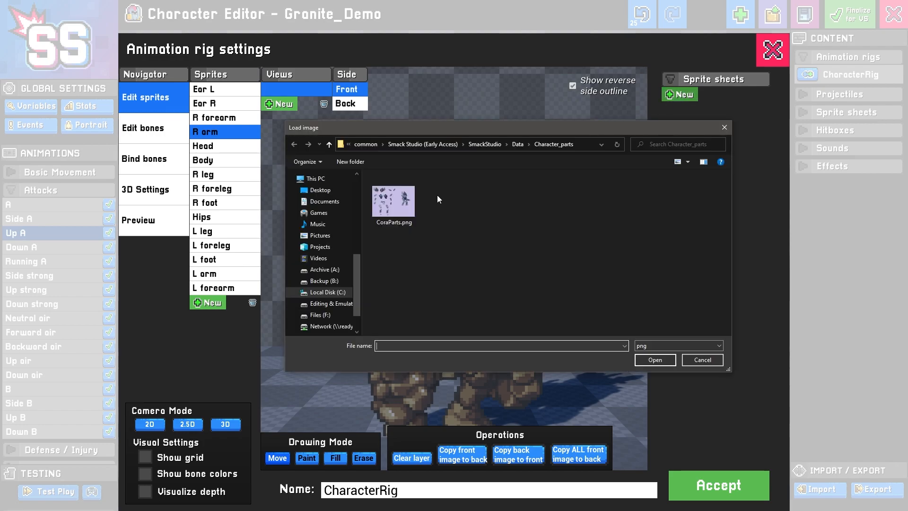
click(408, 205)
double_click(407, 205)
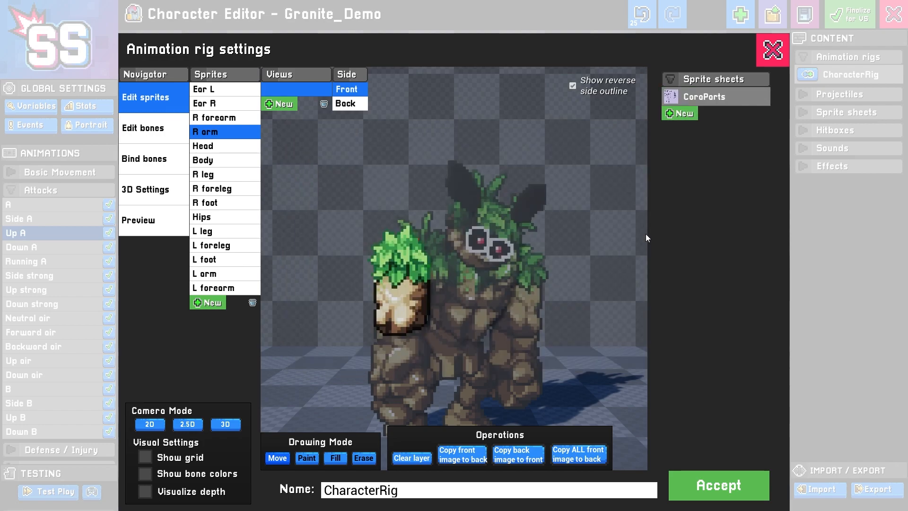
Import the small blue arm piece below the upper arm from the CoraParts sheet into R arm's front, and place it over the arm's outline
click(725, 97)
drag(395, 39, 293, 66)
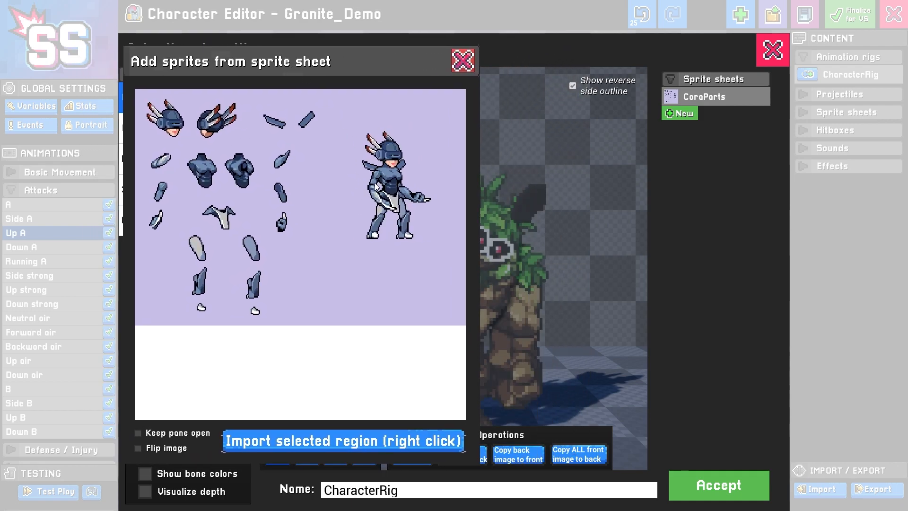
drag(142, 175, 163, 193)
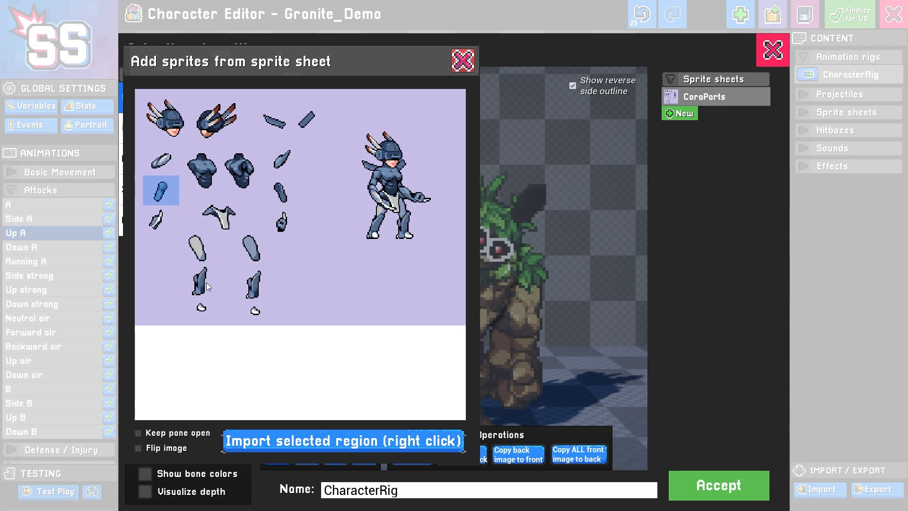
click(302, 444)
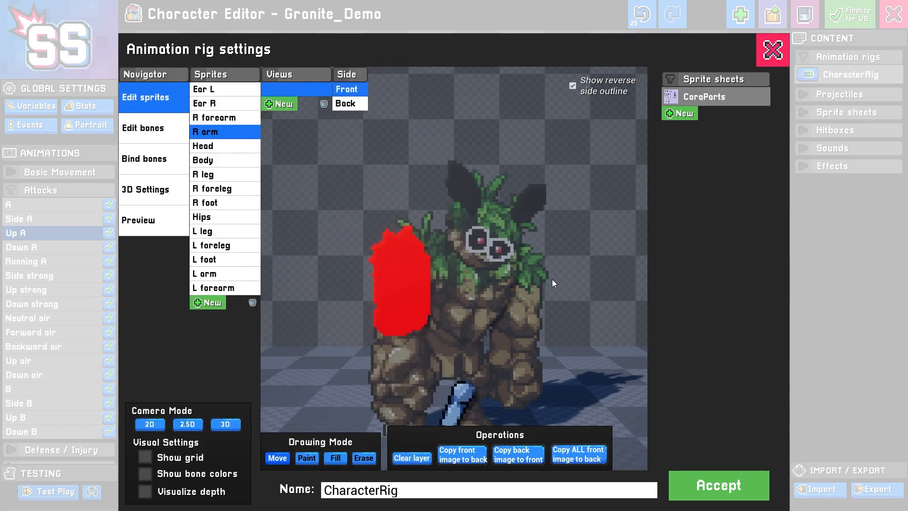
drag(461, 397, 406, 279)
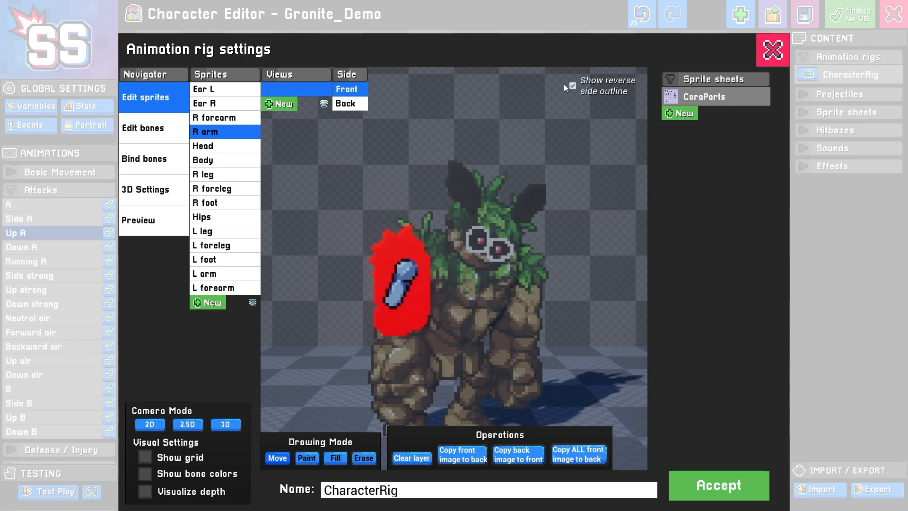
Copy R arm's front image to its back side and hide the reverse side outline
click(351, 105)
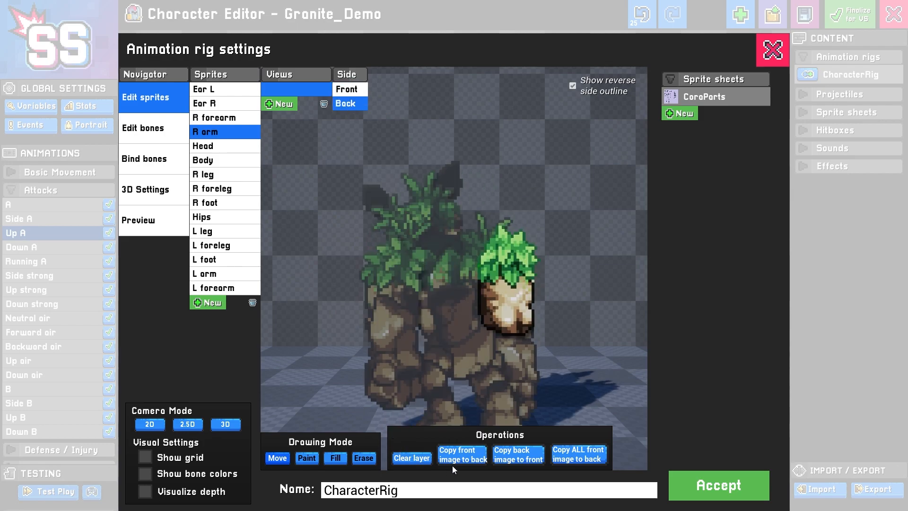
click(346, 90)
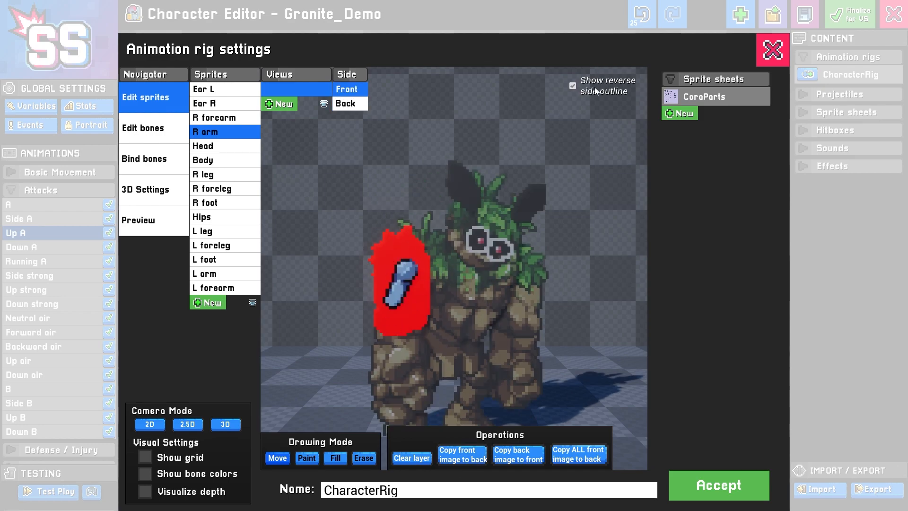
click(572, 86)
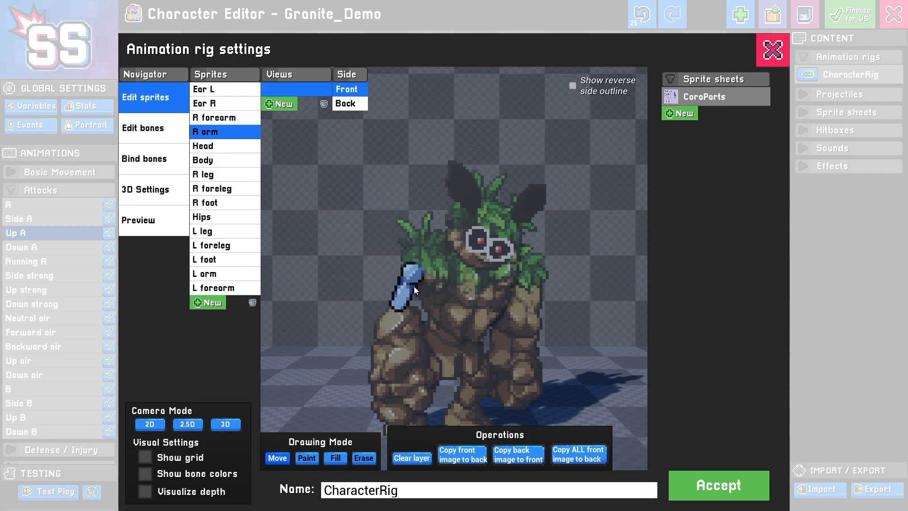
click(573, 86)
click(350, 108)
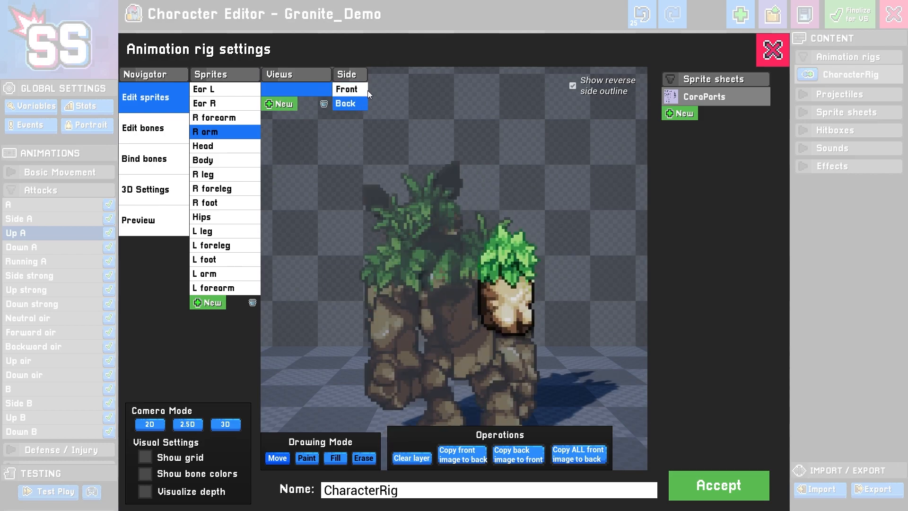
click(467, 457)
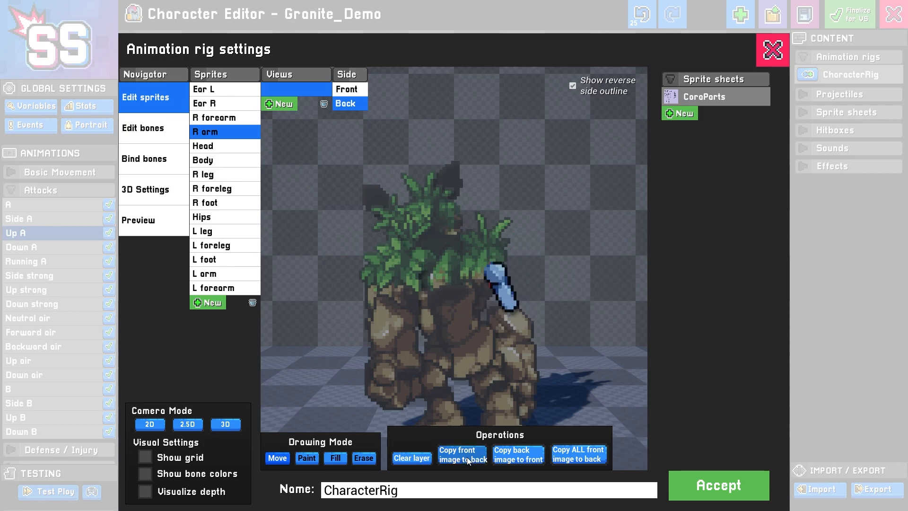
click(350, 89)
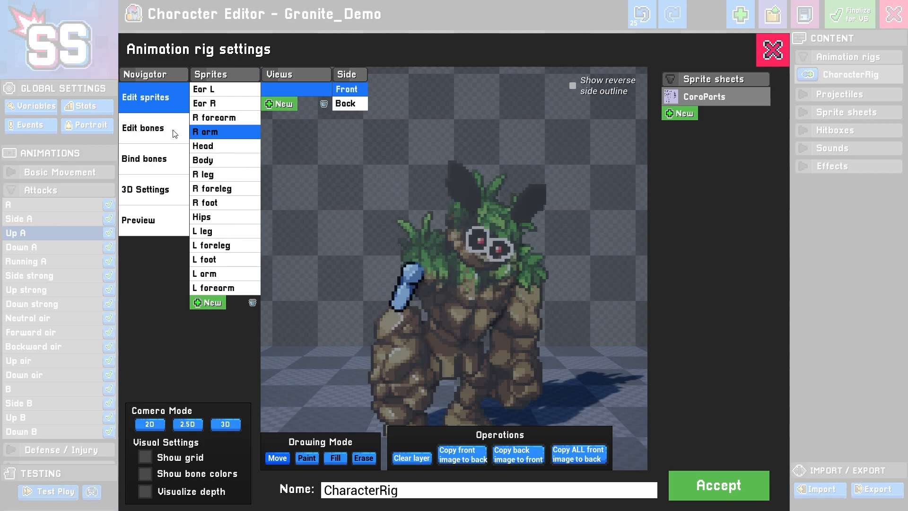
Accept the rig settings with the imported arm and scrub through the Up A rig timeline to preview its motion
click(160, 130)
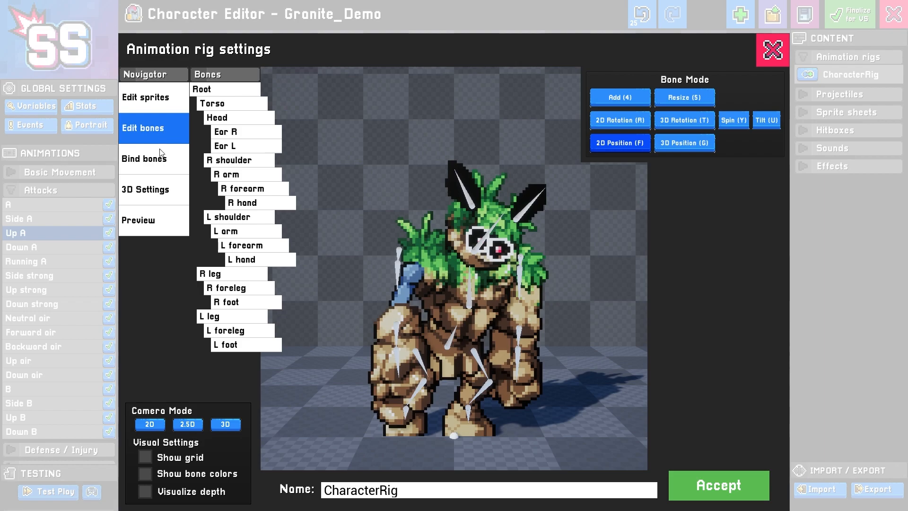
click(160, 161)
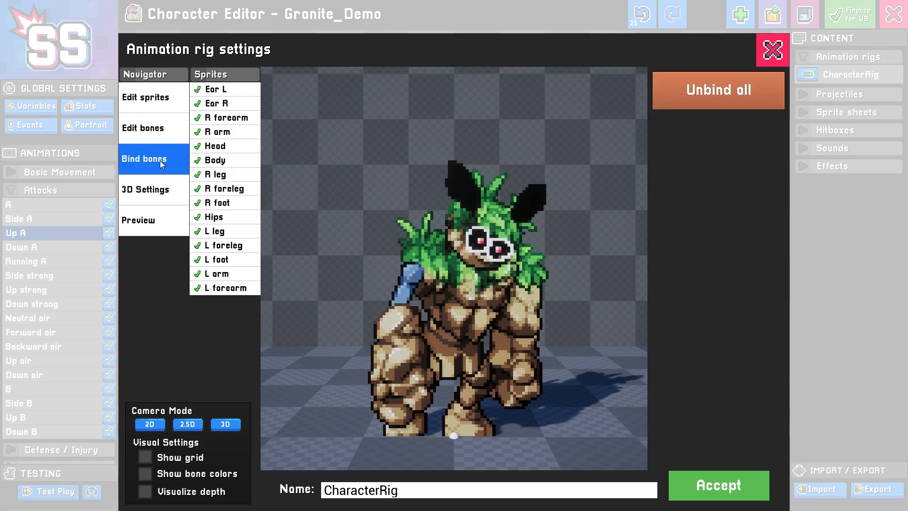
click(727, 488)
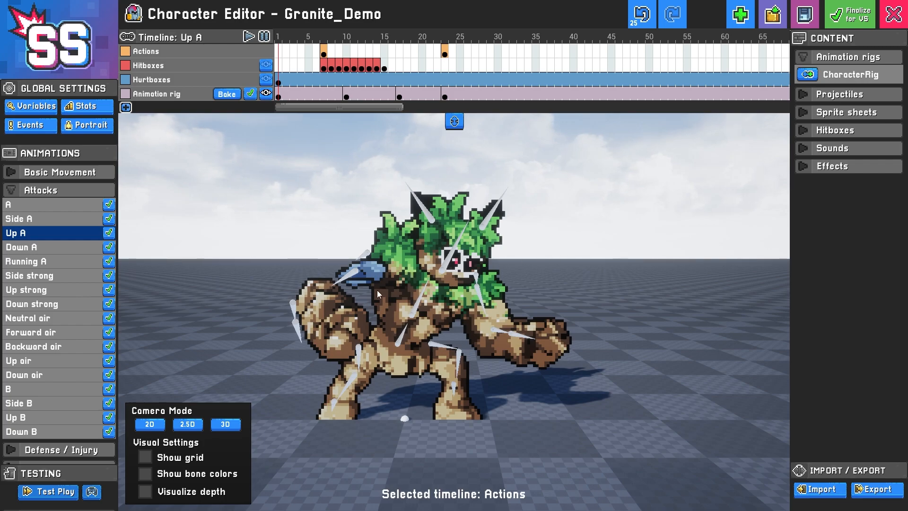
drag(287, 96, 453, 93)
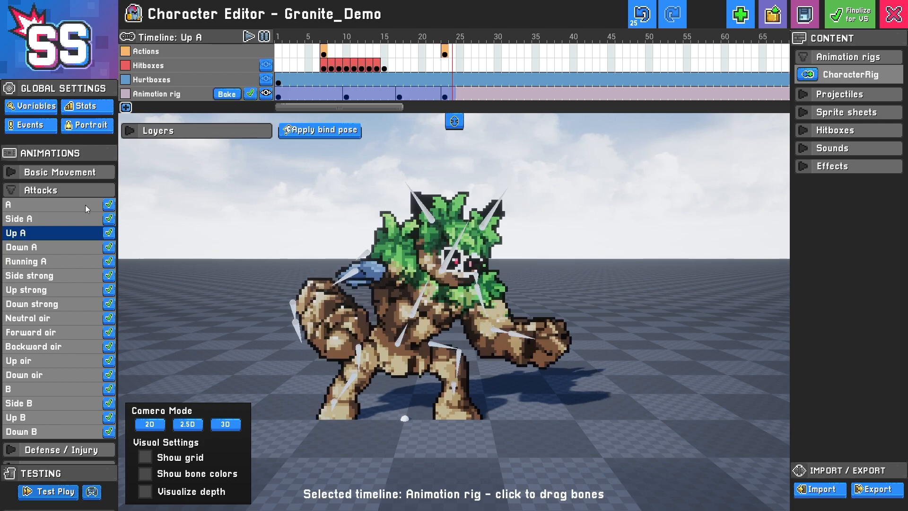
Reopen the CharacterRig settings, unbind the R arm sprite, and select the R arm bone as its binding target
click(865, 79)
click(147, 135)
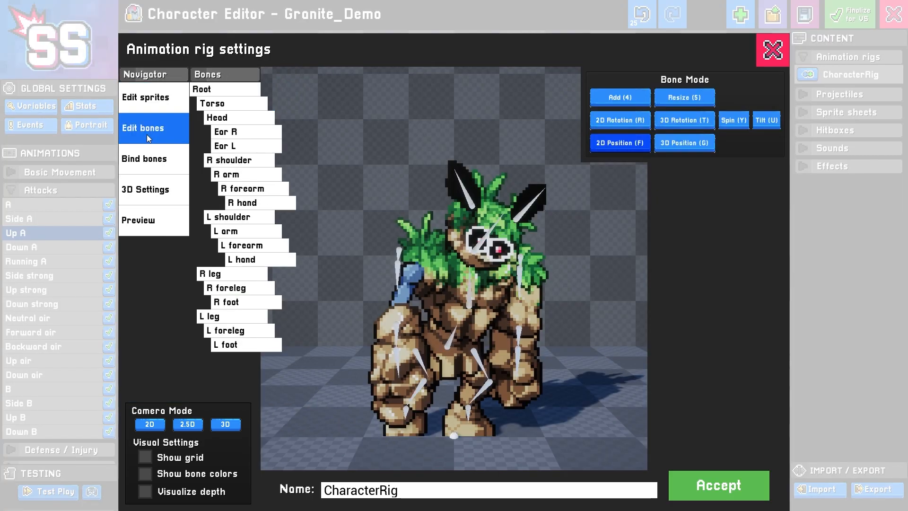
click(145, 162)
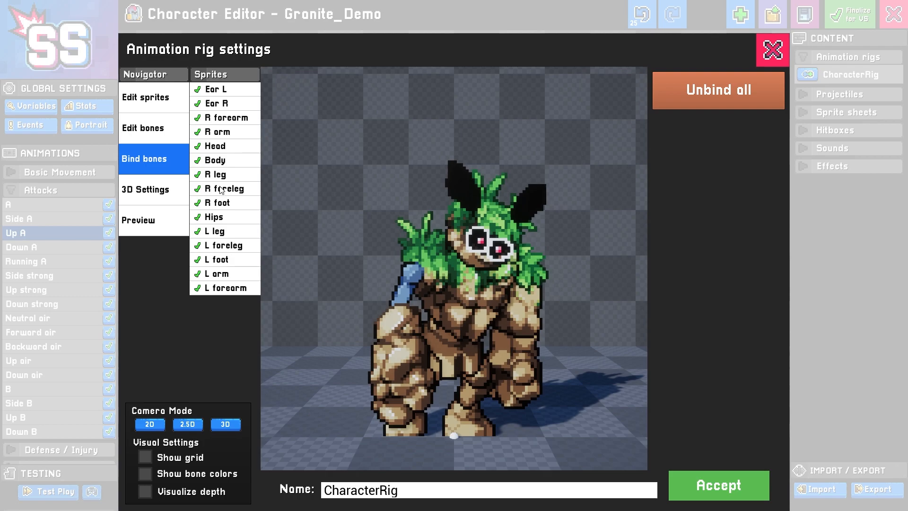
click(227, 259)
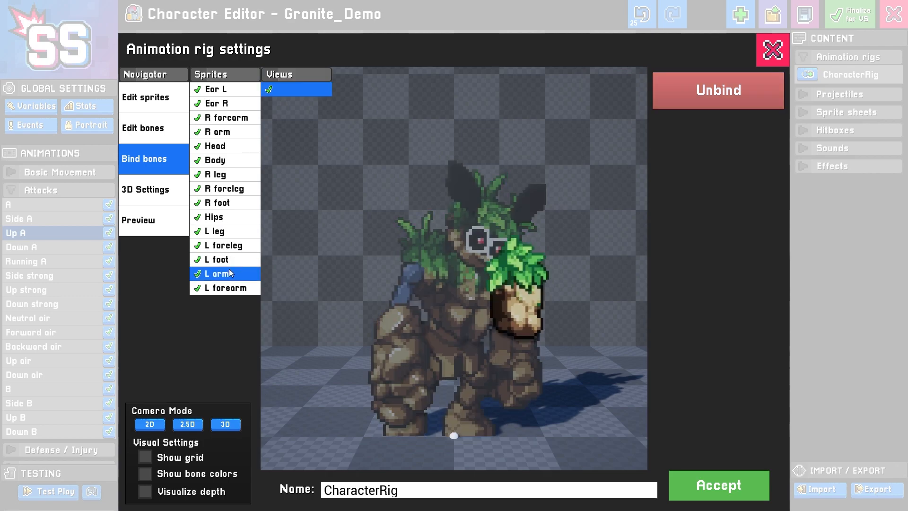
click(232, 181)
click(233, 189)
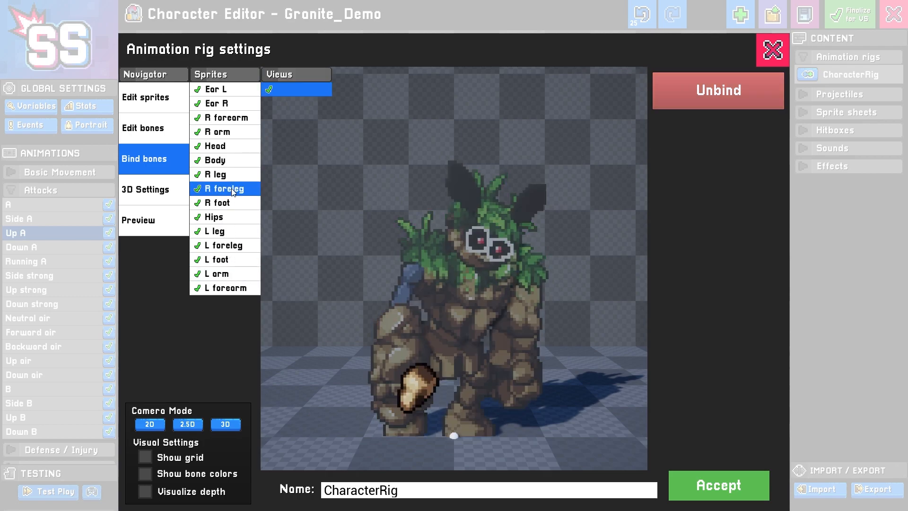
click(228, 145)
click(228, 134)
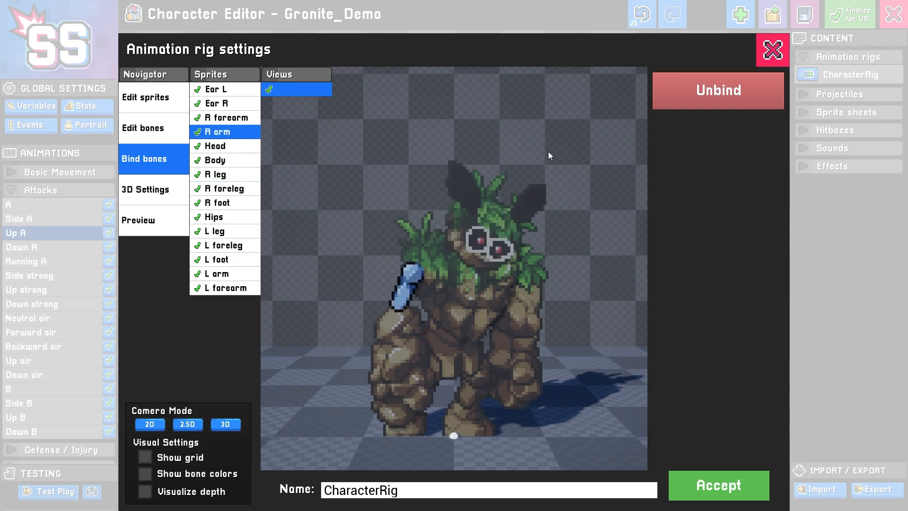
click(725, 100)
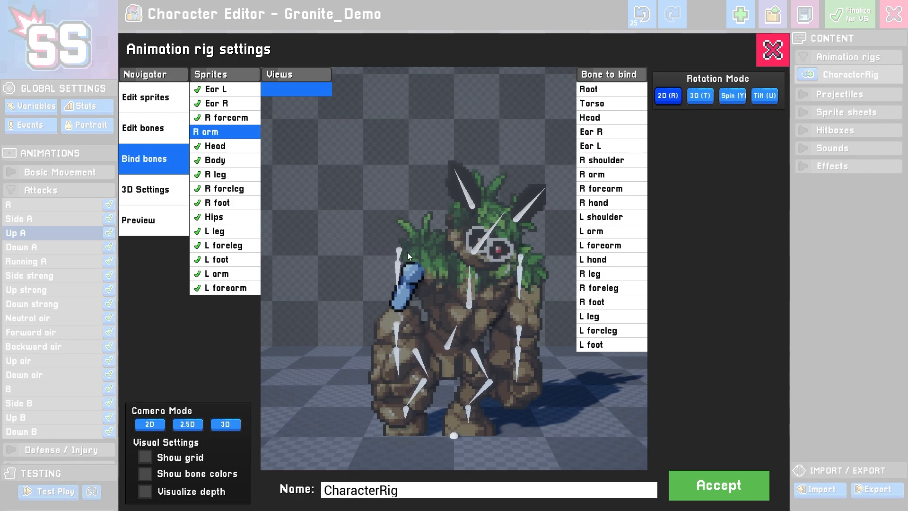
click(399, 274)
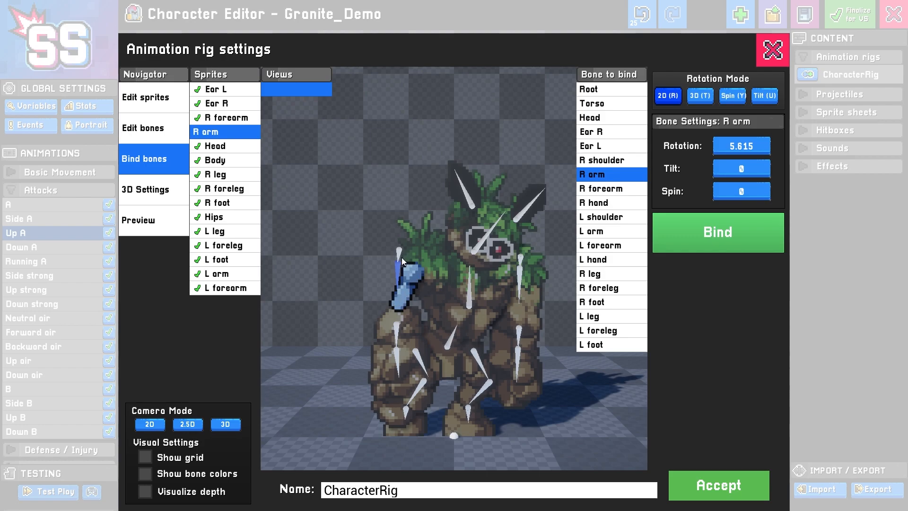
Move the R shoulder bone inward, align the R arm bone with the blue arm piece, and adjust the R forearm bone below it
click(167, 129)
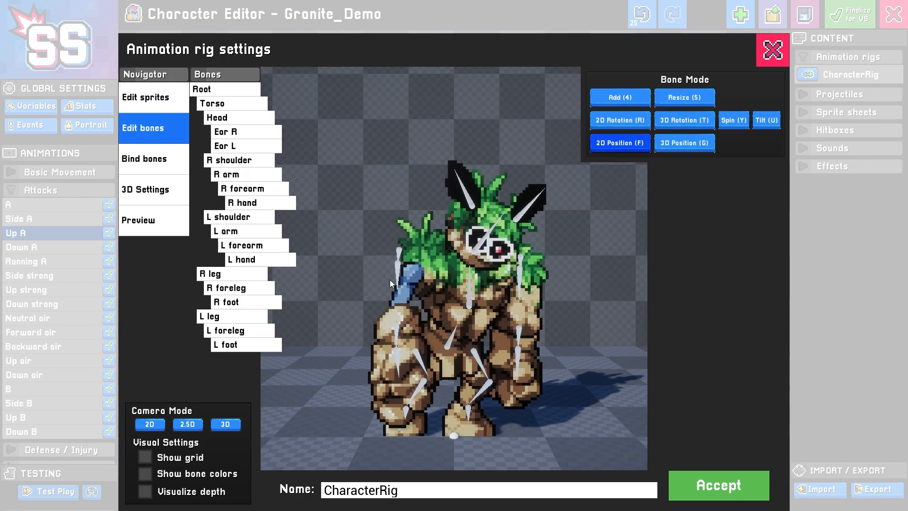
click(400, 267)
click(399, 254)
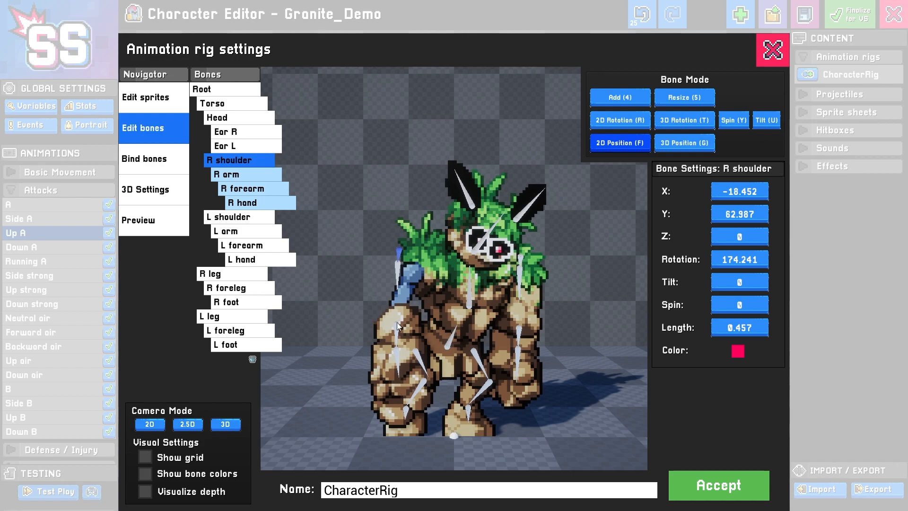
drag(400, 249, 404, 293)
click(430, 274)
key(r)
key(f)
drag(387, 338, 393, 335)
key(r)
key(f)
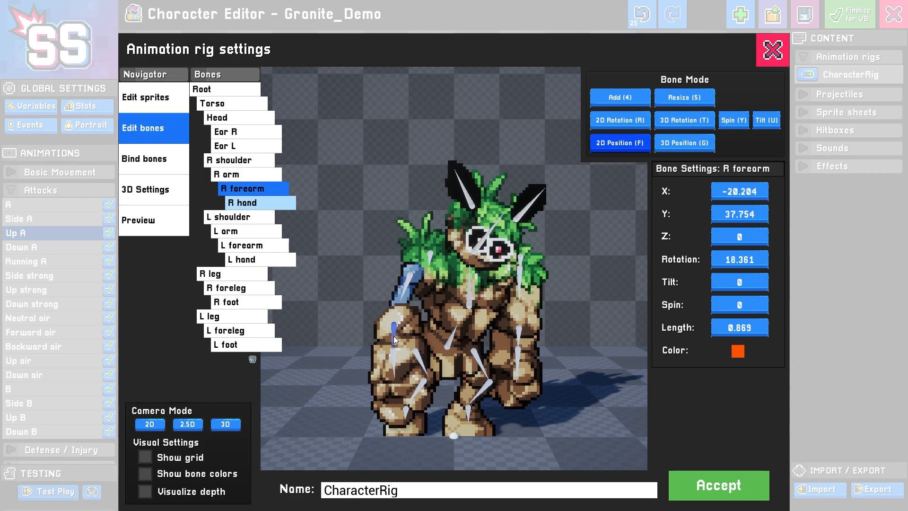
Bind the R arm sprite to the R arm bone and accept the rig settings
click(164, 165)
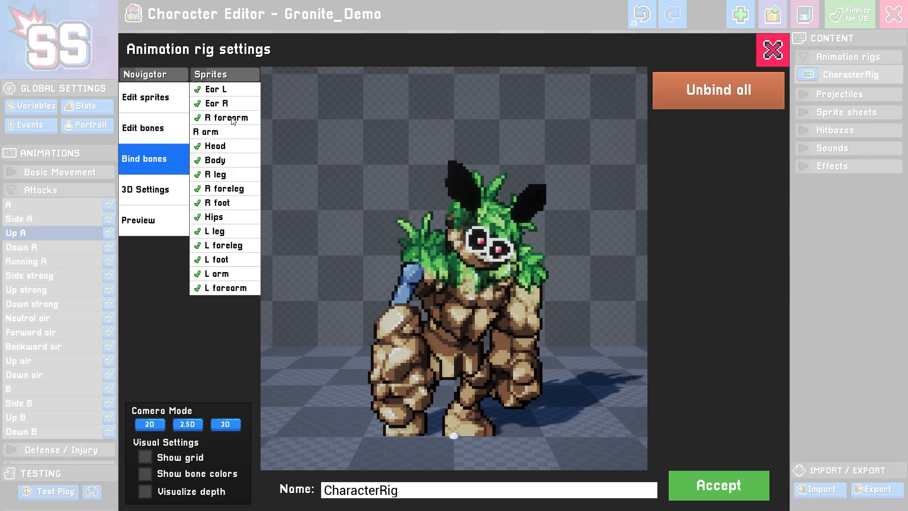
click(230, 131)
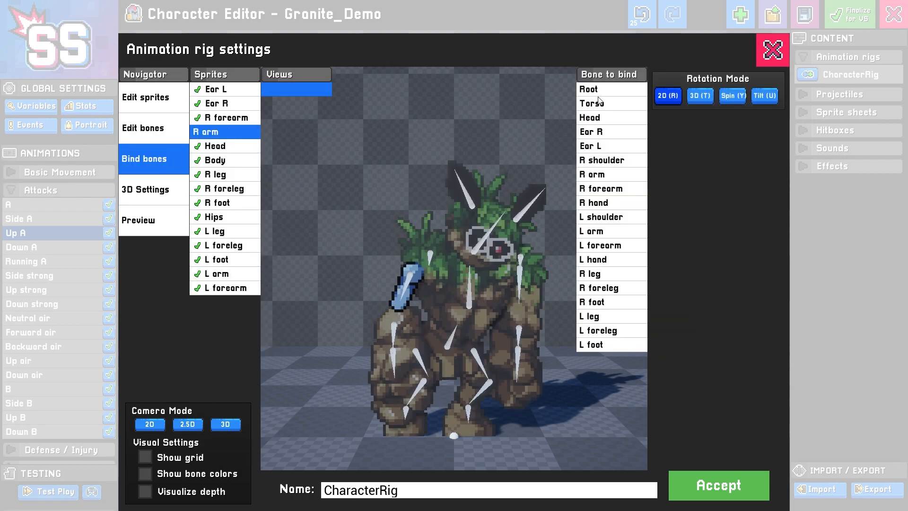
click(608, 178)
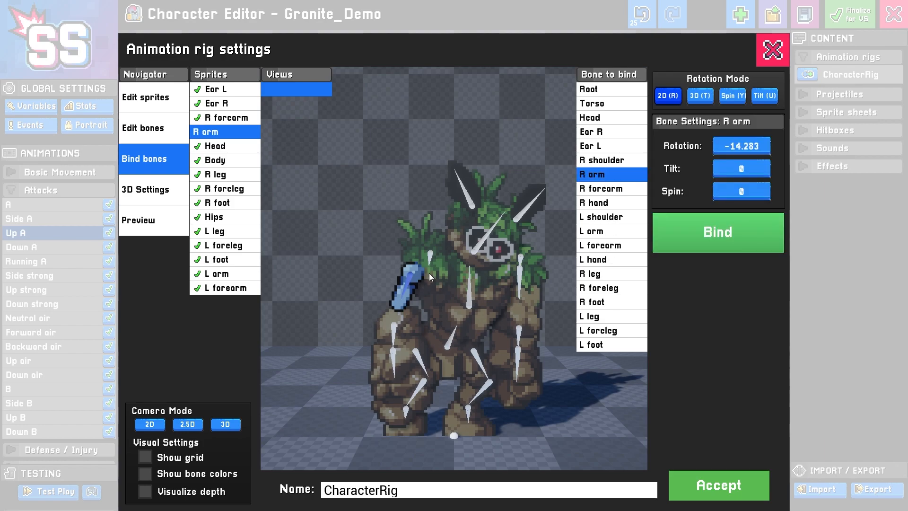
click(736, 235)
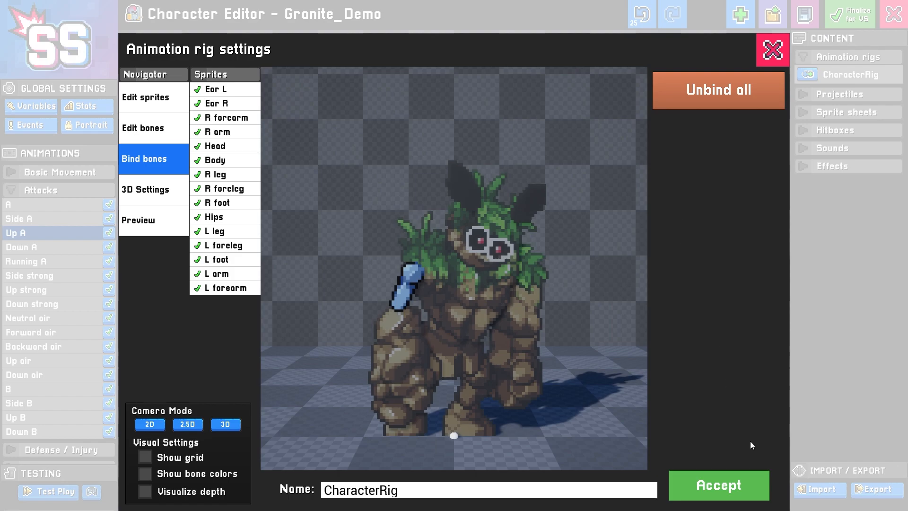
click(734, 485)
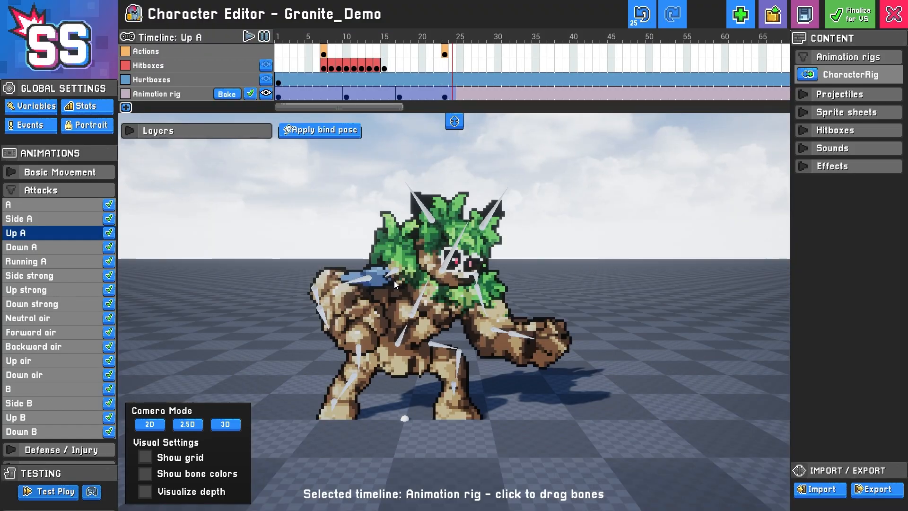
Scrub the Up A rig timeline between frames 1 and 23 to check the rebound arm
click(279, 97)
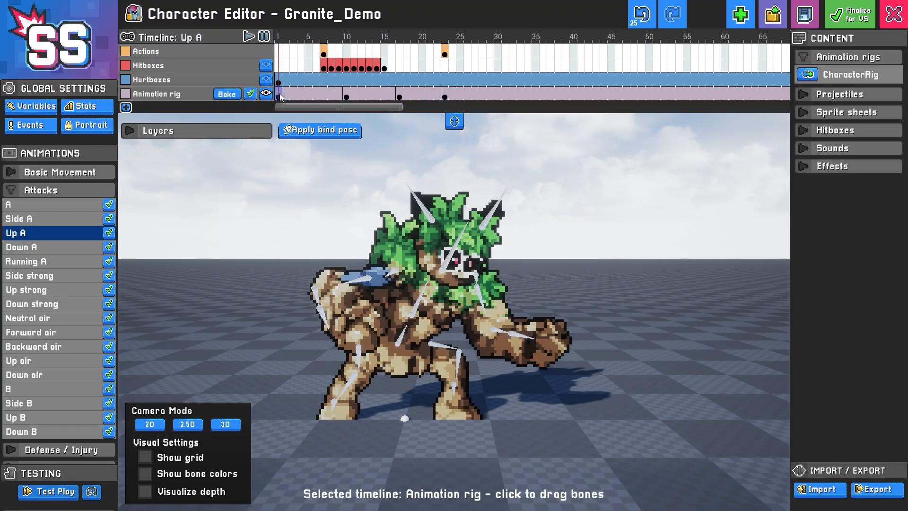
drag(284, 97, 443, 96)
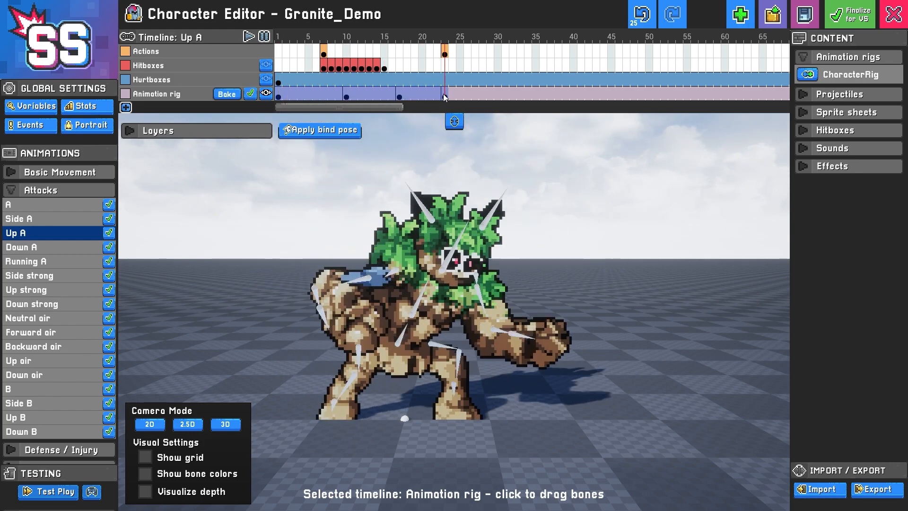
click(279, 97)
Start a test play and run the character left and right to check the new arm in motion
key(F5)
key(Left)
key(Right)
key(Right)
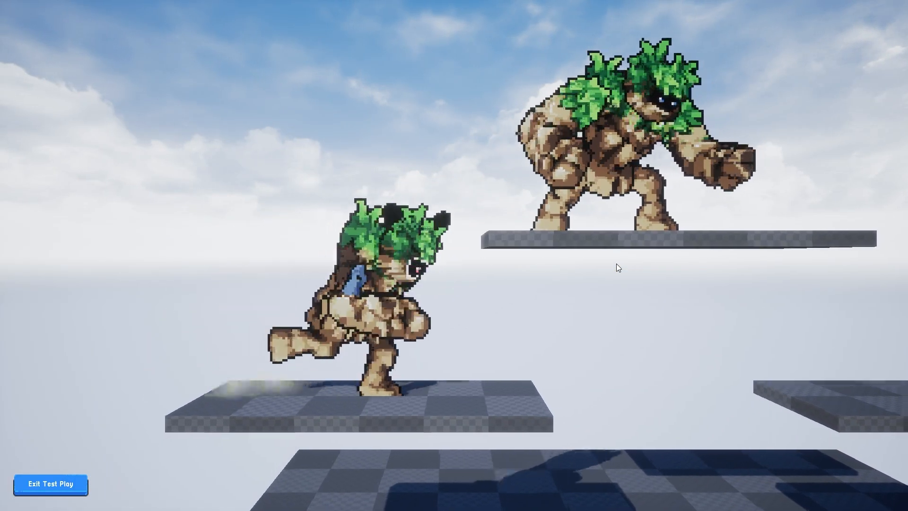
Test the character's jumping, turning and attacks in test play, and return to the character editor
key(space)
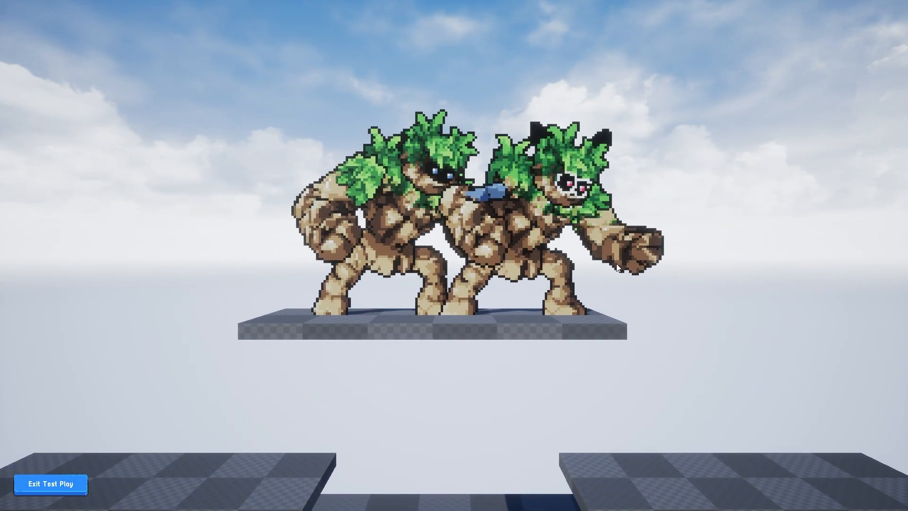
key(Left)
key(Right)
key(j)
key(j)
key(j)
key(j)
key(Left)
key(Right)
key(j)
key(Left)
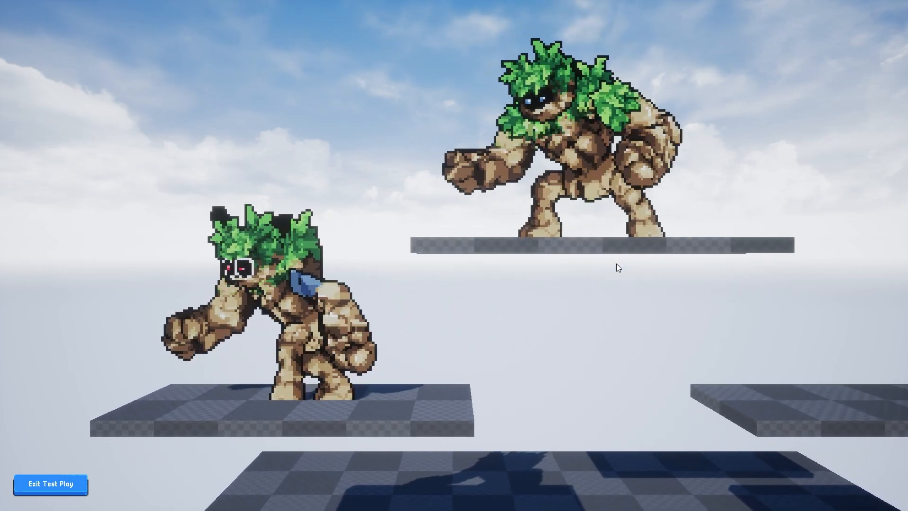
key(j)
key(Right)
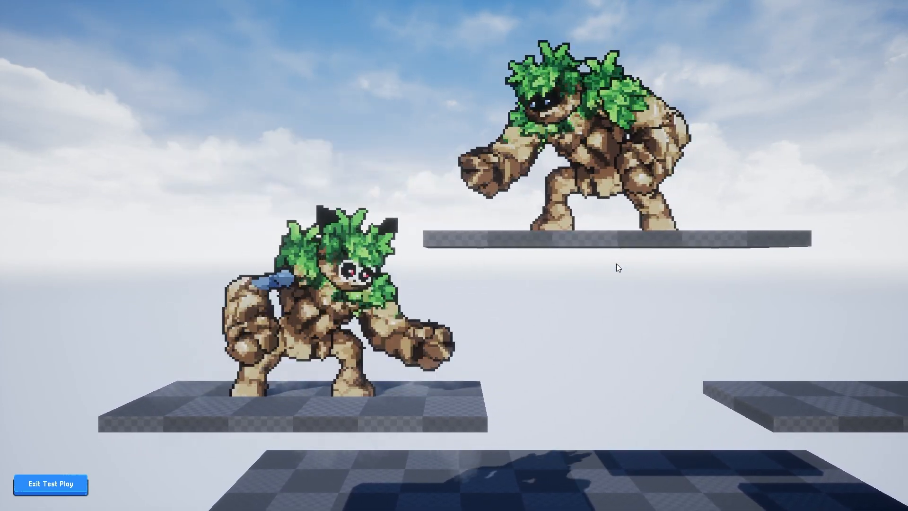
key(Left)
key(j)
key(Right)
key(Left)
key(j)
key(Right)
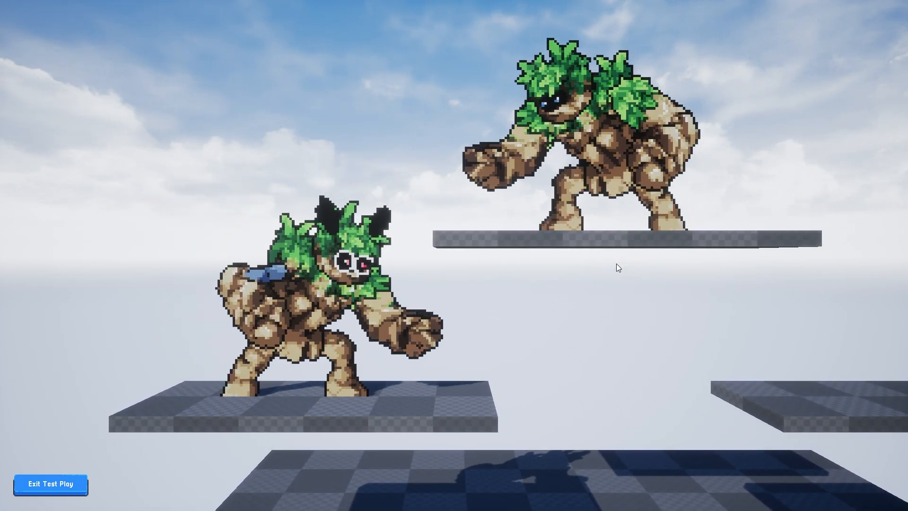
click(68, 484)
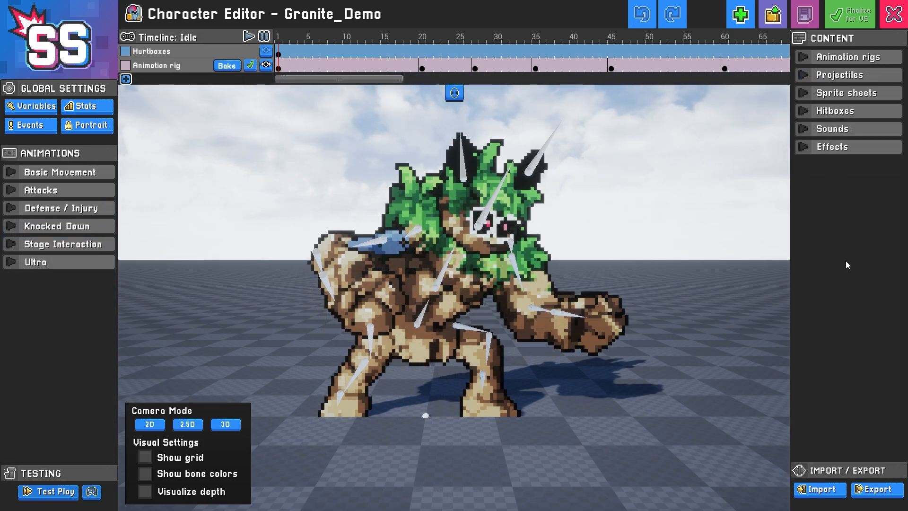
Add a Sprites timeline to the Idle animation and select its first frame for editing
click(800, 57)
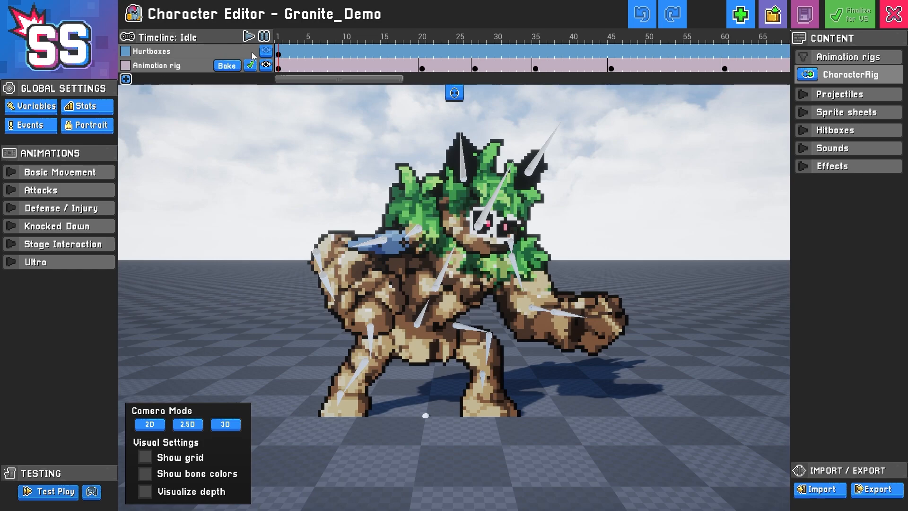
click(71, 172)
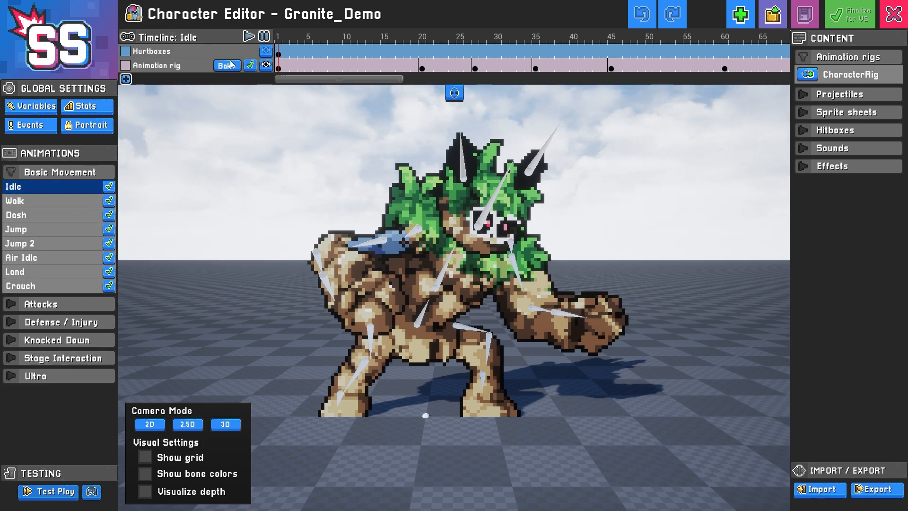
click(126, 79)
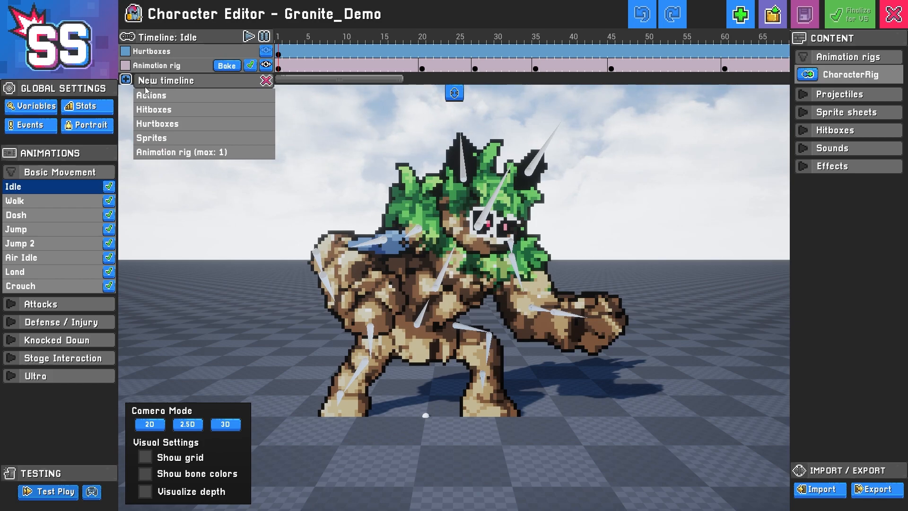
click(175, 138)
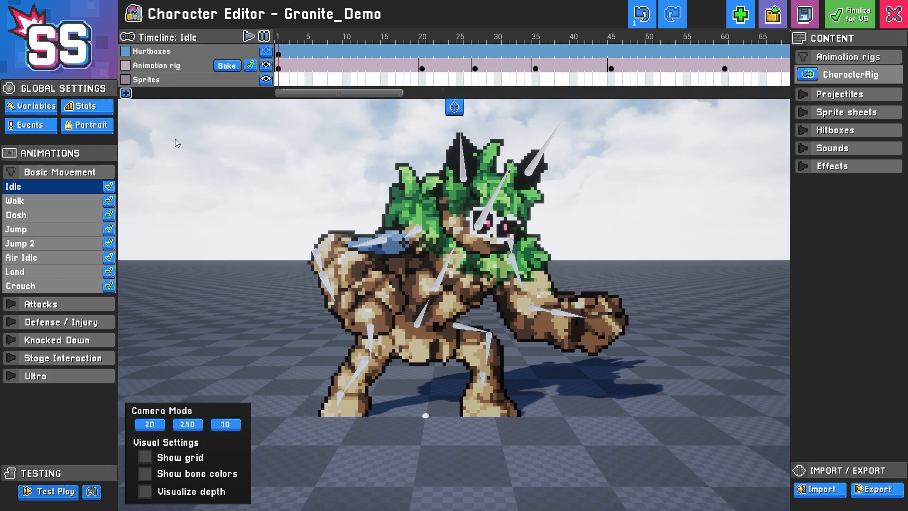
click(279, 81)
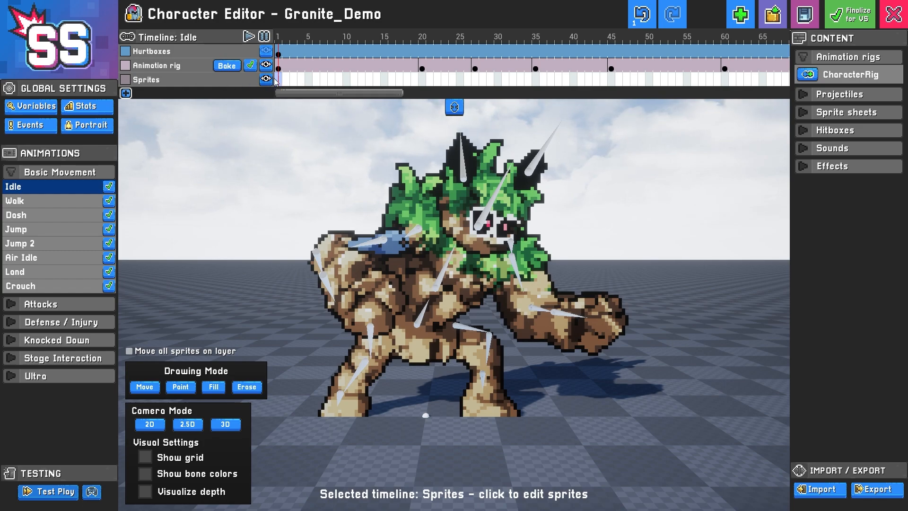
Start a sprite on frame 1 in Paint mode and check the brush size setting of the Erase mode
click(183, 387)
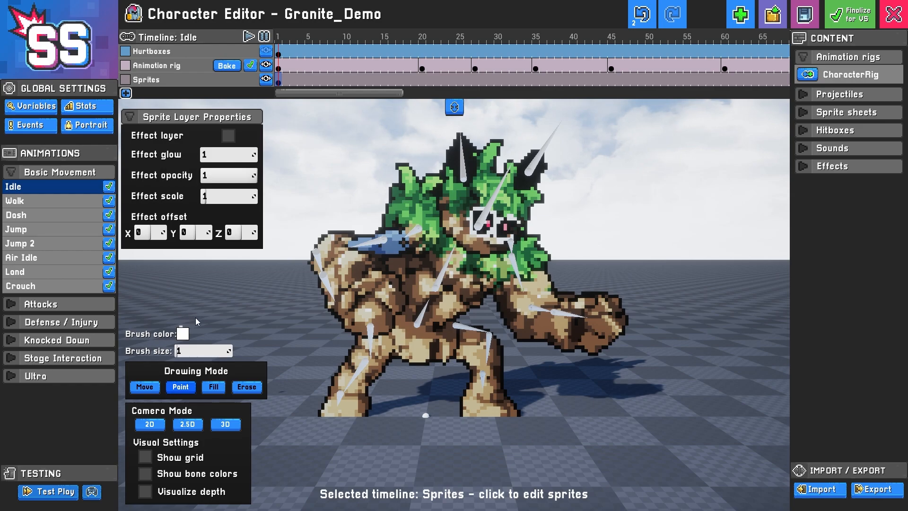
scroll(195, 317, up, 2)
click(246, 387)
click(201, 351)
click(203, 359)
key(d)
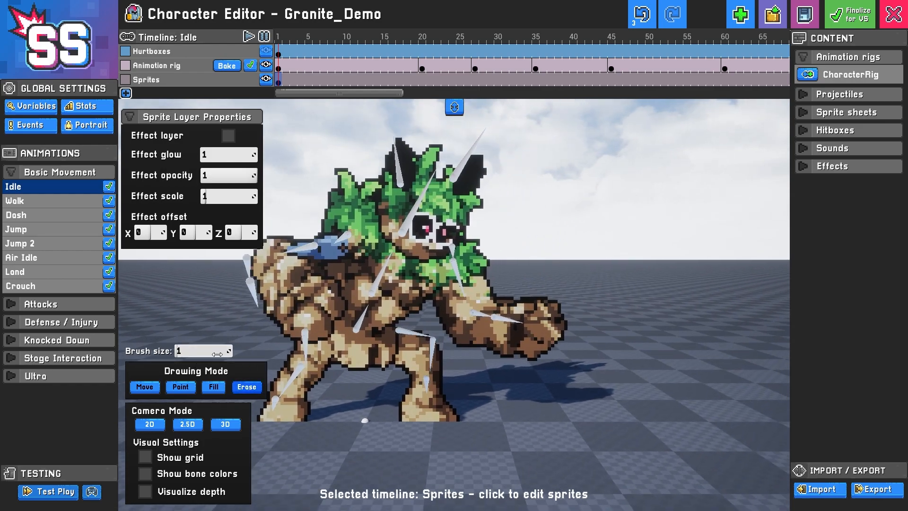
Paint an orange flame with a yellow inner flame above the character's front fist, and fill the inner outline with yellow
click(181, 387)
click(183, 334)
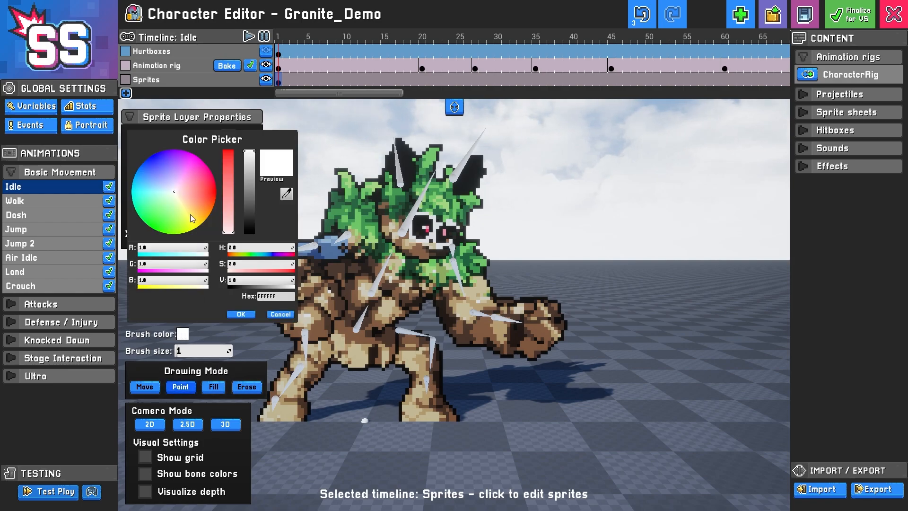
mouse_move(191, 203)
mouse_down()
mouse_move(186, 222)
mouse_move(203, 203)
mouse_move(213, 207)
mouse_up()
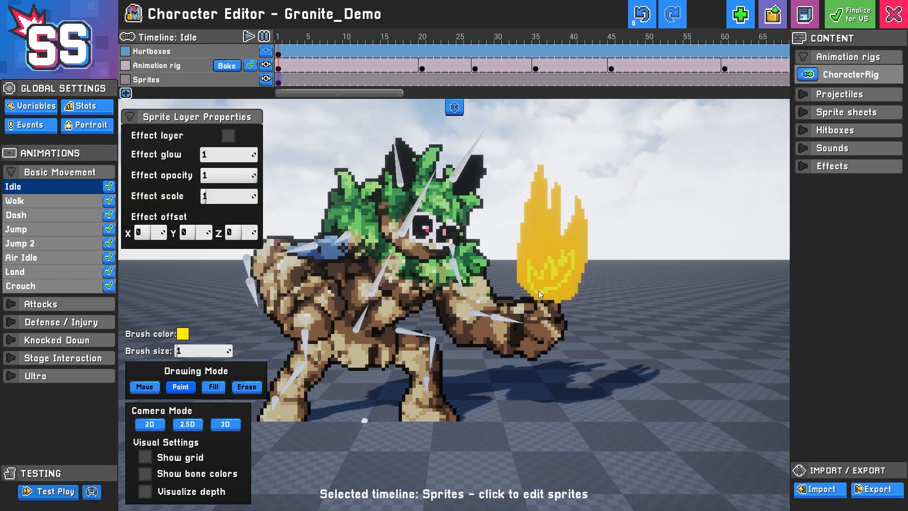
click(213, 387)
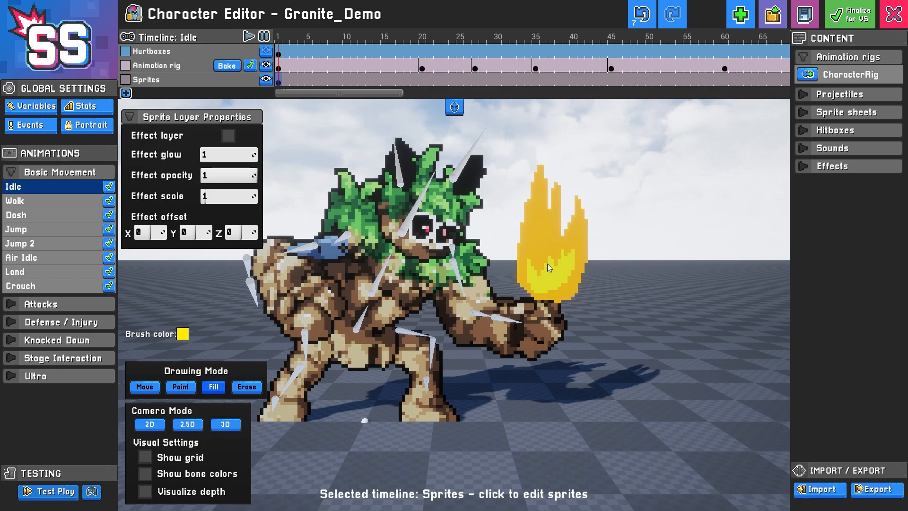
Move the flame sprite down onto the fist at frame 20 and play the Idle animation to check it
mouse_move(279, 81)
mouse_down()
mouse_move(772, 81)
mouse_move(395, 81)
mouse_up()
click(423, 81)
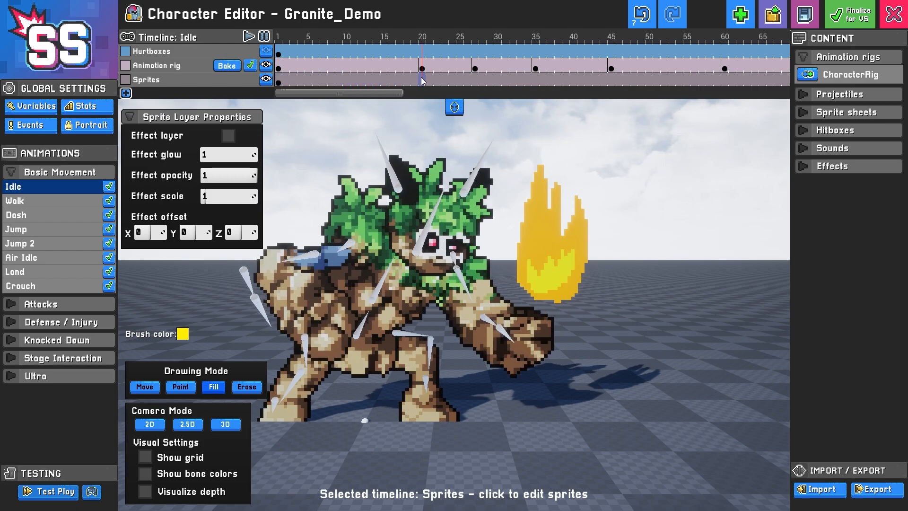
click(145, 387)
drag(545, 265, 555, 289)
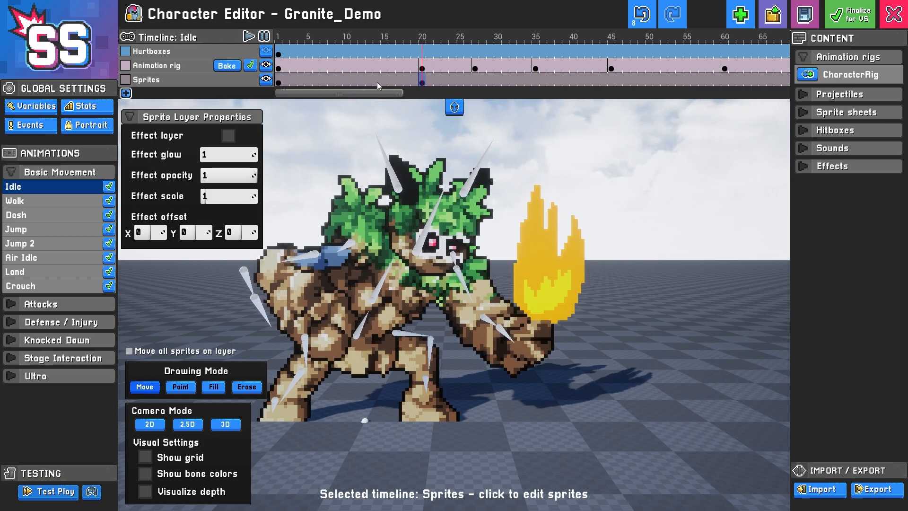
click(278, 81)
click(248, 39)
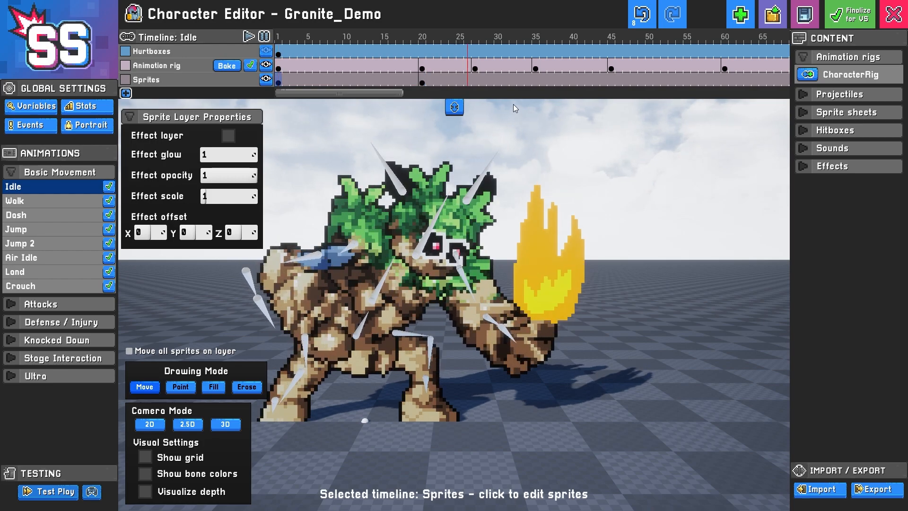
Copy the frame 1 flame to frame 35 and the frame 20 flame to frame 55, and play the animation
drag(277, 82, 513, 83)
click(536, 82)
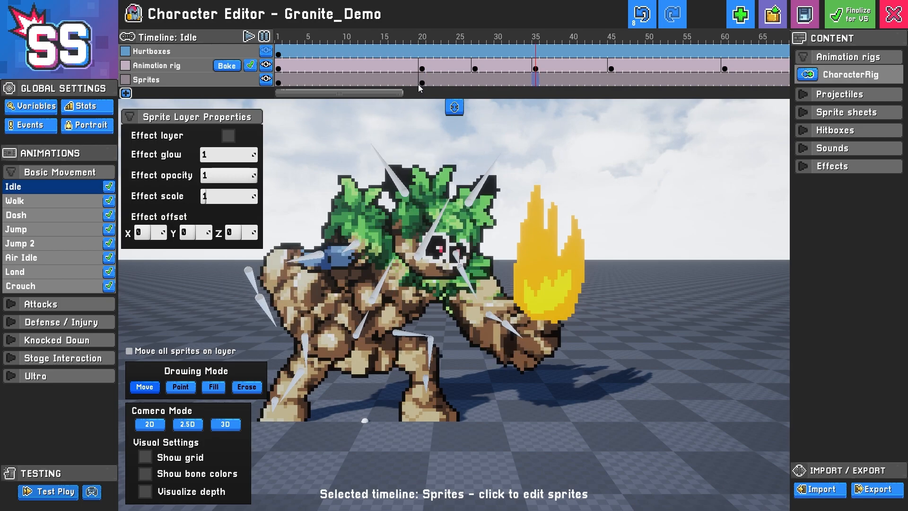
drag(280, 82, 420, 82)
key(ctrl+c)
click(536, 78)
key(ctrl+v)
click(423, 83)
key(ctrl+c)
click(687, 82)
key(ctrl+v)
click(279, 81)
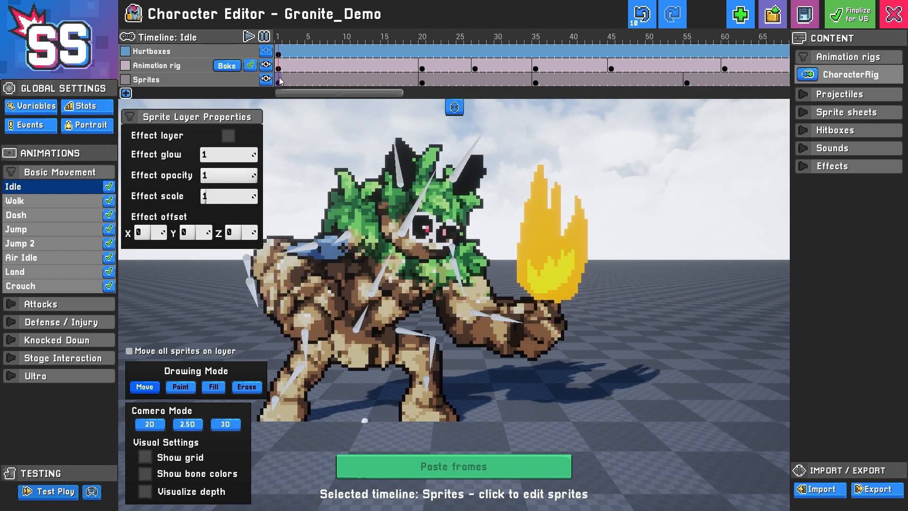
click(249, 36)
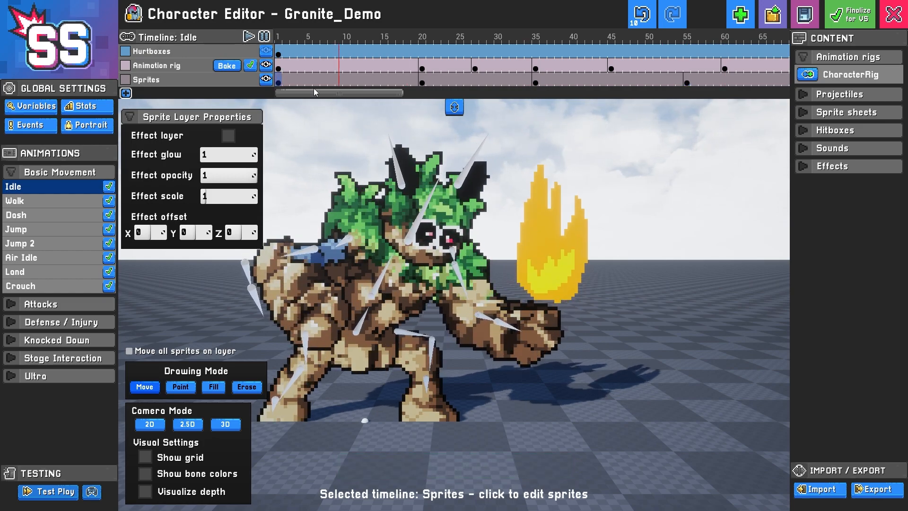
Make the frame 1 flame an effect layer with glow 38, scale 1.67, X offset -210 and Y offset -150
click(279, 83)
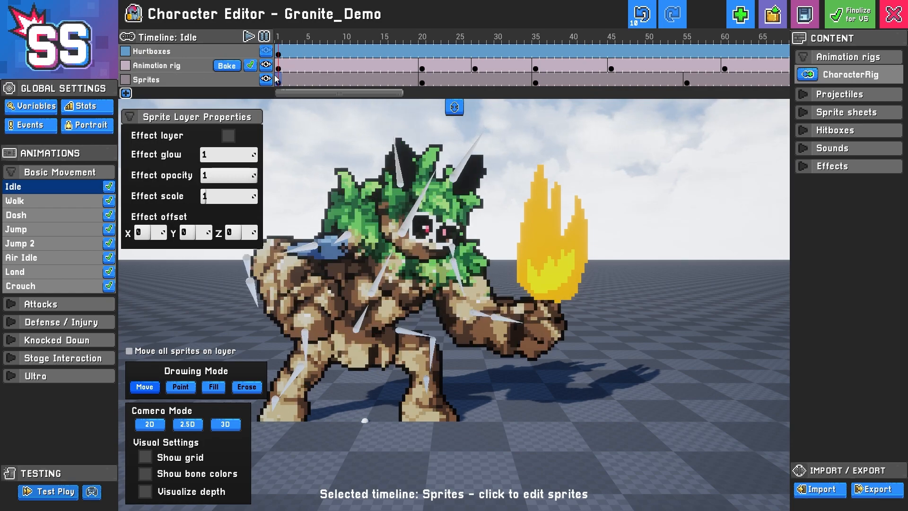
click(228, 137)
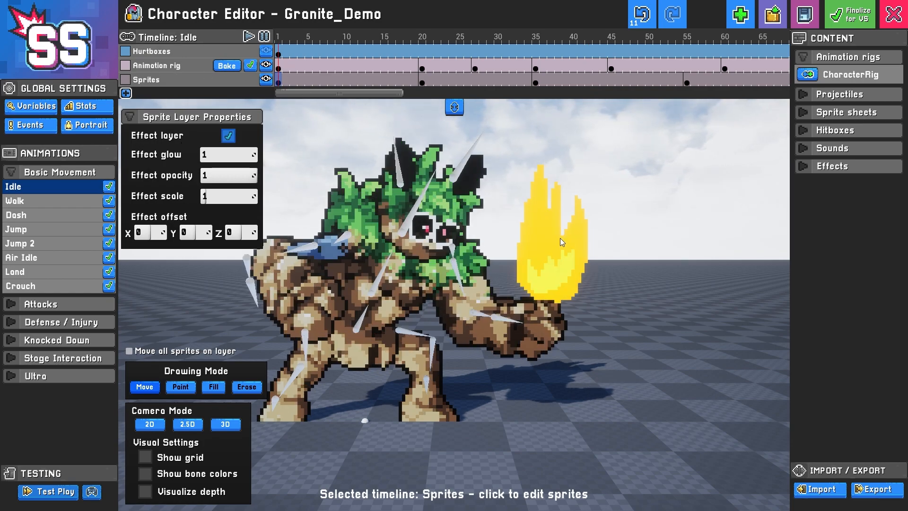
drag(203, 154, 205, 154)
mouse_move(256, 176)
mouse_down()
mouse_move(205, 176)
mouse_move(256, 176)
mouse_up()
mouse_move(207, 197)
mouse_down()
mouse_move(219, 196)
mouse_move(205, 196)
mouse_up()
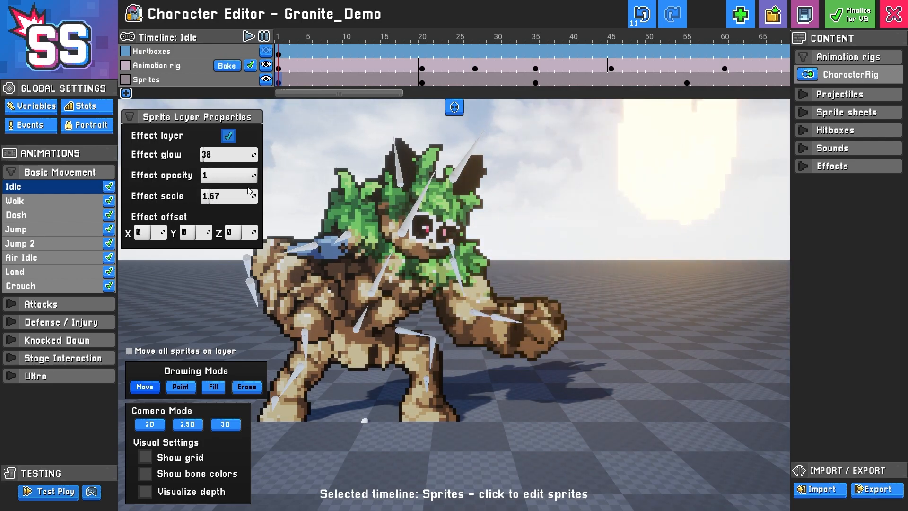
drag(164, 233, 193, 232)
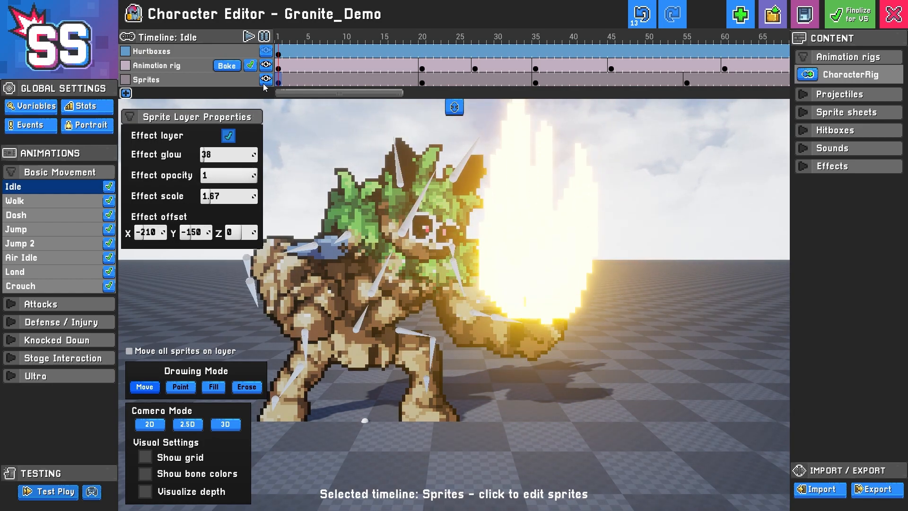
Copy the glowing flame from frame 1 onto the sprite keyframes at frames 20, 35 and 55
drag(280, 80, 634, 81)
click(284, 83)
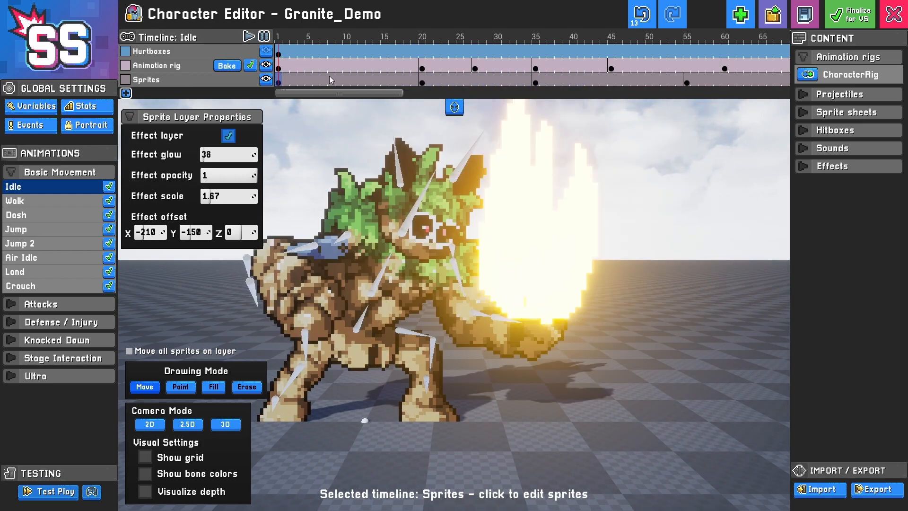
key(ctrl+c)
click(424, 80)
key(ctrl+v)
click(537, 81)
key(ctrl+v)
click(687, 83)
key(ctrl+v)
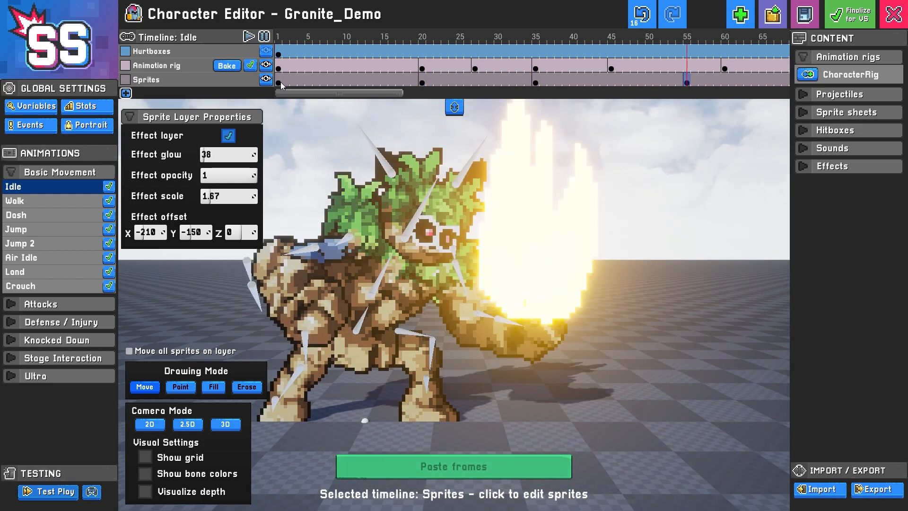
Lower the glowing flame to match the fist at frame 20, check frames 35 and 55, and play the animation
click(280, 81)
drag(280, 81, 411, 83)
click(422, 81)
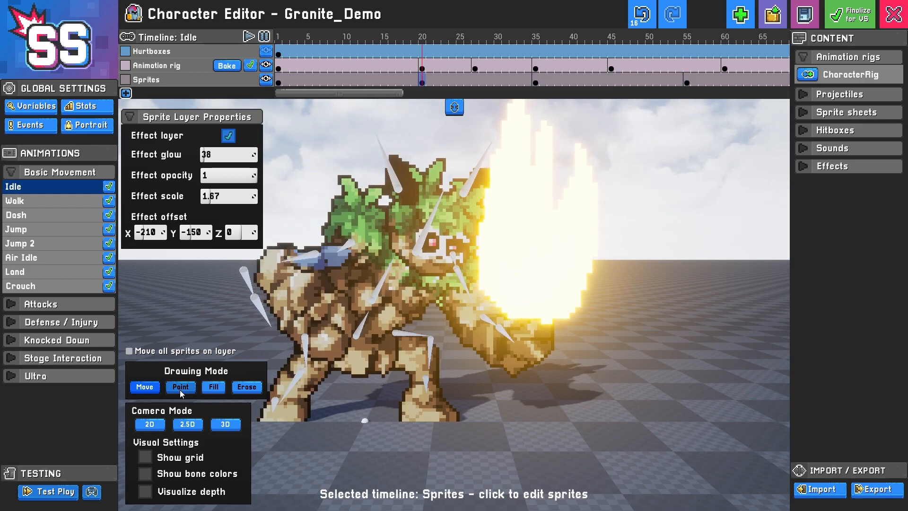
mouse_move(556, 292)
mouse_down()
mouse_move(557, 315)
mouse_move(556, 268)
mouse_move(556, 294)
mouse_up()
click(537, 83)
click(688, 81)
click(279, 82)
click(247, 37)
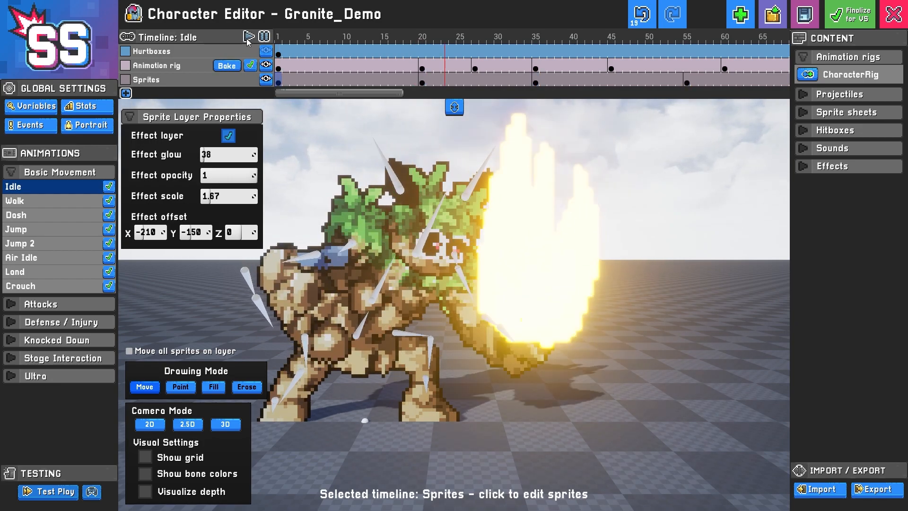
Test the glowing flame on the idle character in test play and return to the editor
click(93, 492)
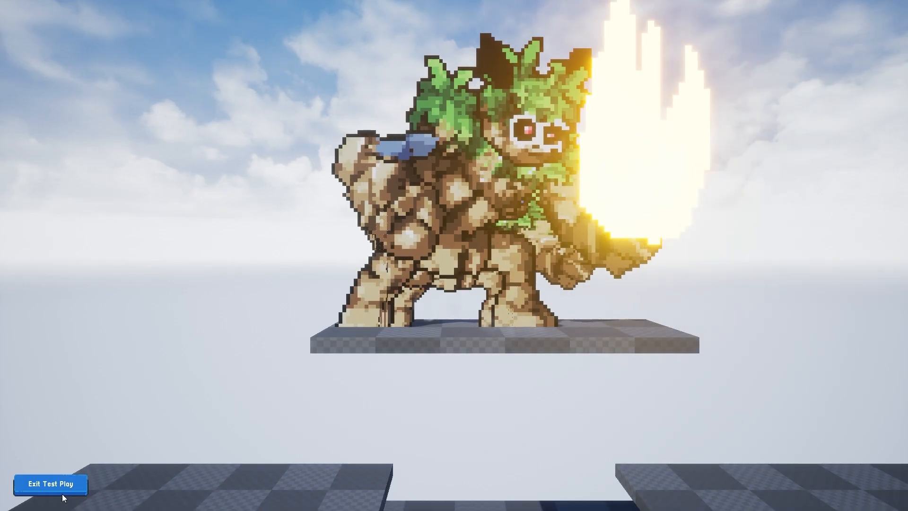
key(Right)
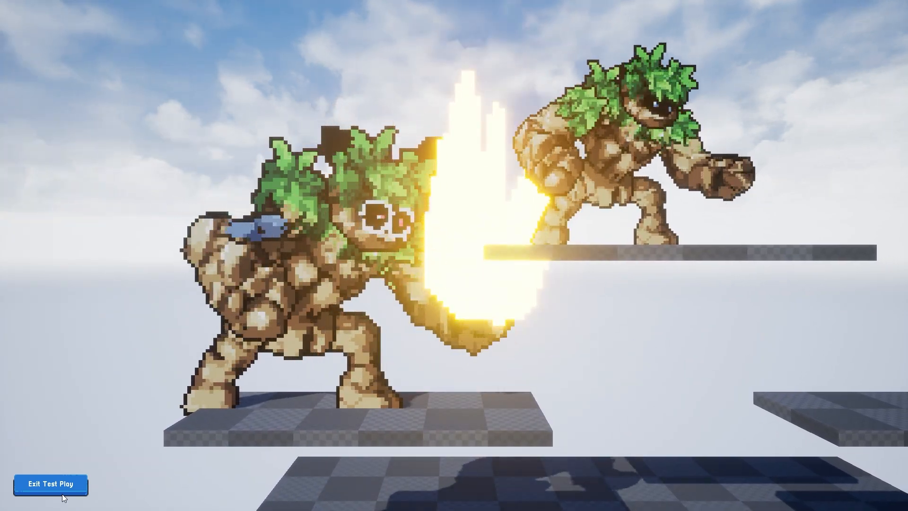
key(Left)
key(Right)
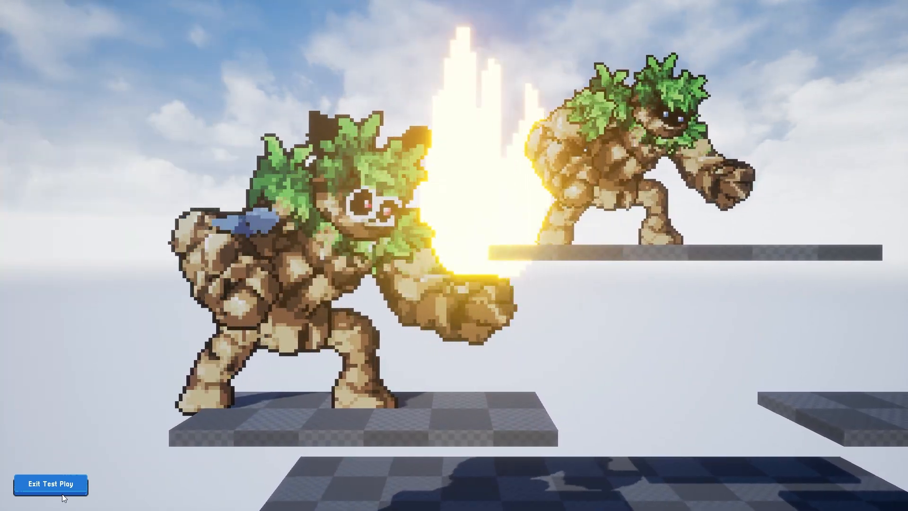
click(61, 493)
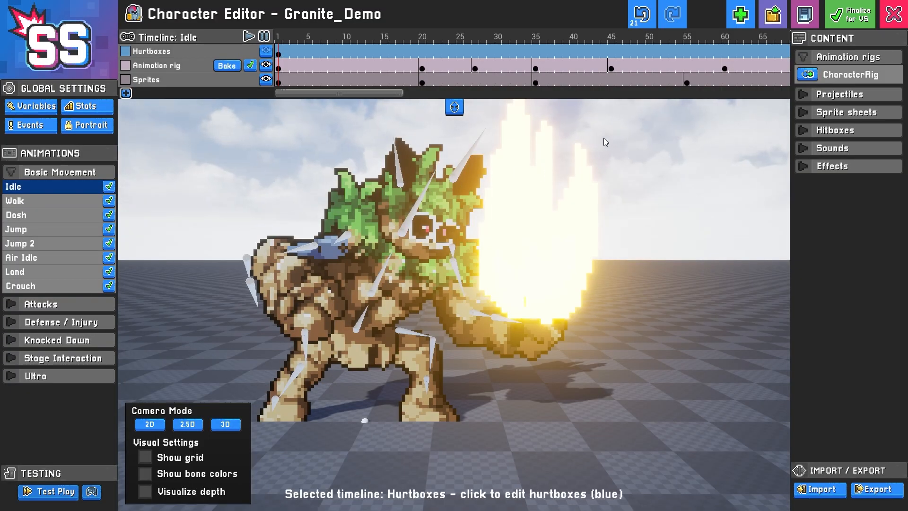
Add a second Sprites timeline to the Idle animation and select its first frame
click(240, 79)
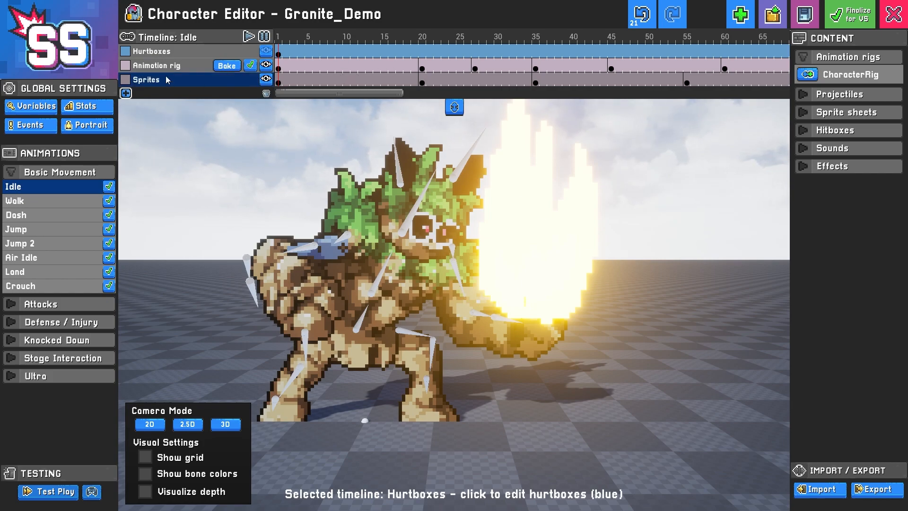
click(125, 93)
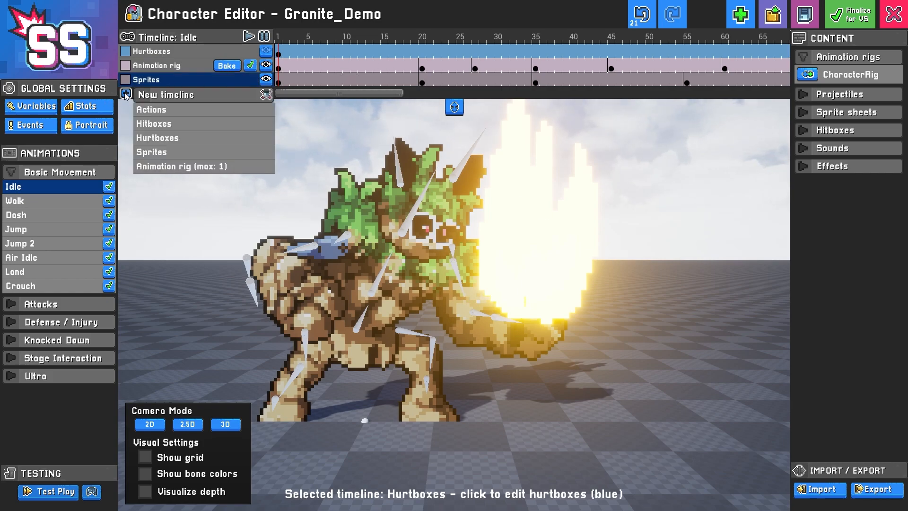
click(156, 152)
click(280, 95)
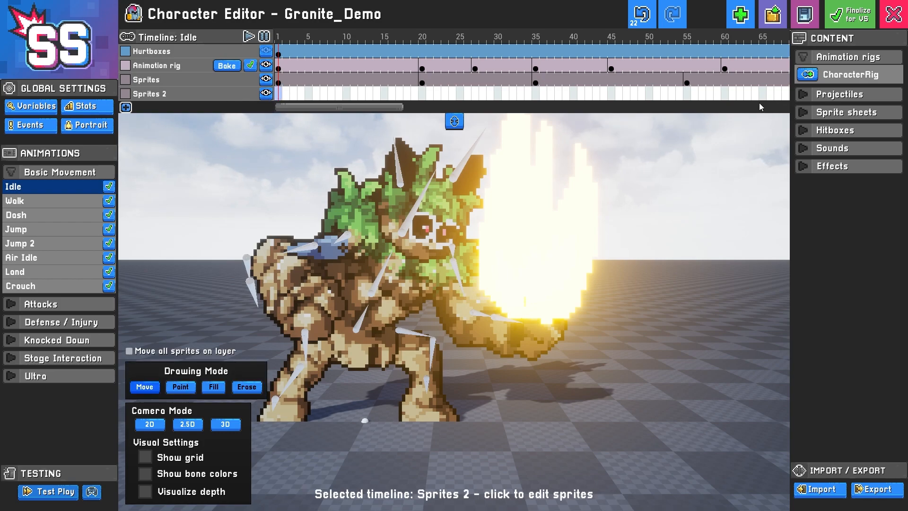
Import the second torso from the CoraParts sheet onto frame 1, place it above the fist, and hide the original Sprites timeline
click(810, 112)
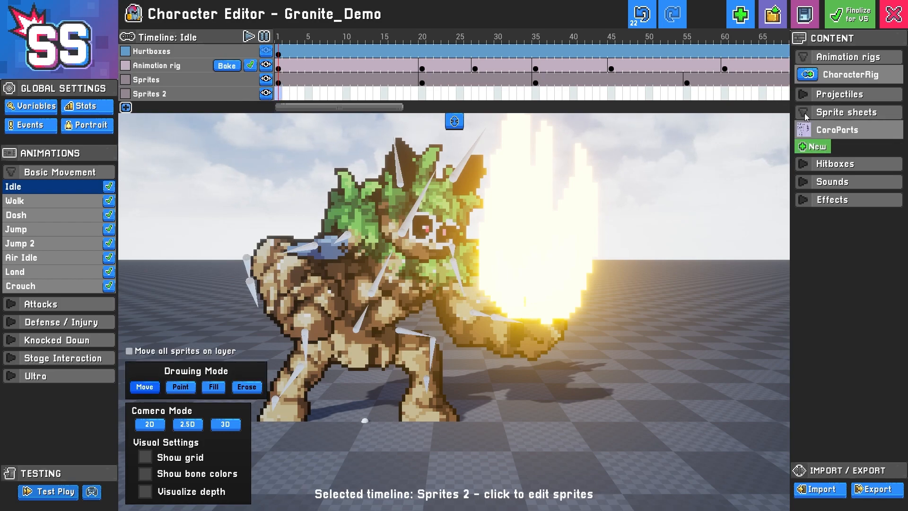
click(841, 132)
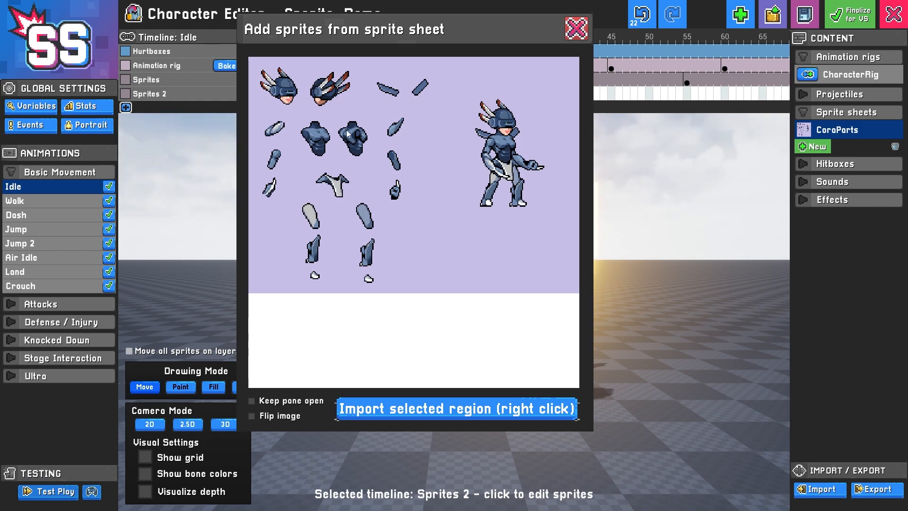
drag(333, 109, 378, 172)
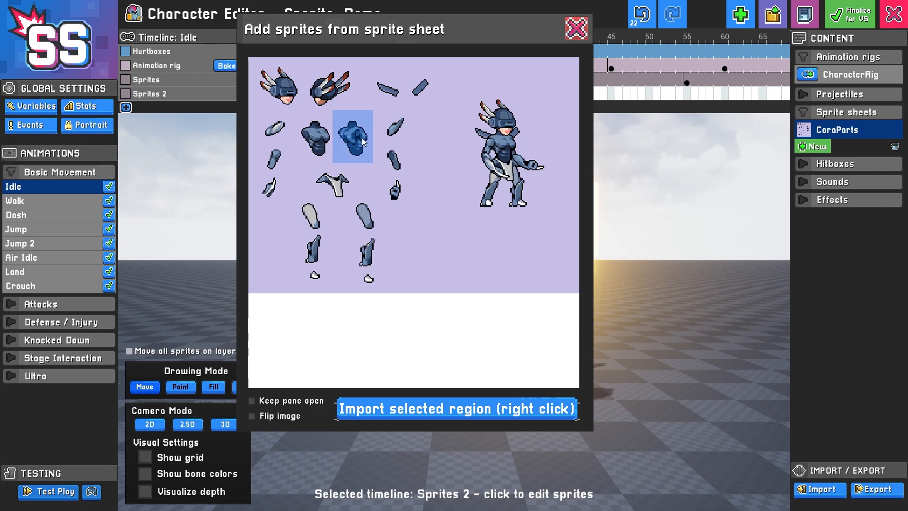
right_click(357, 137)
drag(385, 364, 539, 263)
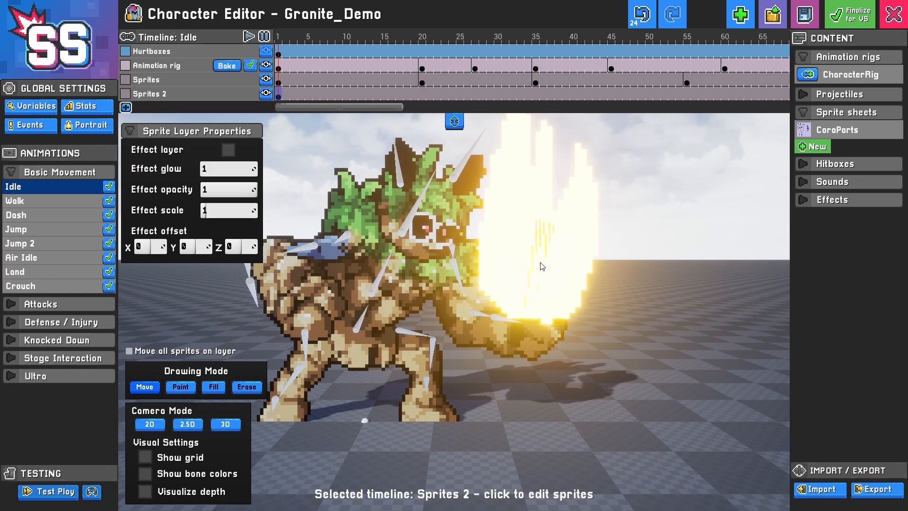
click(265, 78)
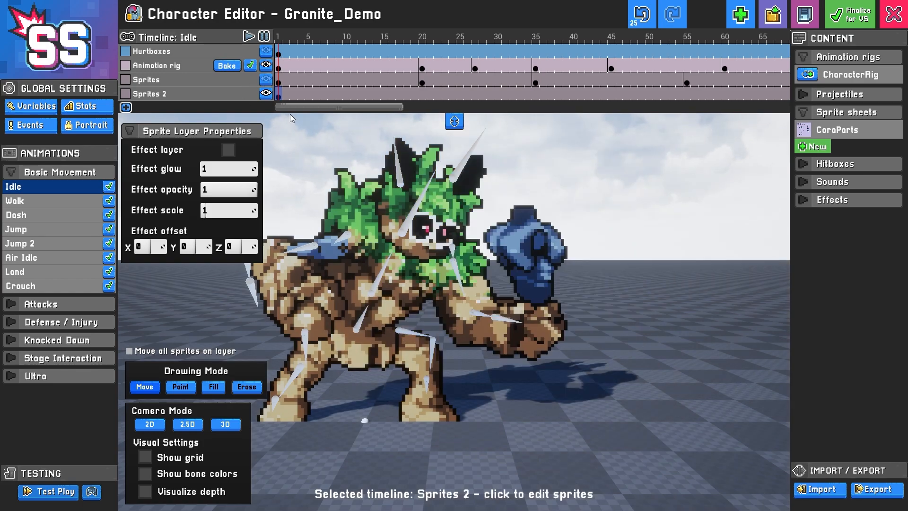
Move the torso sprite on Sprites 2 from the fist onto the character's back
click(238, 97)
mouse_move(510, 246)
mouse_down()
mouse_move(532, 229)
mouse_move(522, 245)
mouse_up()
mouse_move(287, 95)
mouse_down()
mouse_move(569, 98)
mouse_move(281, 95)
mouse_up()
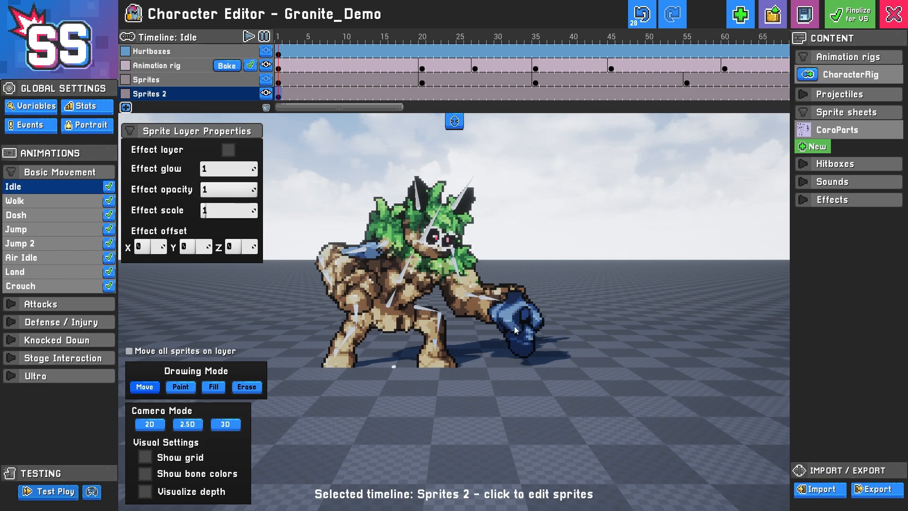
drag(515, 325, 348, 270)
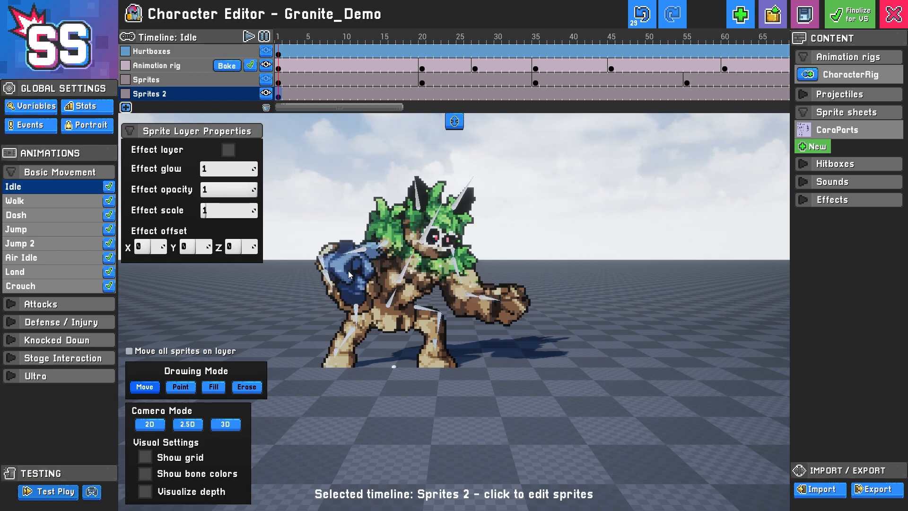
Insert an empty keyframe at frame 14 of Sprites 2 and scrub across it to check where the torso disappears
drag(281, 93, 392, 95)
click(377, 95)
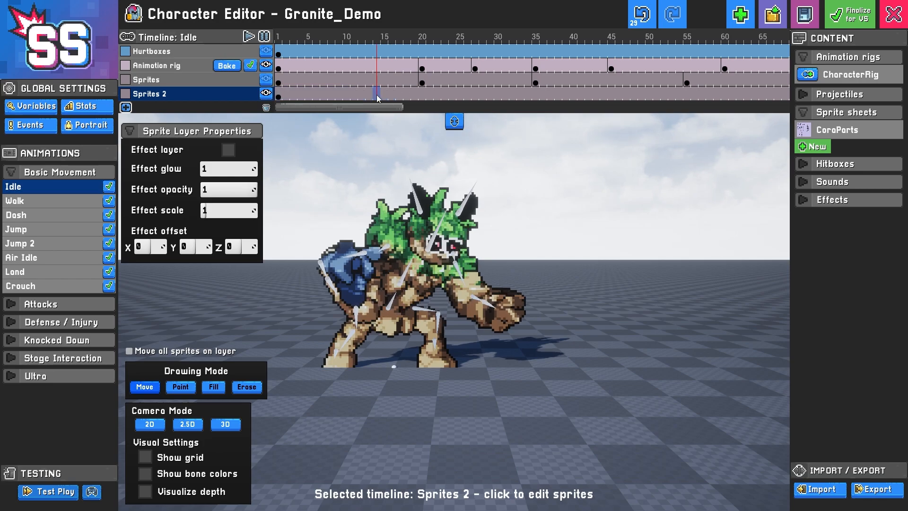
click(402, 95)
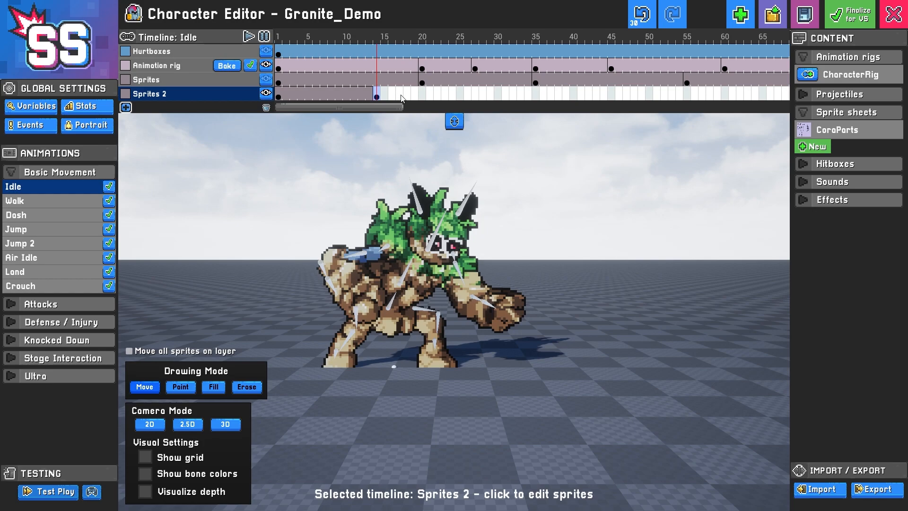
click(354, 93)
drag(362, 96, 460, 93)
drag(281, 95, 392, 94)
Move the frame 1 torso above the character's head and shift the Sprites 2 empty keyframe to frame 5
click(278, 97)
drag(360, 289, 440, 153)
key(w)
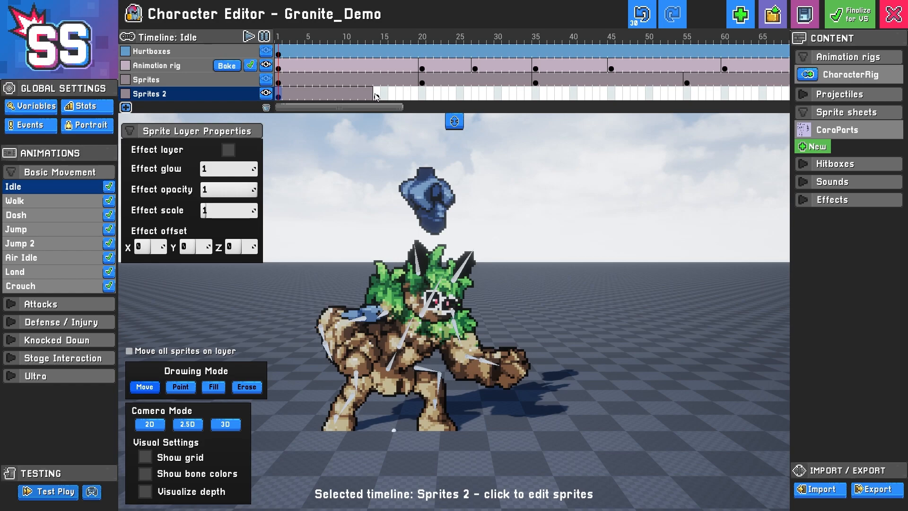
drag(376, 96, 308, 96)
key(space)
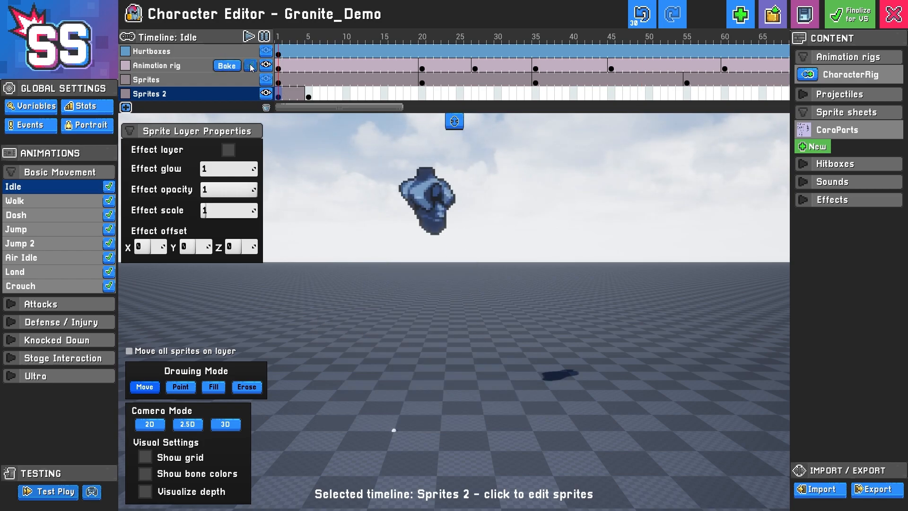
Bake the animation rig into a new sprites timeline and hide the original rig
click(228, 80)
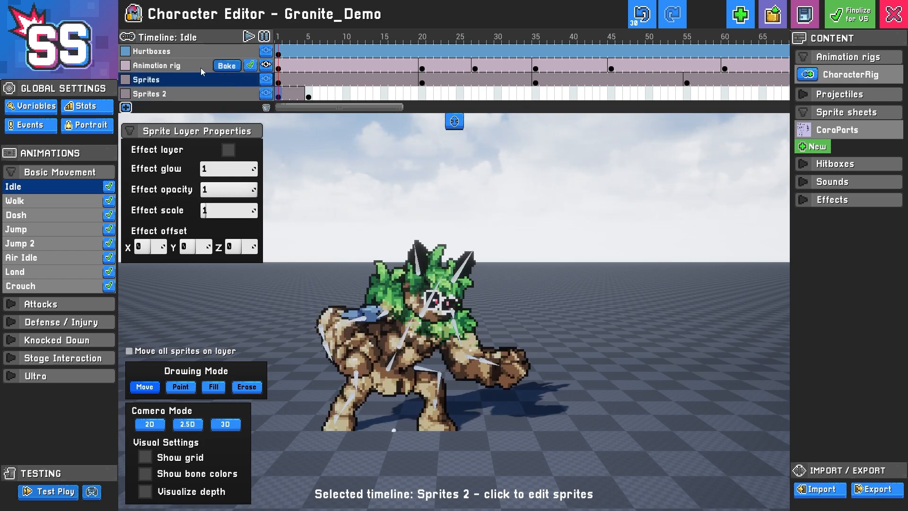
click(236, 68)
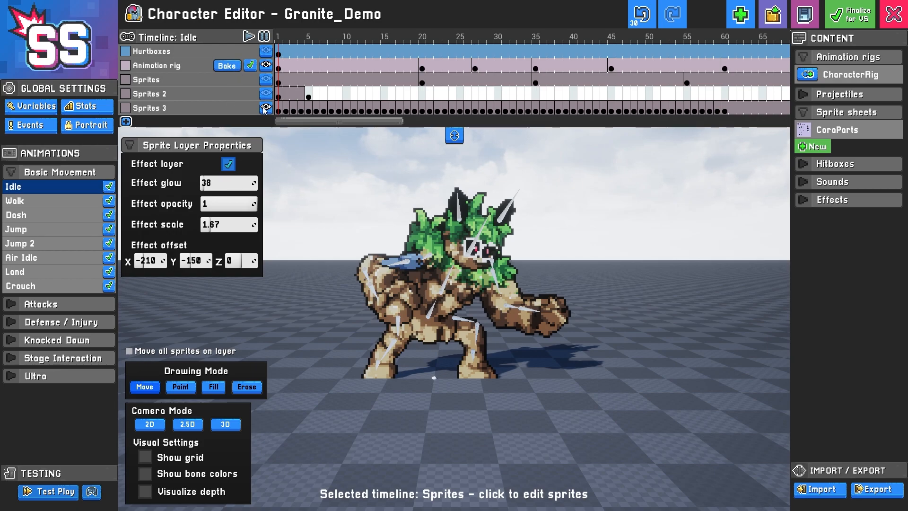
click(267, 65)
Scrub through the baked Sprites 3 frames and add an empty keyframe at frame 61
drag(279, 109, 520, 111)
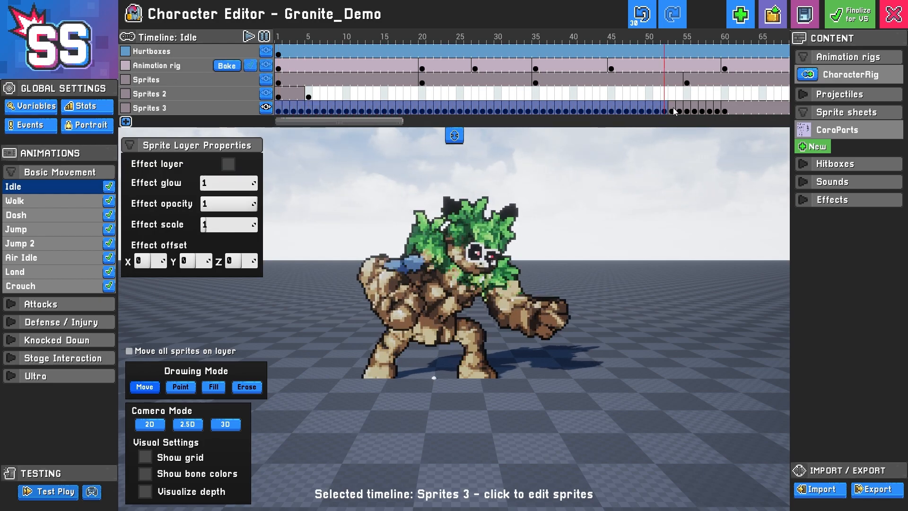
click(732, 110)
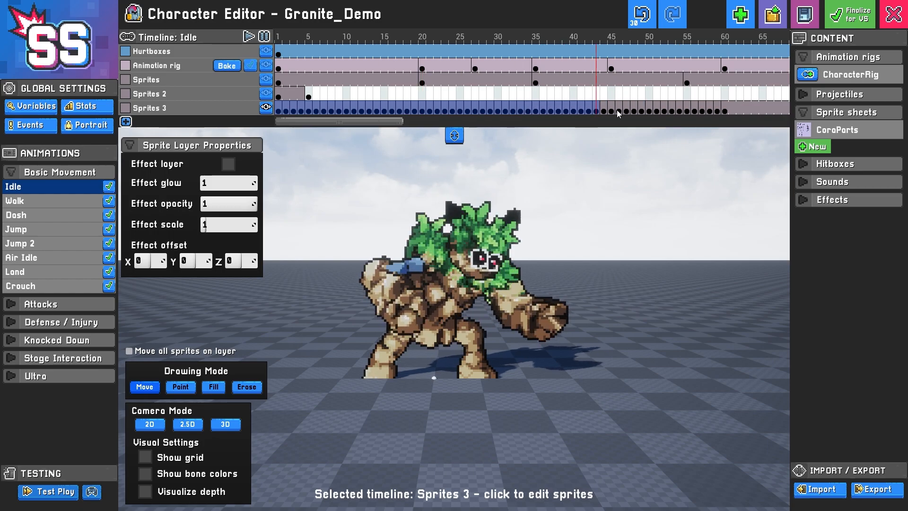
key(F7)
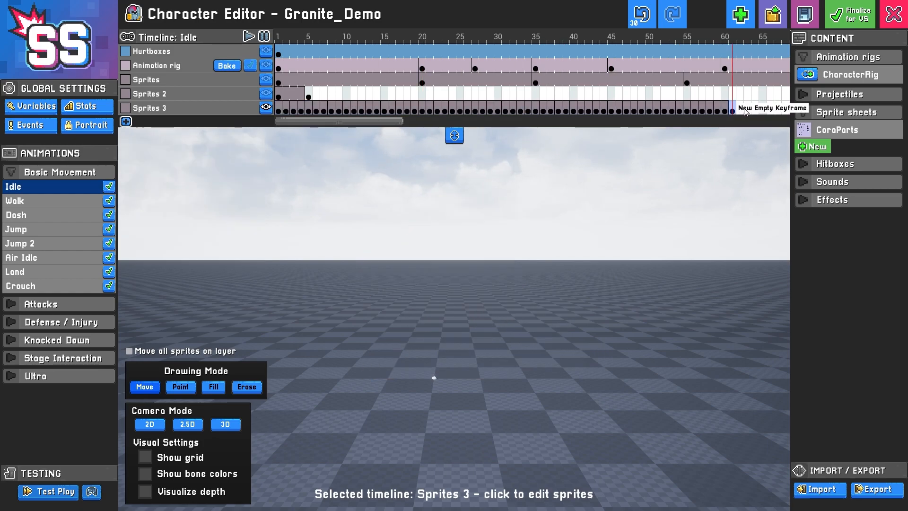
click(672, 110)
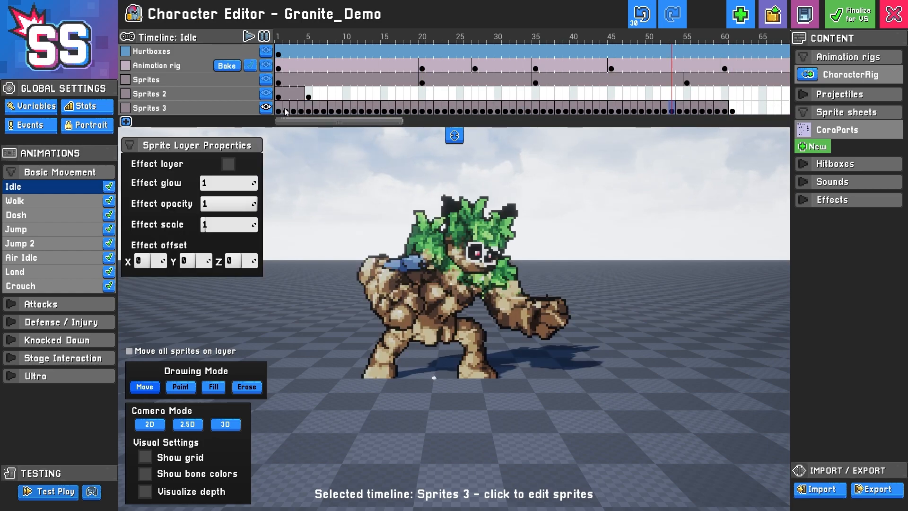
Paint the blue rock on the character's back orange at frame 17 of Sprites 3 with brush size 1
click(399, 111)
scroll(473, 293, up, 4)
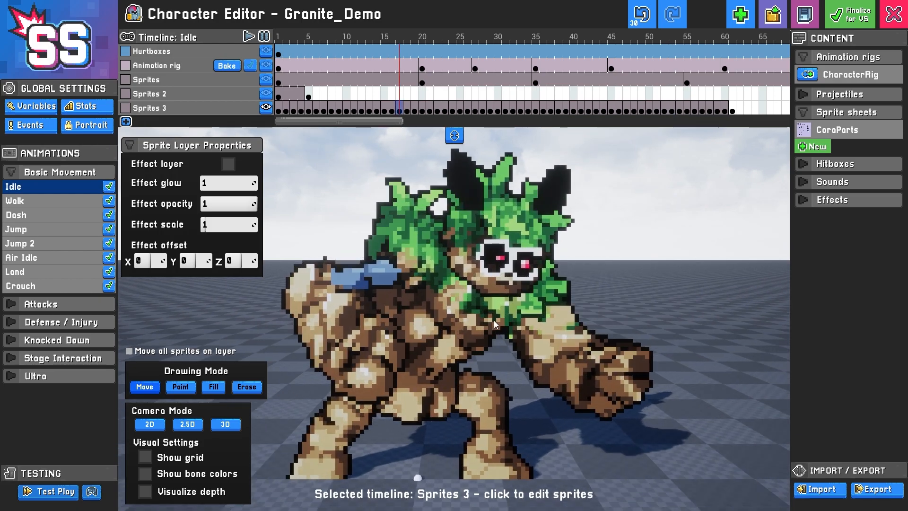
scroll(495, 325, up, 2)
drag(495, 325, 492, 303)
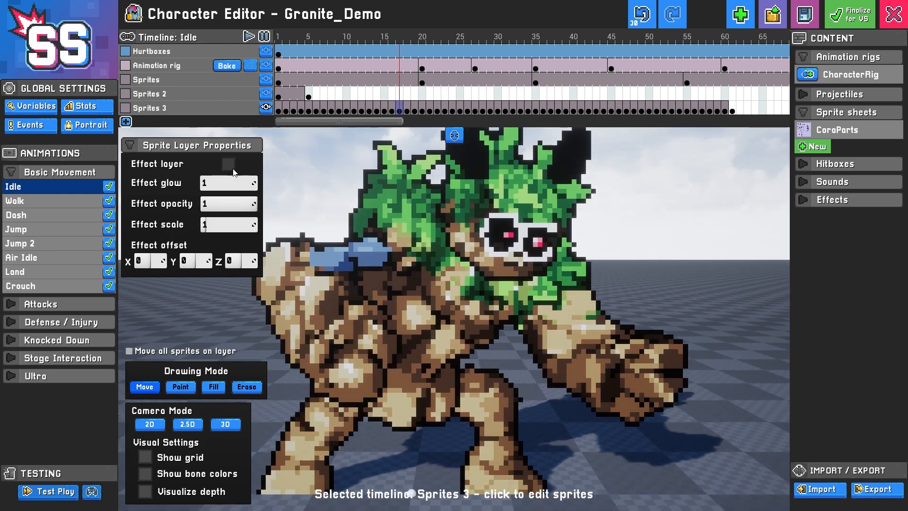
click(181, 386)
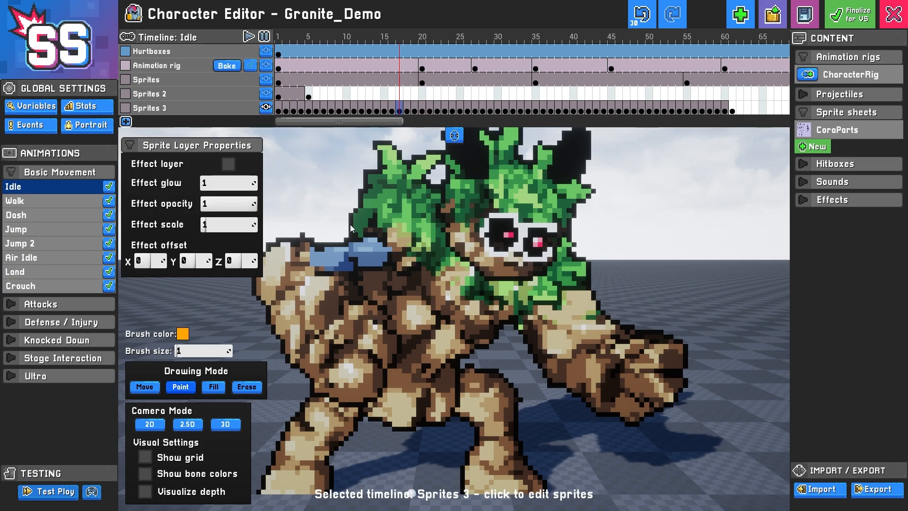
key(a)
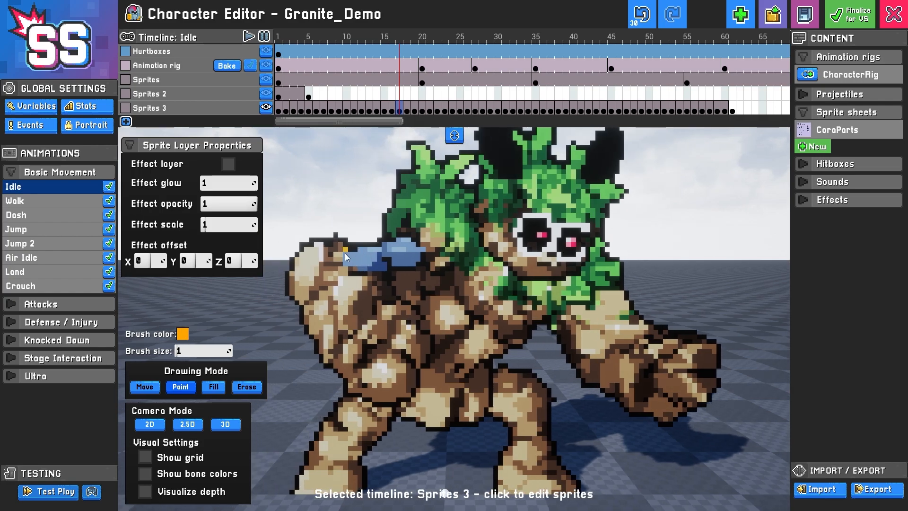
mouse_move(362, 263)
mouse_down()
mouse_move(379, 249)
mouse_move(418, 256)
mouse_up()
scroll(418, 255, down, 4)
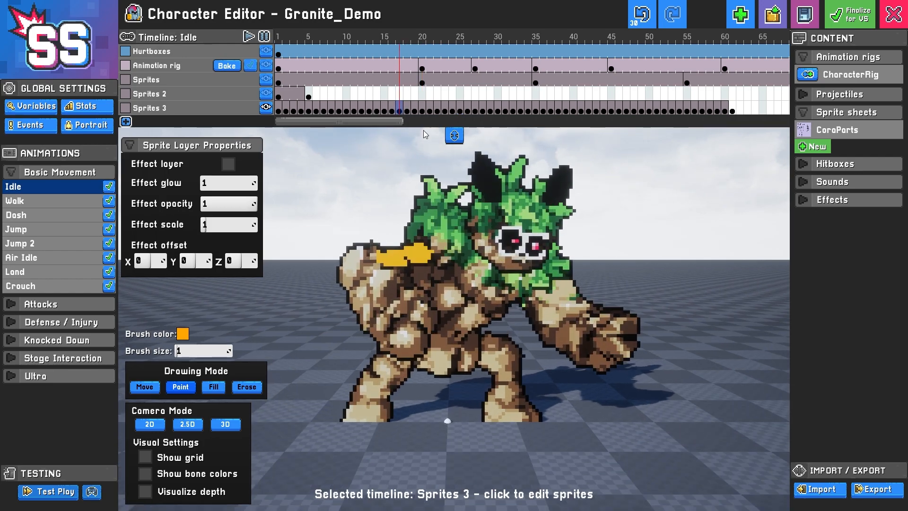
Paint a small orange mark on the blue back rock at frame 19 and compare the neighbouring baked frames
click(422, 106)
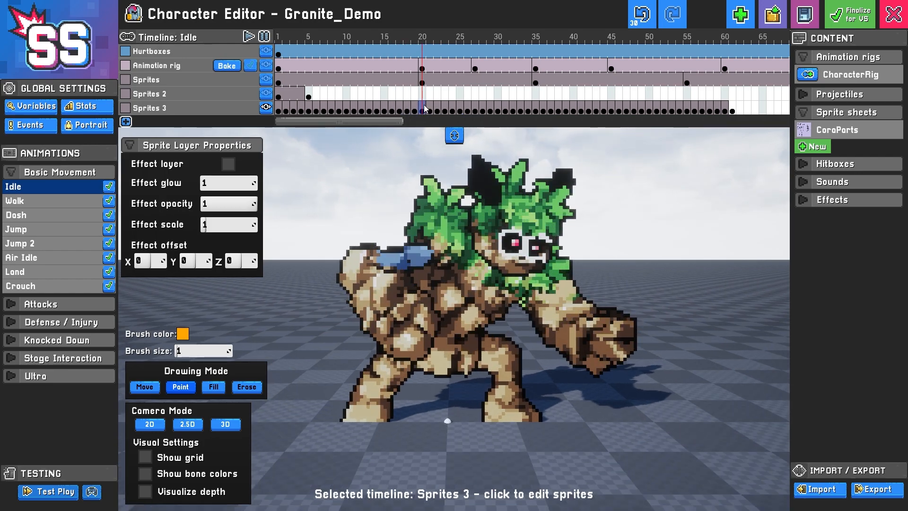
click(451, 107)
drag(399, 257, 419, 254)
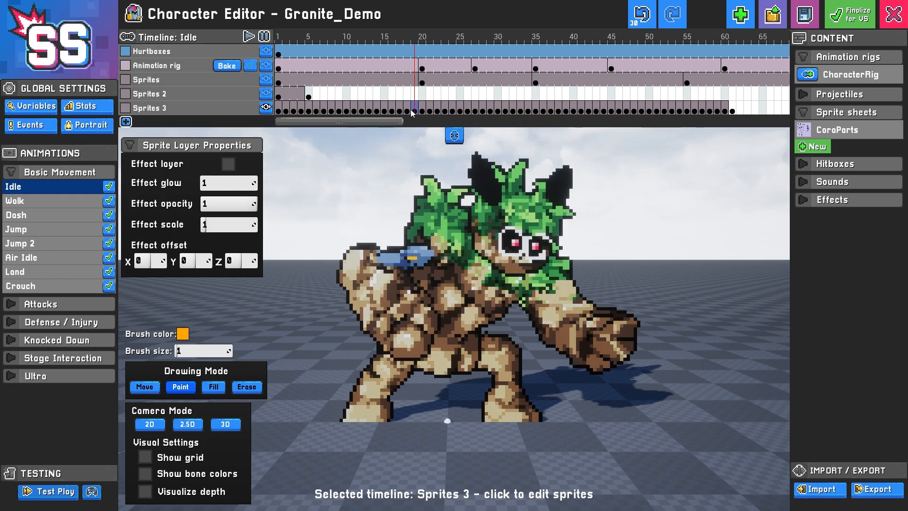
mouse_move(393, 112)
mouse_down()
mouse_move(456, 112)
mouse_move(381, 113)
mouse_move(408, 113)
mouse_move(398, 112)
mouse_up()
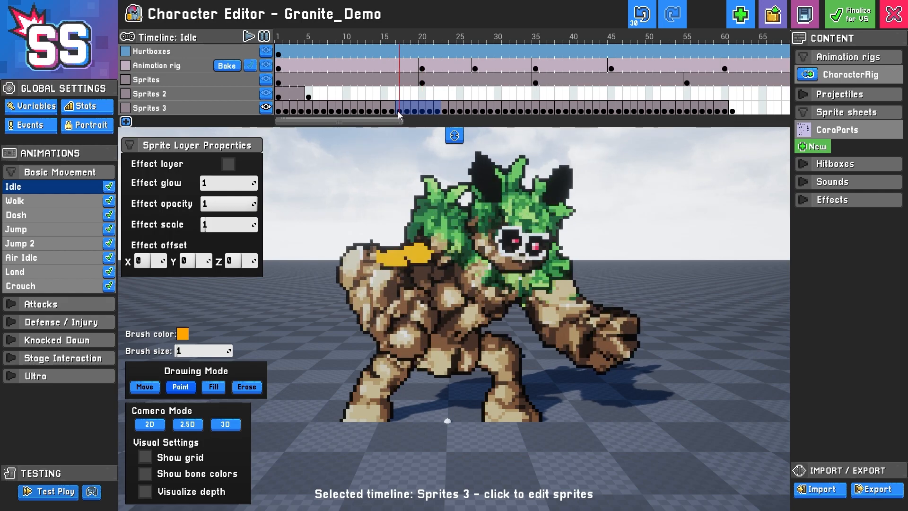
scroll(480, 227, down, 2)
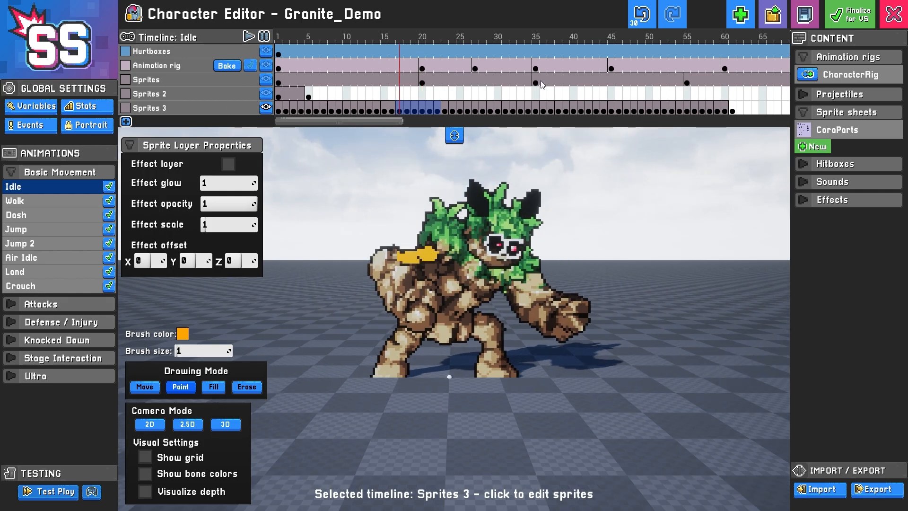
click(189, 108)
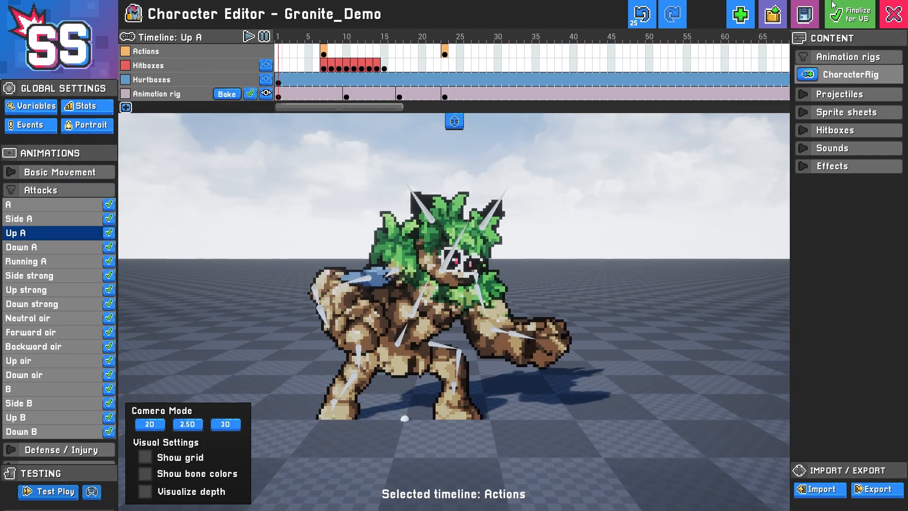
Save the character under the name Granite_Demo
click(804, 15)
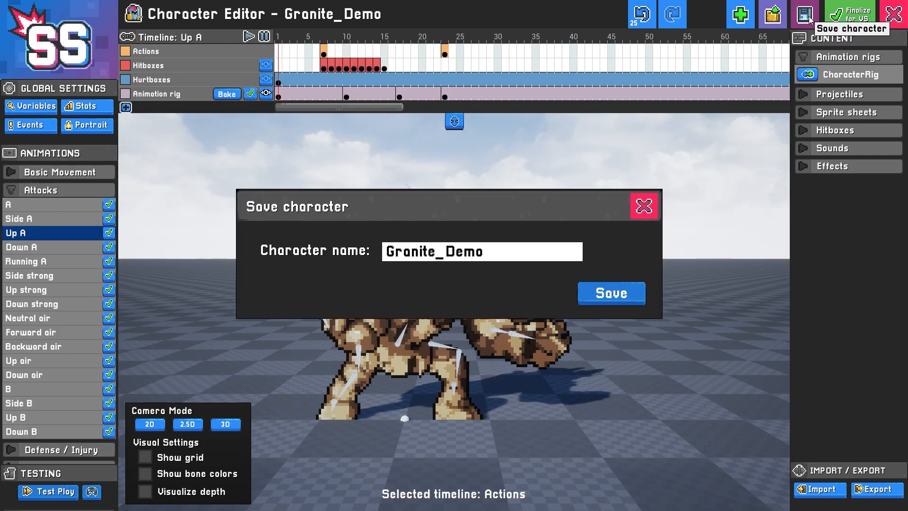
click(615, 294)
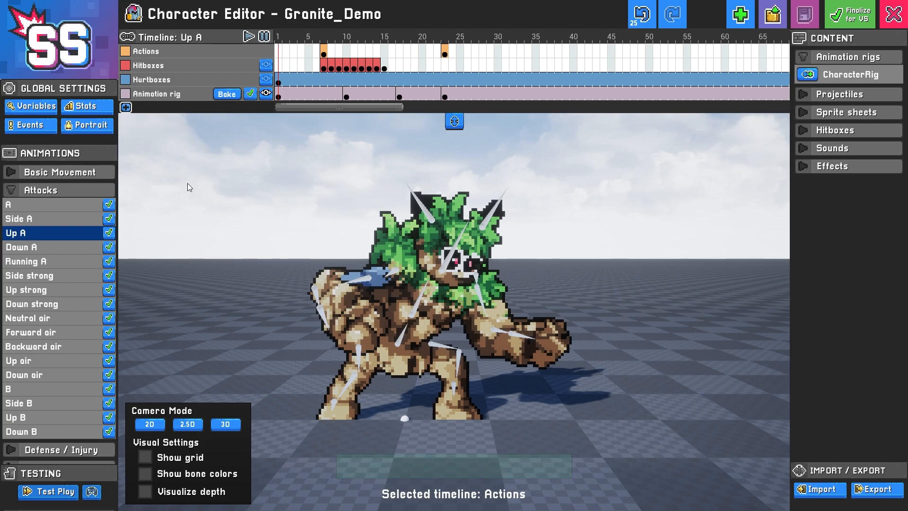
Show the hitboxes and hurtboxes of the Up A attack and select the body hurtbox at frame 1
click(324, 68)
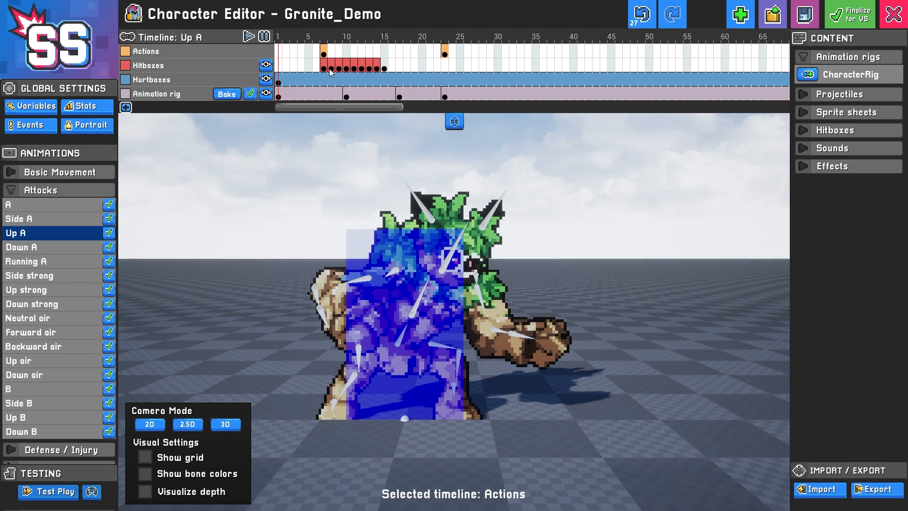
click(326, 69)
click(278, 82)
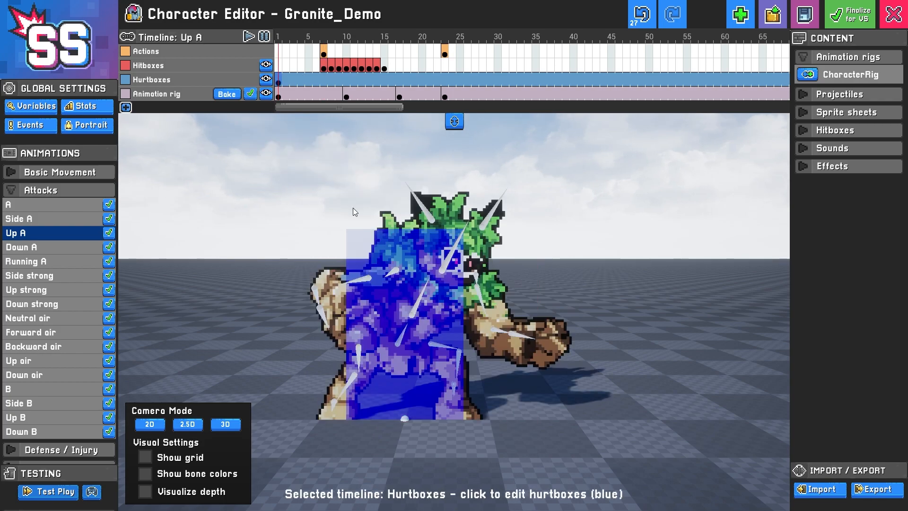
click(374, 265)
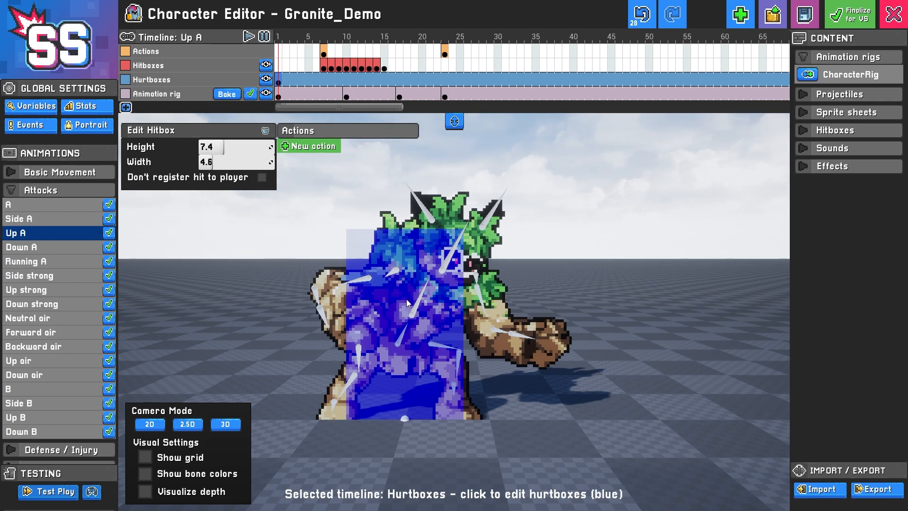
Resize the selected body hurtbox at frame 1 to height 9.4 and width 4.3, and enable Don't register hit to player
mouse_move(222, 147)
mouse_down()
mouse_move(237, 147)
mouse_move(216, 162)
mouse_move(237, 162)
mouse_move(213, 162)
mouse_move(242, 148)
mouse_move(232, 147)
mouse_up()
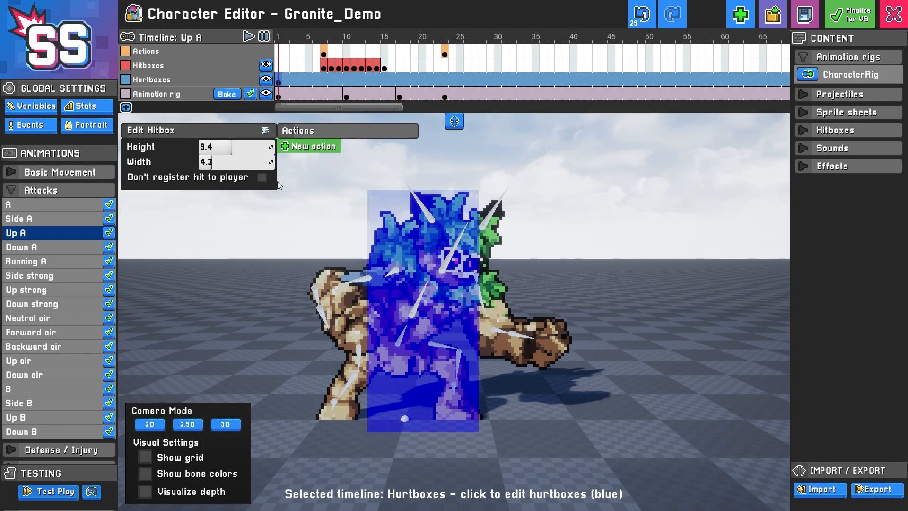
click(262, 178)
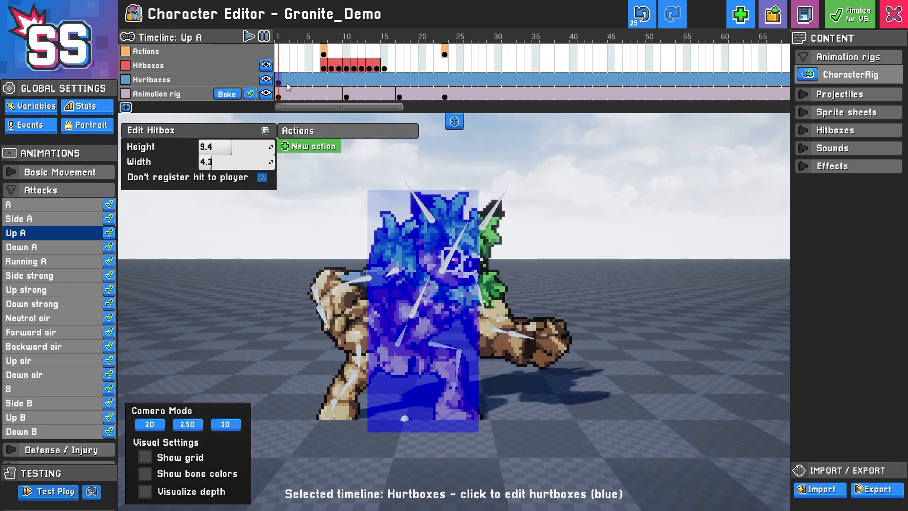
Add a new hurtbox keyframe at frame 9 of Up A and move its default hurtbox up over the character's head
click(331, 81)
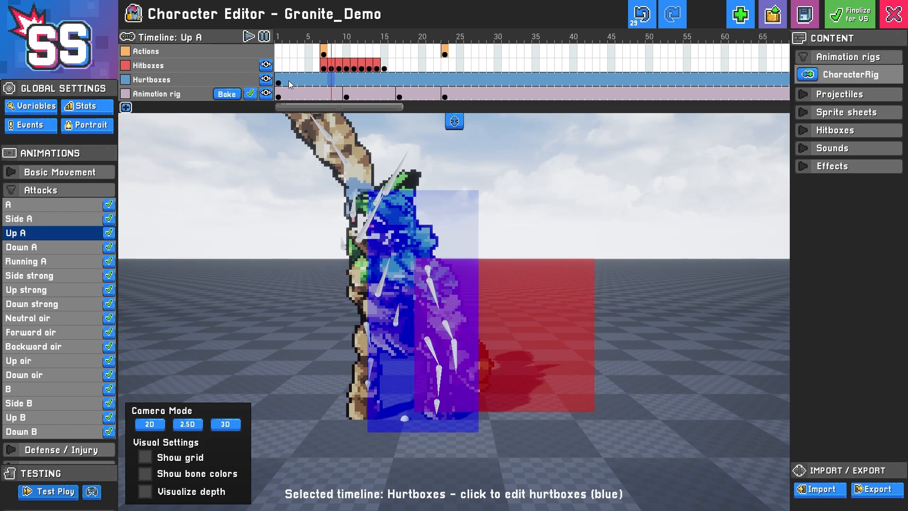
click(273, 79)
click(278, 80)
click(336, 81)
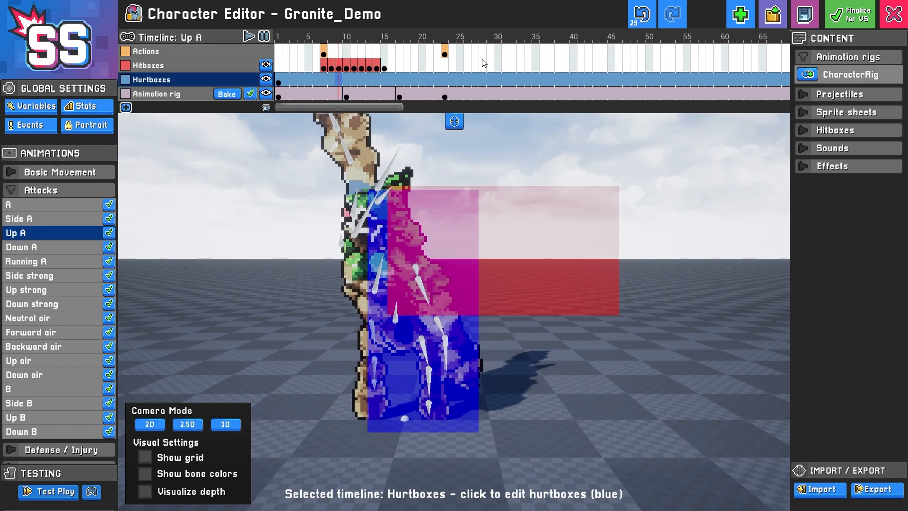
click(806, 131)
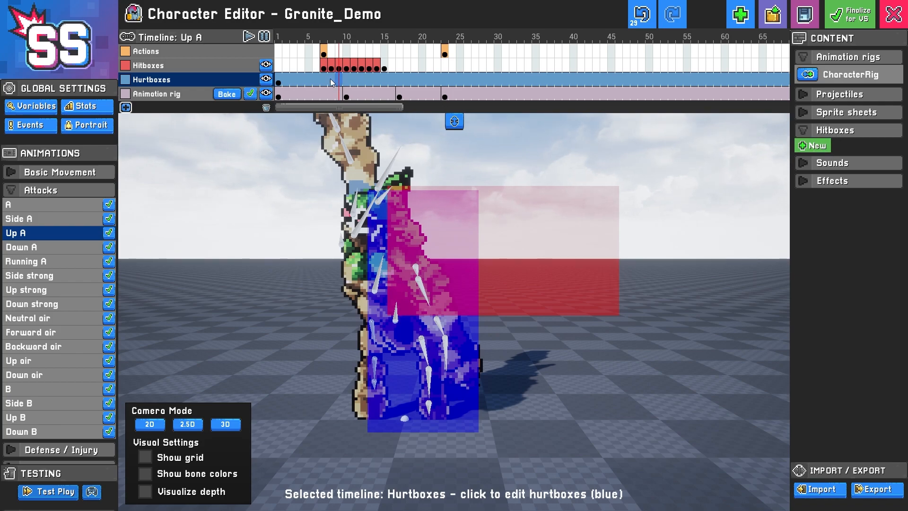
click(807, 151)
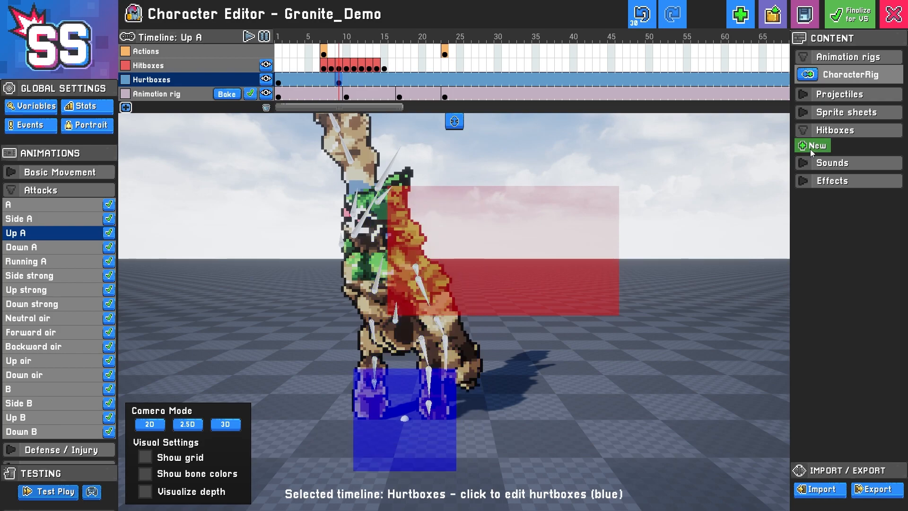
drag(410, 390, 361, 196)
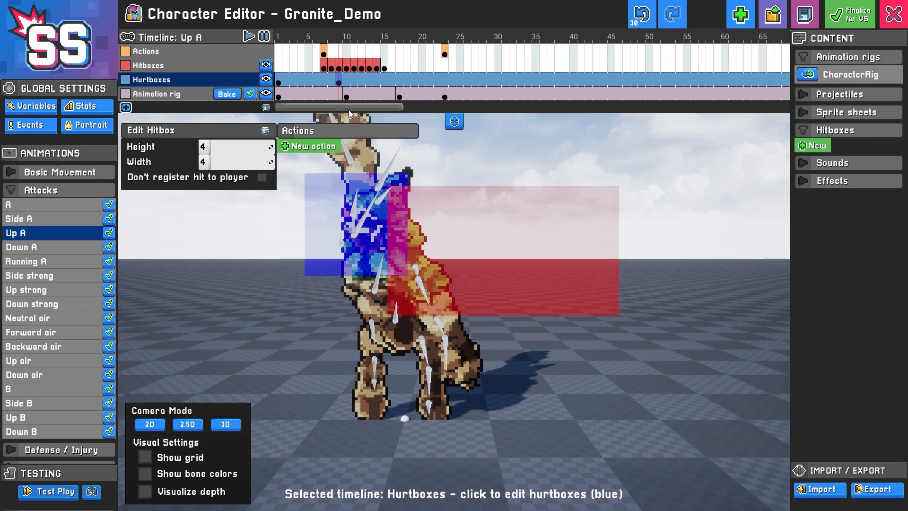
Compare the hurtboxes at frames 1 and 9, stepping through the frames between, and inspect the frame 1 hurtbox's settings
click(277, 81)
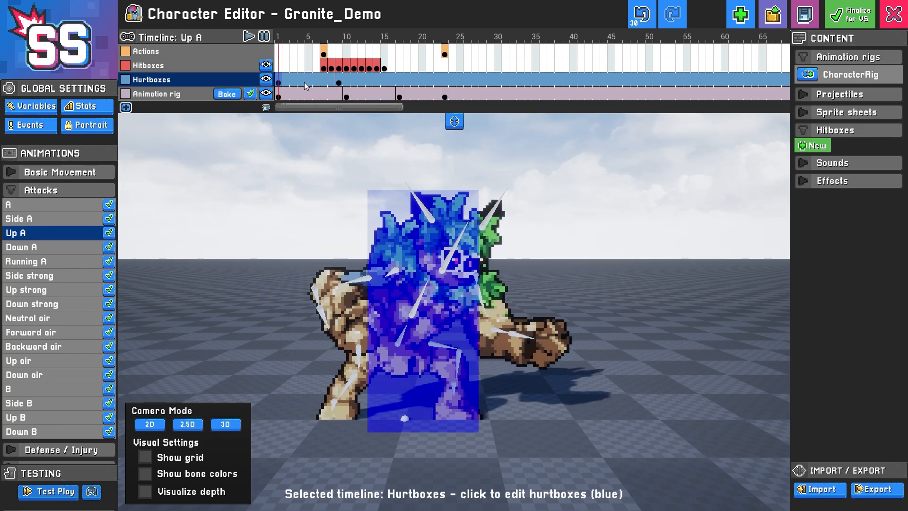
drag(283, 83, 337, 81)
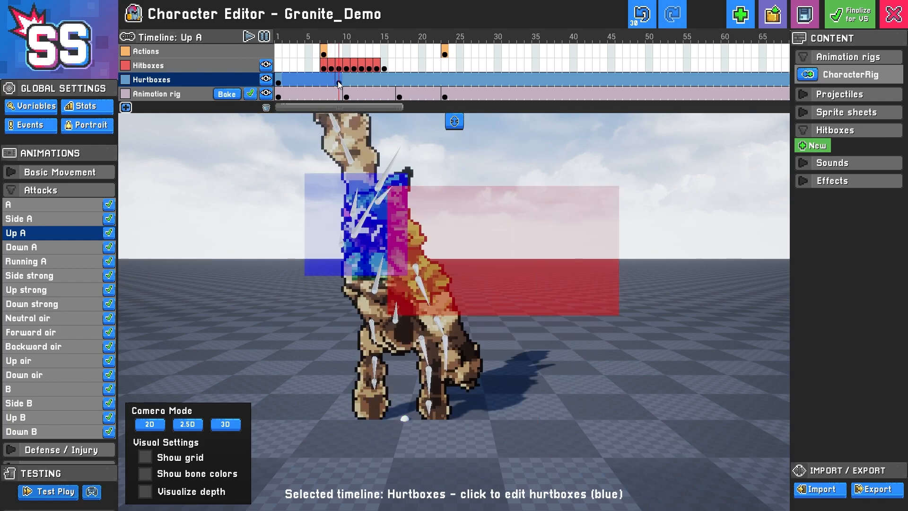
click(340, 82)
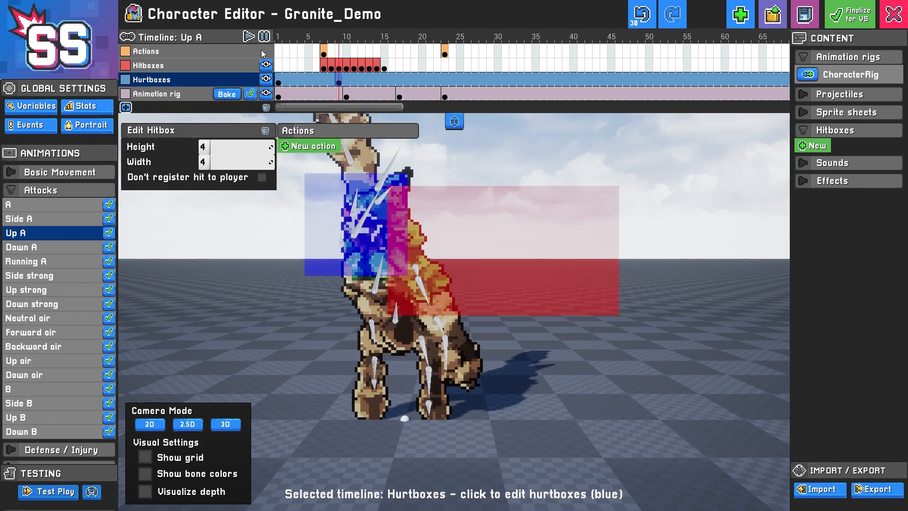
click(279, 81)
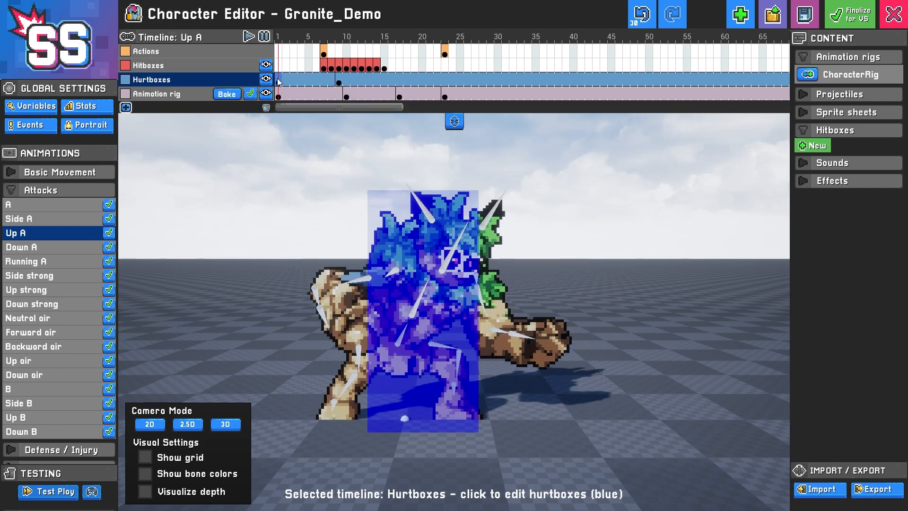
click(289, 81)
drag(289, 80, 330, 80)
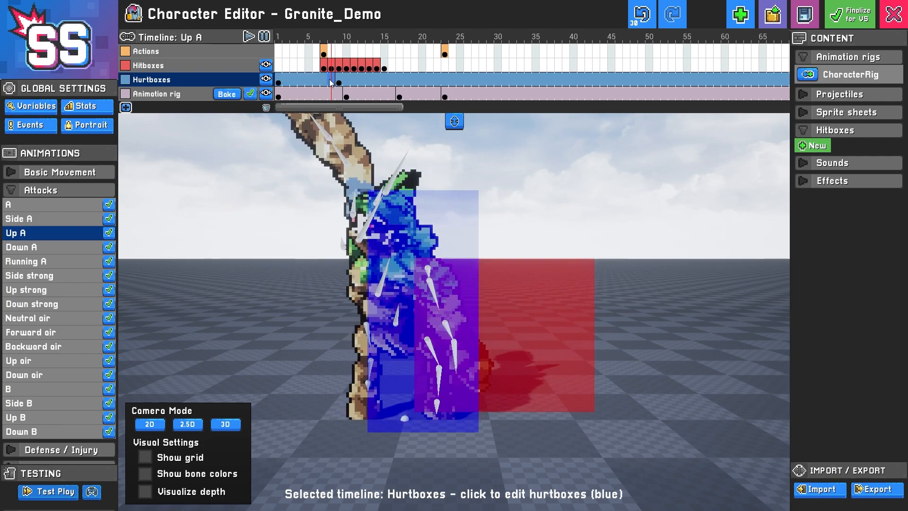
click(278, 81)
click(380, 198)
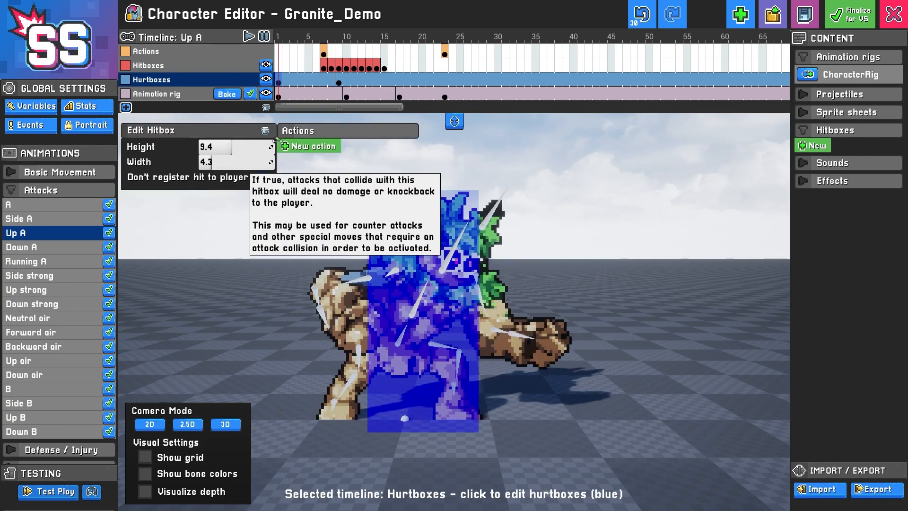
Resize the frame 9 hurtbox to height 8.2 and width 7.3 and position it over the character's whole body
click(339, 80)
click(340, 218)
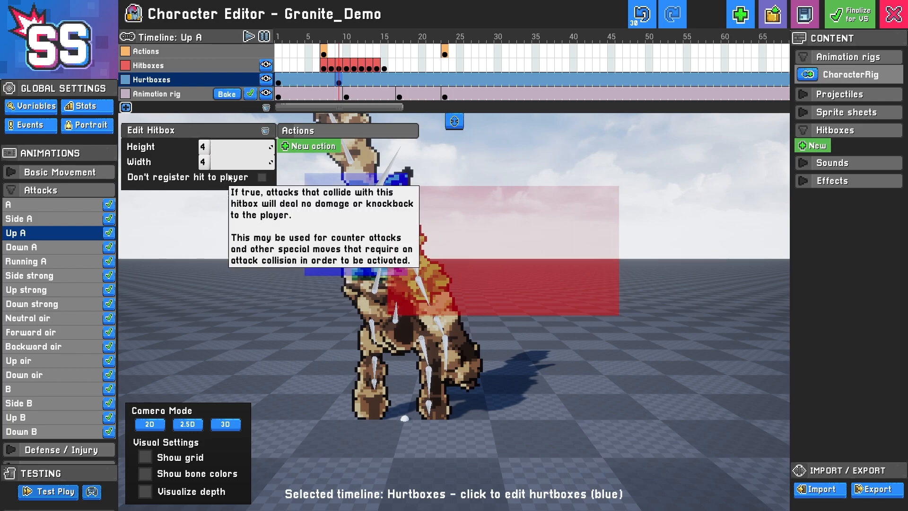
drag(211, 162, 229, 147)
drag(292, 188, 356, 275)
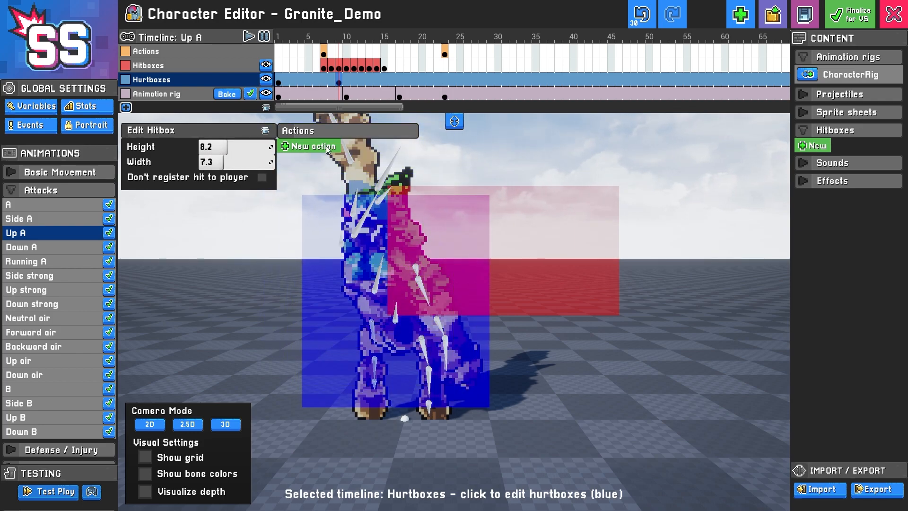
Copy the hurtbox keyframe from frame 1 and paste it over the one at frame 9
click(279, 82)
key(ctrl+c)
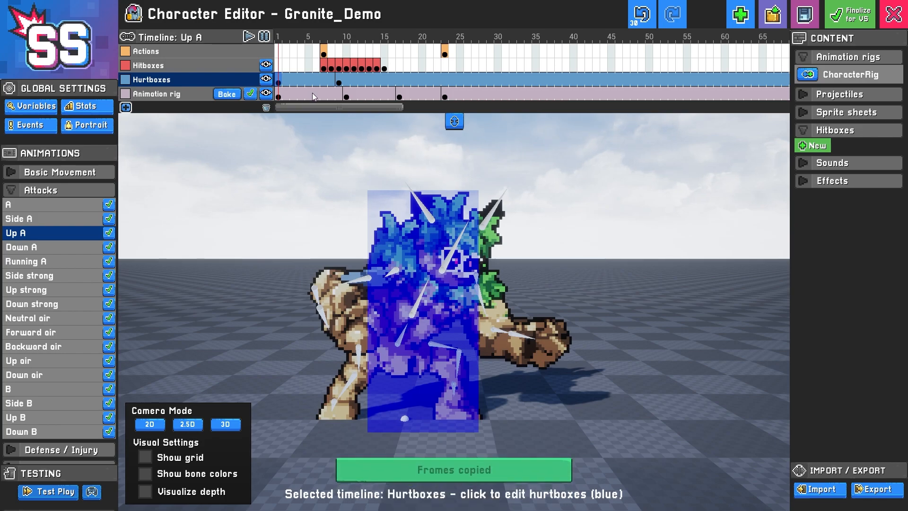
click(339, 82)
key(ctrl+v)
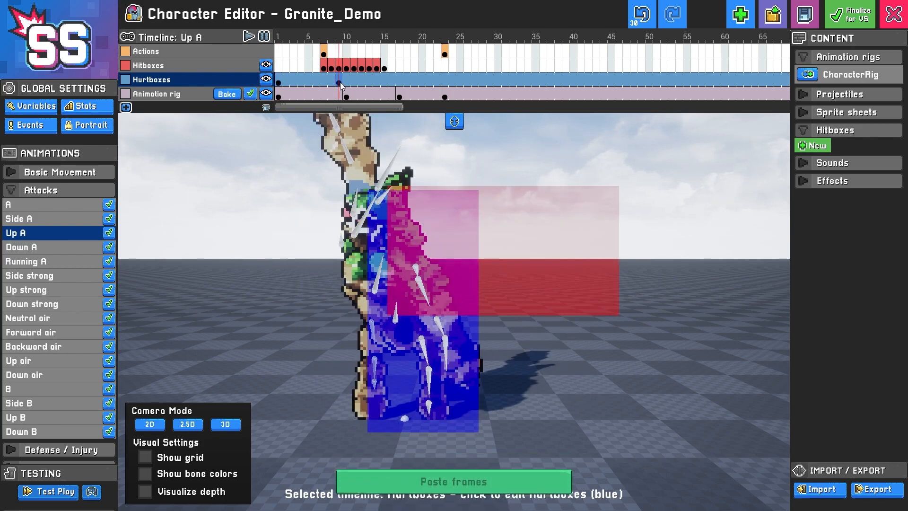
Toggle Don't register hit to player on the pasted frame 9 hurtbox and compare that keyframe with frame 1
click(279, 82)
click(340, 81)
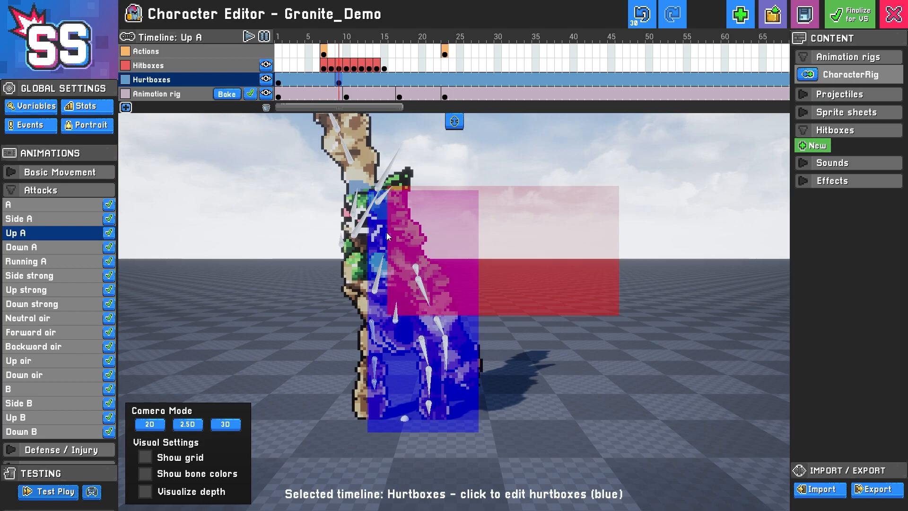
click(382, 243)
click(263, 178)
click(280, 81)
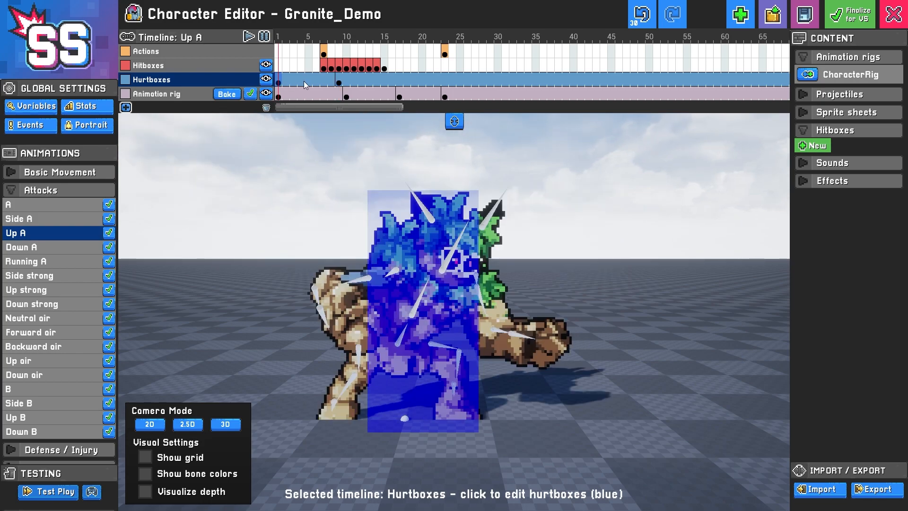
click(338, 82)
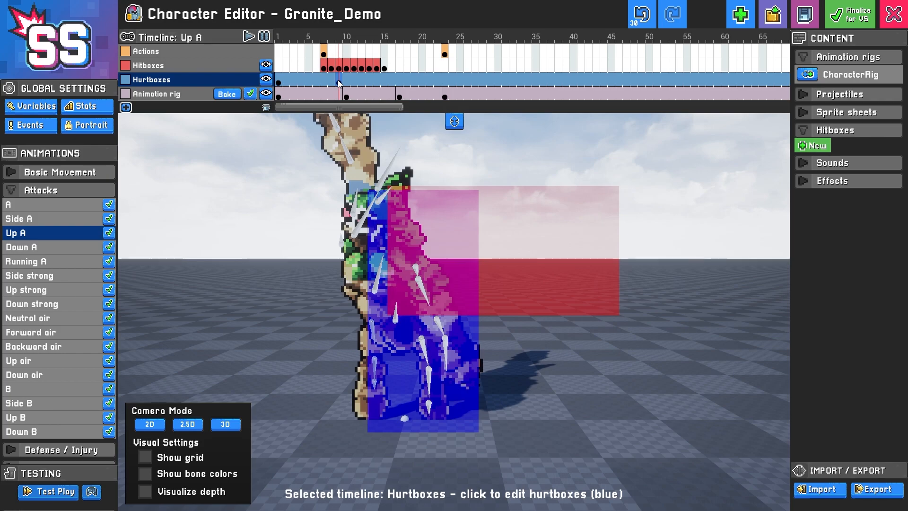
Paste a copy of the frame 1 animation rig keyframe at frame 5 and delete the copy
click(281, 84)
click(280, 96)
key(ctrl+c)
click(311, 93)
key(ctrl+v)
drag(282, 96, 311, 98)
click(310, 97)
key(Delete)
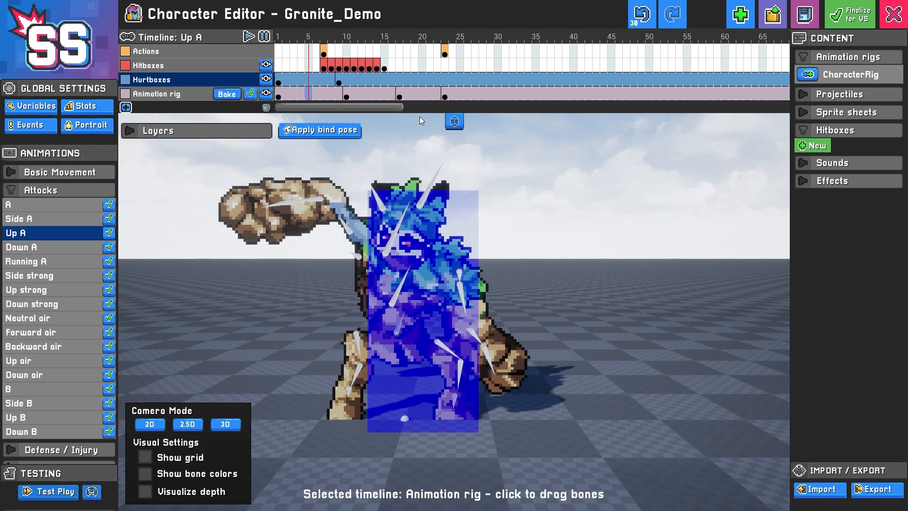
Copy the animation rig keyframe from frame 17 to frame 5 and check the frames before it
click(400, 97)
key(ctrl+c)
click(310, 95)
key(ctrl+v)
drag(283, 95, 338, 97)
click(310, 96)
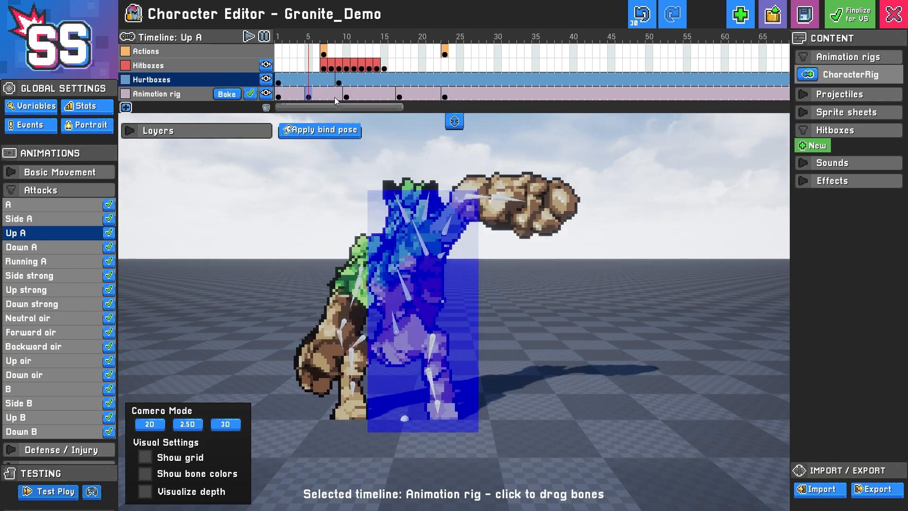
Delete the rig keyframe at frame 5, and delete every keyframe after frame 1 across all the Up A timelines
key(Delete)
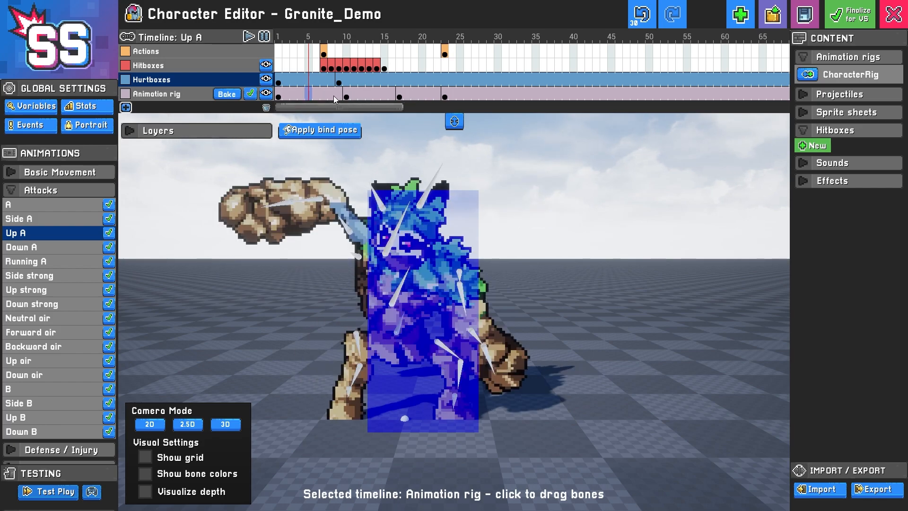
drag(288, 97, 467, 52)
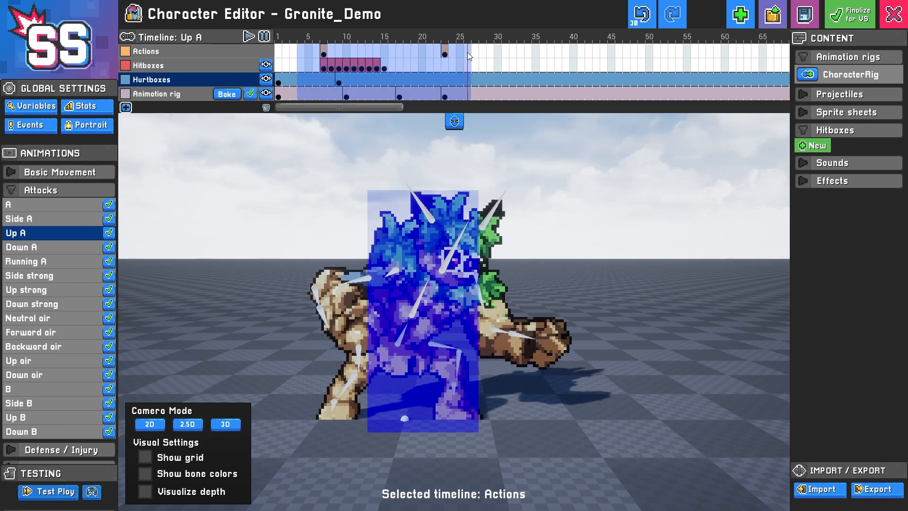
key(Delete)
click(377, 79)
drag(301, 52, 376, 80)
click(317, 74)
drag(302, 93, 451, 90)
click(407, 93)
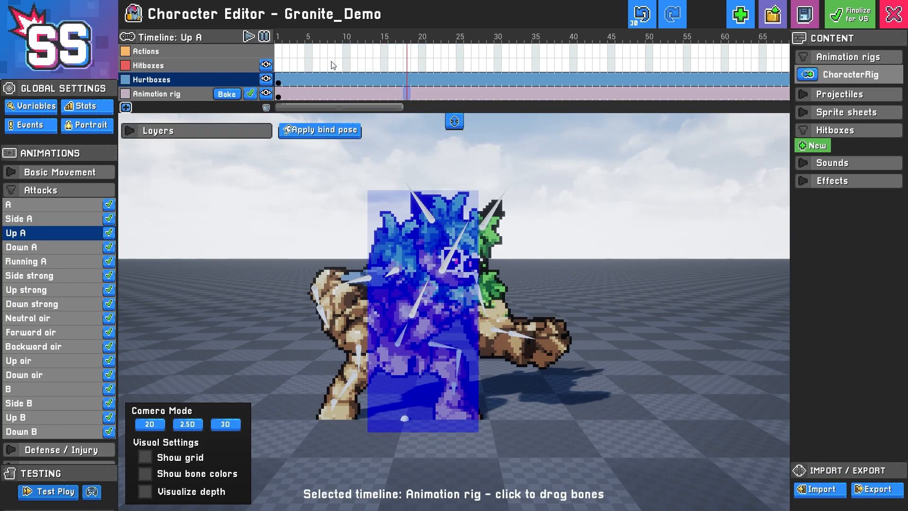
Undo both frame deletions, redo them and undo them again, and check the rig poses at frames 5 and 1
click(648, 18)
click(645, 20)
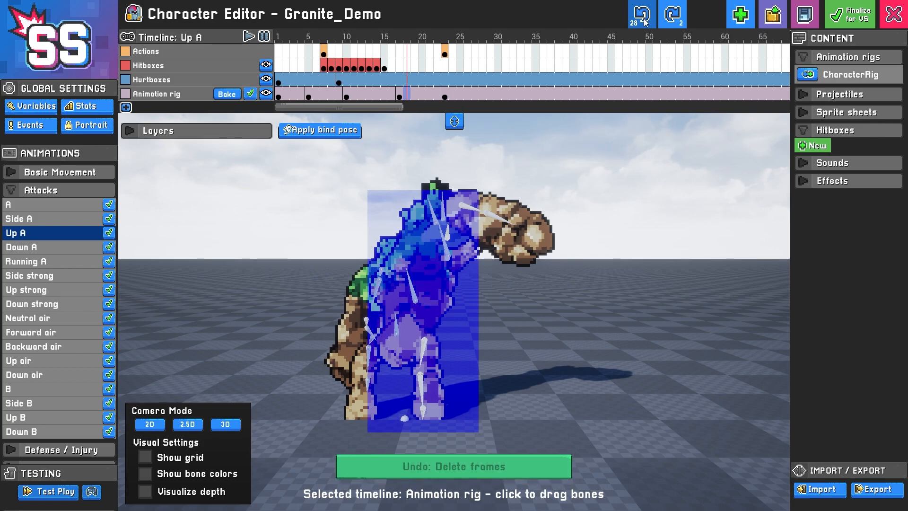
click(679, 18)
click(679, 18)
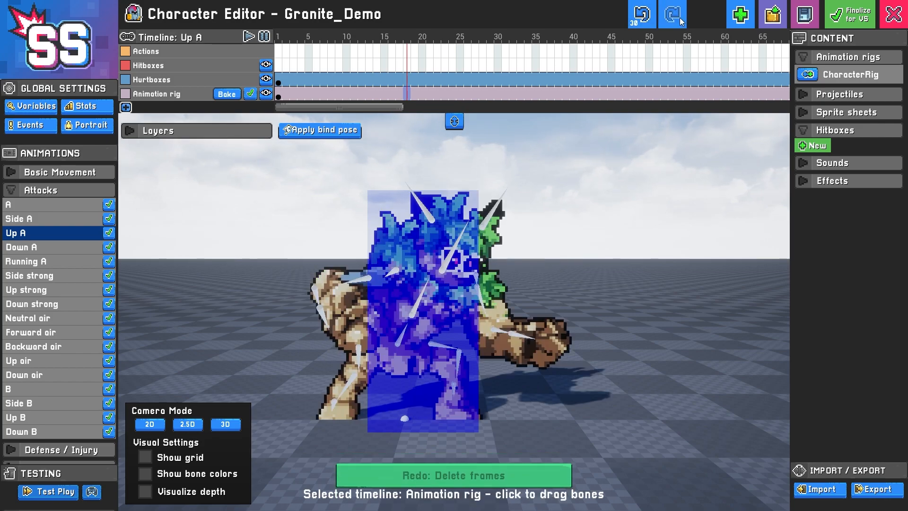
click(642, 20)
click(641, 20)
click(308, 96)
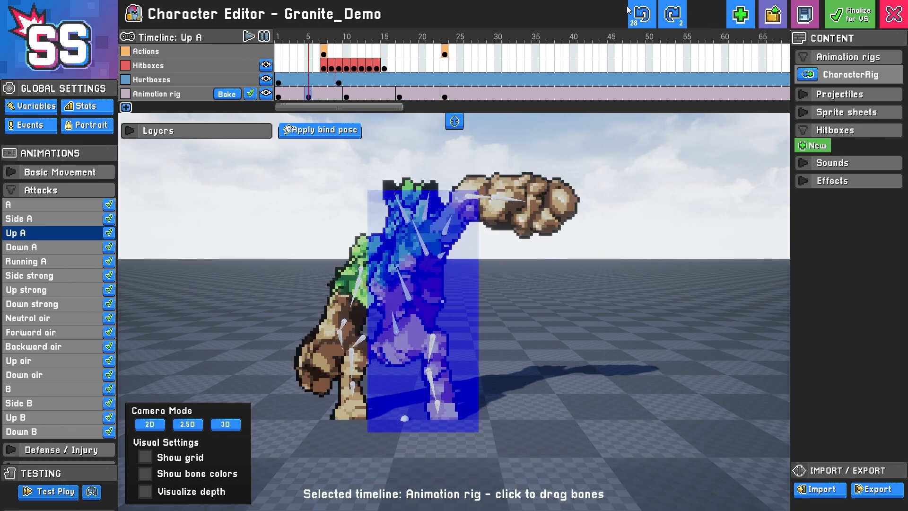
click(281, 97)
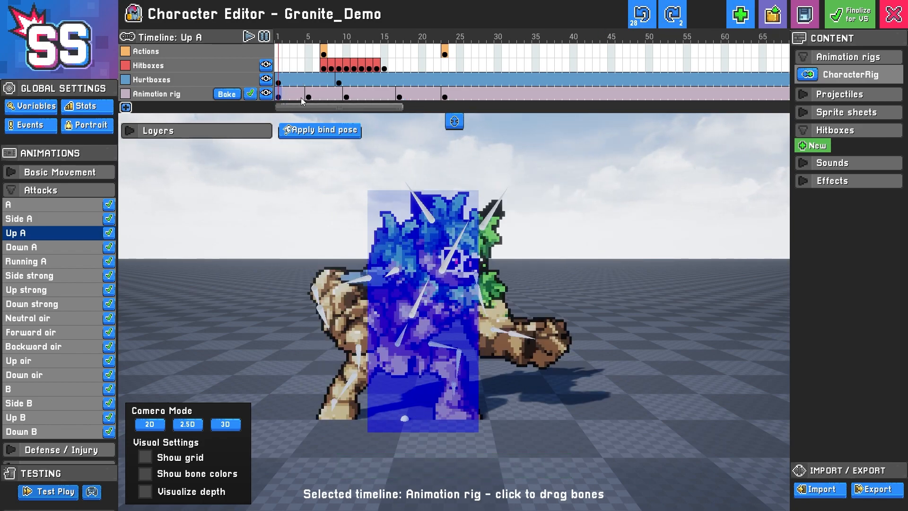
Inspect the Up A hitbox settings at frames 7 and 10, including the Only Hit Aerial Foes option
click(324, 68)
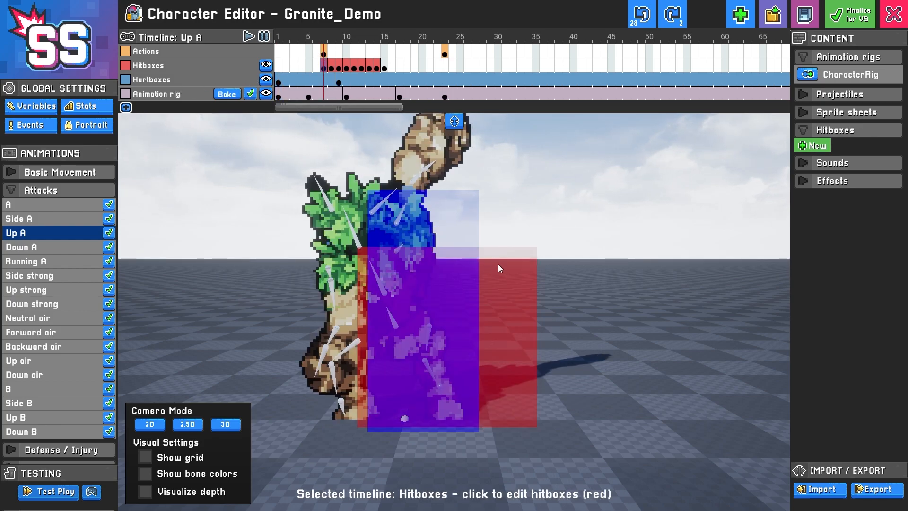
click(507, 283)
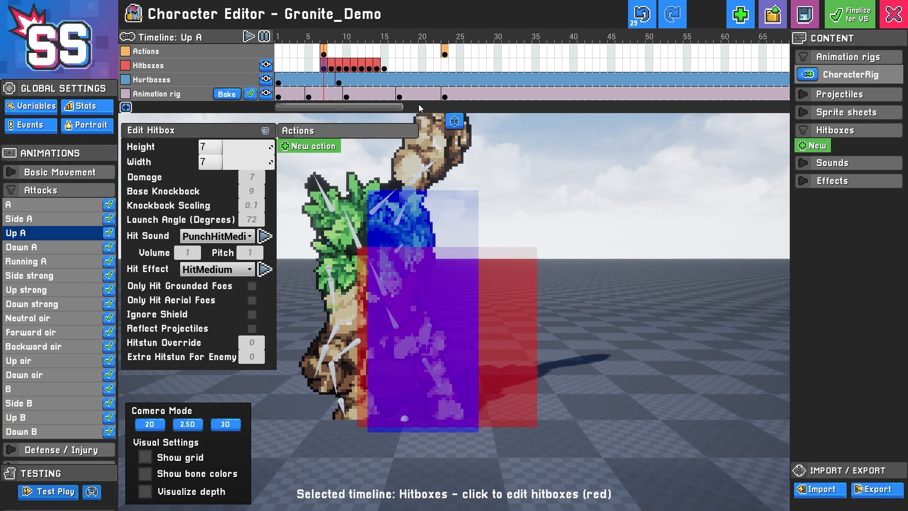
drag(334, 67, 344, 67)
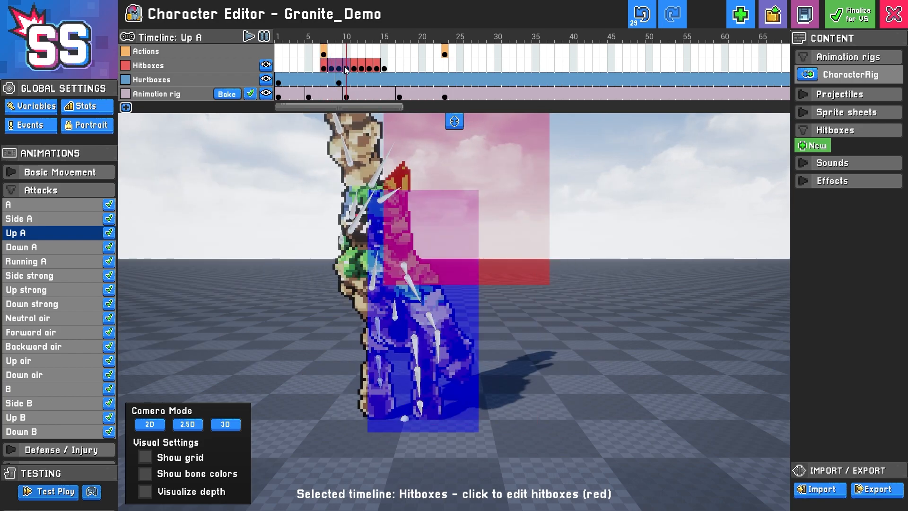
click(527, 170)
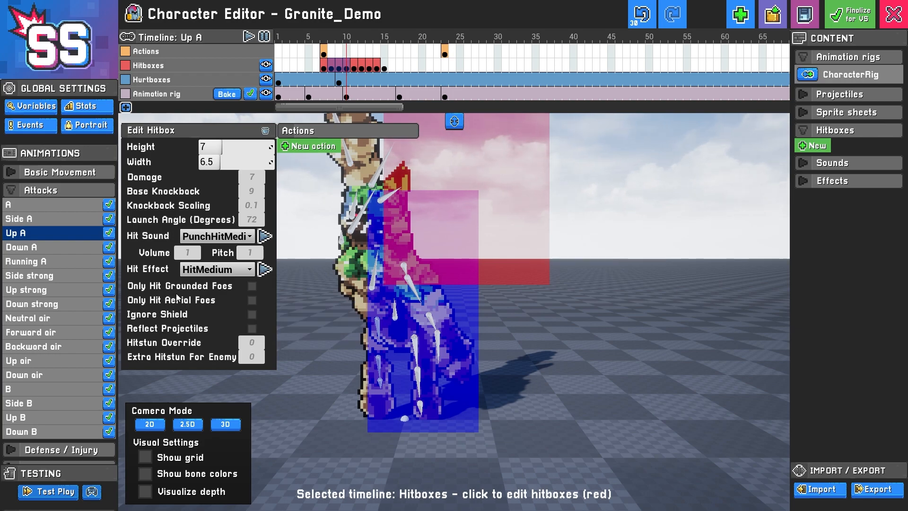
mouse_move(211, 302)
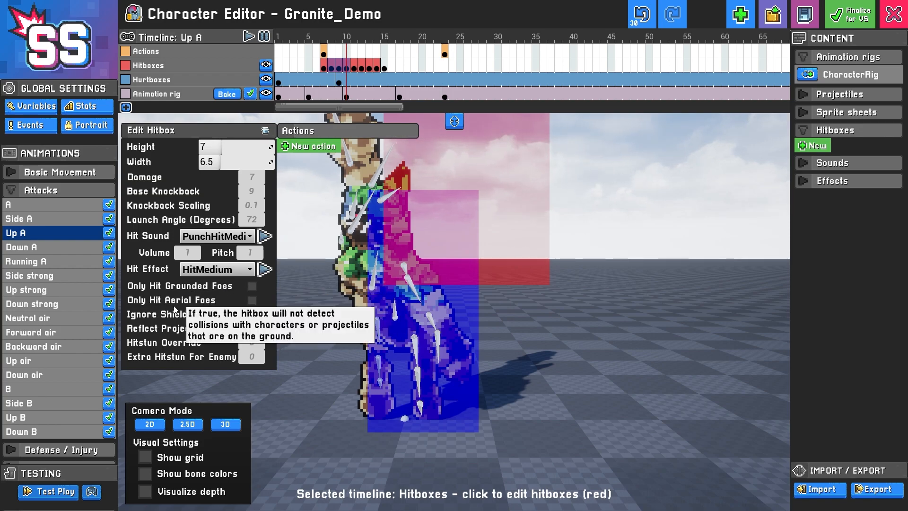
Change the hit sound of the selected Up A hitbox to PunchHitHeavy
click(248, 237)
drag(252, 259, 255, 361)
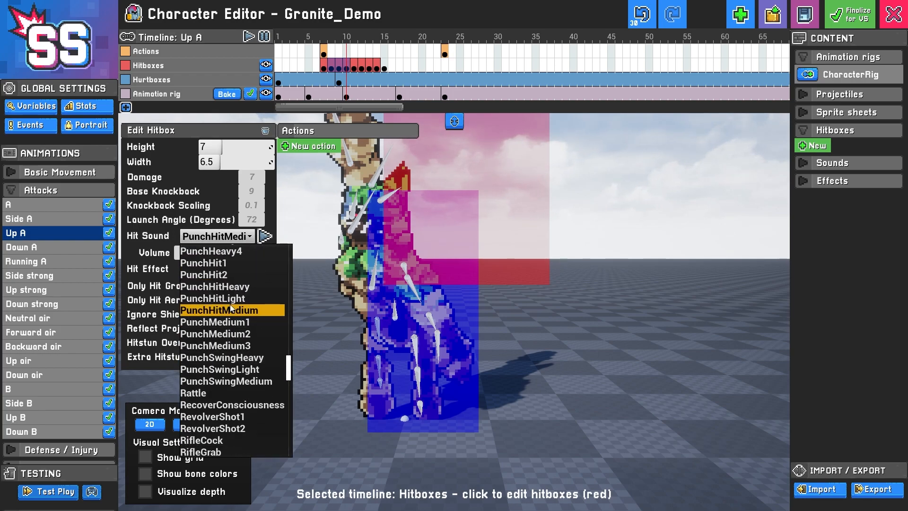
click(234, 288)
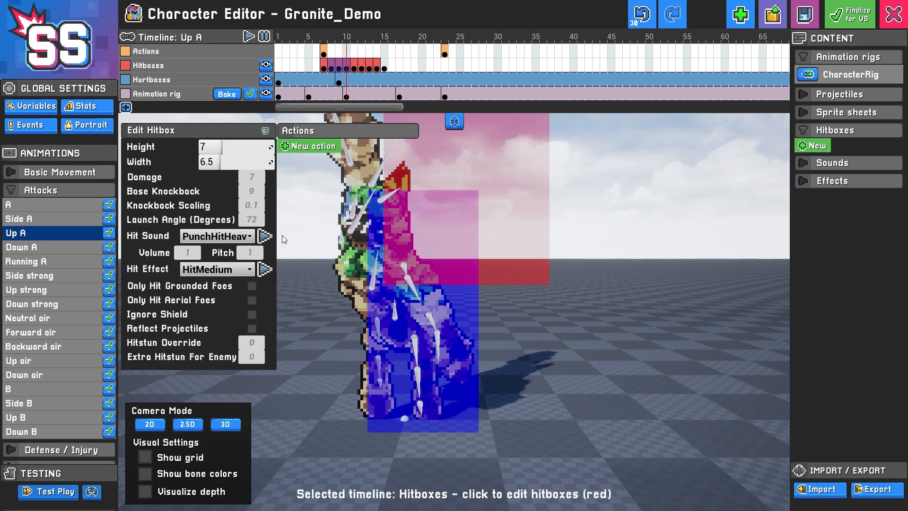
Try the hit sound at volume 2, then set the volume back to 1 and preview it again
click(198, 255)
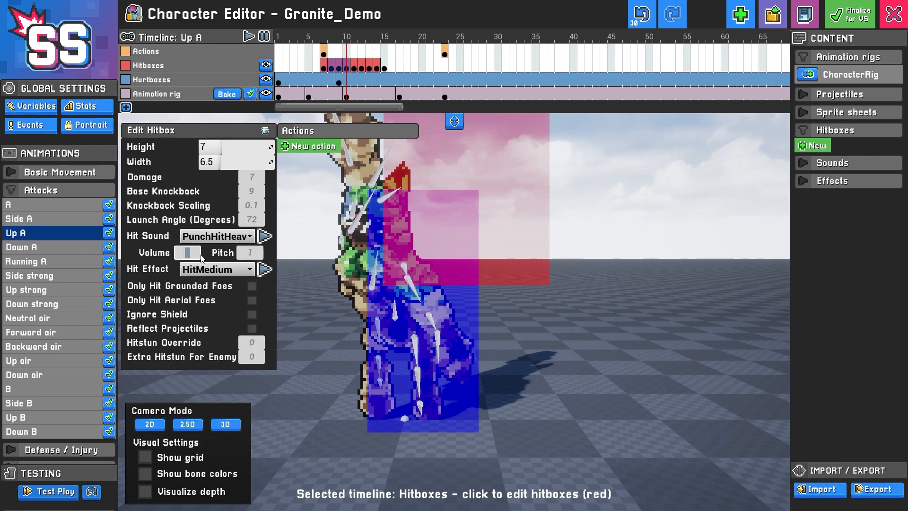
text(2)
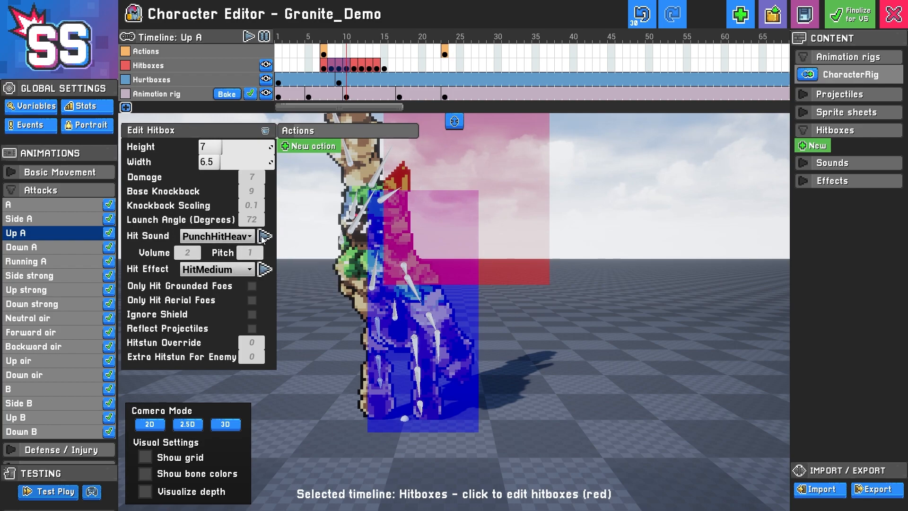
click(178, 252)
text(1)
click(261, 236)
Preview the hit sound at pitch 3 and pitch 2, and set the pitch to 0.5
click(242, 251)
text(3)
click(264, 240)
click(242, 251)
text(2)
click(264, 240)
click(252, 254)
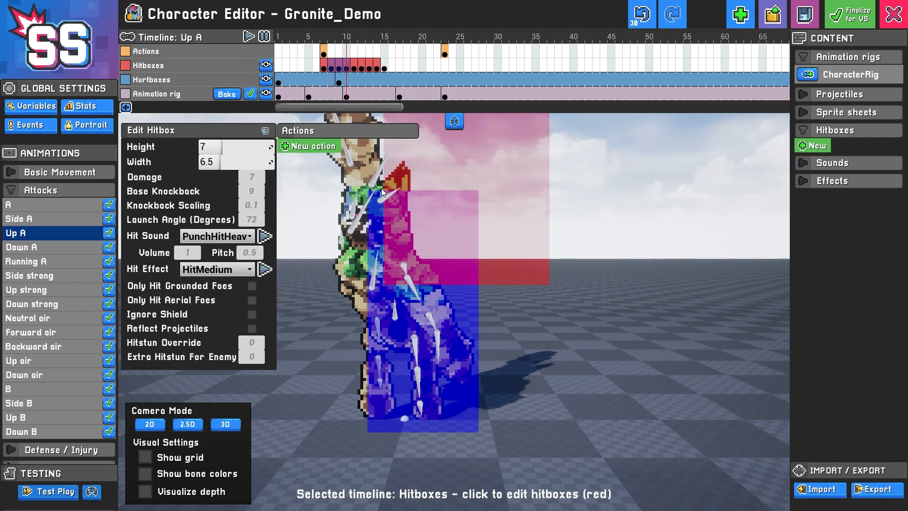
Look through the Up A hitboxes at frames 9, 10 and 11 and the animation rig pose at frame 1
click(339, 67)
click(346, 68)
click(353, 67)
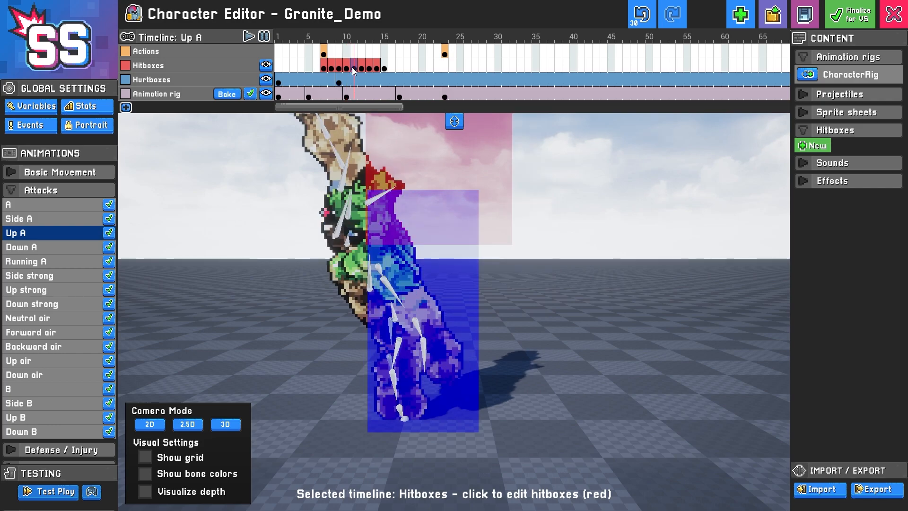
click(279, 97)
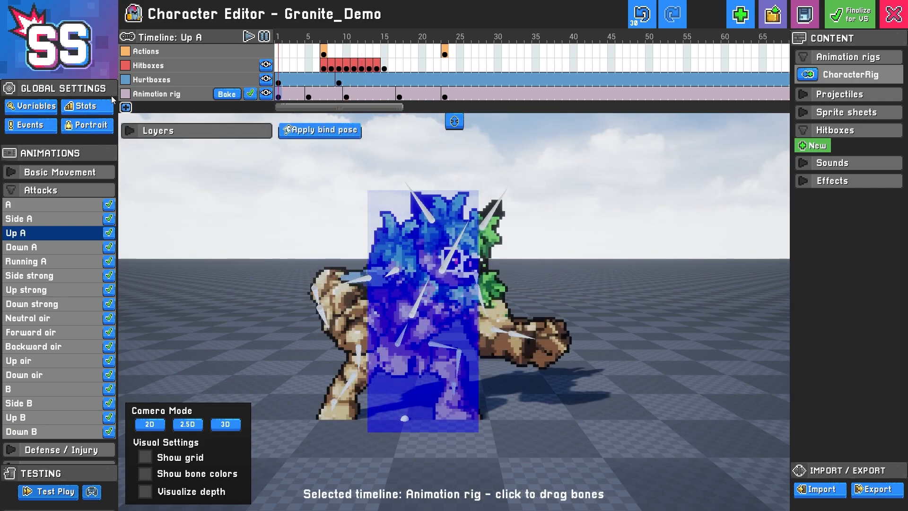
In the character stats, set the max walk speed to 5, run speed to 10 and ground friction to 14.5
click(90, 108)
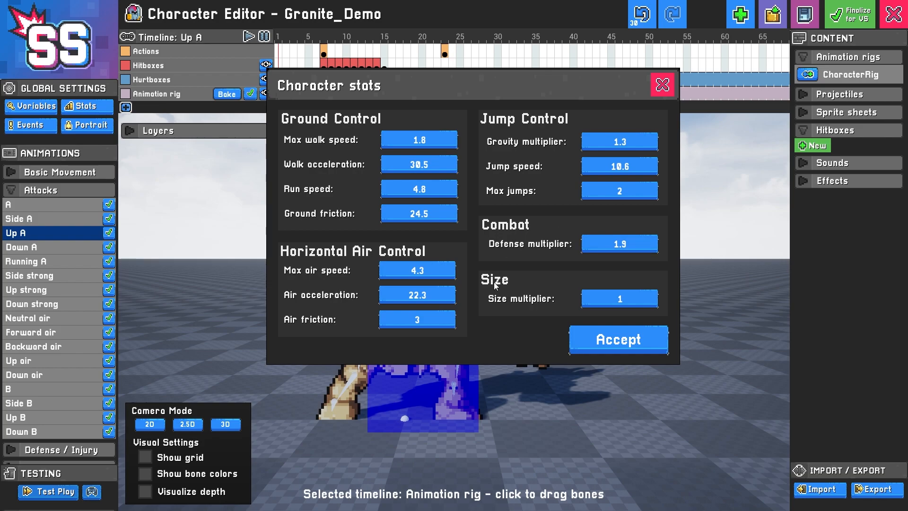
click(427, 139)
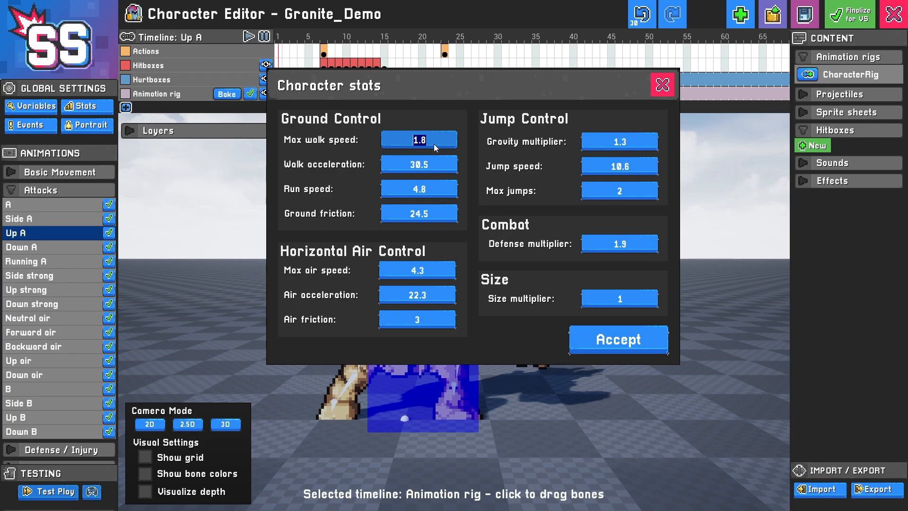
text(5)
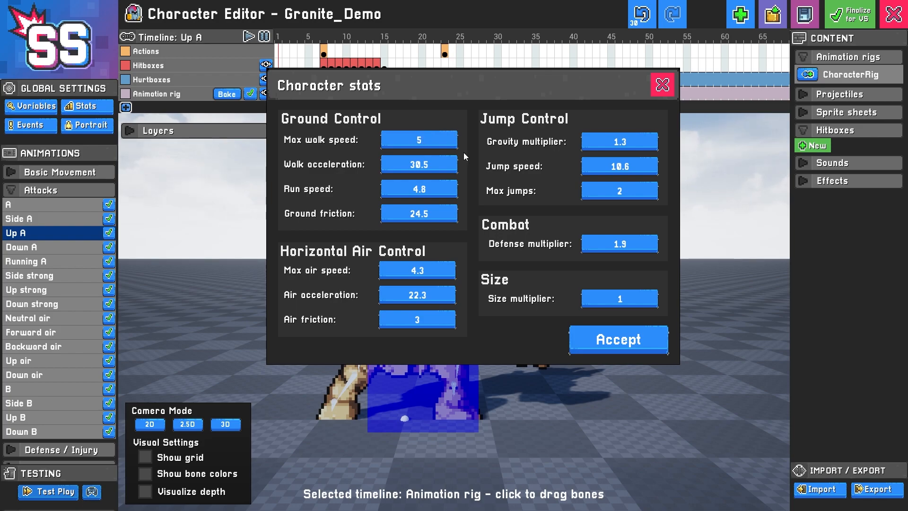
click(428, 166)
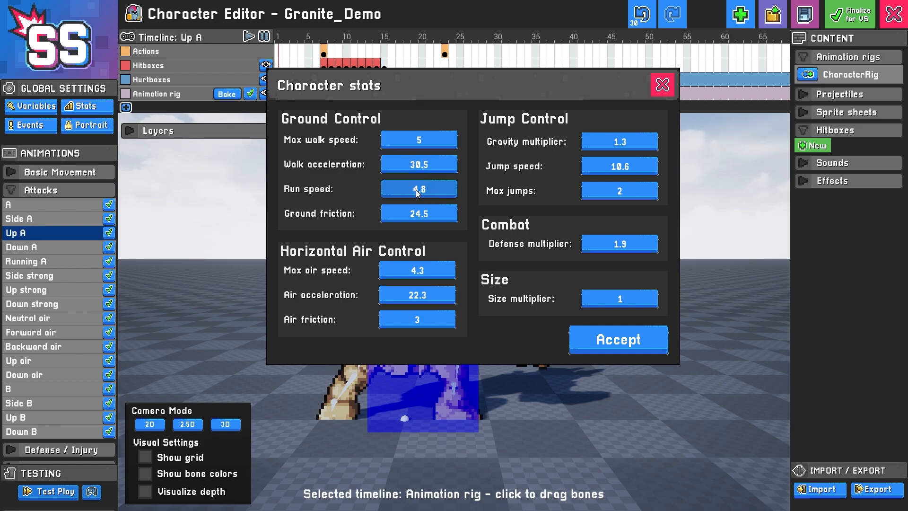
drag(416, 189, 433, 189)
text(10)
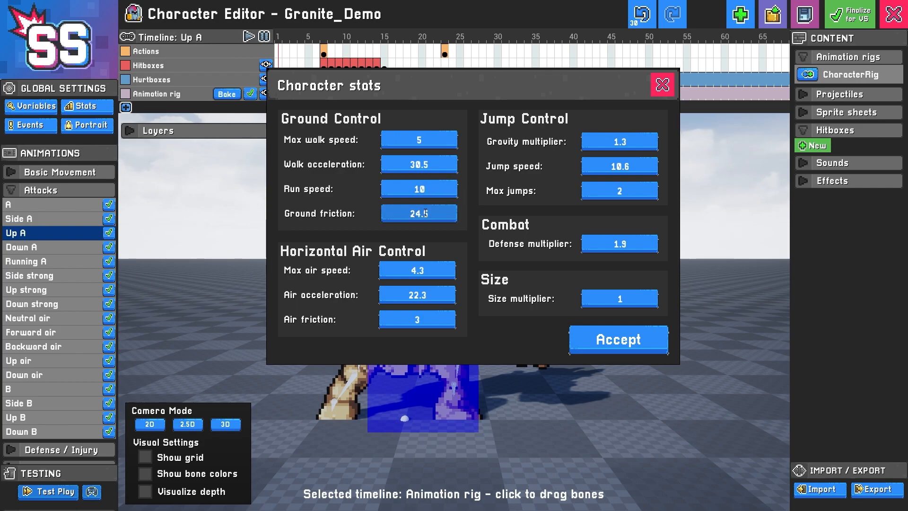
drag(415, 215, 410, 215)
text(1)
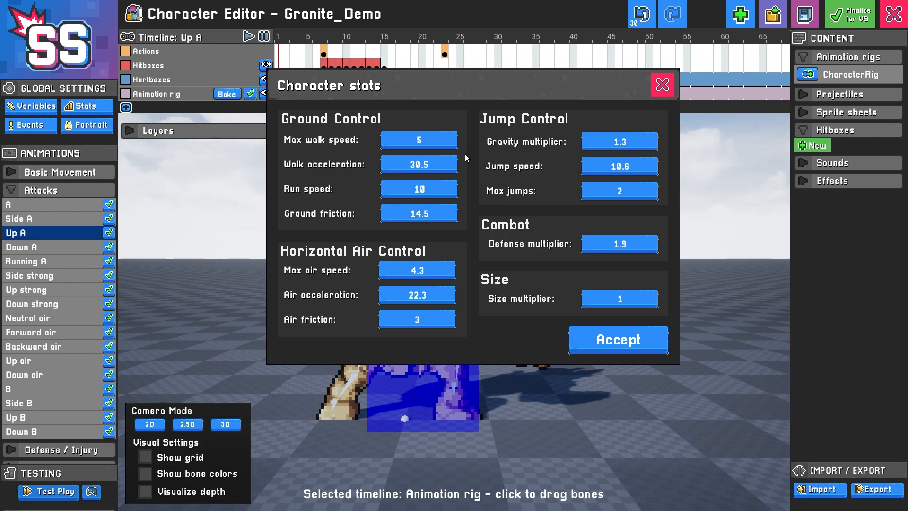
Set the character's gravity multiplier to 0.4, jump speed to 15.6 and max jumps to 4
drag(627, 142, 615, 142)
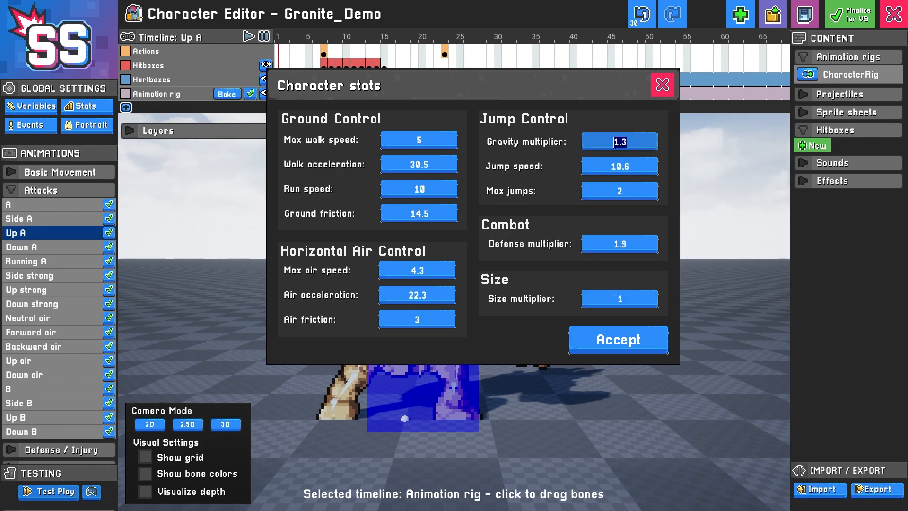
text(0.4)
key(BackSpace)
text(5)
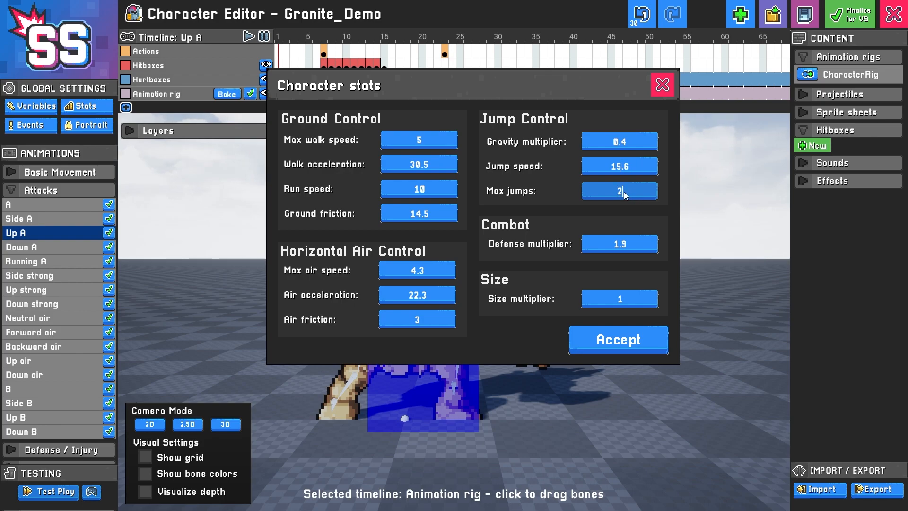
text(4)
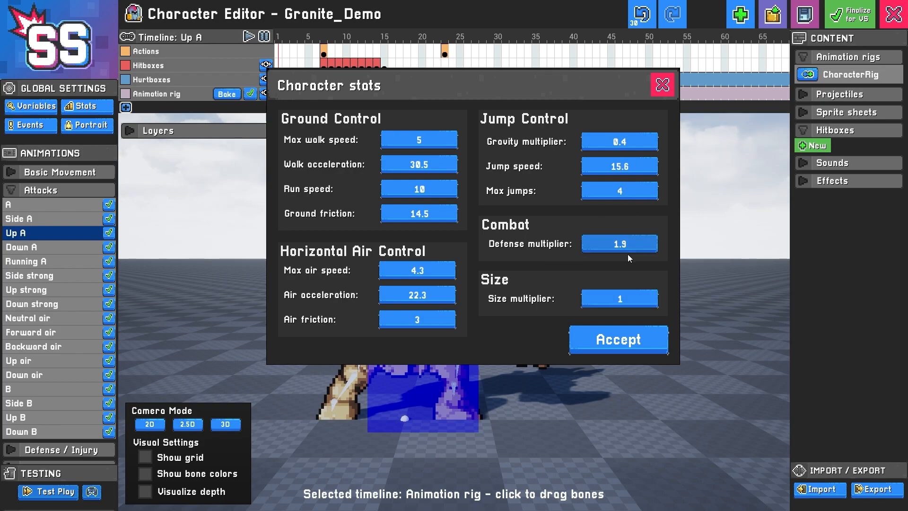
Set the character's size multiplier to 1.5 and accept the stat changes
click(626, 297)
text(1.5)
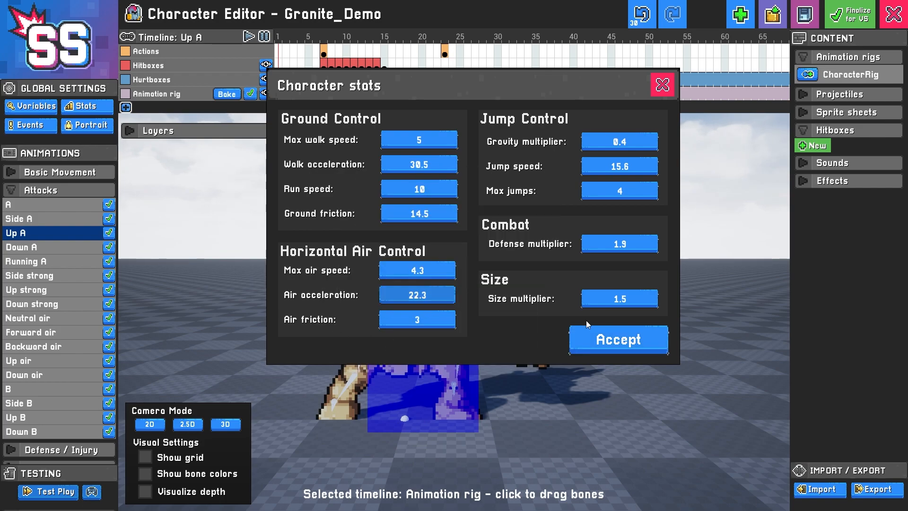
click(617, 342)
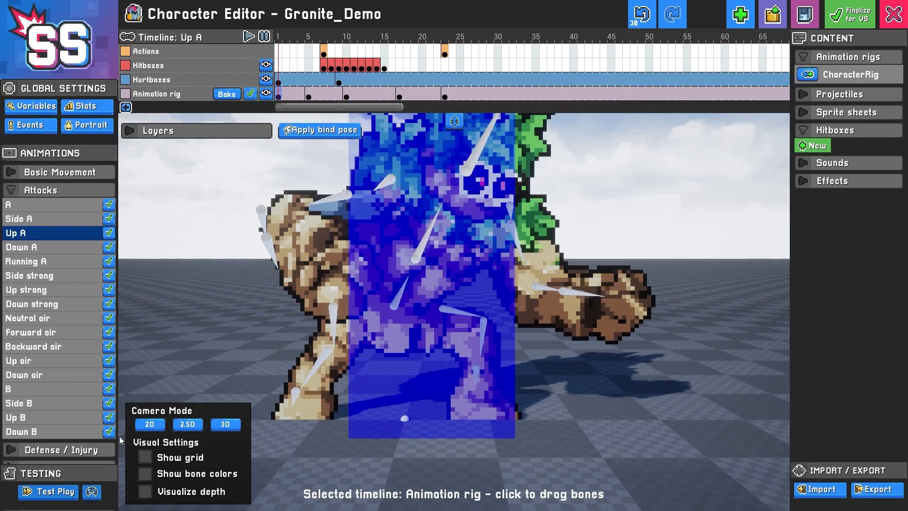
Scrub through the Up A and Up strong animations to check the enlarged character
scroll(605, 241, down, 2)
drag(285, 93, 427, 100)
click(26, 290)
drag(350, 96, 461, 95)
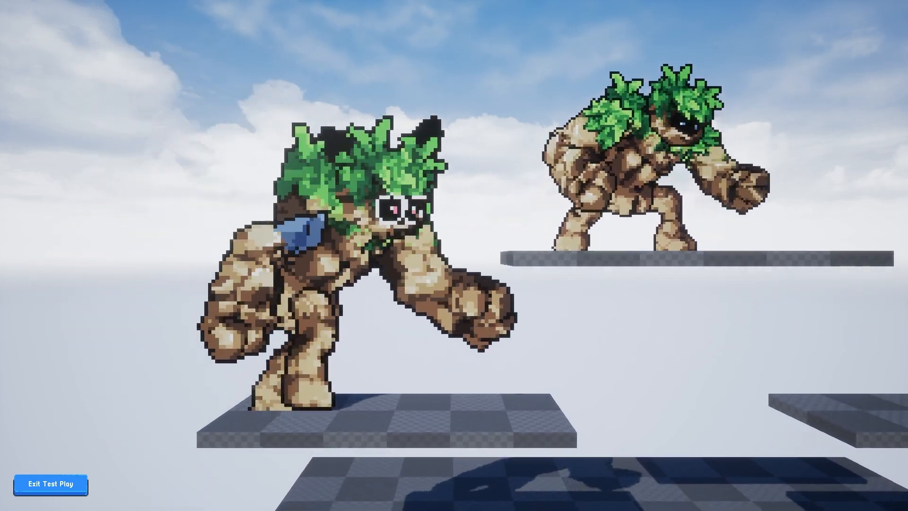
Test play the character by running back and forth and jumping across the platforms, and exit the test play
key(d)
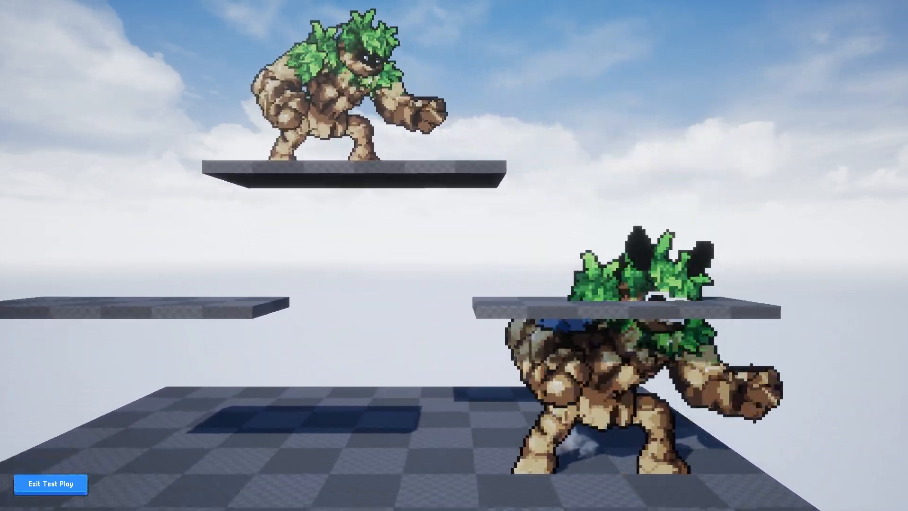
key(a)
key(space)
key(d)
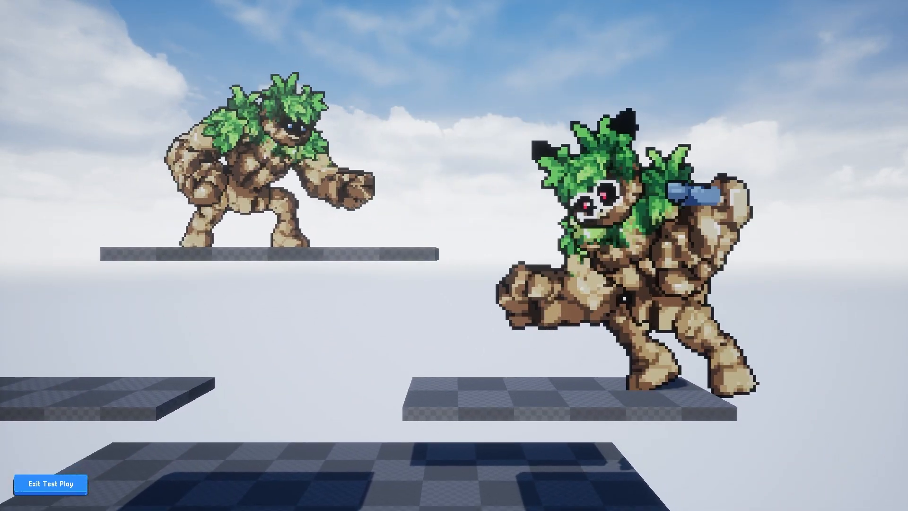
key(a)
key(d)
key(a)
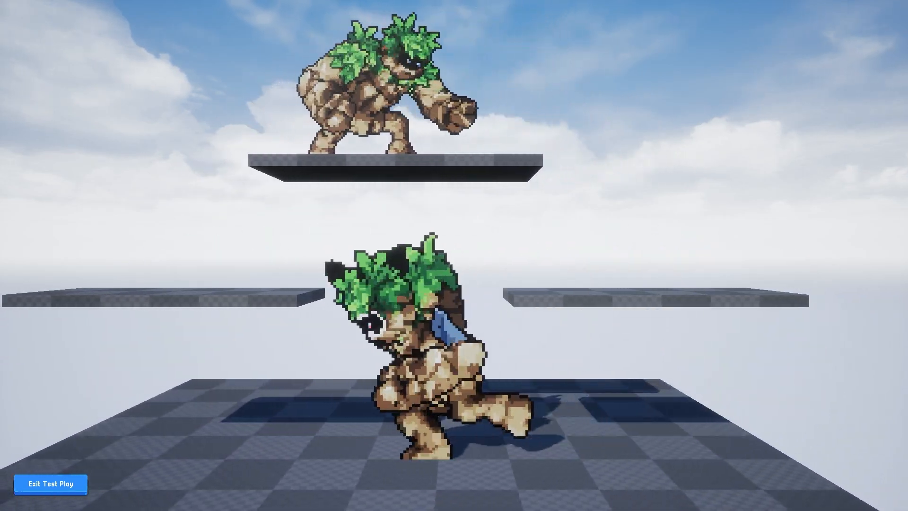
key(d)
key(a)
key(d)
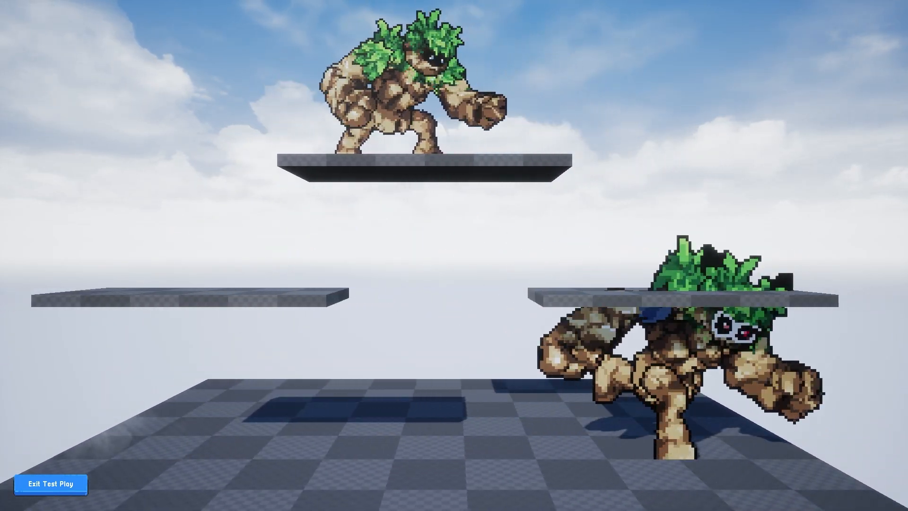
key(space)
key(space)
key(a)
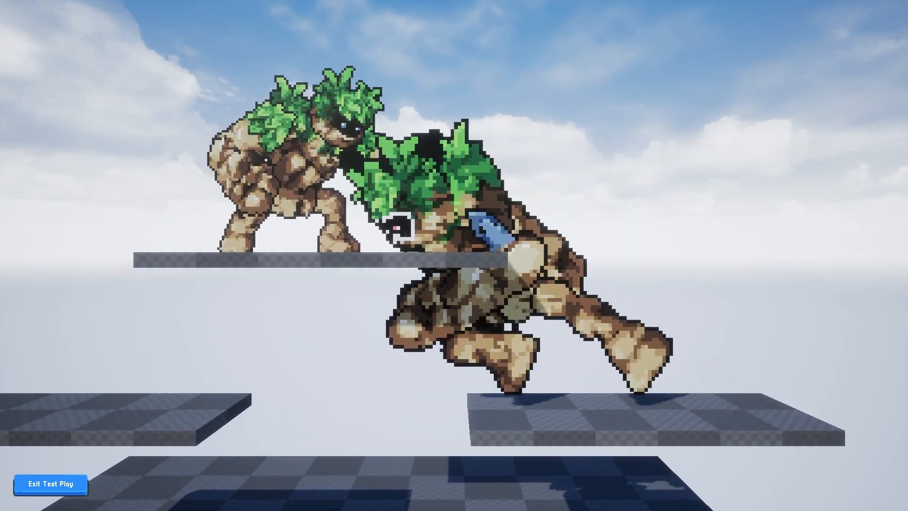
key(a)
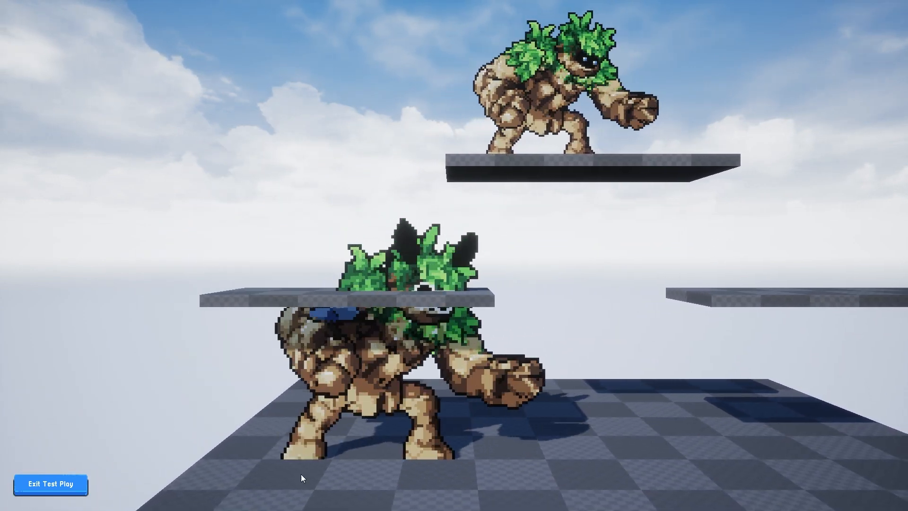
key(Escape)
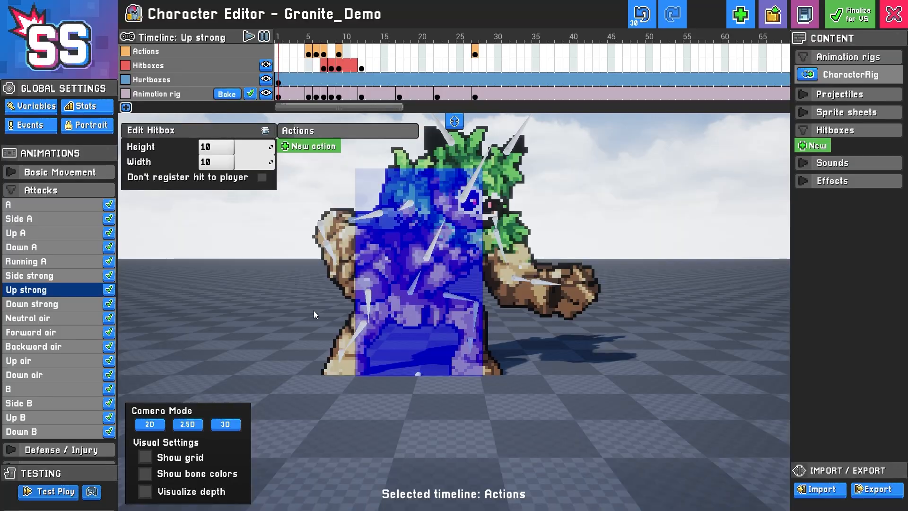
Add a Play Sound action to the global On Land event
click(32, 126)
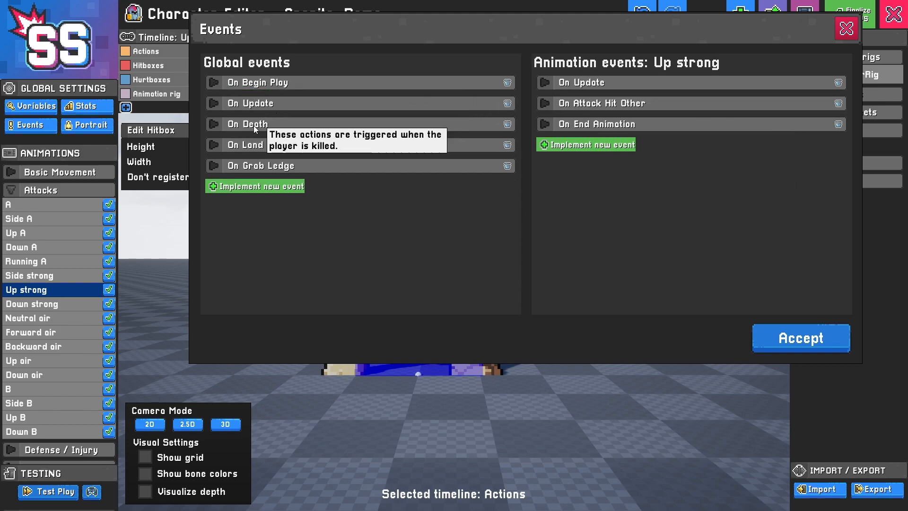
click(214, 146)
click(243, 160)
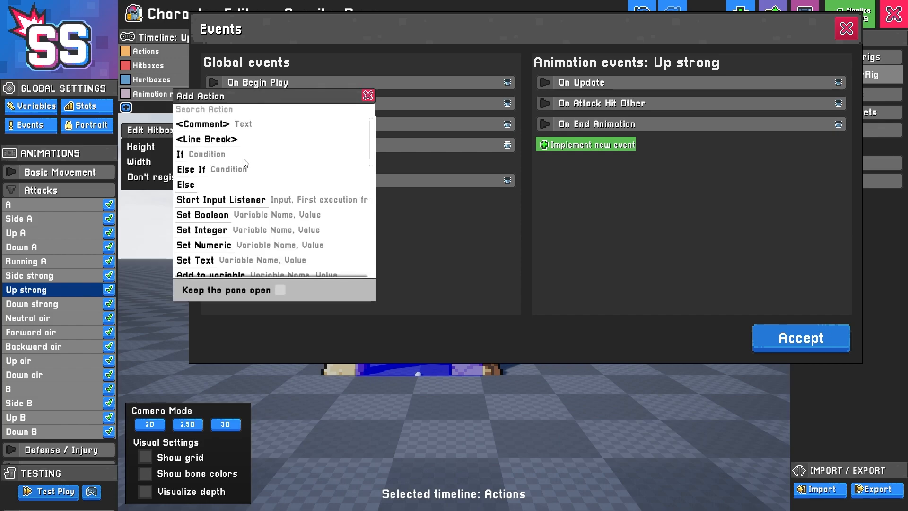
text(play)
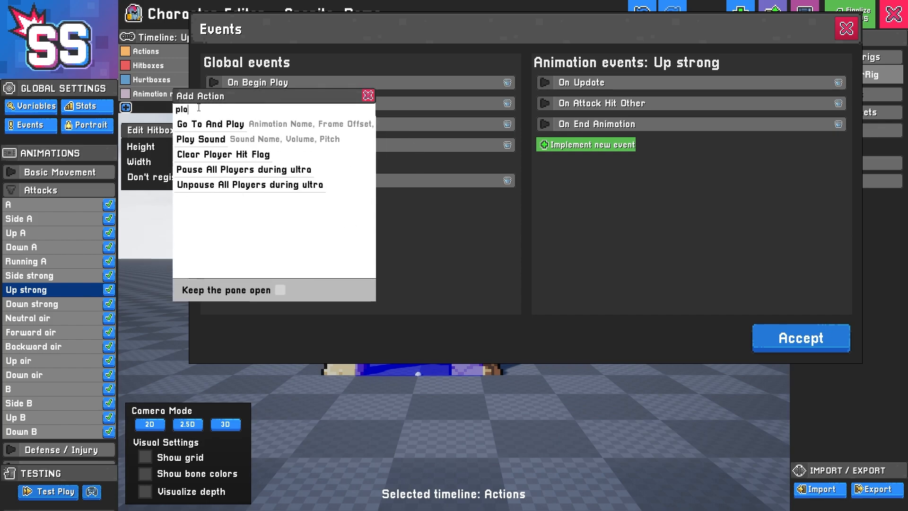
click(186, 137)
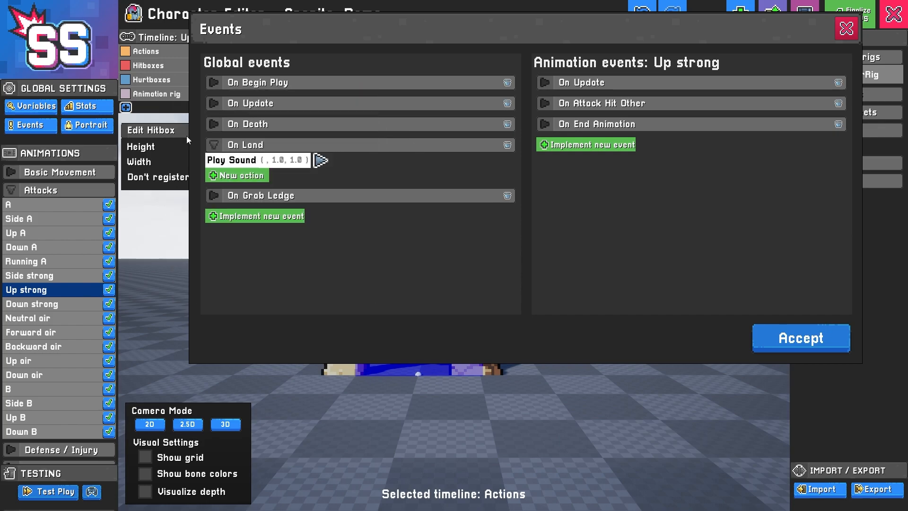
Choose BrushWhoosh as the sound of the On Land action and accept the event changes
click(240, 162)
click(284, 176)
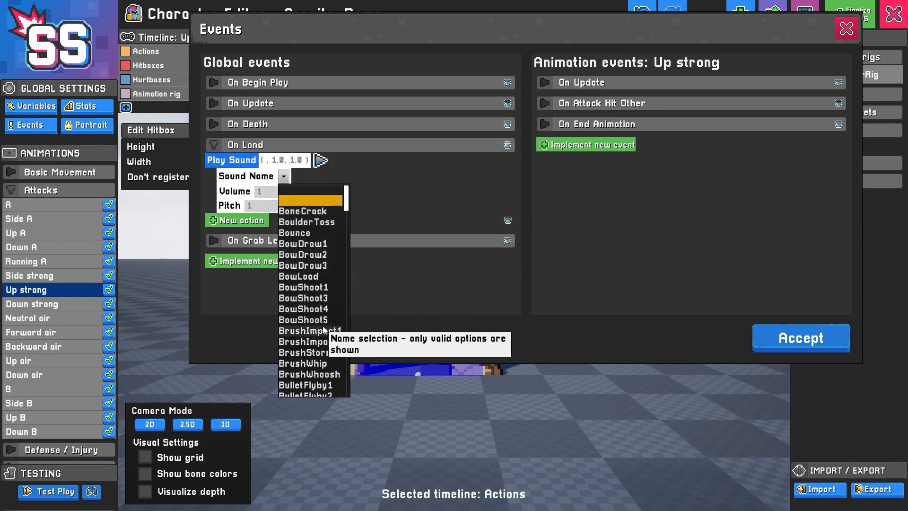
click(316, 374)
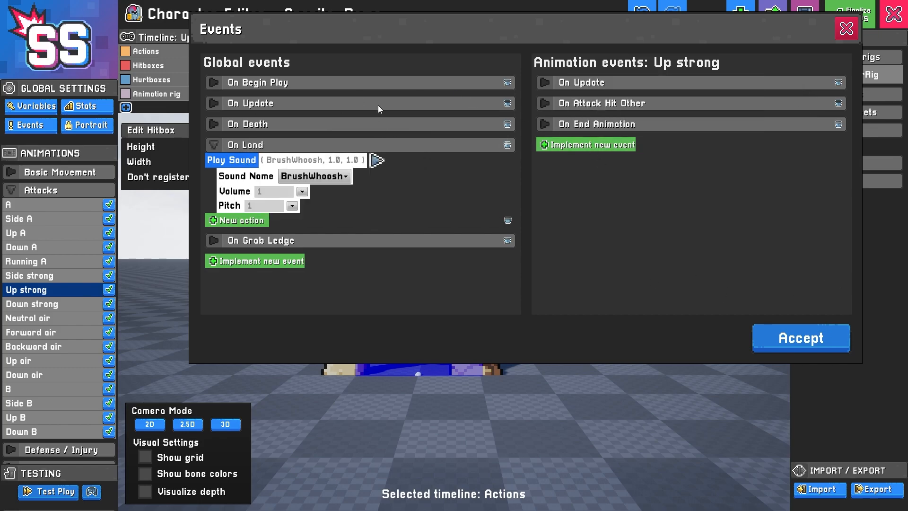
click(810, 341)
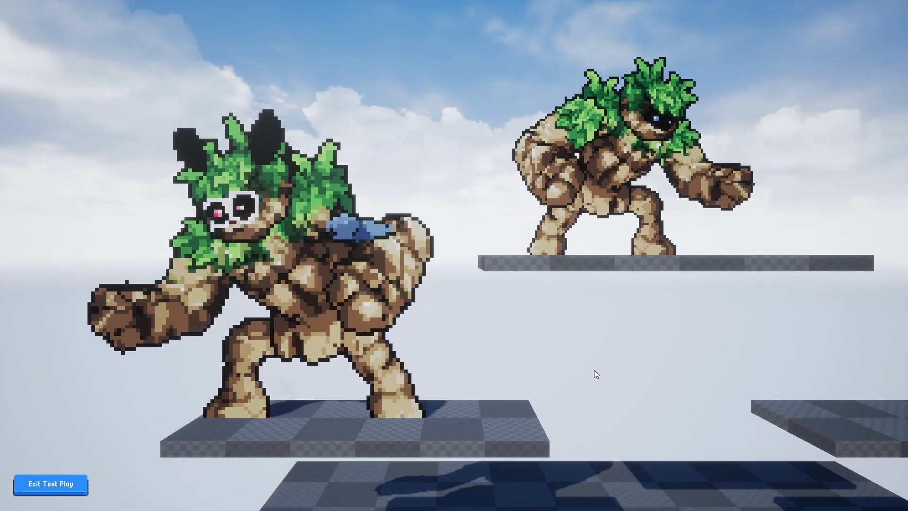
Test play the character landing from a platform, exit the test play and reopen the events
key(d)
key(s)
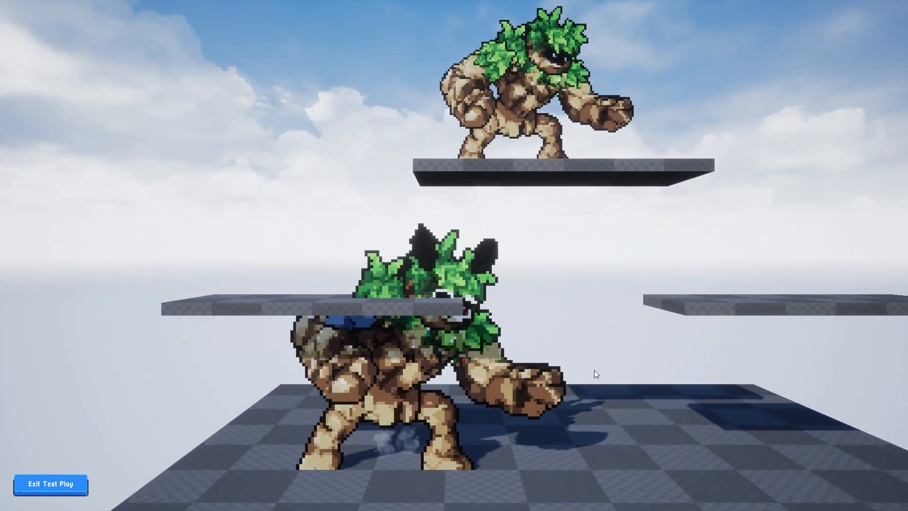
click(52, 484)
click(38, 122)
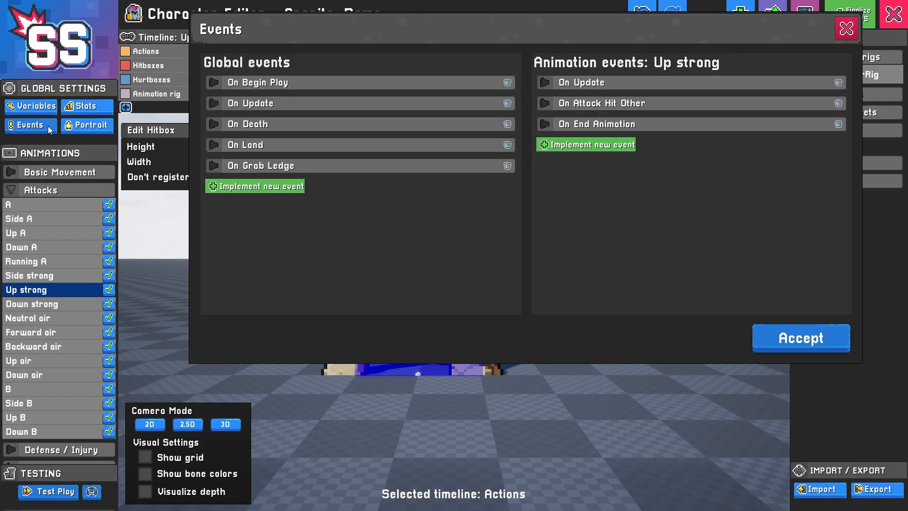
Expand the global events On Begin Play, On Update, On Death, On Land and On Grab Ledge to examine their actions
click(216, 85)
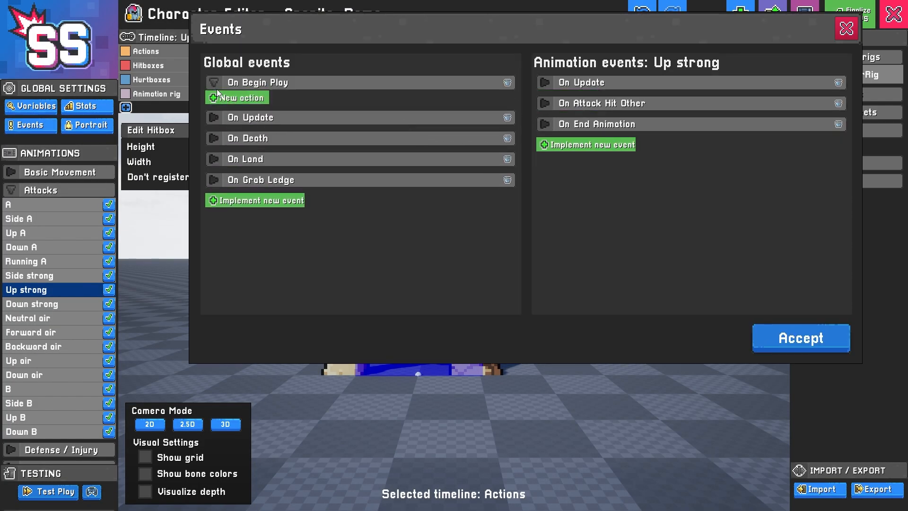
click(212, 117)
click(213, 153)
click(217, 189)
click(211, 238)
click(219, 188)
click(220, 188)
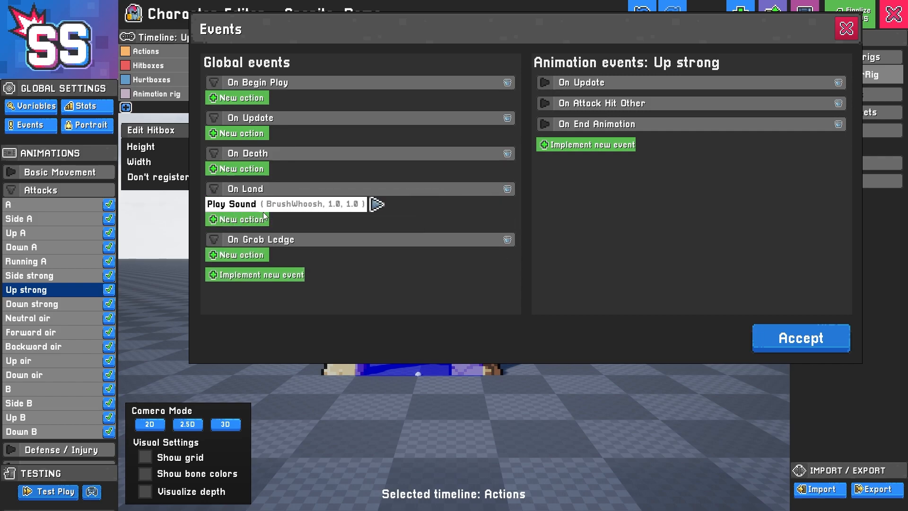
Browse the whole list of global events that can be implemented and close it without adding one
click(253, 275)
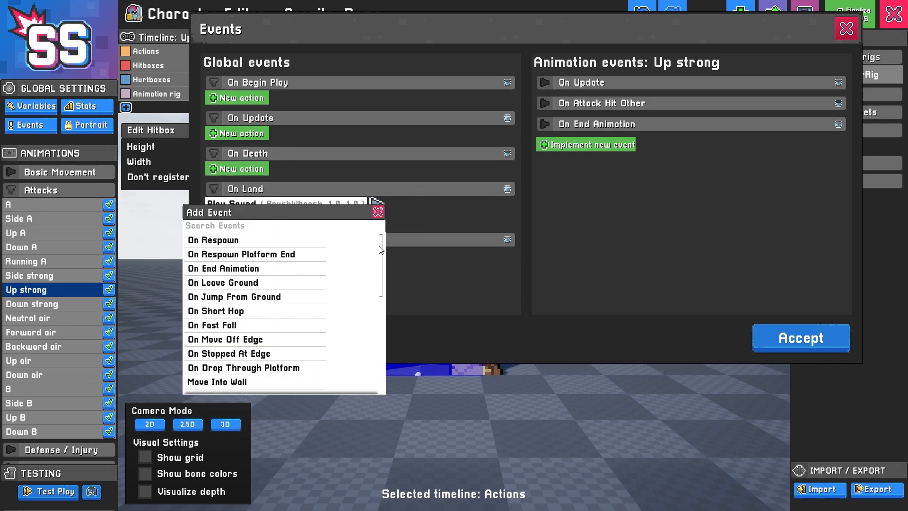
scroll(383, 254, down, 1)
mouse_move(383, 254)
mouse_down()
mouse_move(379, 293)
mouse_move(380, 243)
mouse_up()
scroll(276, 350, down, 10)
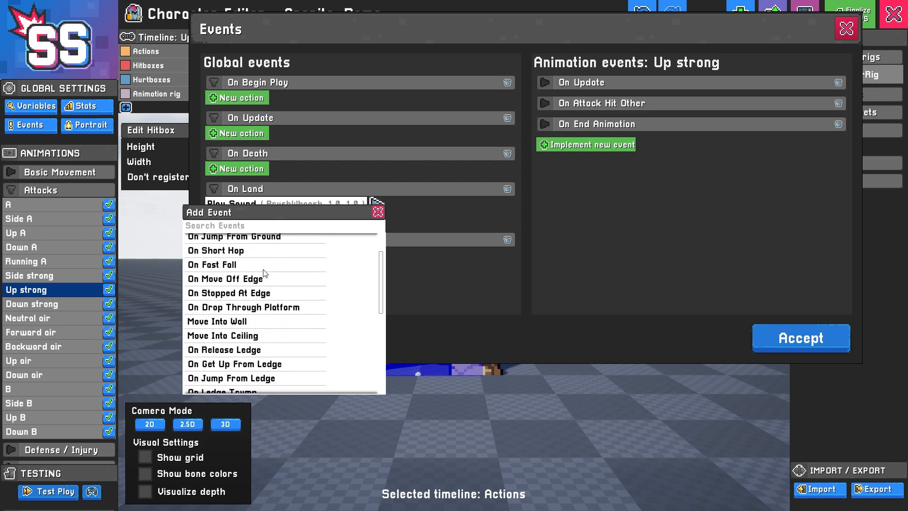
scroll(270, 352, down, 8)
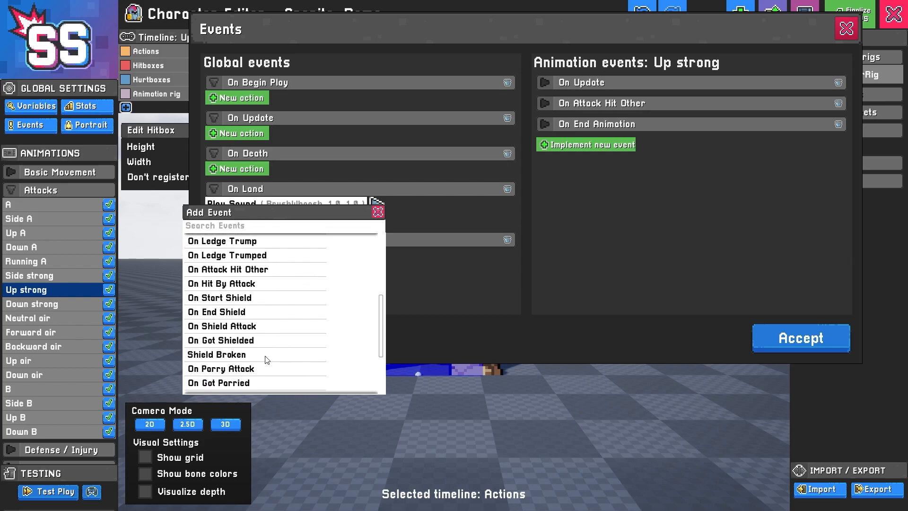
scroll(278, 317, down, 5)
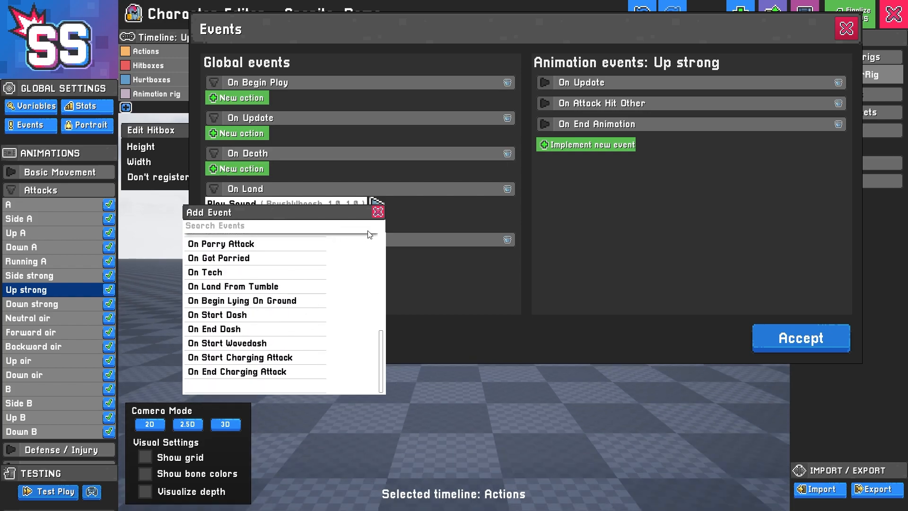
click(378, 212)
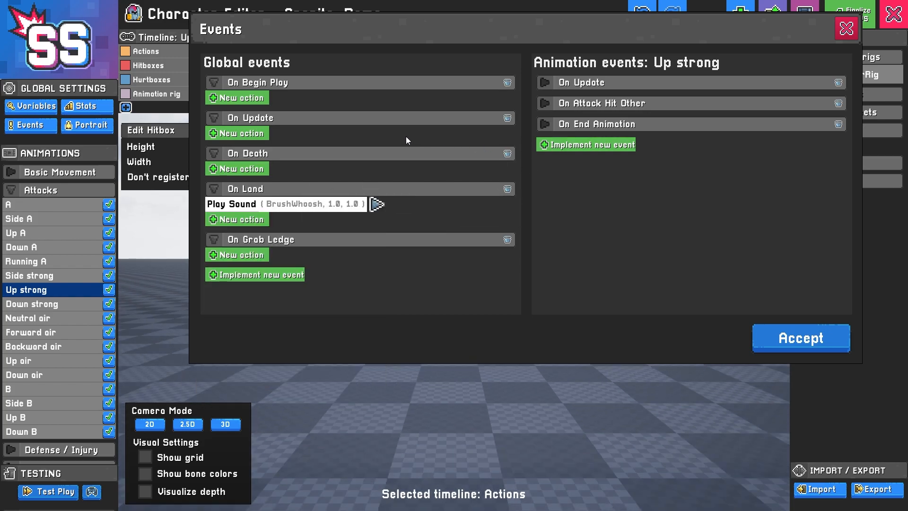
Browse the actions available for the On Land event without adding one, and close the events without accepting
click(237, 221)
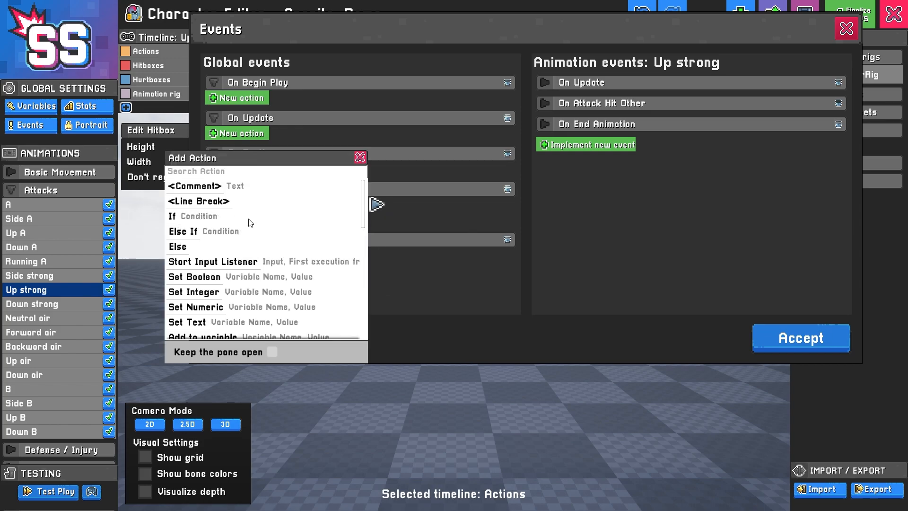
scroll(253, 223, down, 3)
scroll(252, 222, down, 8)
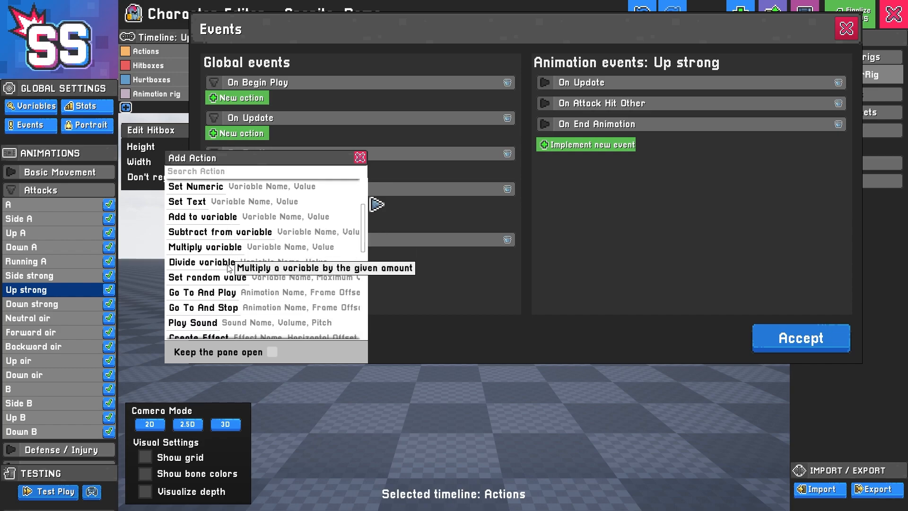
scroll(210, 285, down, 2)
scroll(180, 244, down, 1)
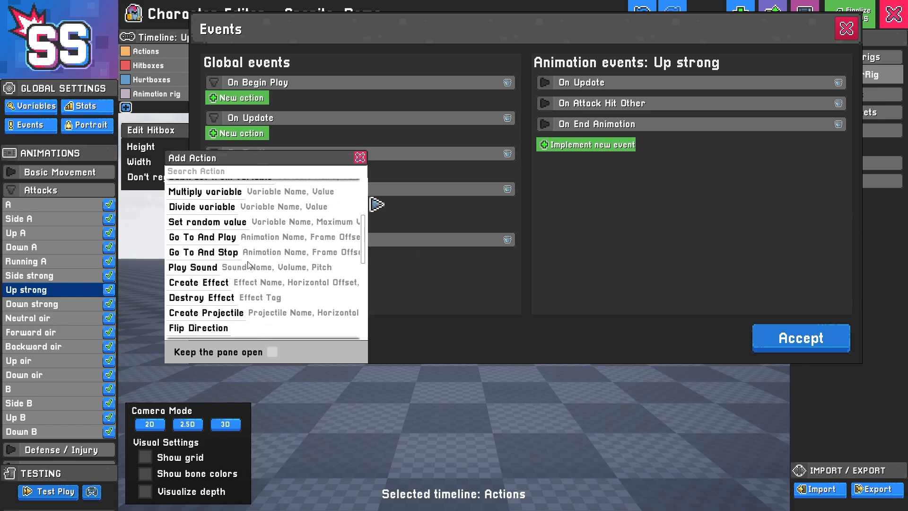
click(360, 158)
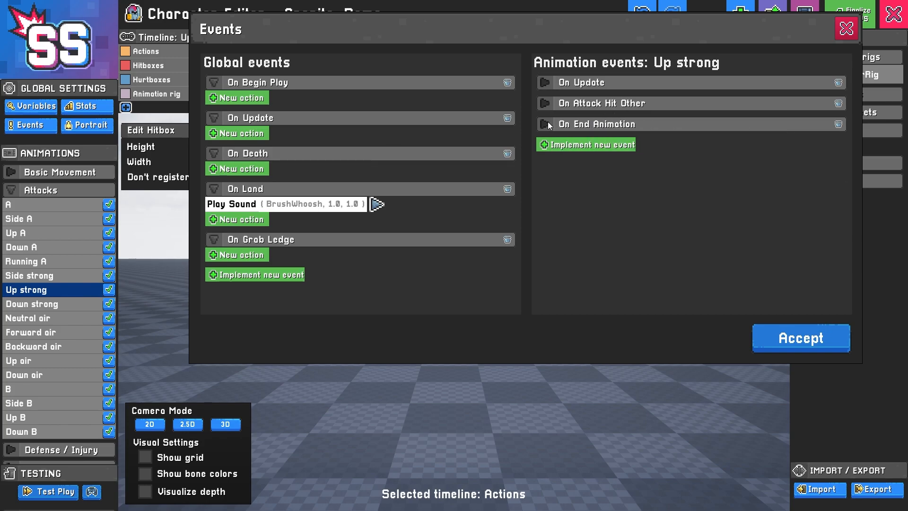
click(846, 31)
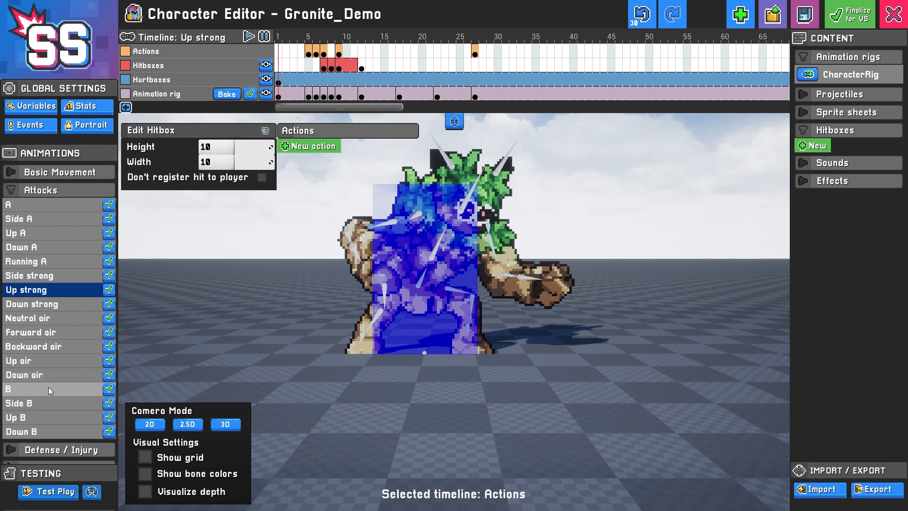
Open the Side B attack animation and view frame 1 of its hurtbox, animation rig and hitbox timelines
click(58, 399)
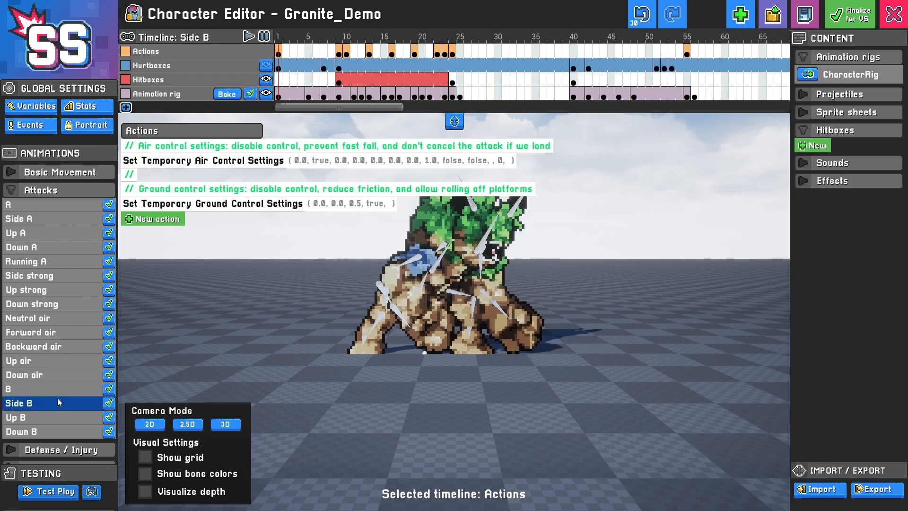
click(281, 70)
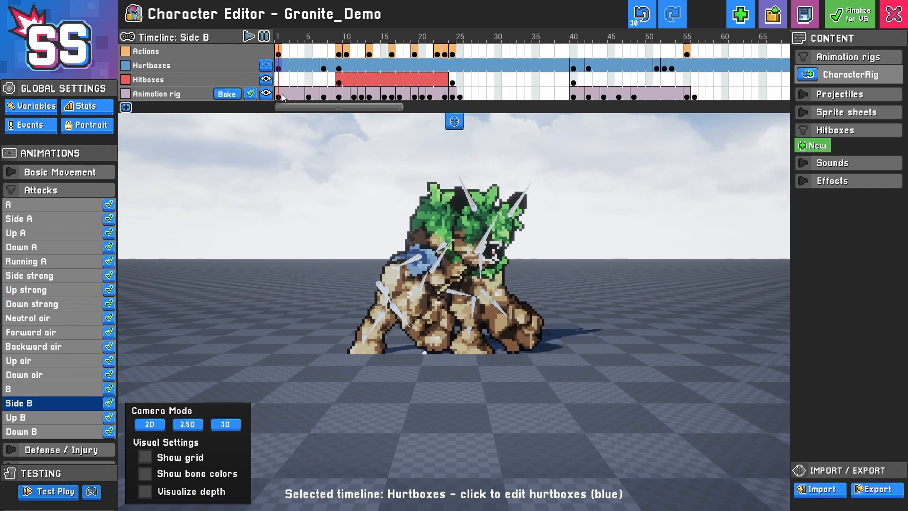
click(281, 96)
click(279, 82)
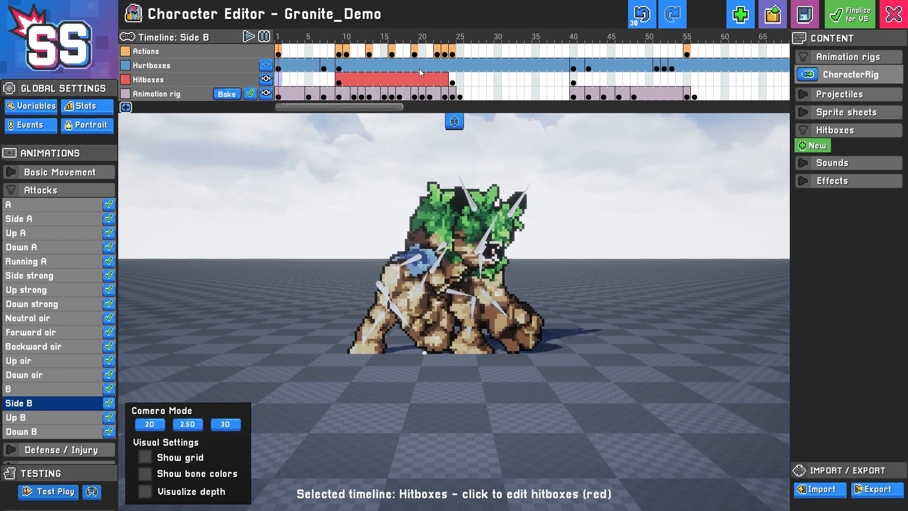
Read the description of the local variable SideB_ballForm in the custom variables and close them
click(38, 108)
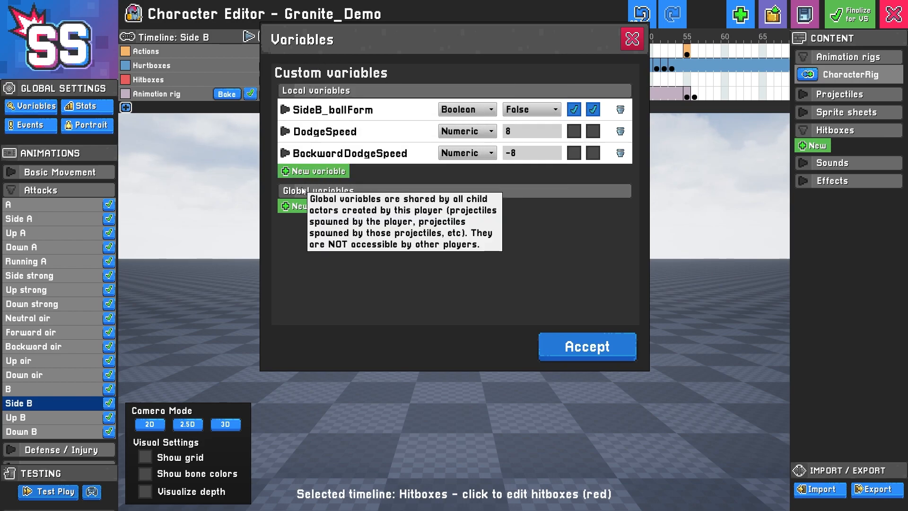
click(286, 110)
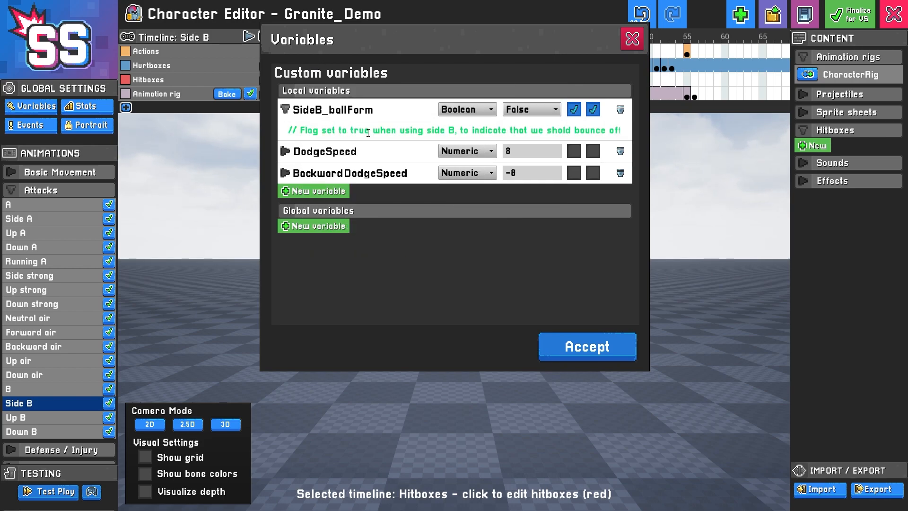
click(632, 39)
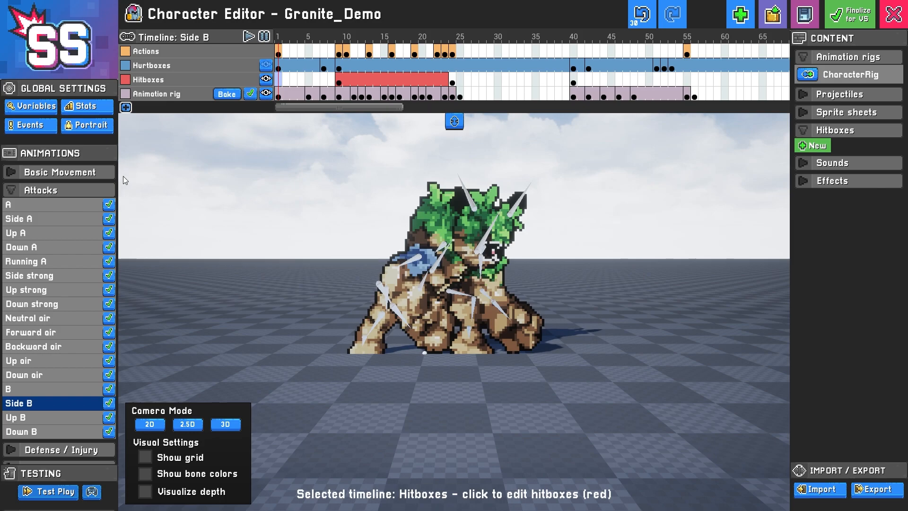
Switch to the B attack animation, review the custom variables with SideB_ballForm's description, and close them
click(41, 392)
click(43, 110)
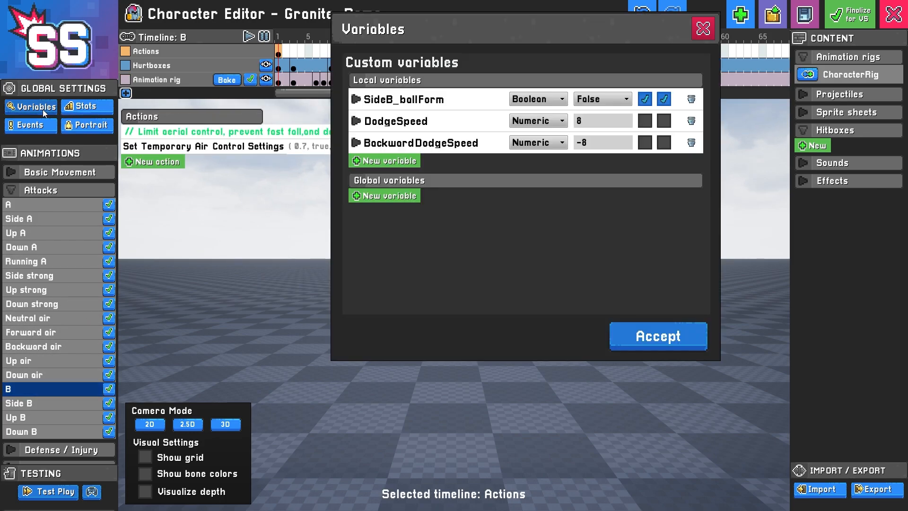
click(355, 99)
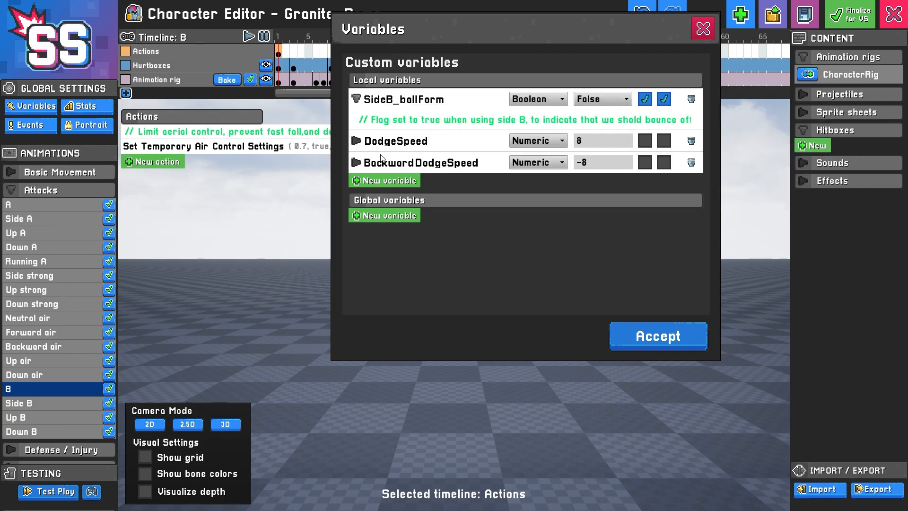
click(355, 99)
click(703, 29)
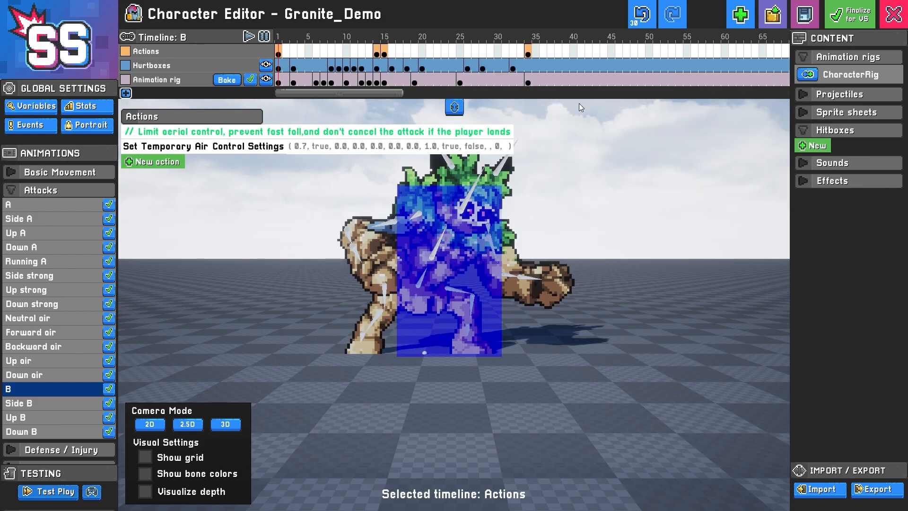
Return to Side B, scrub its timeline, and inspect the parameters of the Set Boolean action at frame 9
click(50, 405)
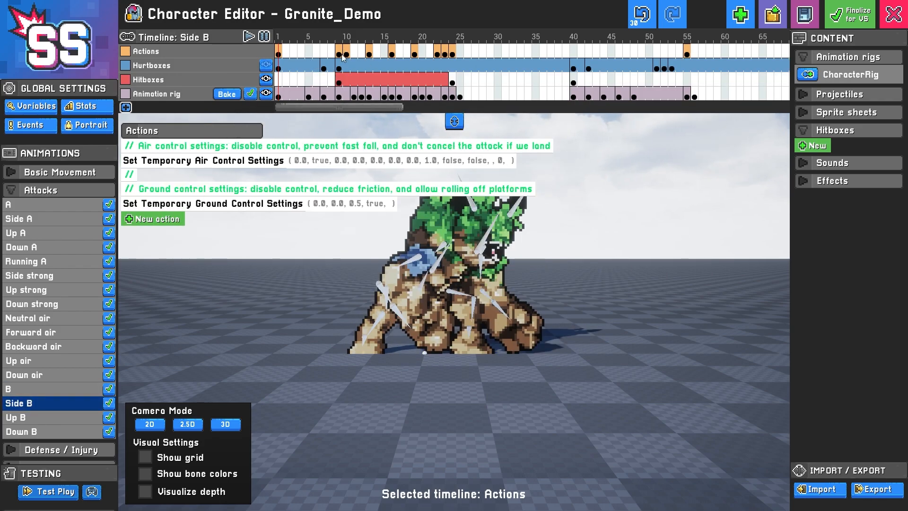
drag(280, 90, 408, 95)
click(340, 81)
click(341, 55)
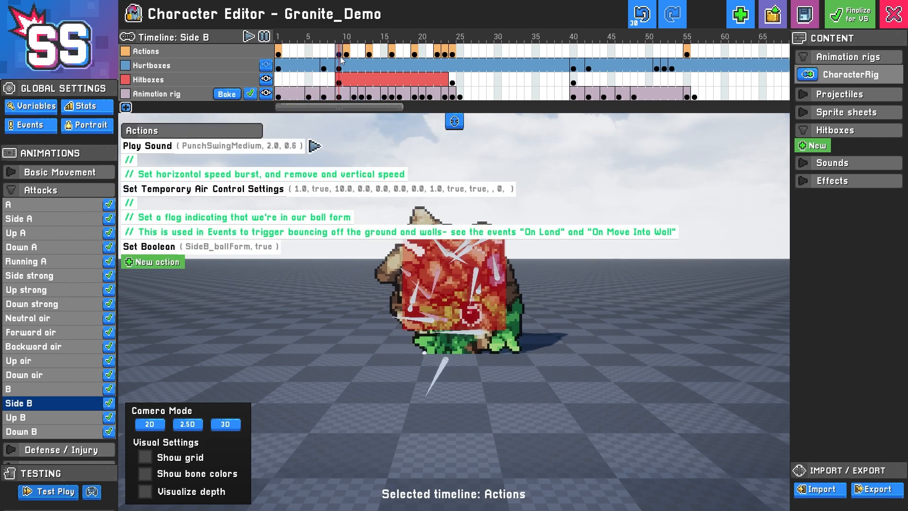
click(150, 247)
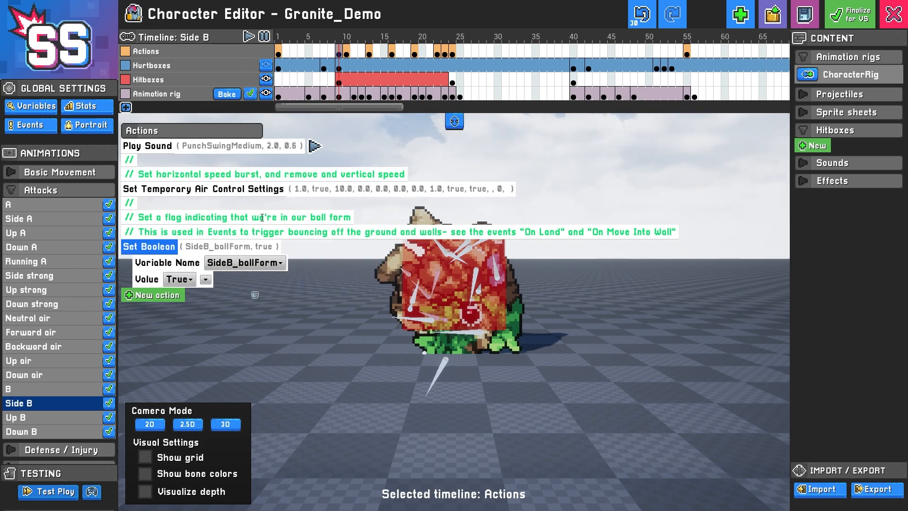
Inspect Side B's conditional OnGround actions at frames 10 and 13, and preview the DustGroundBurst effect on both
click(348, 54)
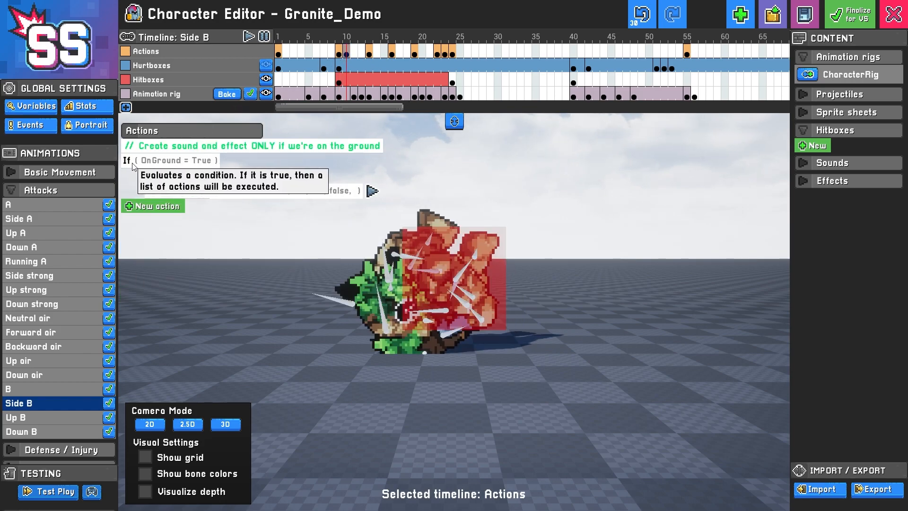
click(371, 53)
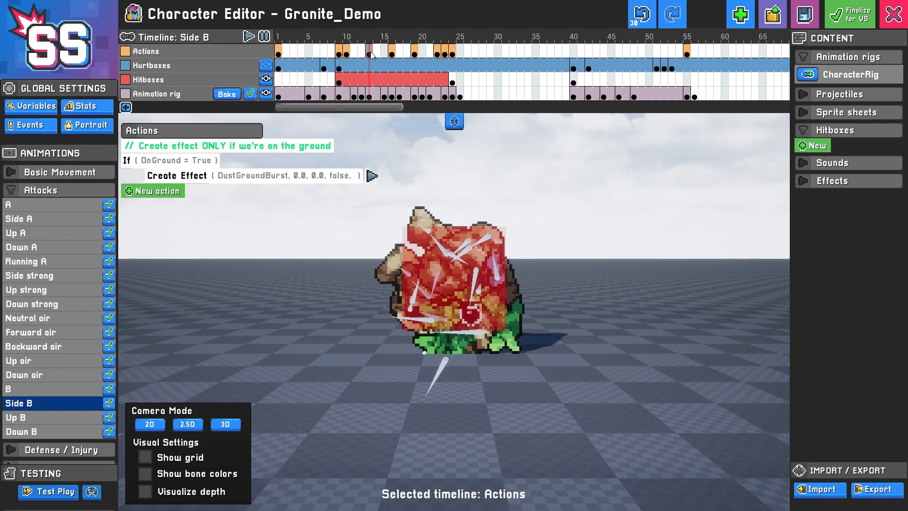
click(208, 174)
click(372, 176)
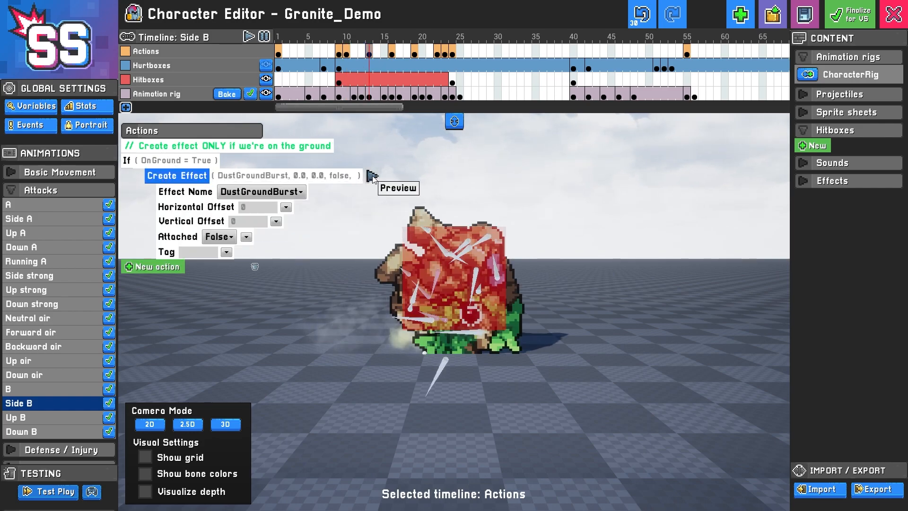
click(349, 53)
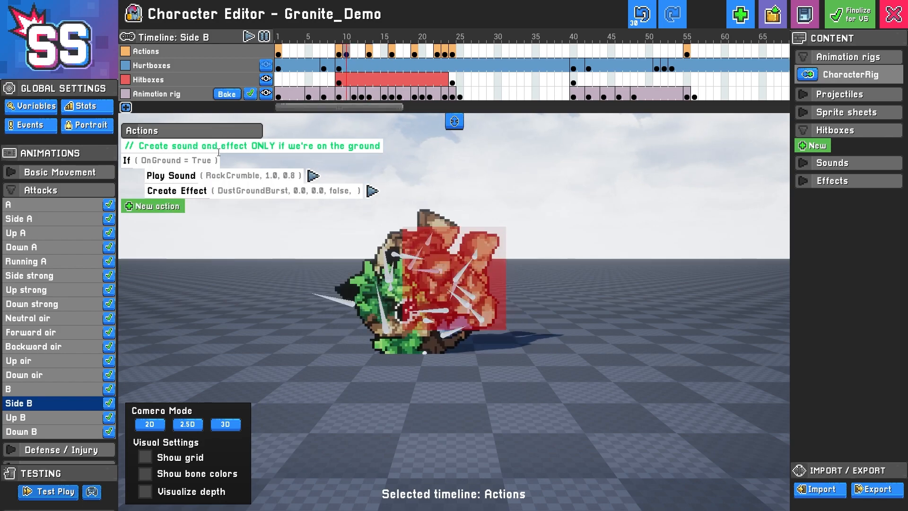
click(373, 190)
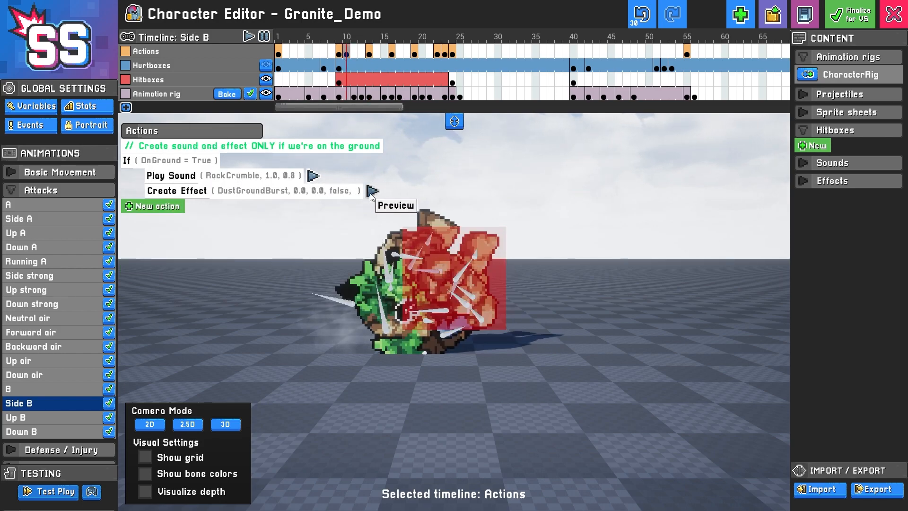
Examine Side B's actions at frames 16, 19, 22 and 55, previewing the dust effect at frame 19
click(392, 55)
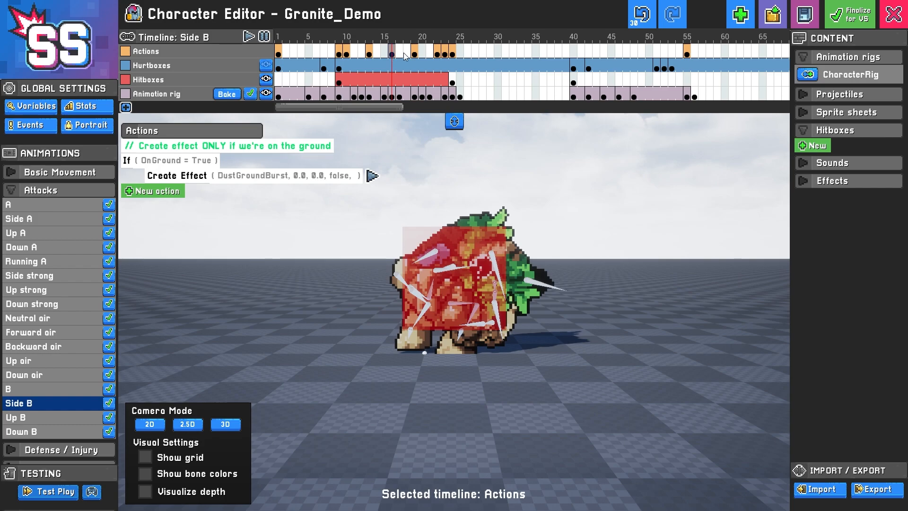
click(416, 55)
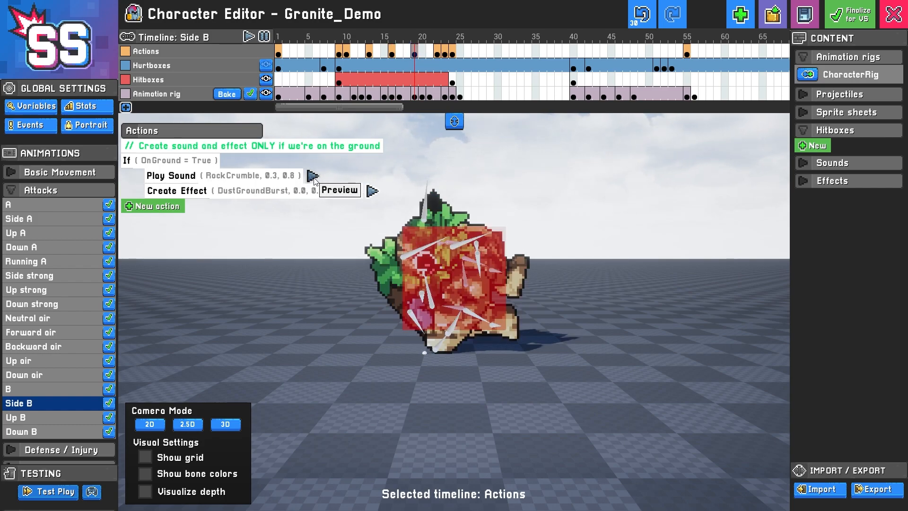
click(372, 190)
click(438, 55)
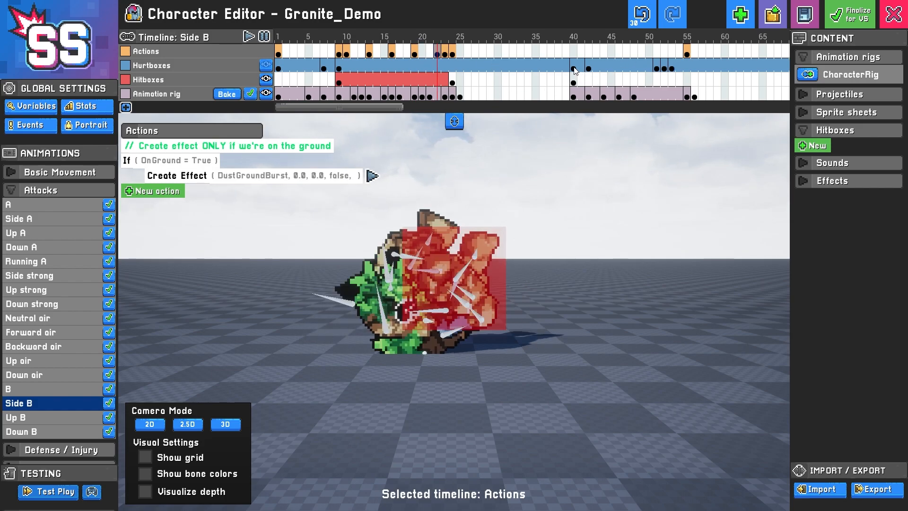
click(687, 54)
Scrub through the later frames of Side B's animation rig and hurtbox timelines to examine the poses
drag(577, 96, 672, 96)
drag(402, 108, 482, 113)
drag(395, 98, 516, 98)
drag(397, 66, 509, 70)
mouse_move(454, 108)
mouse_down()
mouse_move(510, 111)
mouse_move(439, 112)
mouse_up()
drag(460, 67, 535, 71)
drag(432, 110, 336, 111)
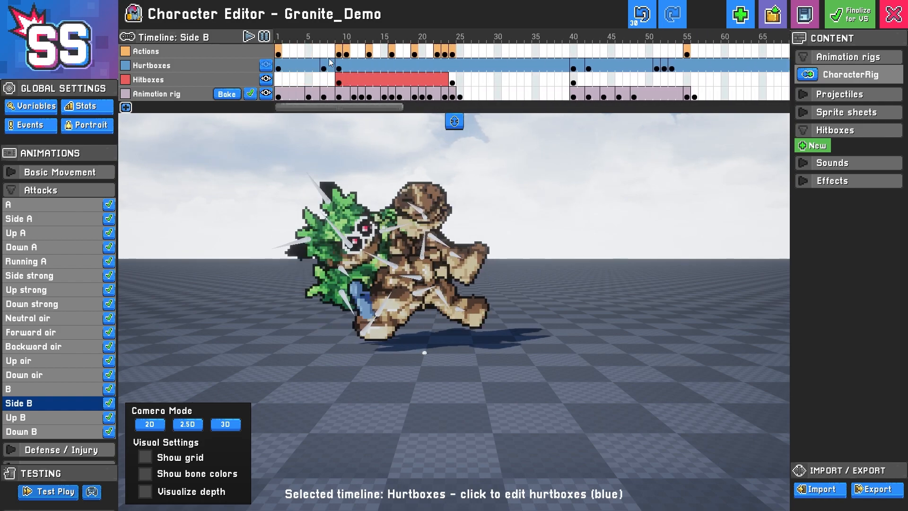
Review Side B's actions again at frames 1, 9 and 10
click(281, 51)
click(338, 52)
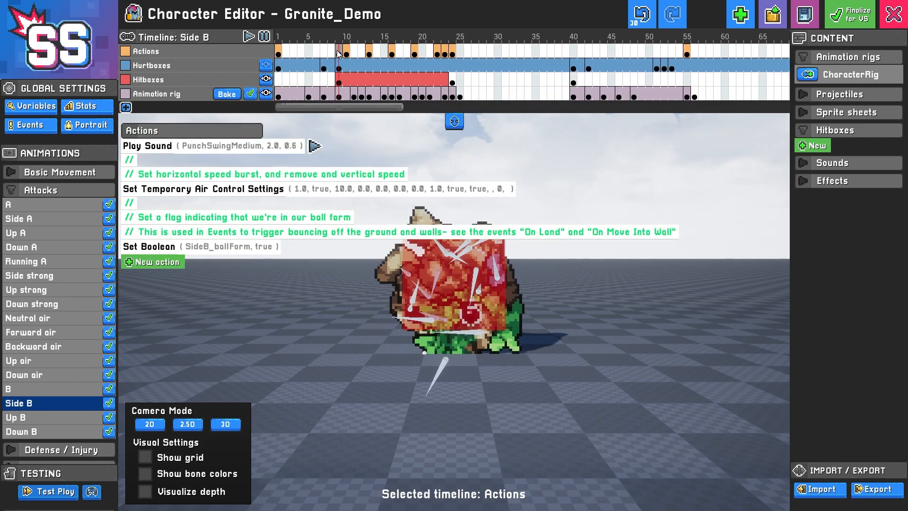
click(346, 52)
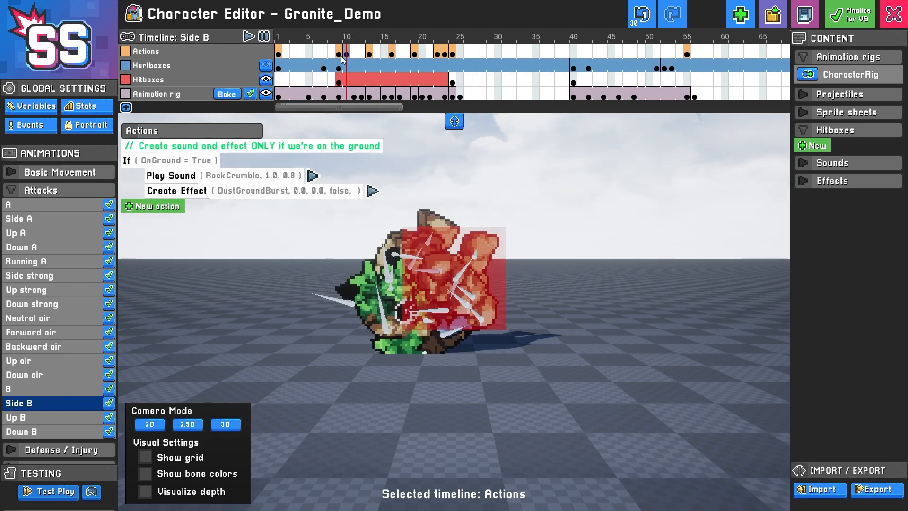
Examine the actions of Side B's On Land animation event, and close the events window
click(35, 124)
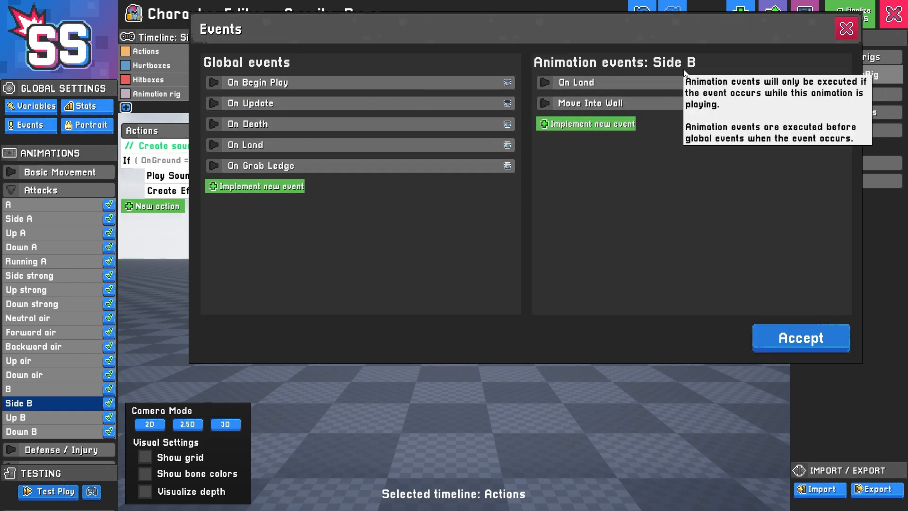
click(544, 84)
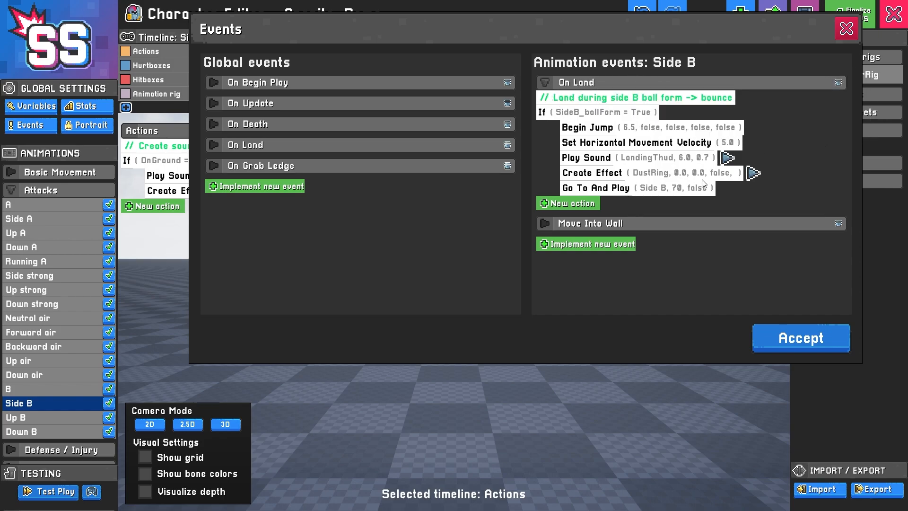
click(840, 36)
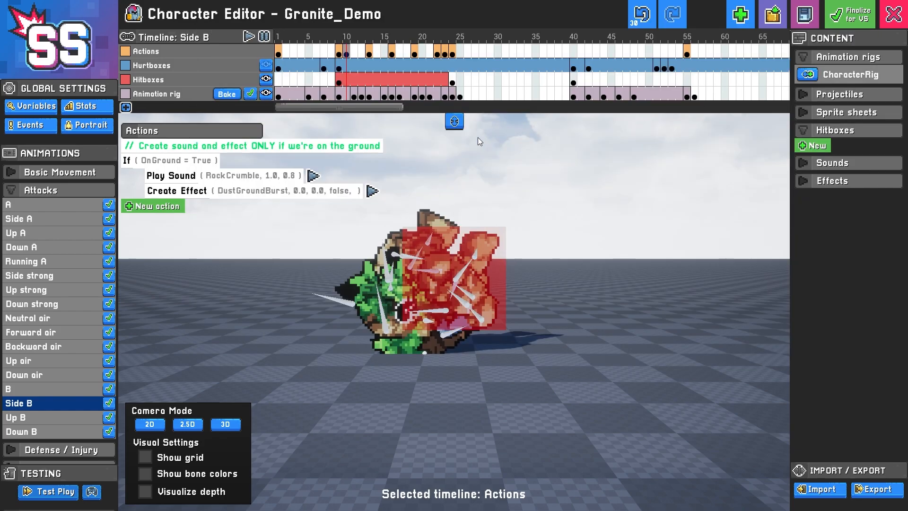
Scrub Side B's Actions timeline over frames 9 to 15 and look over the later frames of its timelines
drag(337, 55, 383, 56)
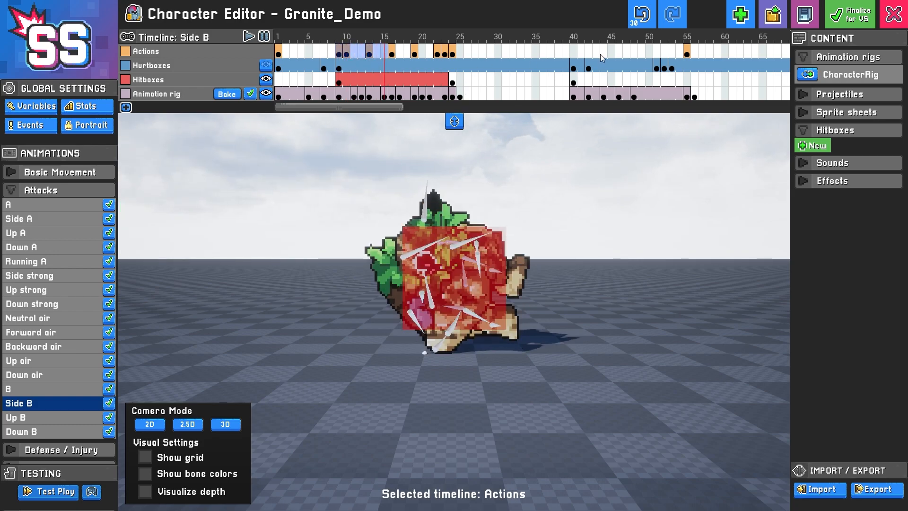
scroll(457, 110, right, 5)
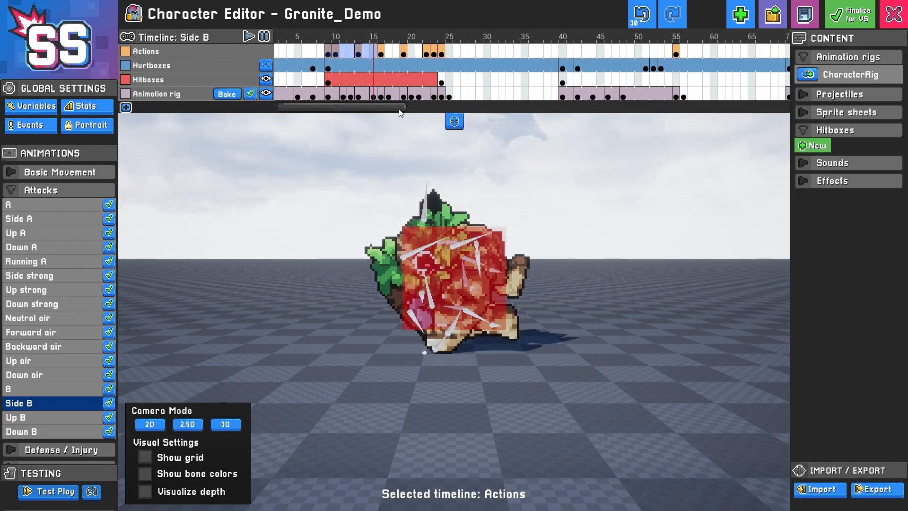
click(514, 68)
drag(514, 68, 617, 68)
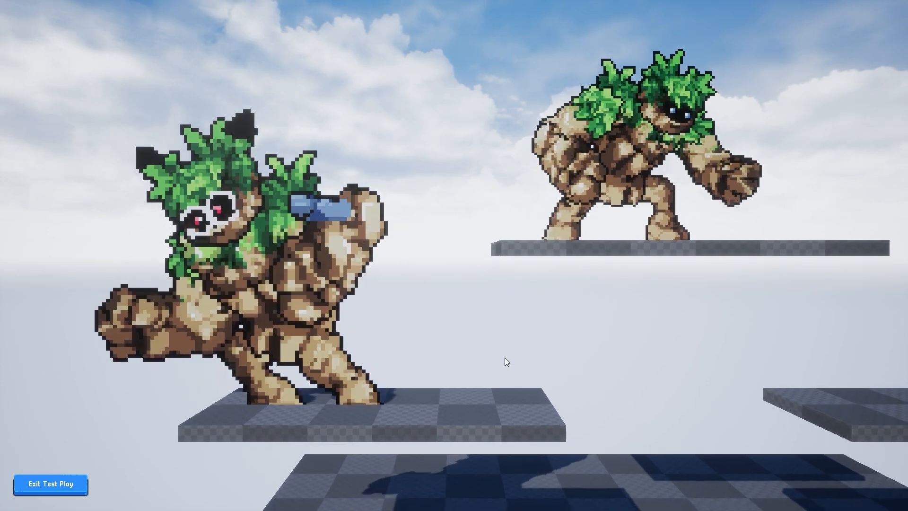
Test play the character, rolling across the main platform with Side B in both directions
key(Down)
key(Right)
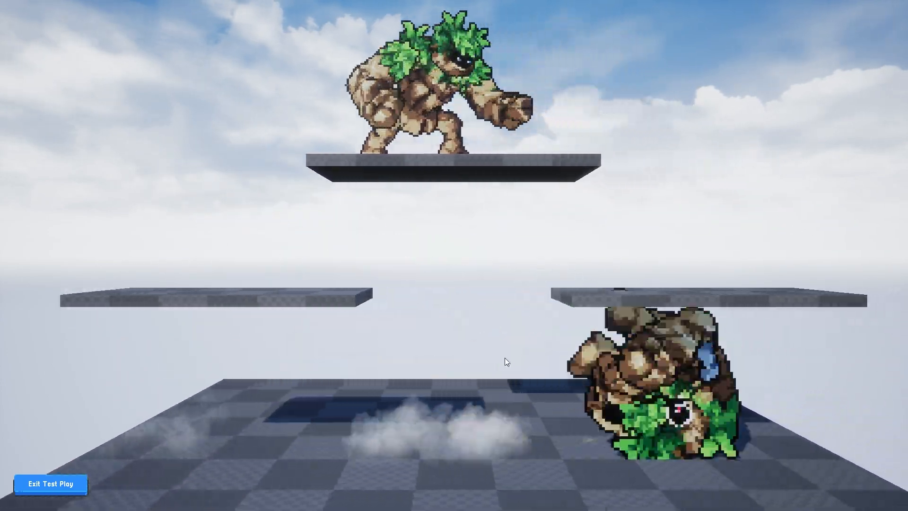
key(Left)
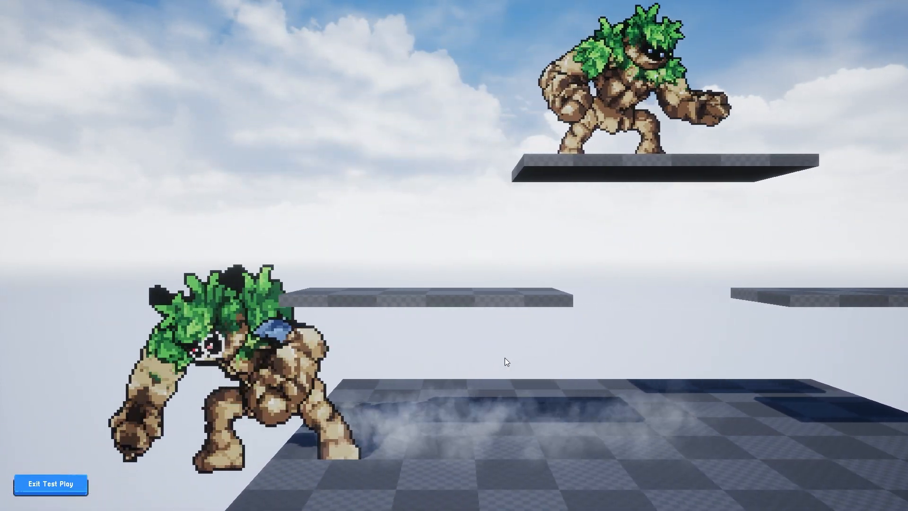
key(Right)
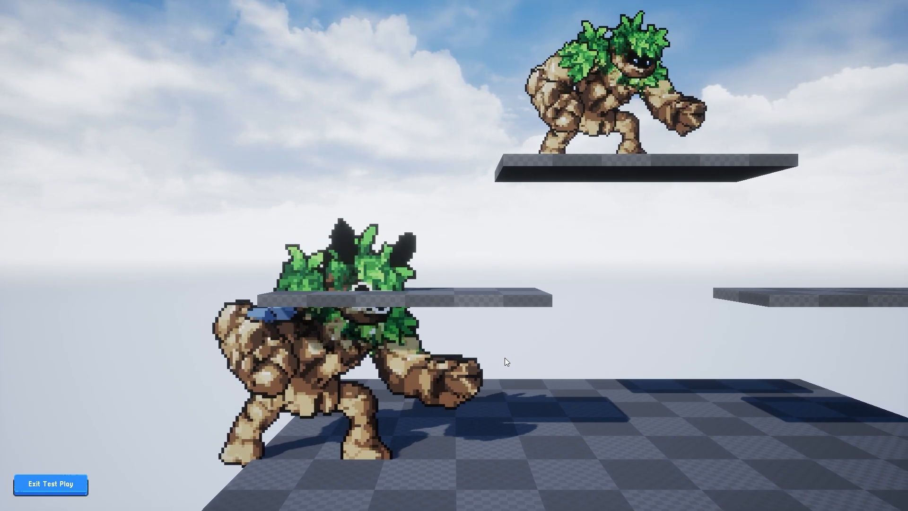
Try jumps and attacks against the opponent around the platforms in test play, and return to the editor
key(space)
key(Left)
key(Right)
key(space)
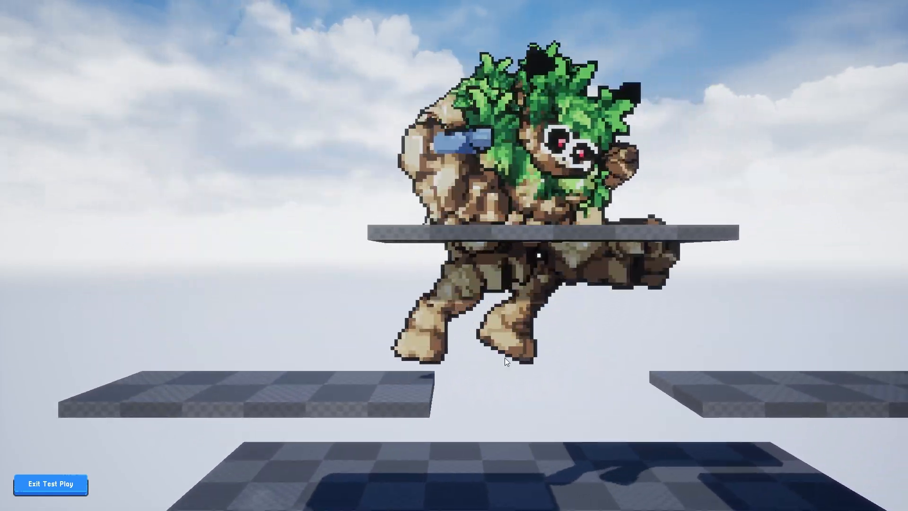
key(Down)
key(Left)
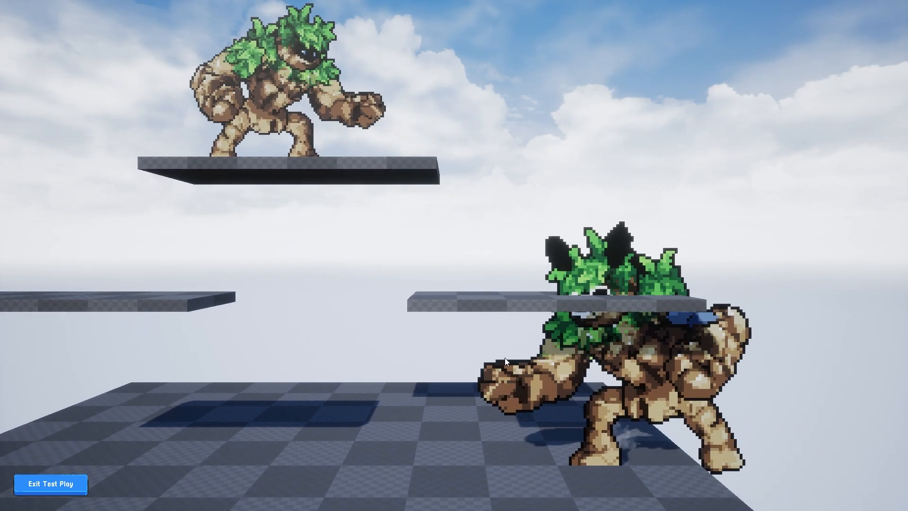
key(space)
key(Down)
key(Right)
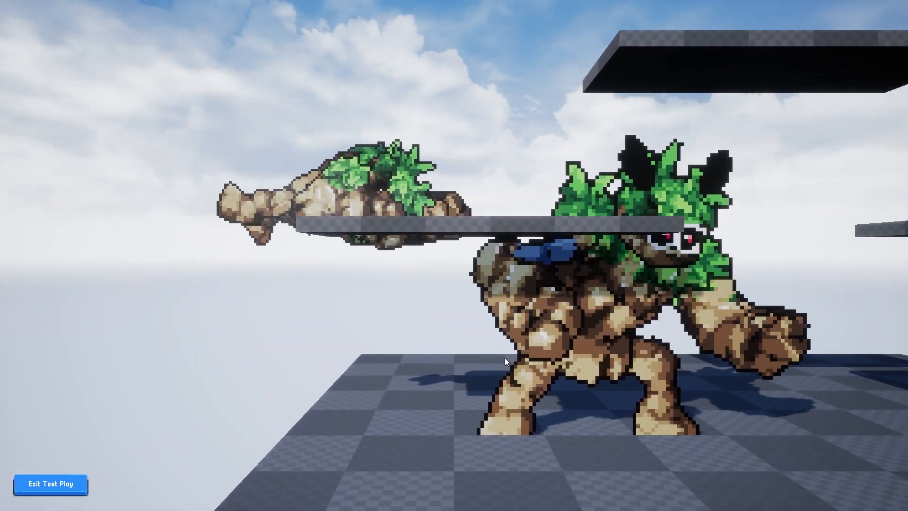
key(Right)
key(Left)
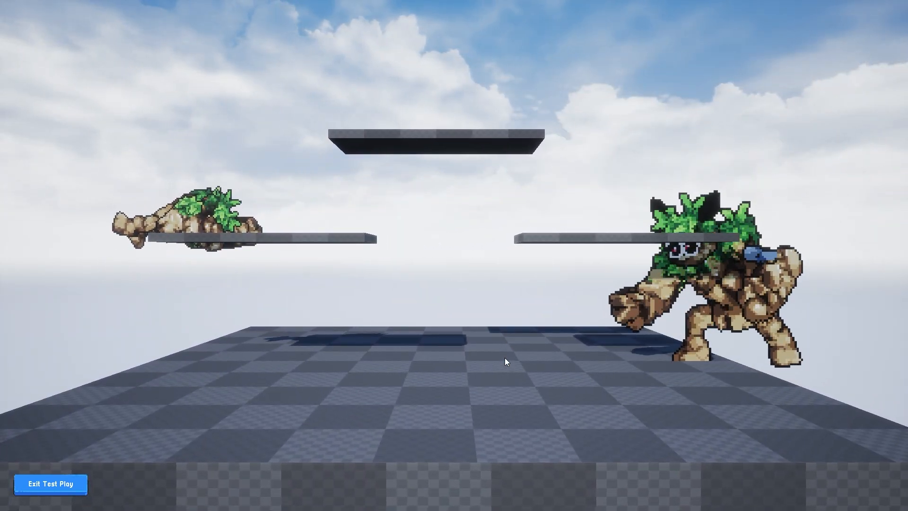
key(space)
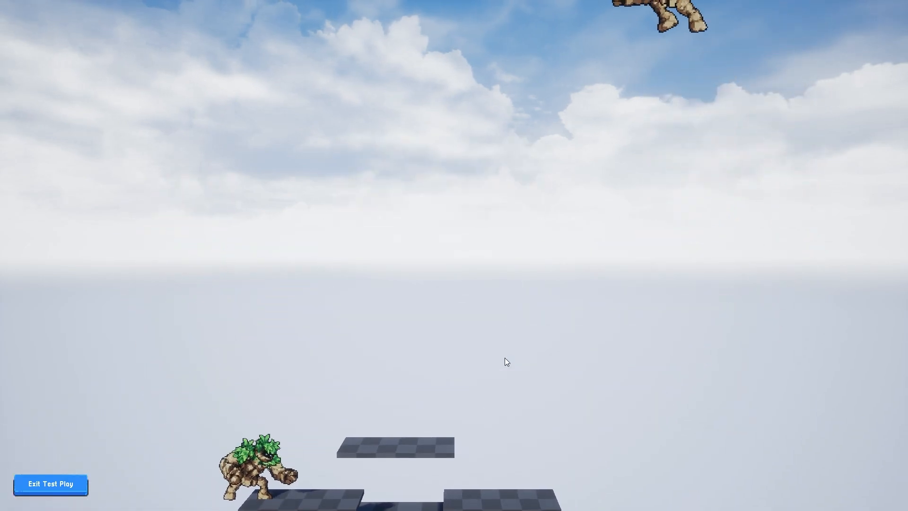
key(Left)
key(space)
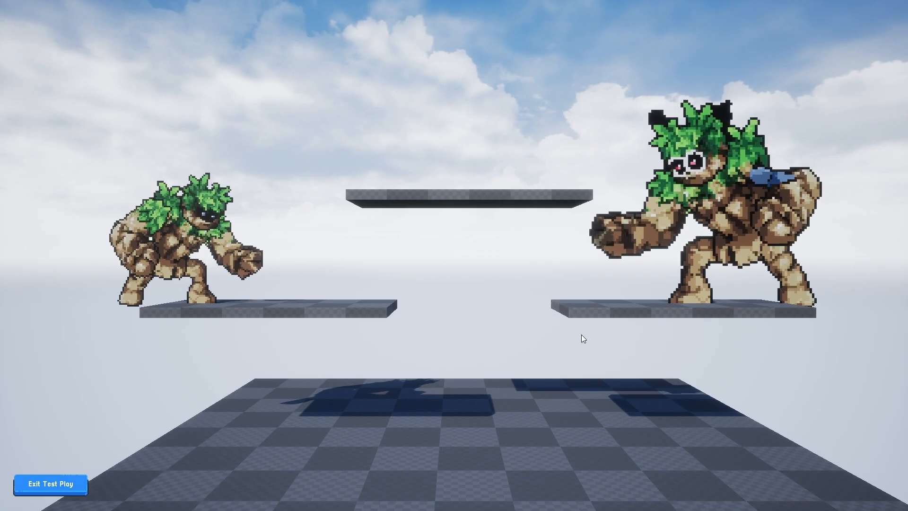
key(Escape)
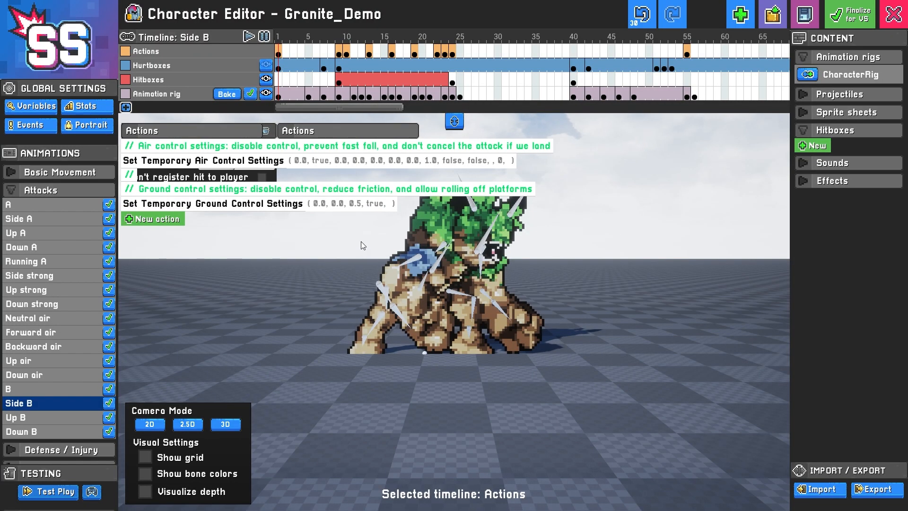
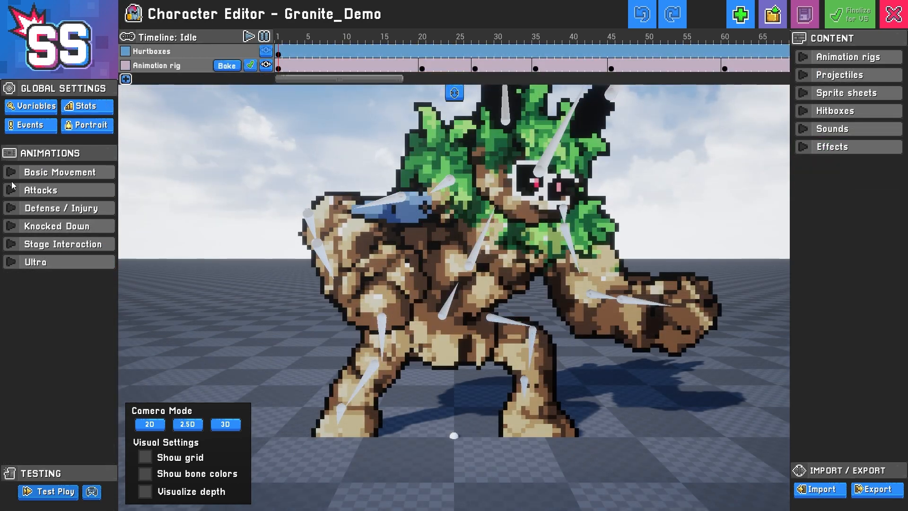
Browse the Idle, Walk and Dash animations under Basic Movement
click(12, 174)
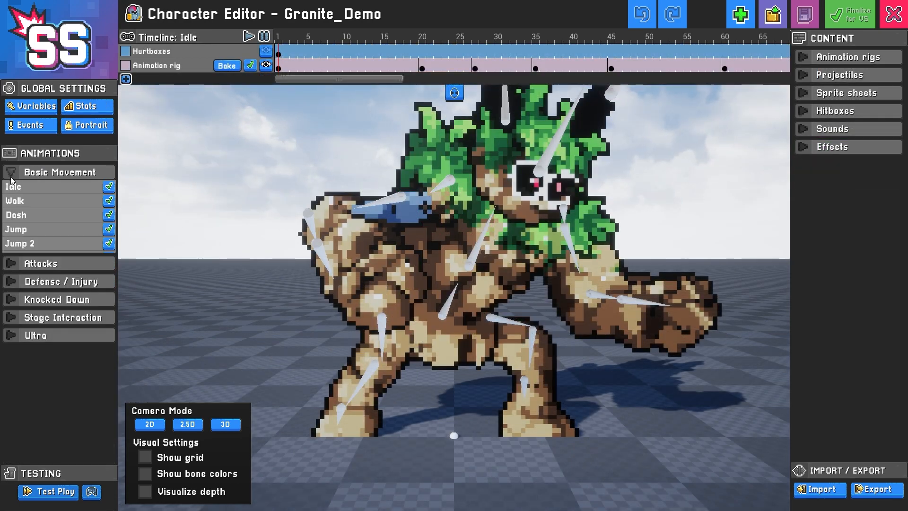
click(50, 187)
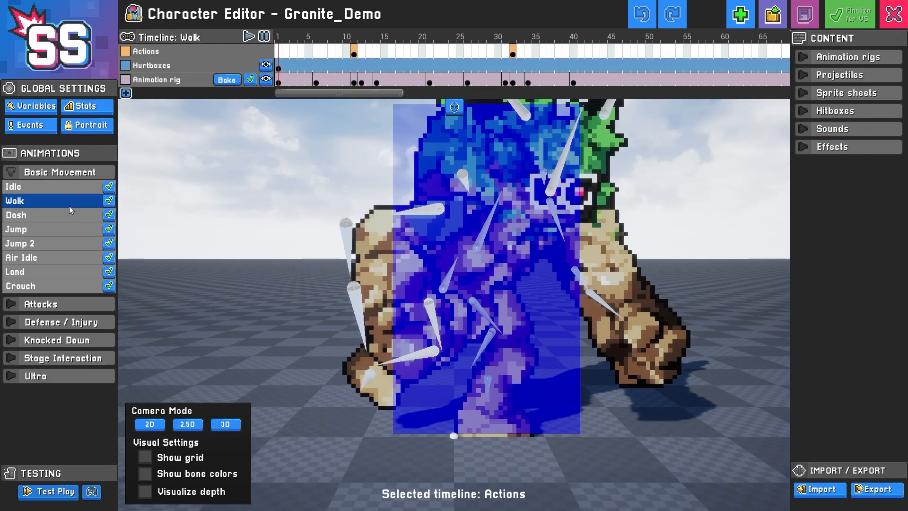
click(69, 215)
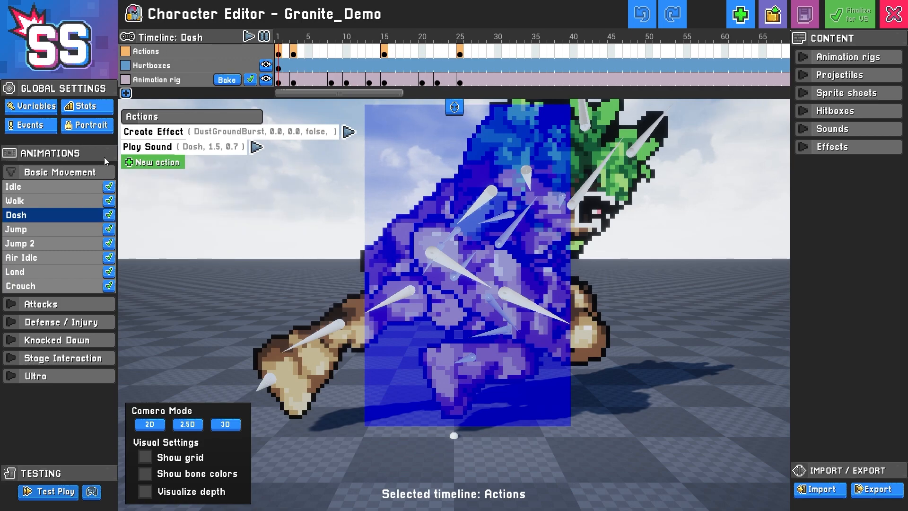
Open the Side strong attack and move its Animation rig timeline above all the others
click(47, 303)
click(51, 282)
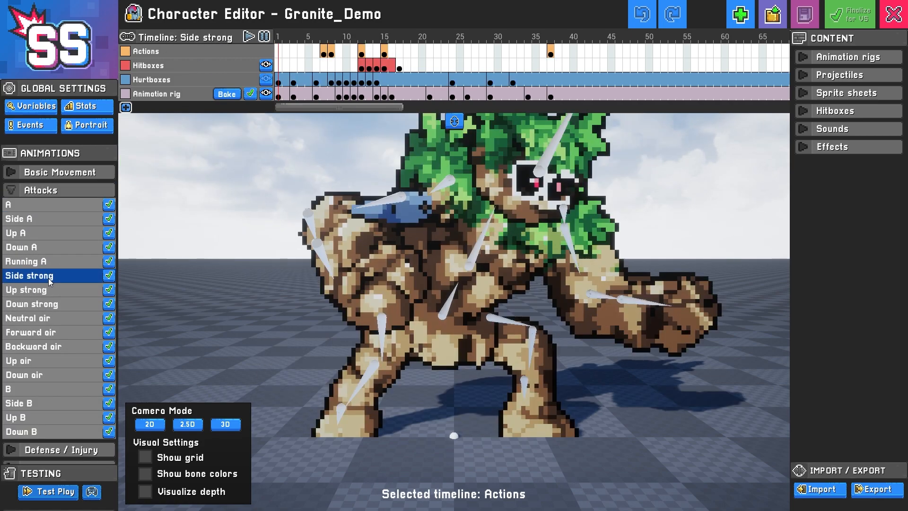
drag(204, 97, 199, 53)
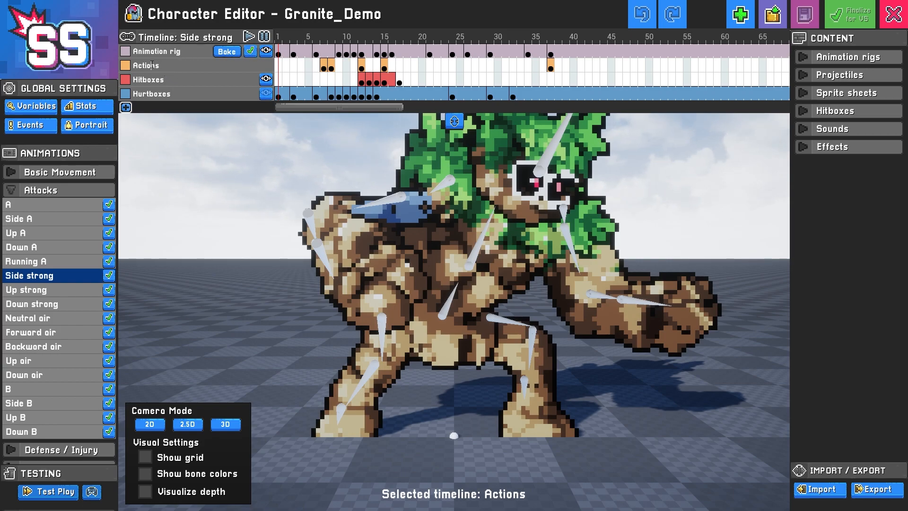
Add a second Actions timeline to Side strong and place it directly below the Animation rig timeline
click(182, 68)
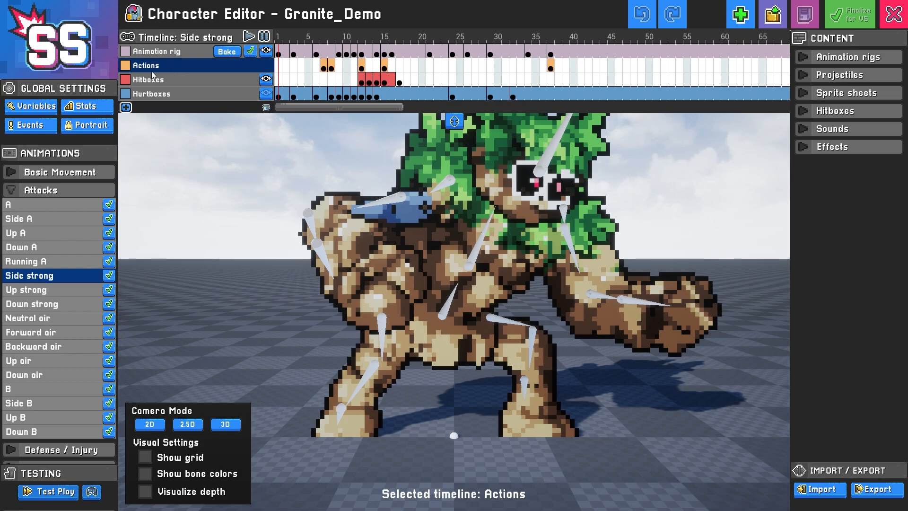
click(127, 106)
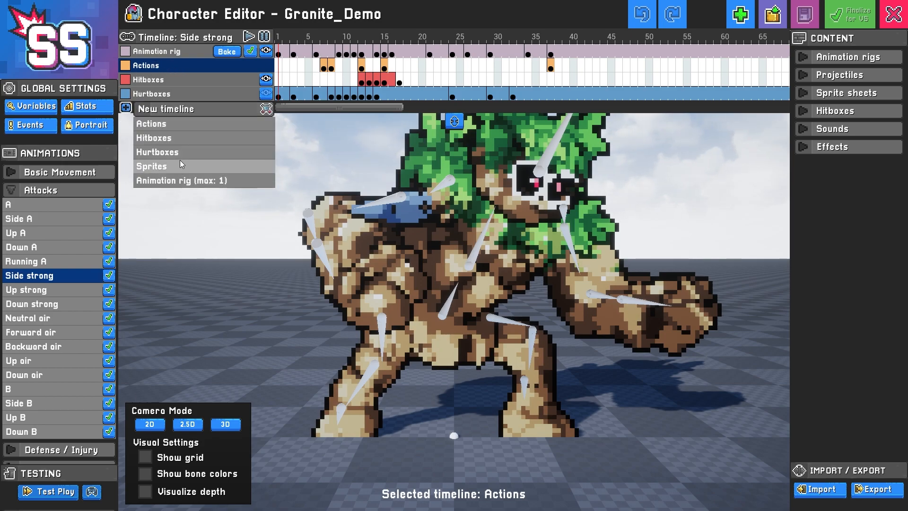
click(184, 124)
drag(128, 110, 196, 62)
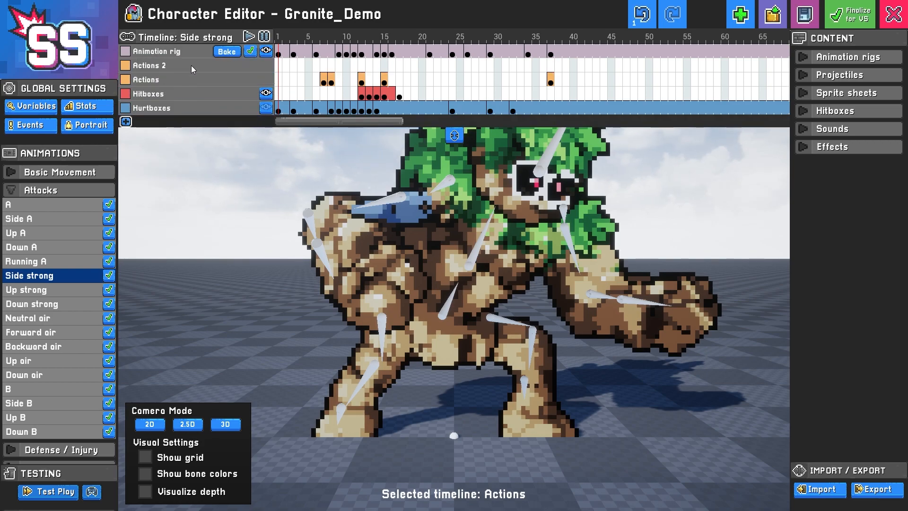
Create an empty keyframe at frame 7 of the new Actions 2 timeline
click(325, 85)
click(331, 81)
click(326, 67)
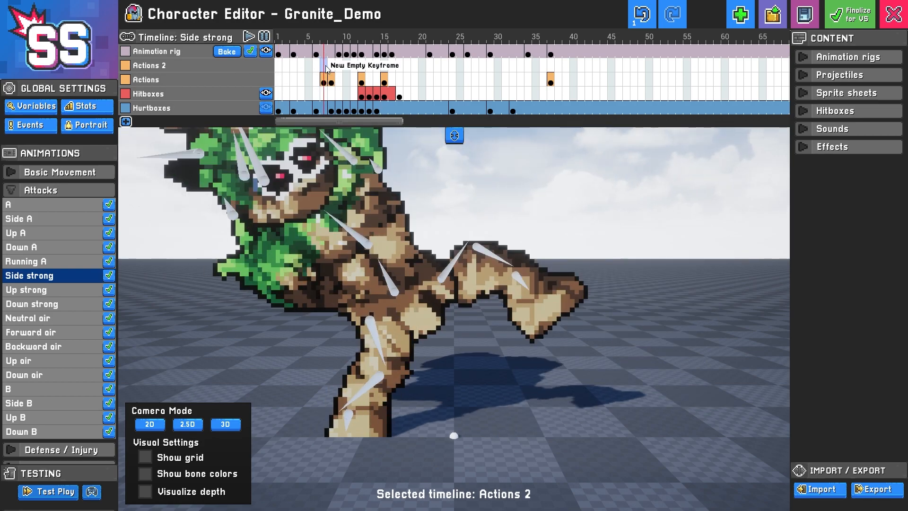
click(327, 69)
click(315, 70)
click(324, 68)
Add a Comment action to the frame 7 keyframe reading "This is a reminder that Granite has red eyes."
click(152, 158)
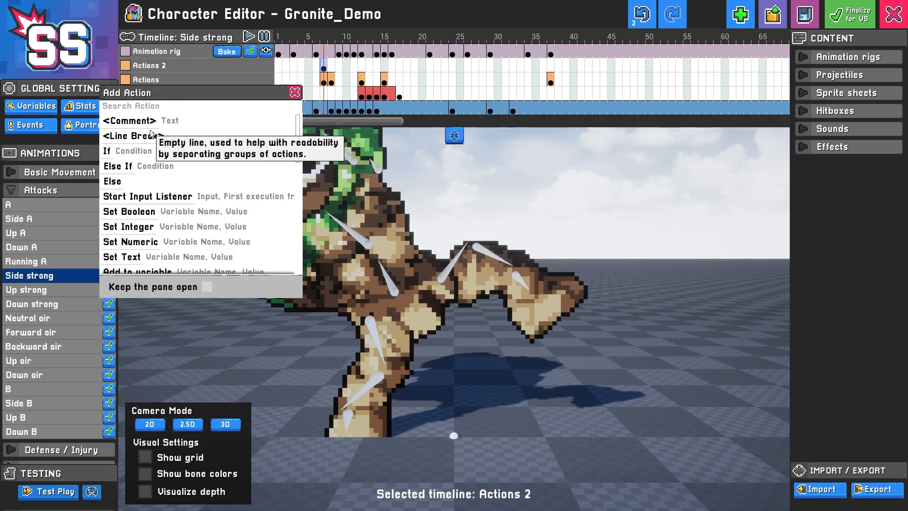
click(130, 122)
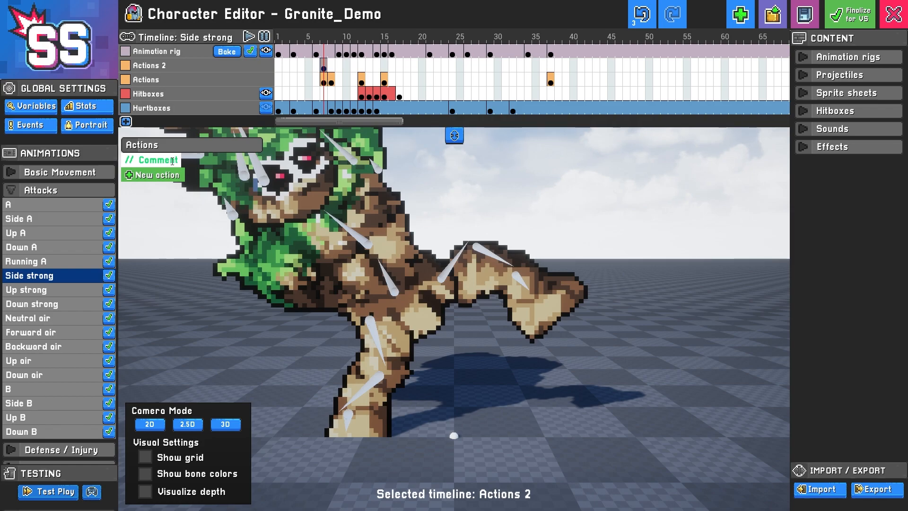
double_click(175, 161)
text(This is )
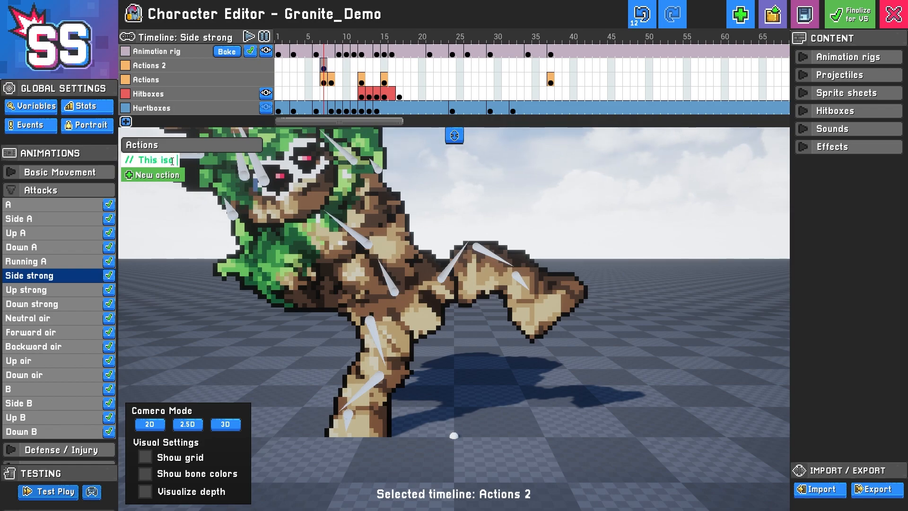
text(a reminder that Granite has red eyes.)
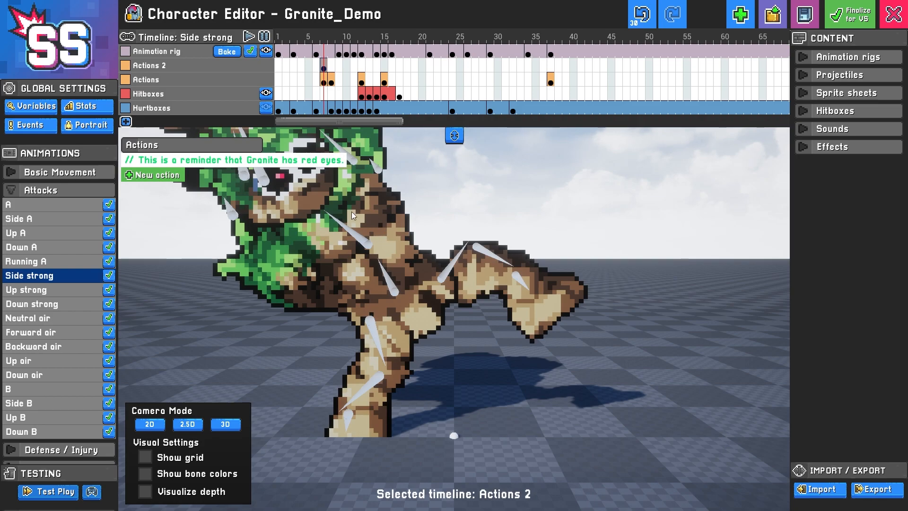
Reselect the comment's keyframe and rename the Actions 2 timeline as "Comemnts"
click(317, 68)
click(324, 69)
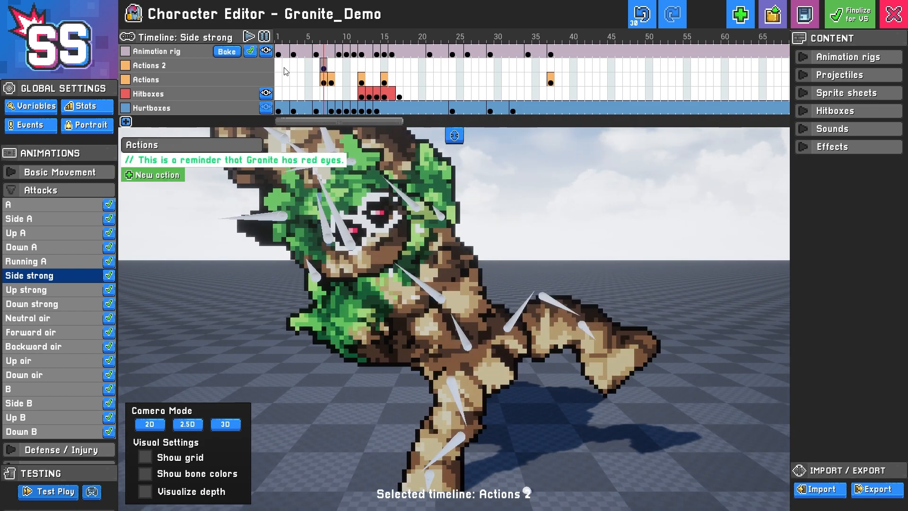
click(164, 67)
text(Comemnts)
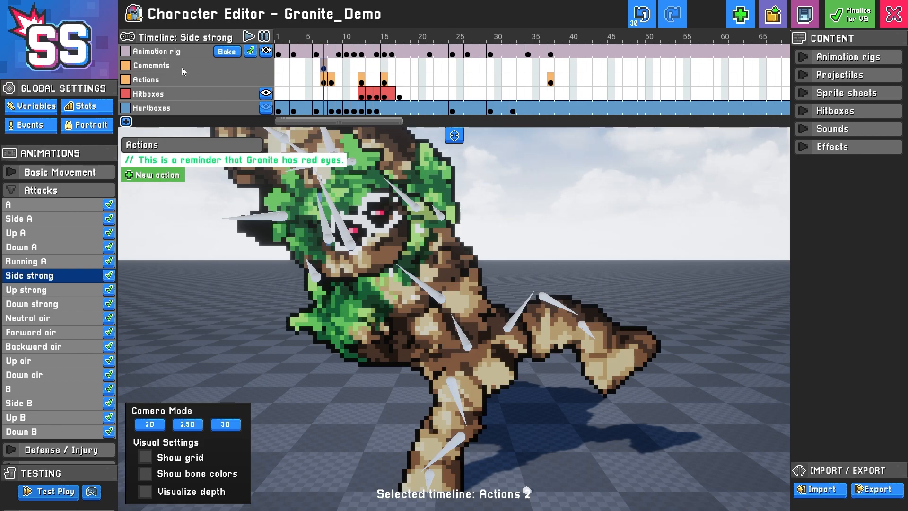
Examine the original Actions timeline of Side strong at frames 7, 8, 15 and 12
click(324, 81)
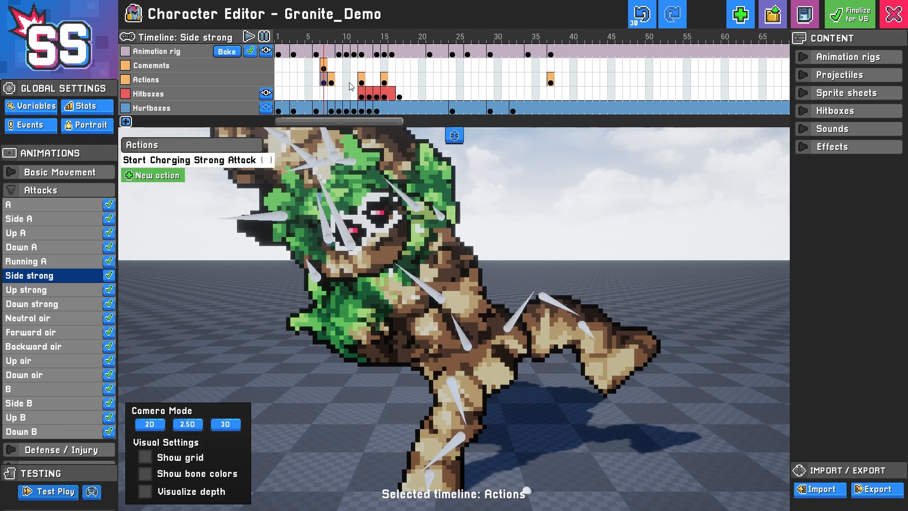
click(331, 80)
click(153, 160)
click(350, 161)
click(385, 82)
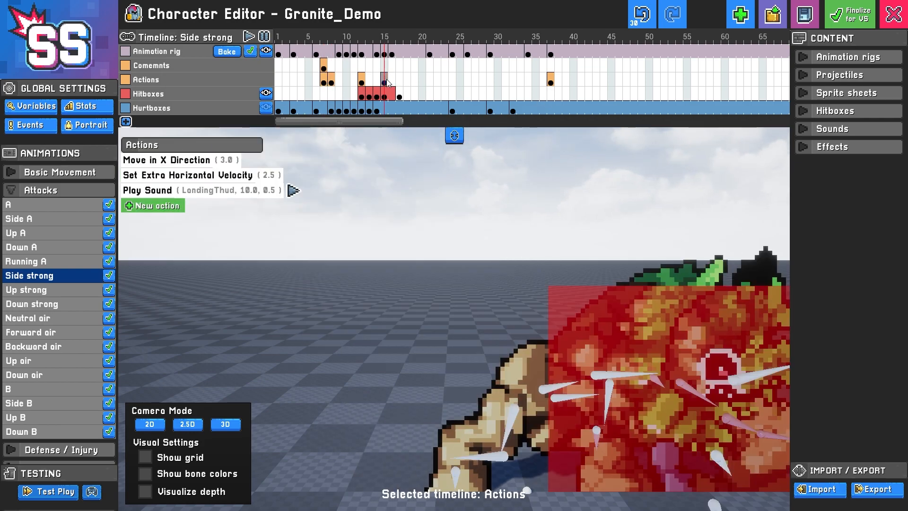
click(355, 81)
click(361, 80)
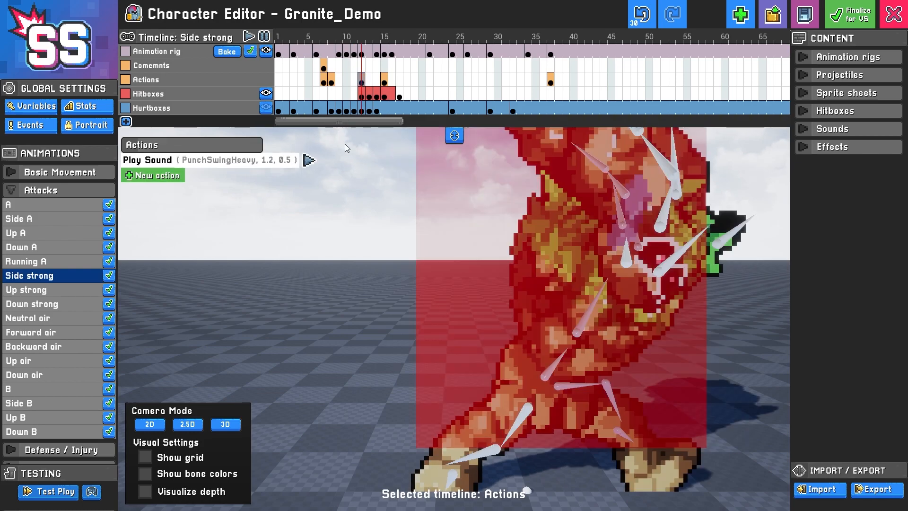
Reselect the frame 7 comment keyframe and expand the Projectiles, Sprite sheets, Hitboxes and Sounds content categories
click(324, 67)
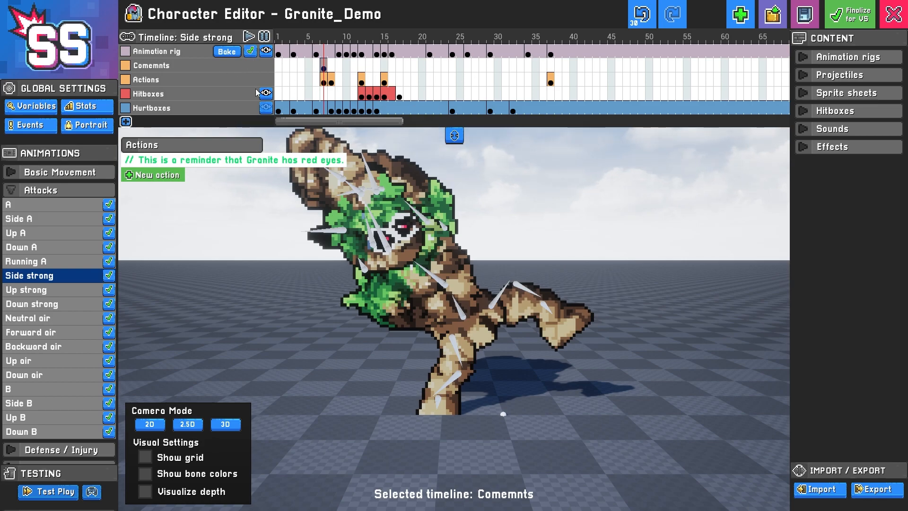
click(806, 76)
click(806, 128)
click(804, 160)
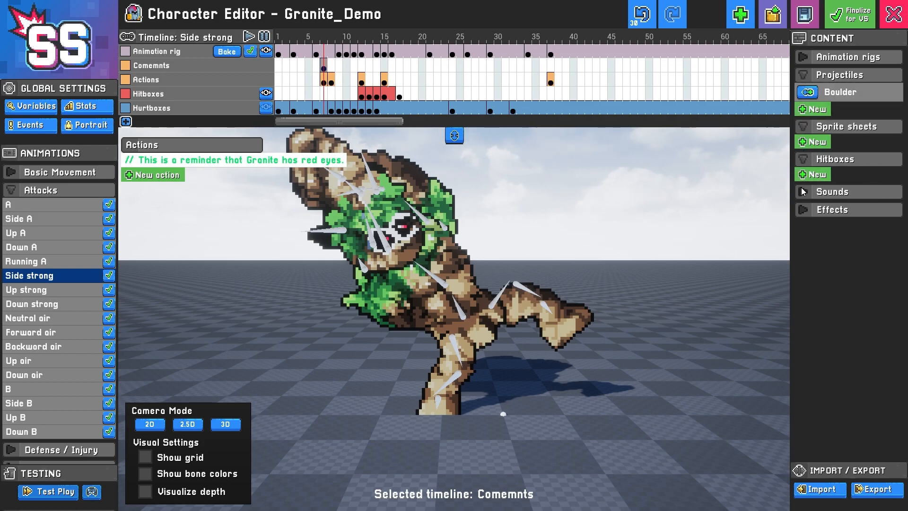
click(804, 192)
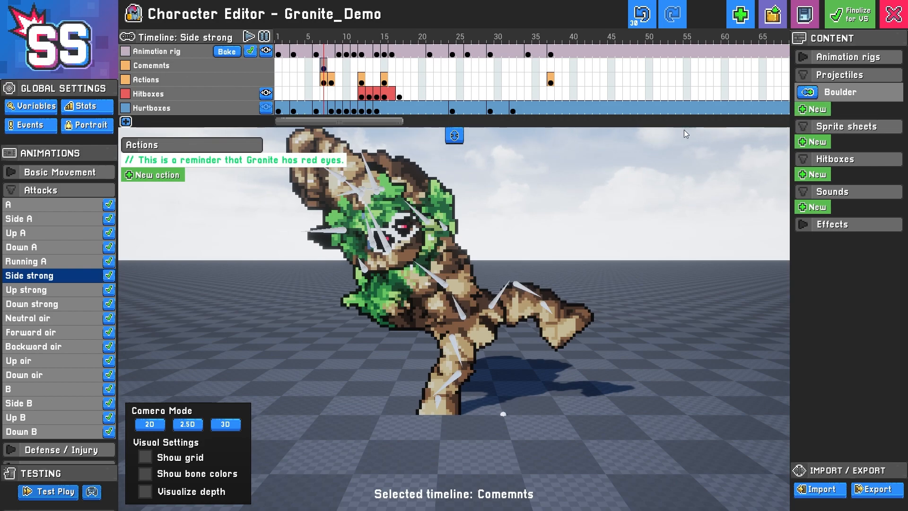
click(806, 57)
click(806, 58)
Add a Create Projectile action for Boulder at frame 12 of the Comemnts timeline
click(422, 79)
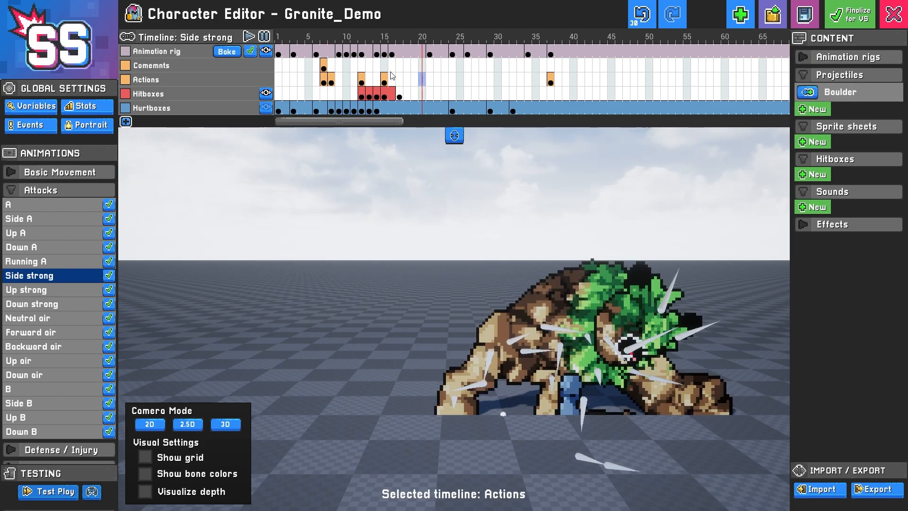
click(362, 67)
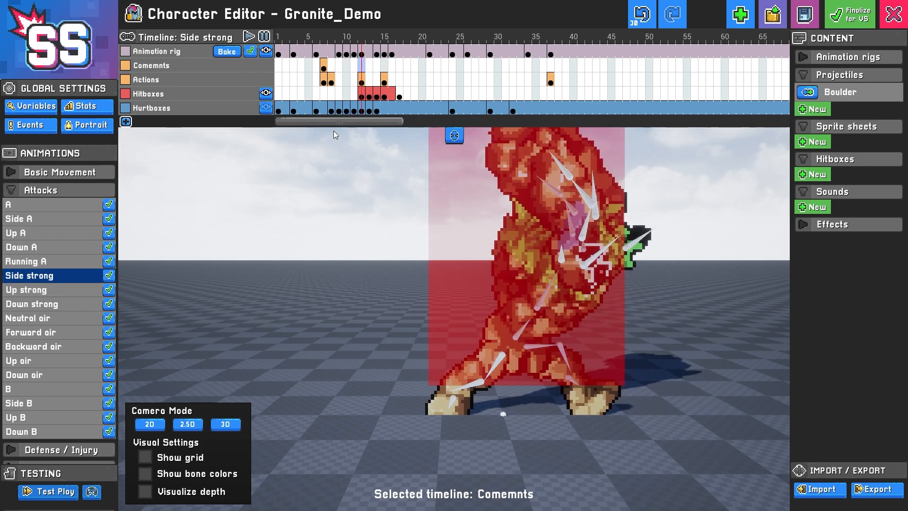
click(808, 93)
click(159, 160)
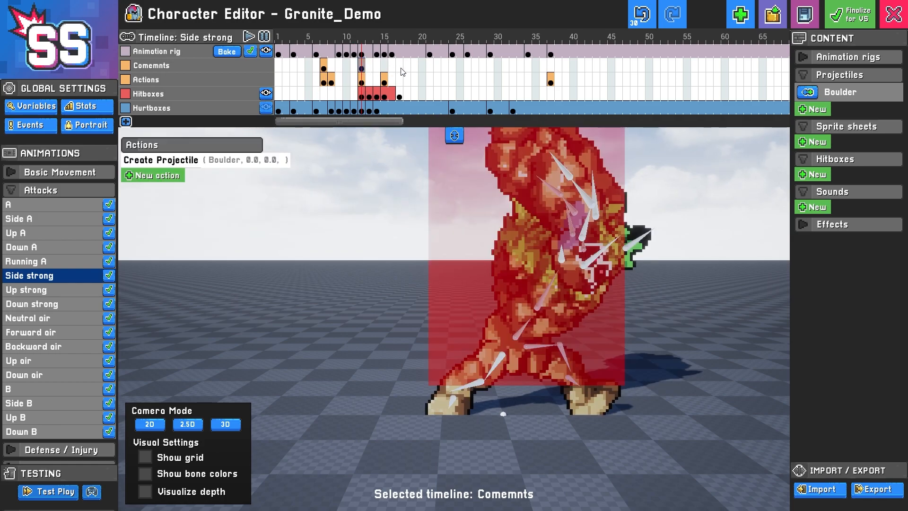
Delete the Animation rig timeline of Side strong, add a fresh one from CharacterRig at frame 1 and scrub through it
click(299, 112)
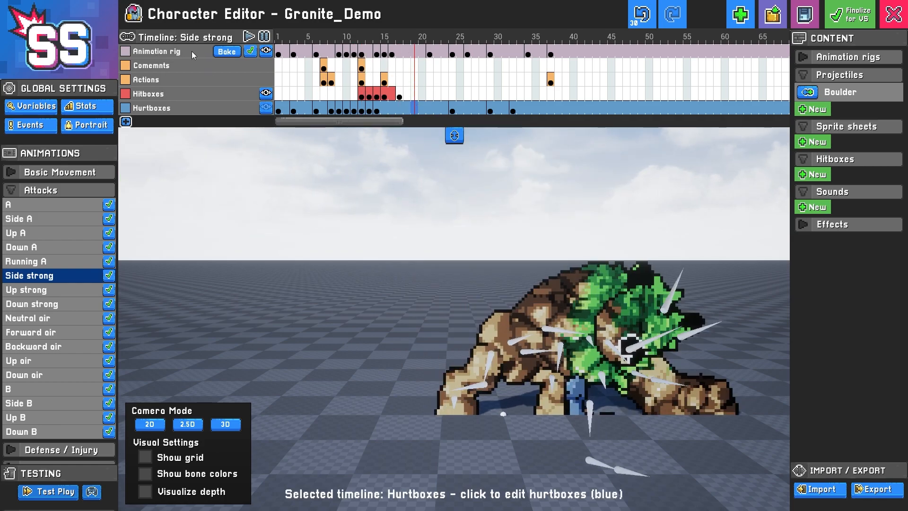
click(193, 56)
key(Delete)
click(279, 98)
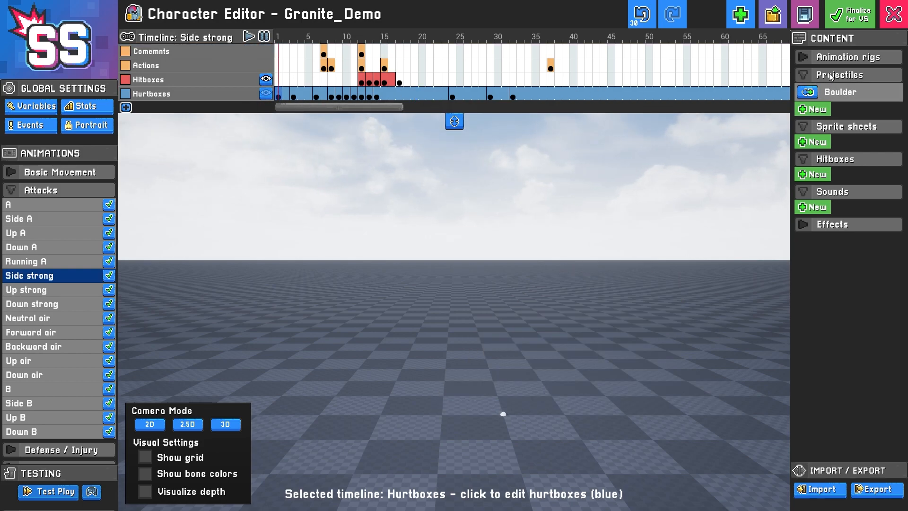
click(807, 58)
click(809, 74)
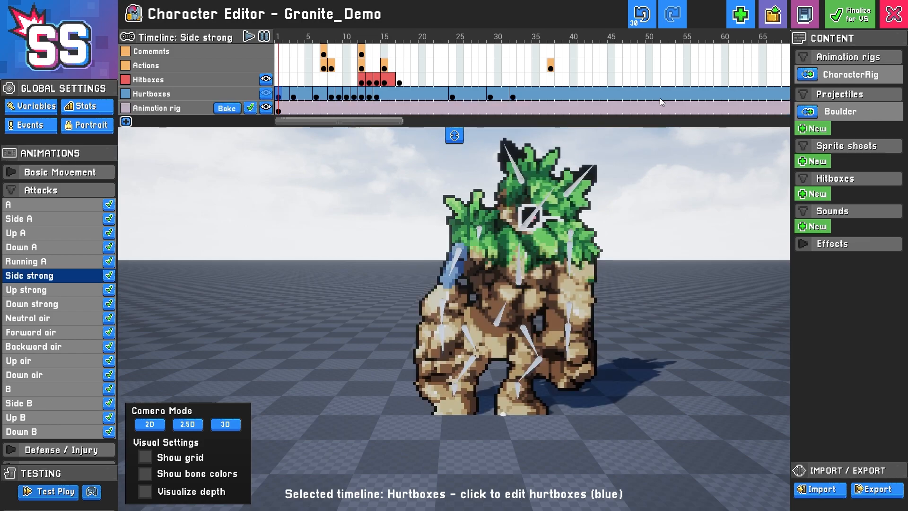
drag(280, 110, 499, 111)
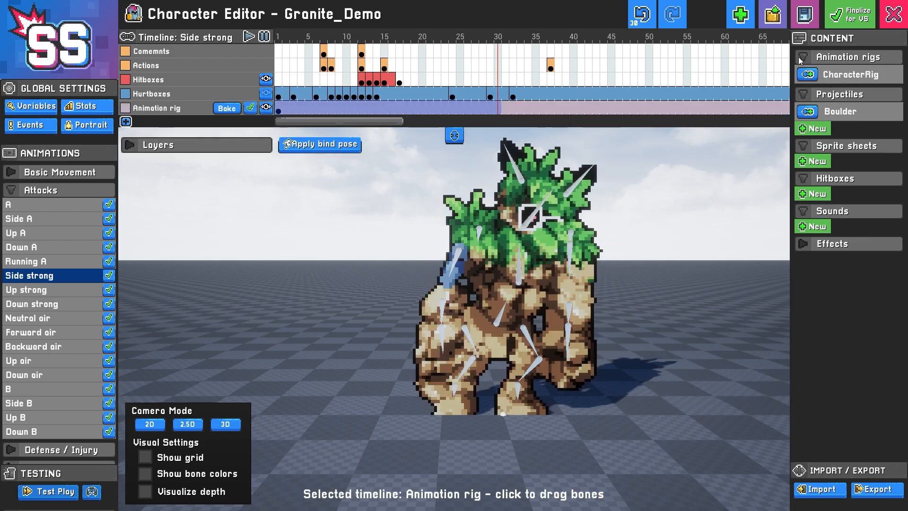
click(280, 109)
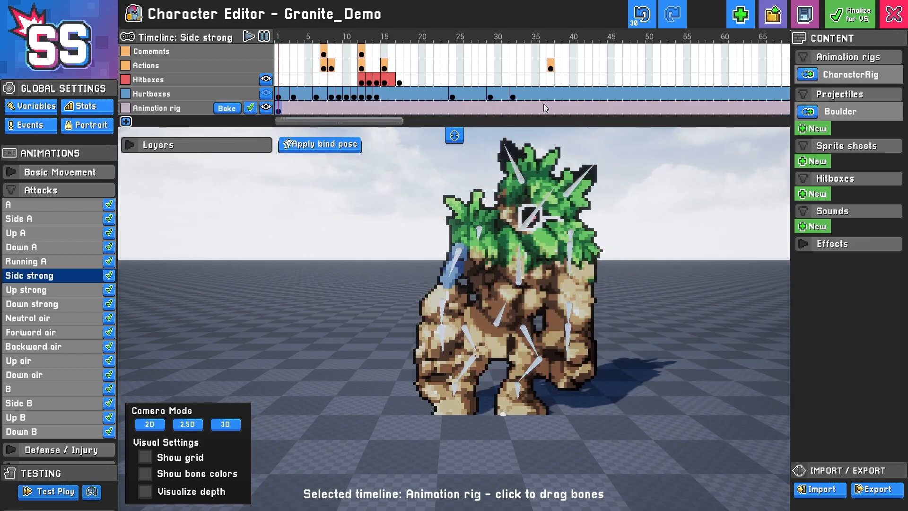
Undo the timeline deletion, remove the extra Animation rig timeline and scrub the original one to frame 26
click(637, 20)
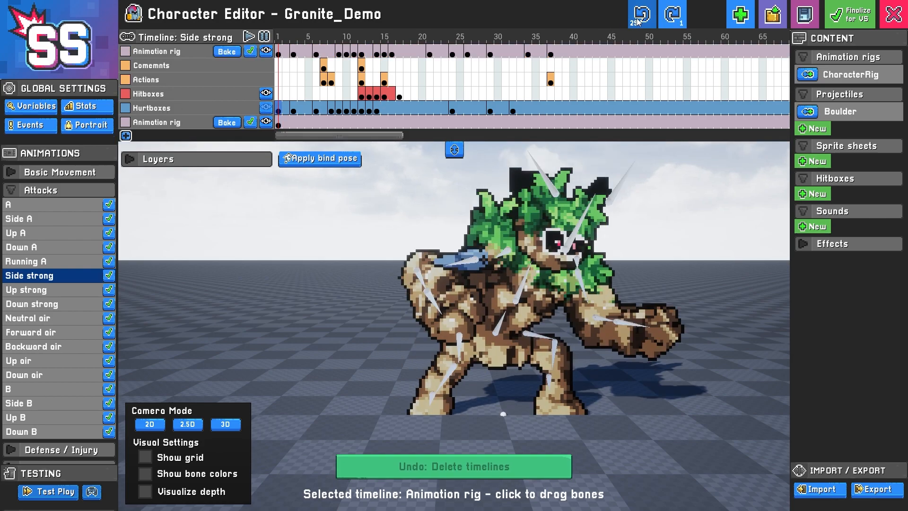
click(189, 124)
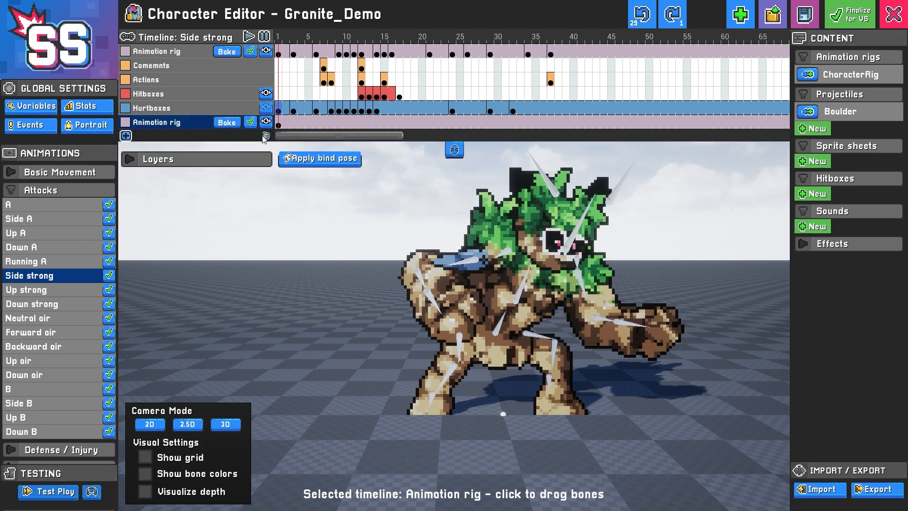
click(265, 136)
drag(281, 57, 467, 53)
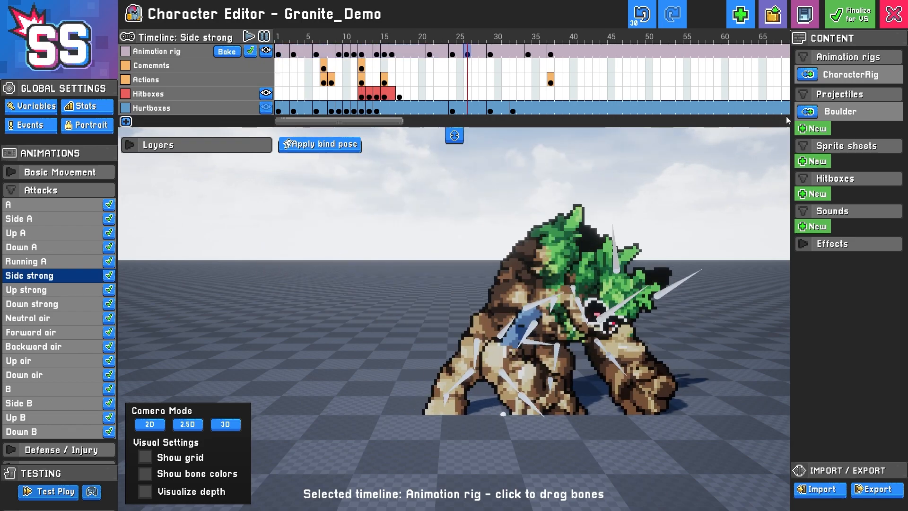
Collapse the Projectiles, Sprite sheets, Hitboxes and Sounds content categories and open the CharacterRig settings
click(803, 94)
click(803, 112)
click(803, 130)
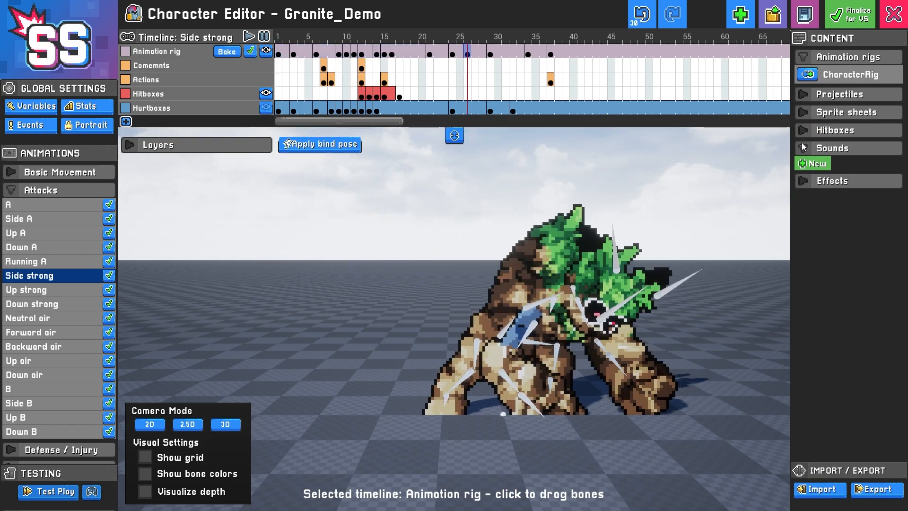
click(802, 145)
click(863, 74)
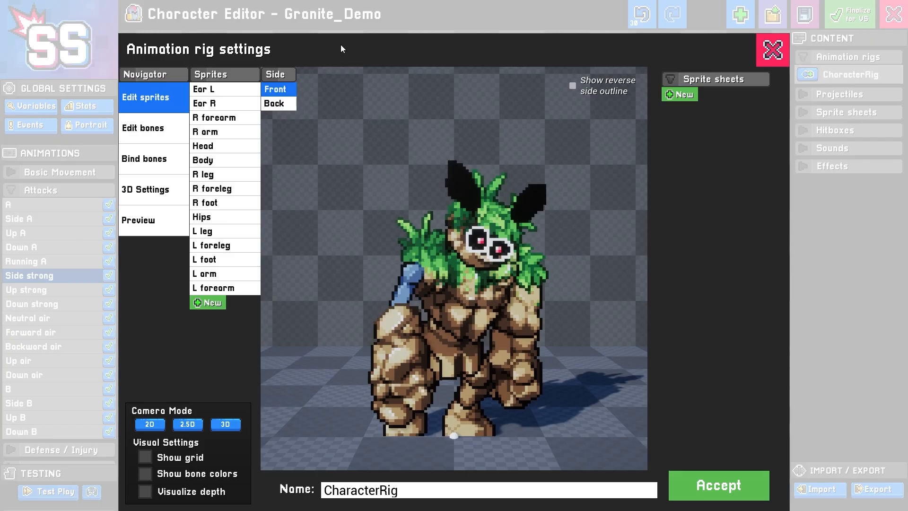
Open the Boulder projectile for editing, scrub its Sprites timeline and select that timeline's frame 1 keyframe
click(808, 62)
click(846, 75)
click(864, 92)
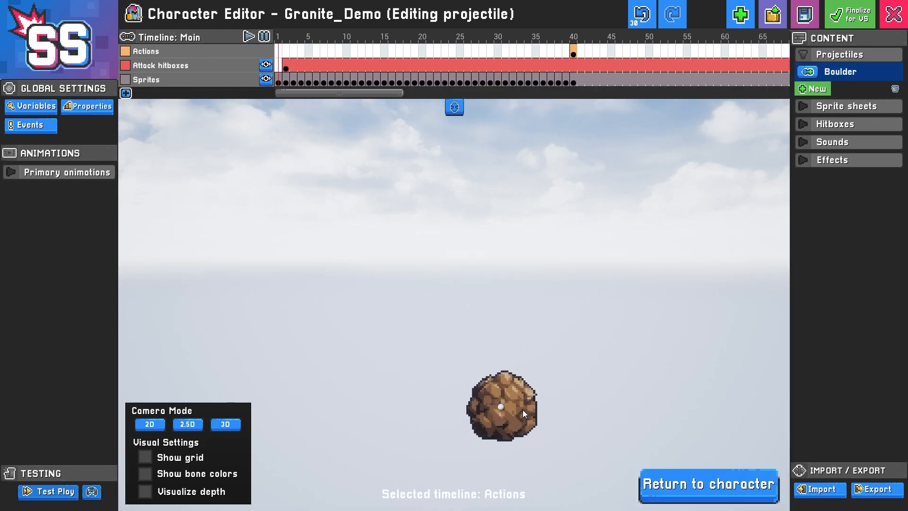
mouse_move(282, 80)
mouse_down()
mouse_move(533, 79)
mouse_move(506, 84)
mouse_up()
click(280, 67)
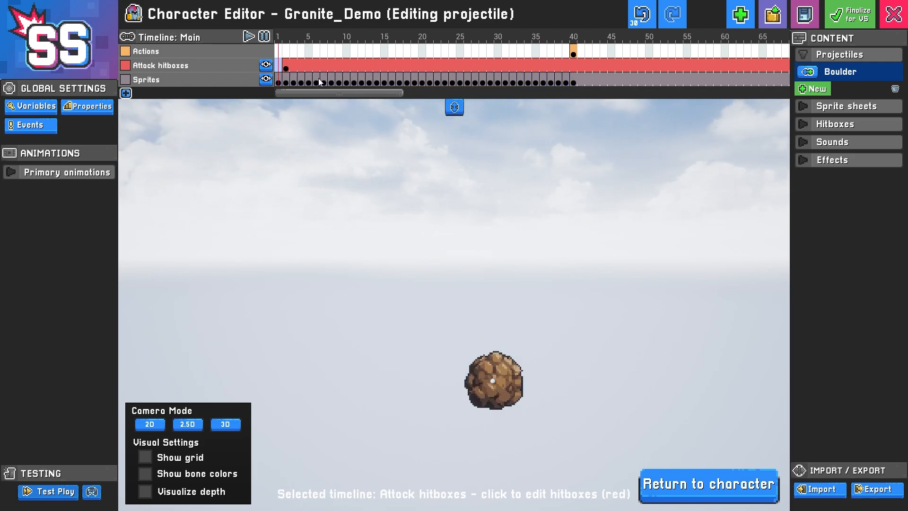
click(279, 83)
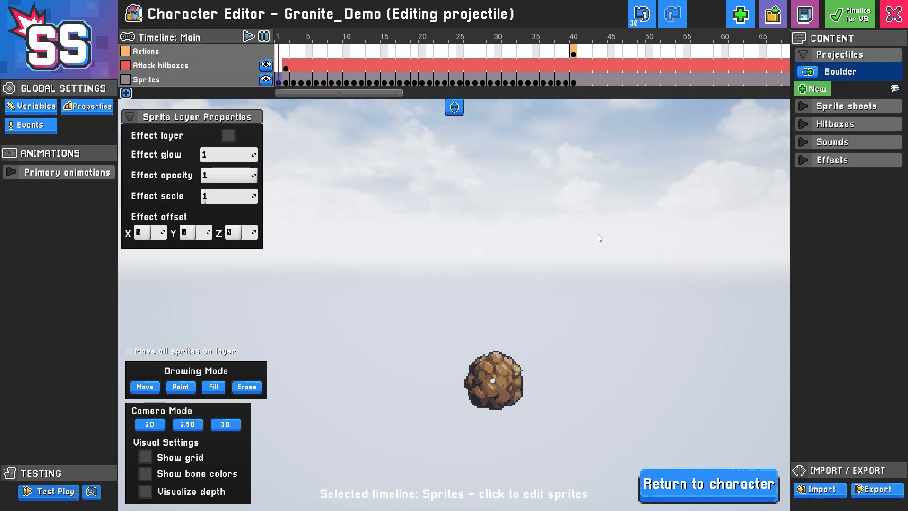
Load CoraParts as a new sprite sheet for the projectile
click(834, 107)
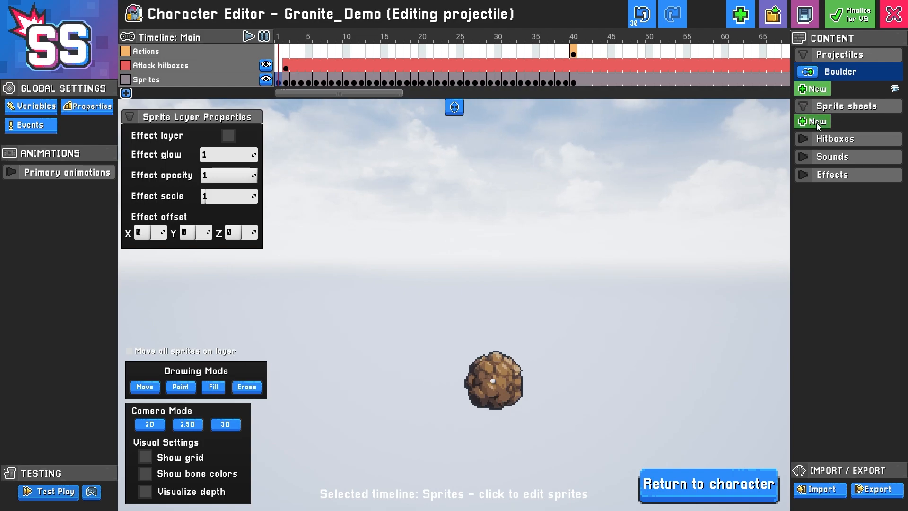
click(818, 126)
double_click(393, 197)
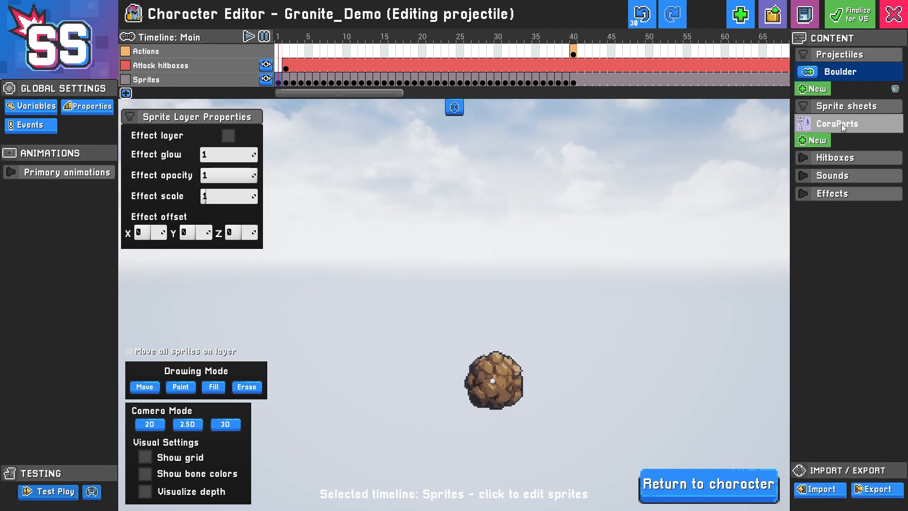
Import the helmeted head from CoraParts at frame 1, move it onto the projectile's origin and play the animation
click(841, 124)
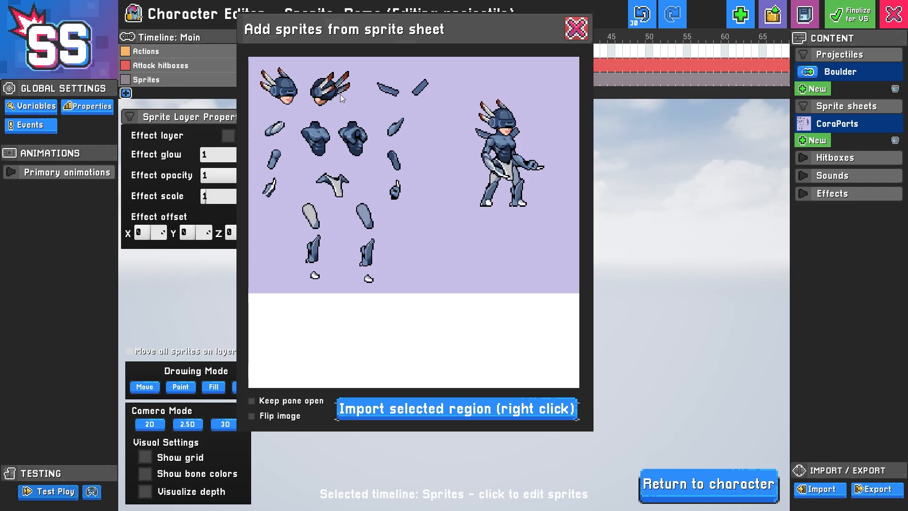
drag(256, 61, 303, 109)
right_click(303, 109)
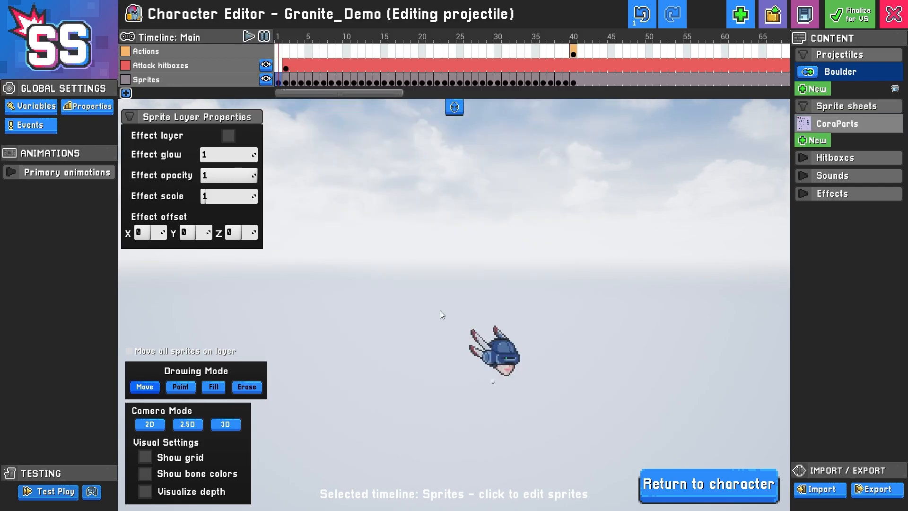
drag(516, 357, 506, 374)
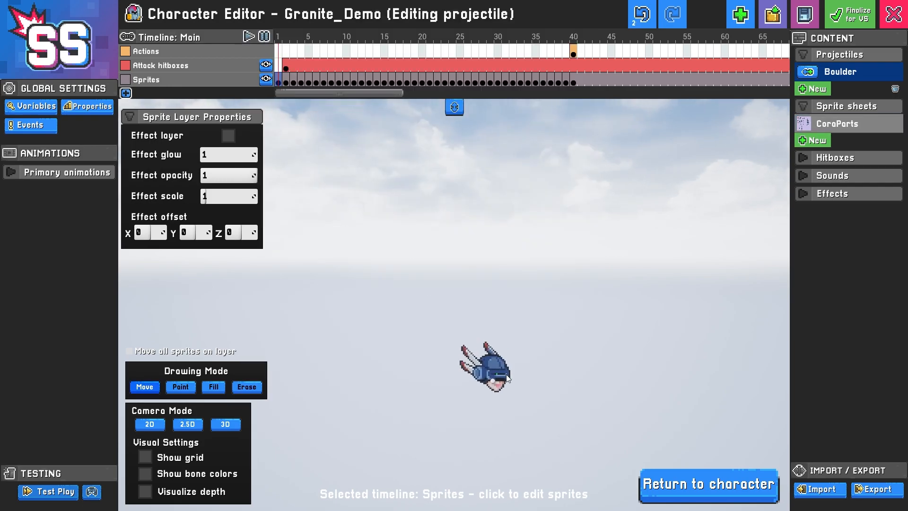
click(248, 37)
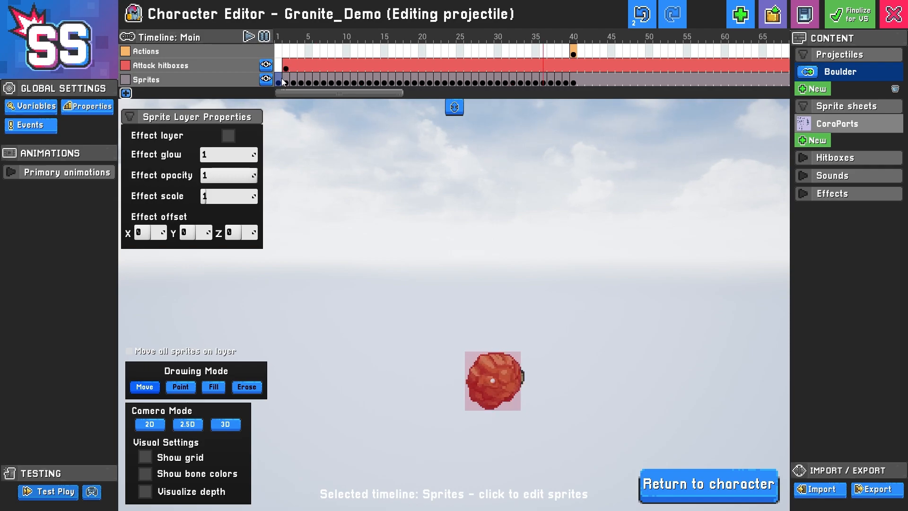
Select the Sprites keyframes up to frame 40 and add a new Sprites timeline named Cora
drag(292, 83, 571, 83)
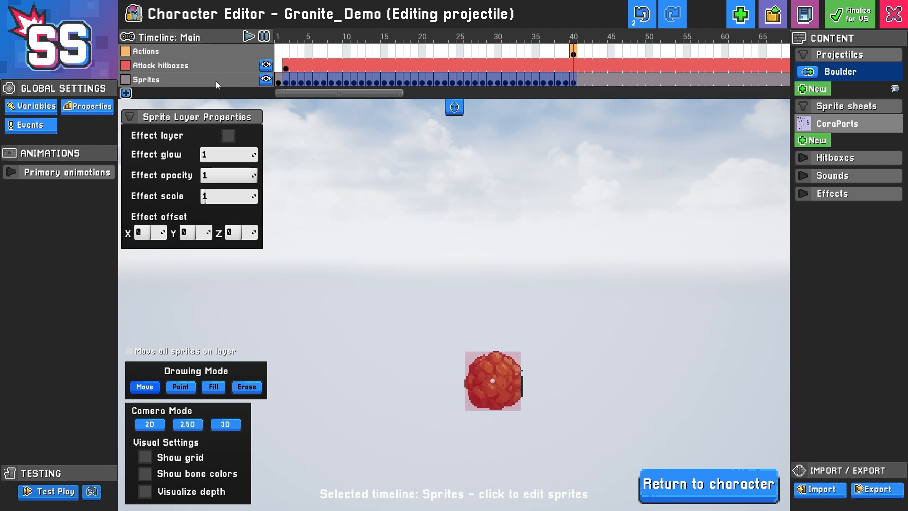
click(126, 93)
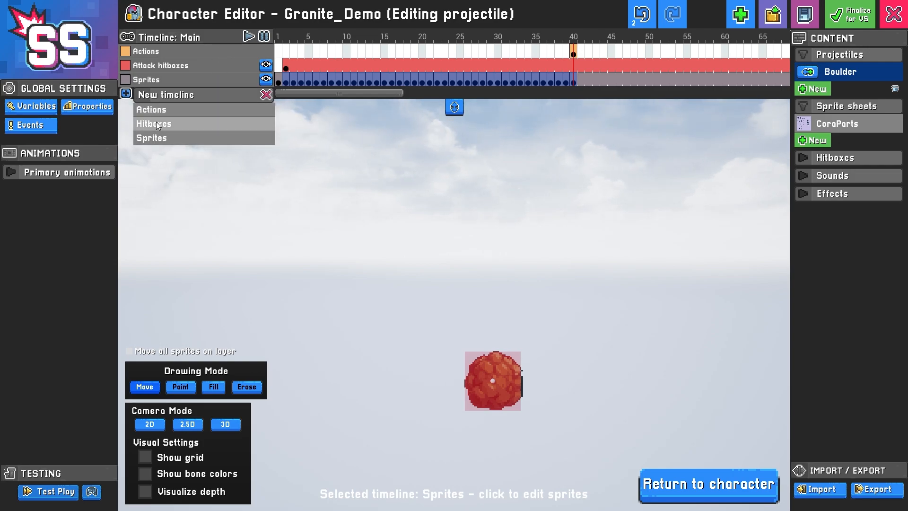
click(158, 137)
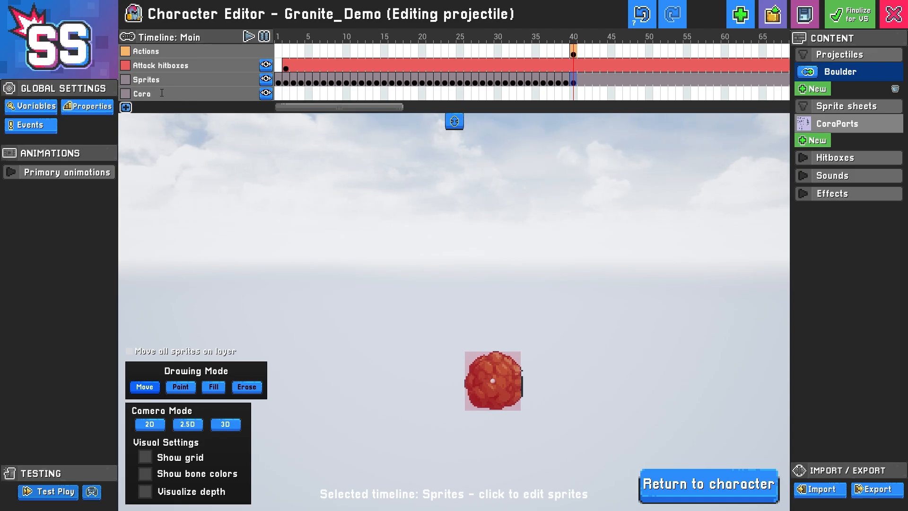
Toggle the Sprites timeline's visibility off and on, and copy its frame 1 head keyframe to frame 1 of Cora
click(231, 78)
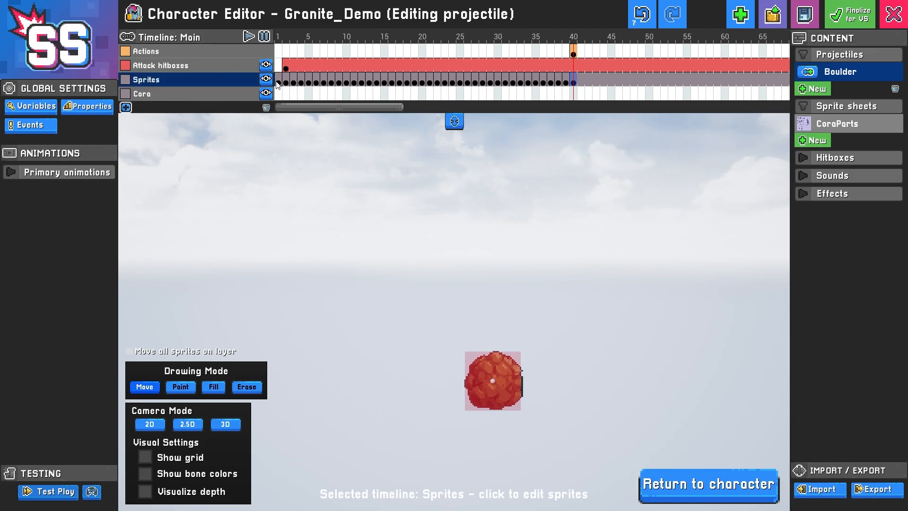
click(267, 80)
click(279, 83)
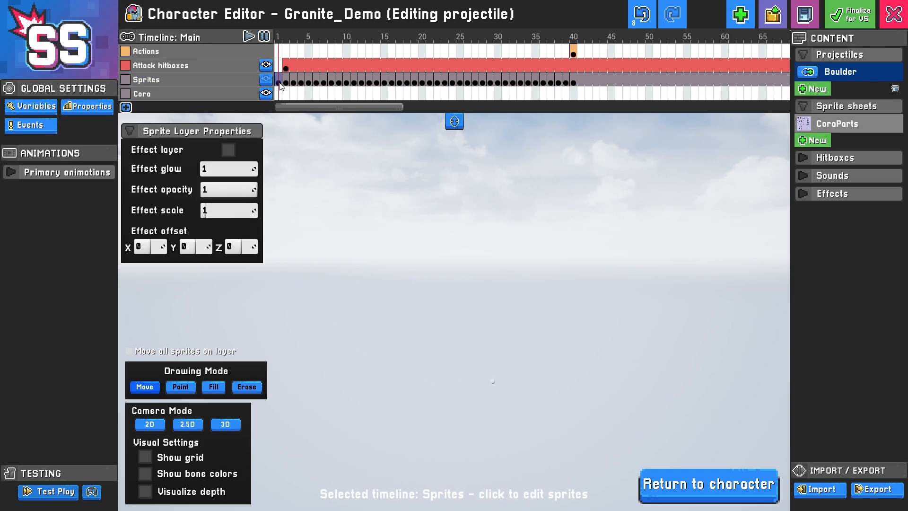
click(268, 80)
key(ctrl+c)
click(278, 95)
key(ctrl+v)
Delete the old Sprites timeline and move the head sprite at frame 40 of Cora into the attack hitbox
click(279, 85)
click(237, 79)
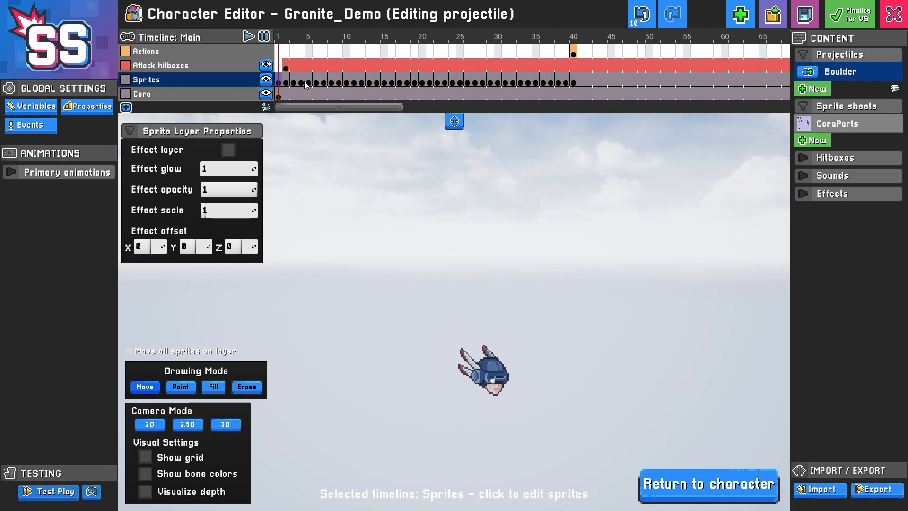
key(Delete)
drag(281, 82, 574, 82)
drag(495, 364, 502, 376)
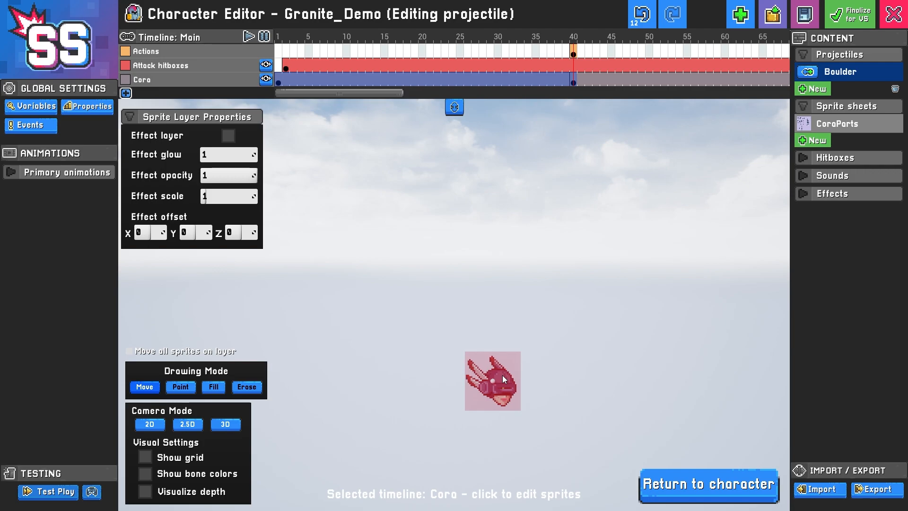
Return to the character and throw the modified projectile in test play
click(34, 173)
click(703, 487)
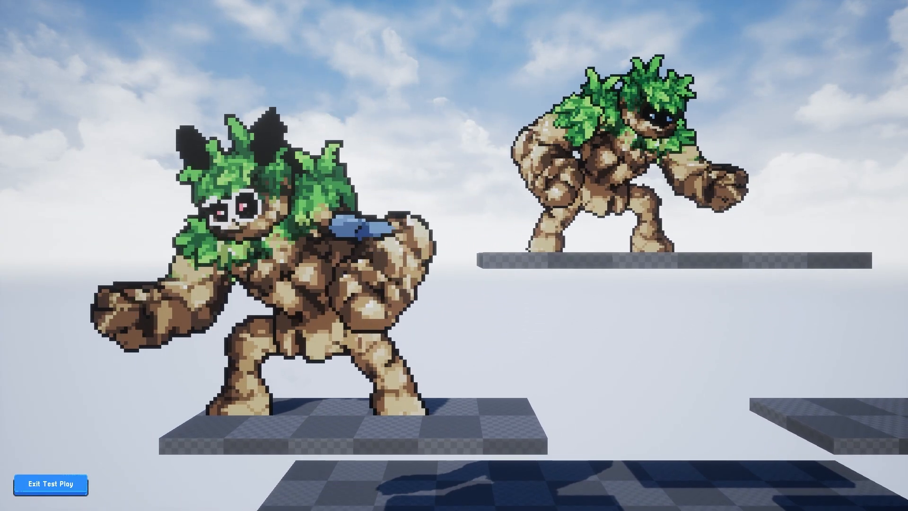
key(s)
key(d)
key(k)
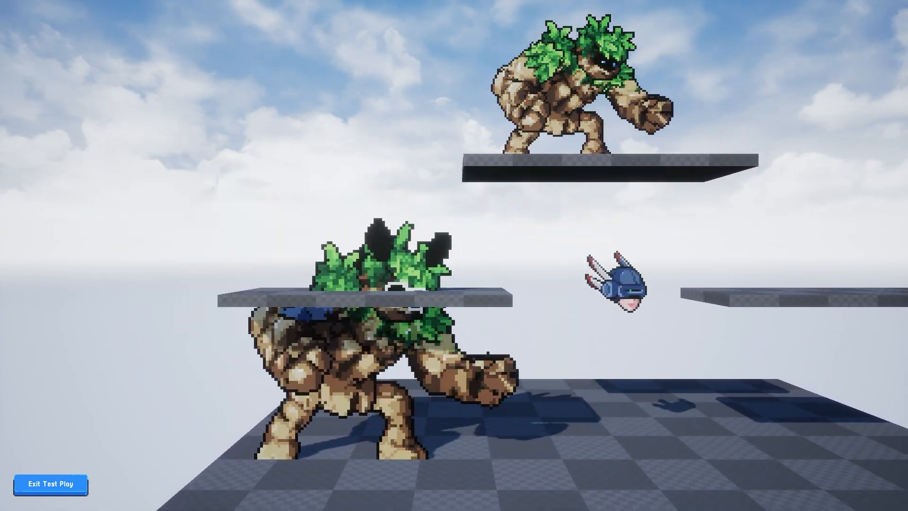
key(k)
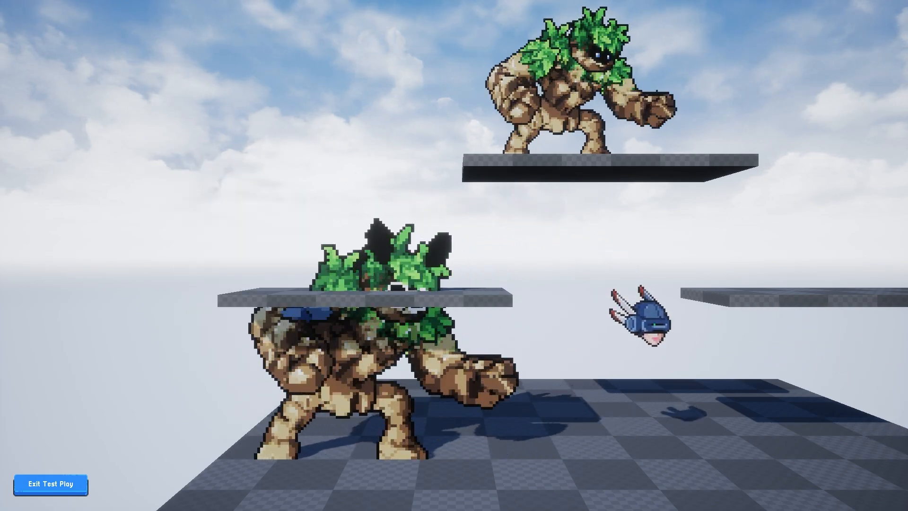
End the projectile test, return to the editor and save the character under the name Granite_Demo
key(d)
key(k)
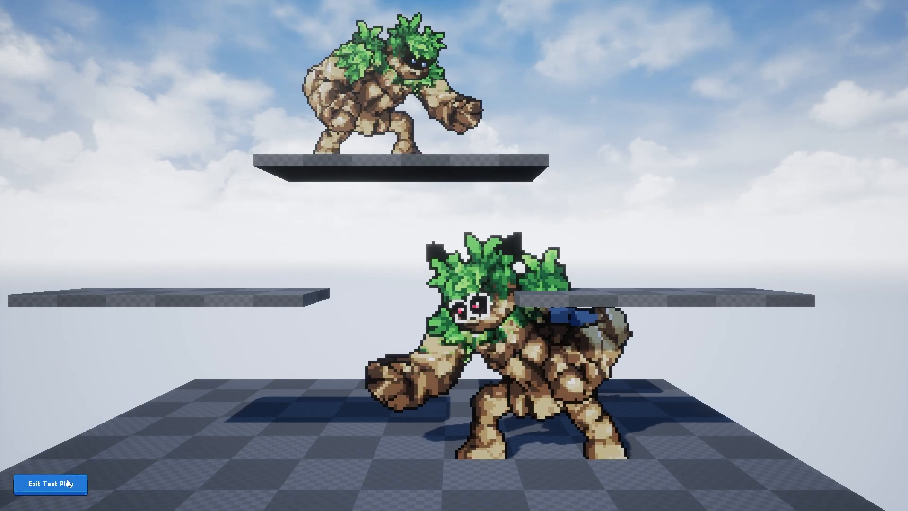
click(67, 484)
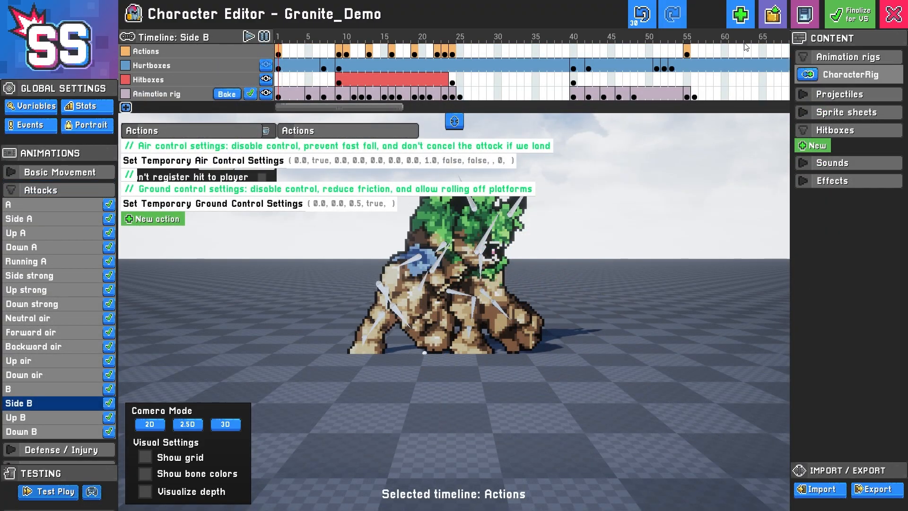
click(811, 20)
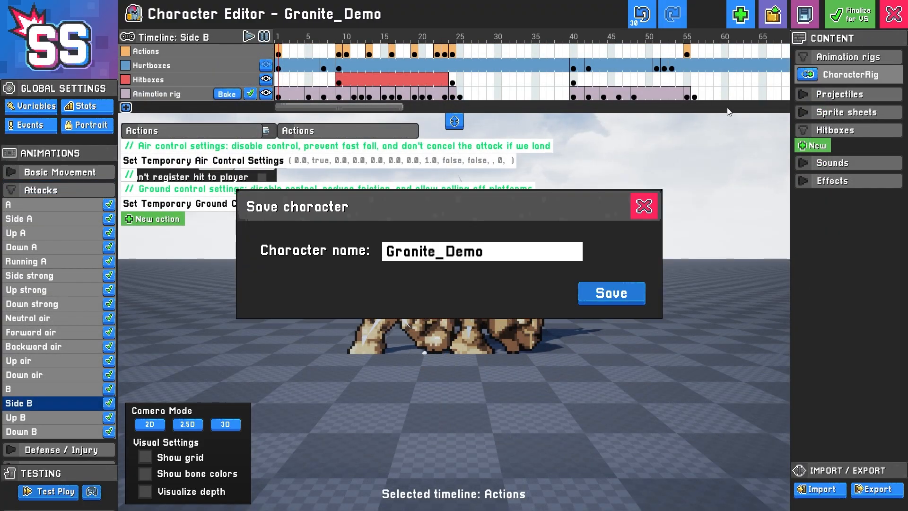
click(609, 294)
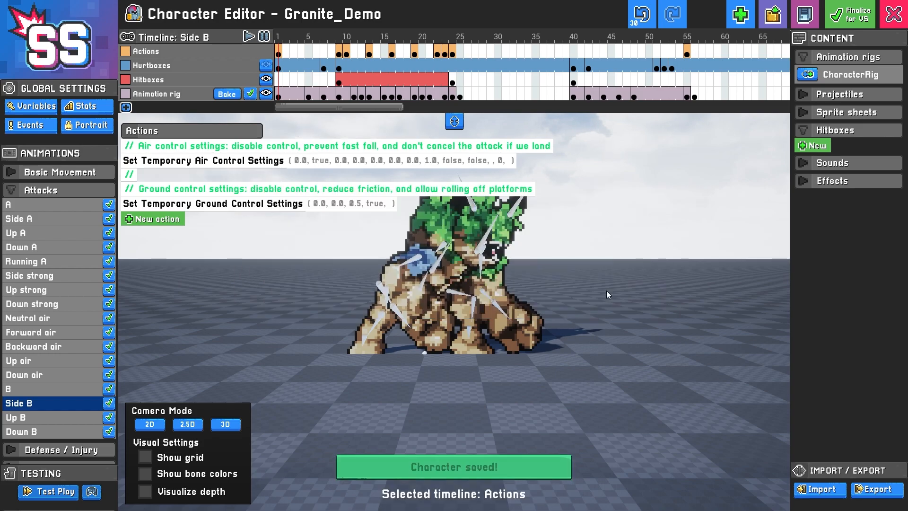
Load the Cora sprite sheet image as the character's portrait and accept it
click(98, 127)
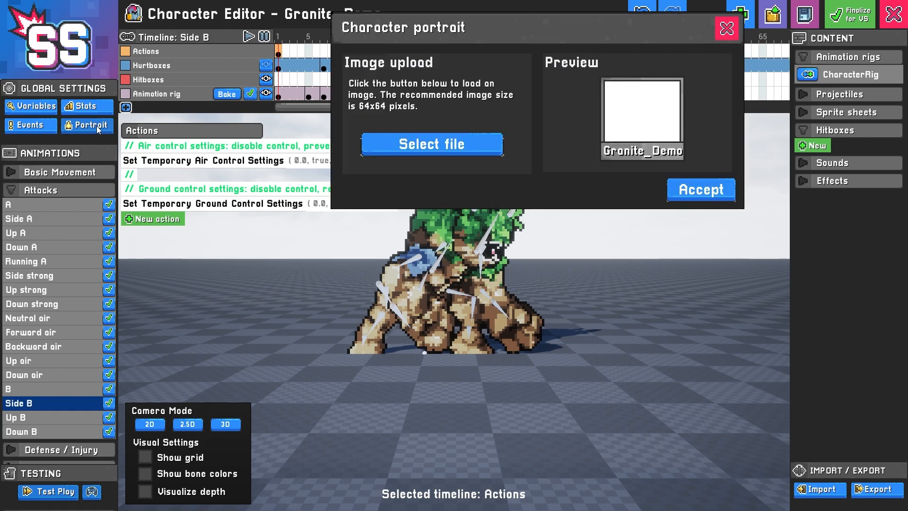
drag(549, 34, 466, 125)
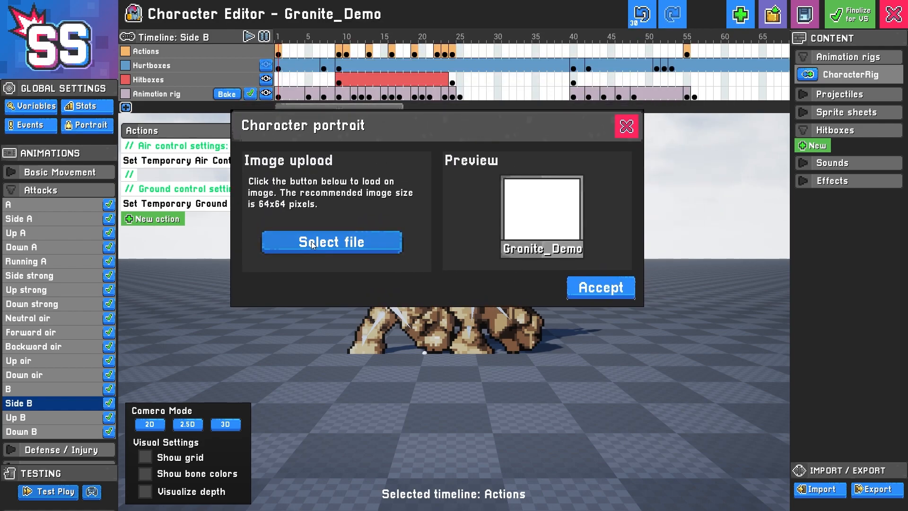
click(353, 243)
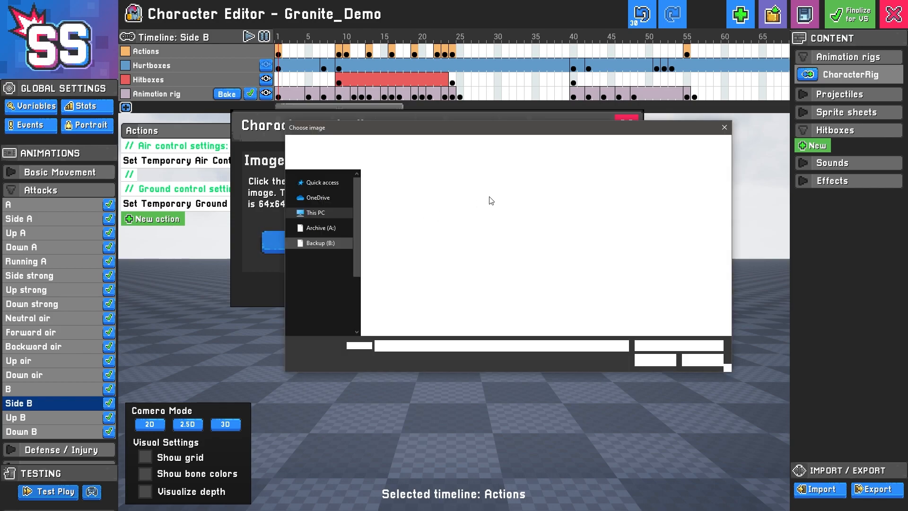
double_click(408, 200)
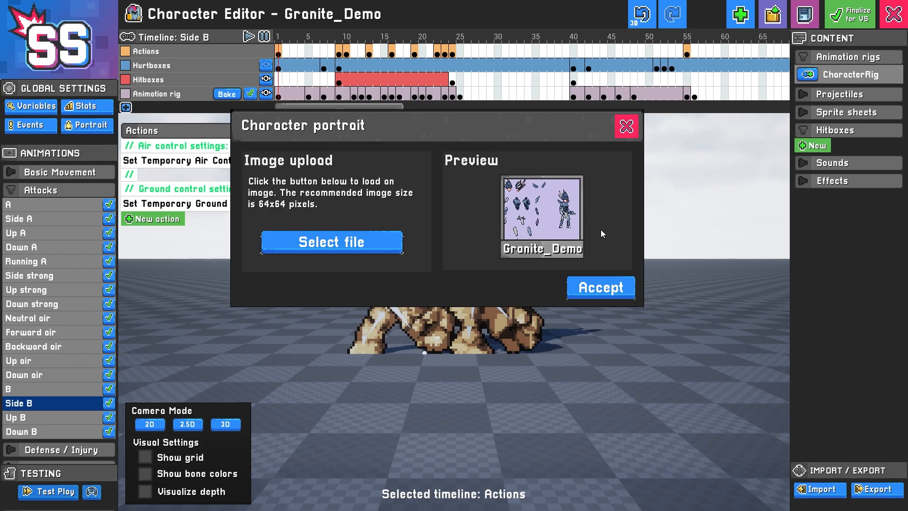
click(607, 294)
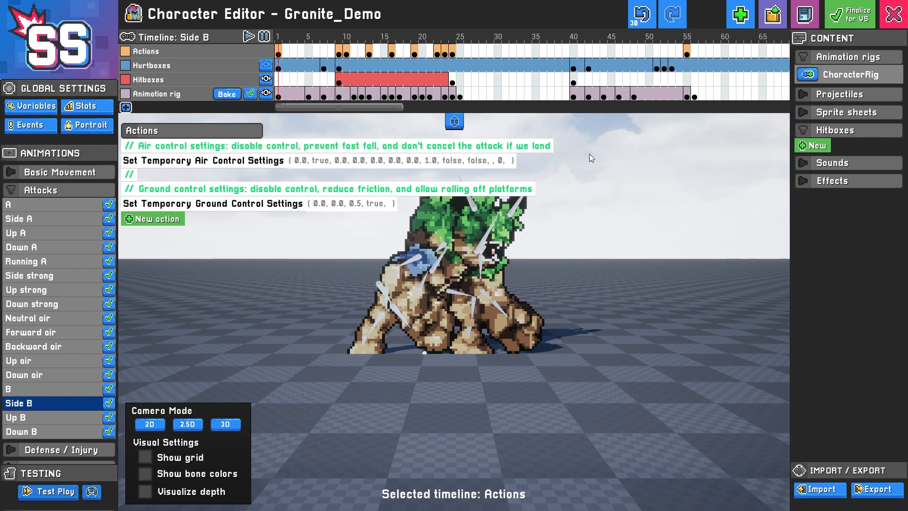
Finalize Granite_Demo for battle, and leave the Character Editor for VS mode
click(858, 21)
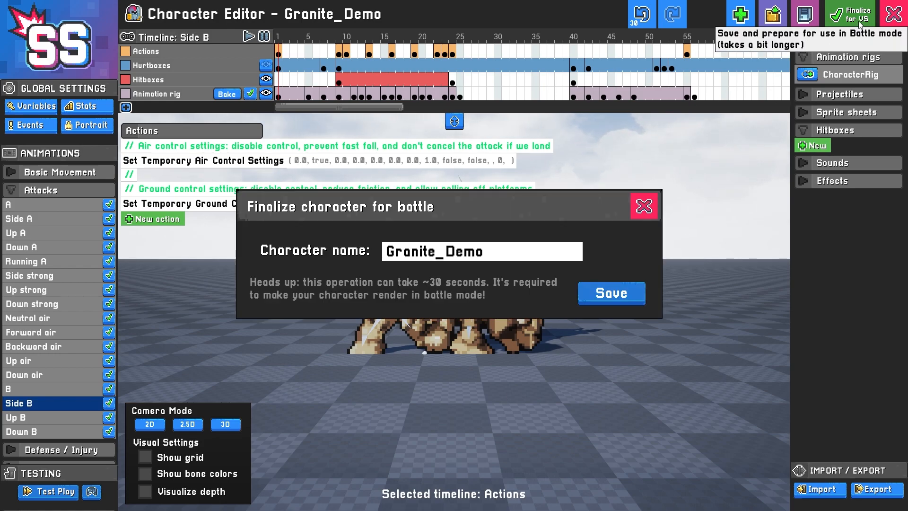
click(622, 293)
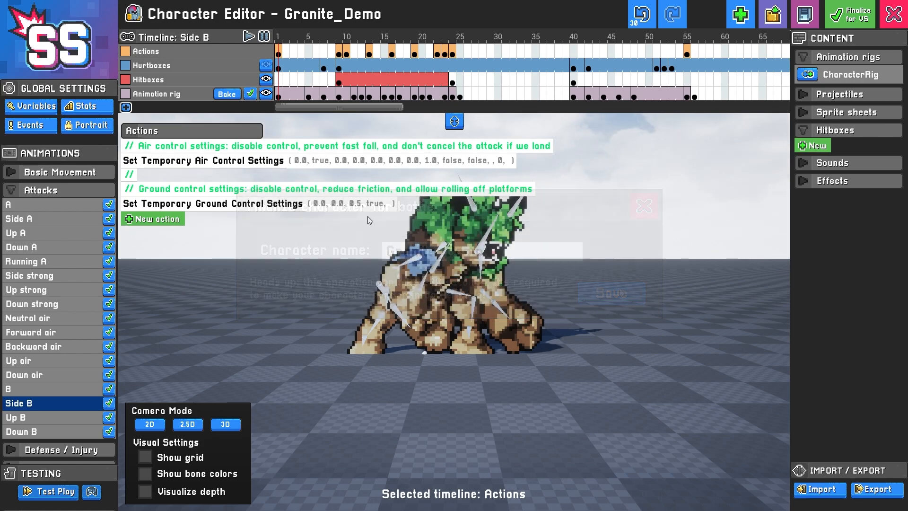
click(896, 18)
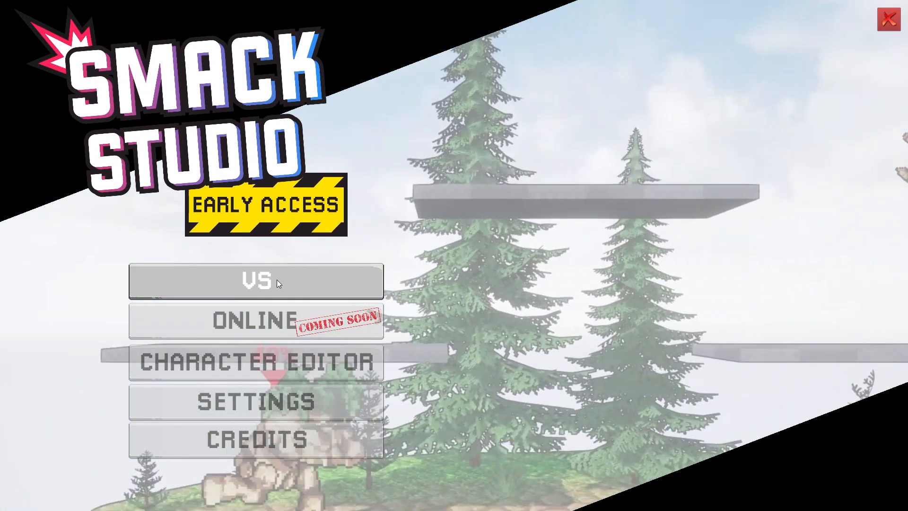
click(278, 281)
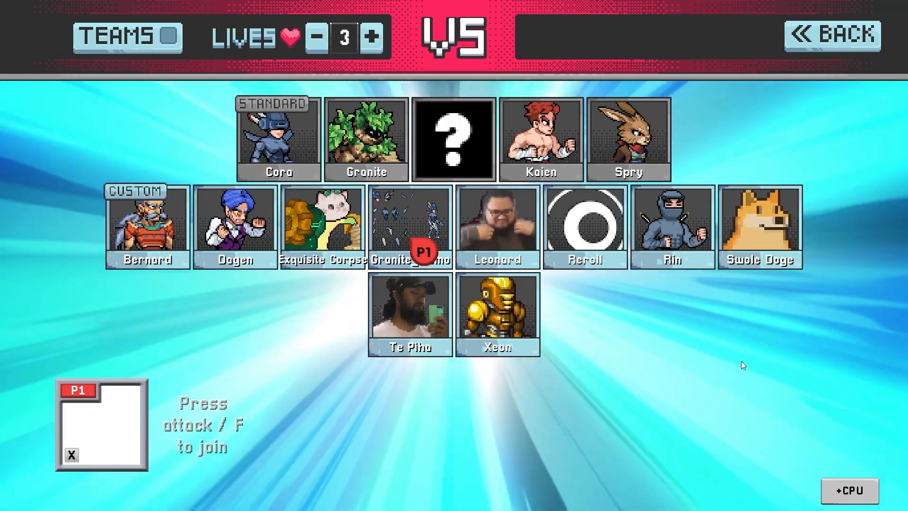
Set up a three-life match with Granite_Demo as P1 against a level 5 CPU Granite and start it
key(f)
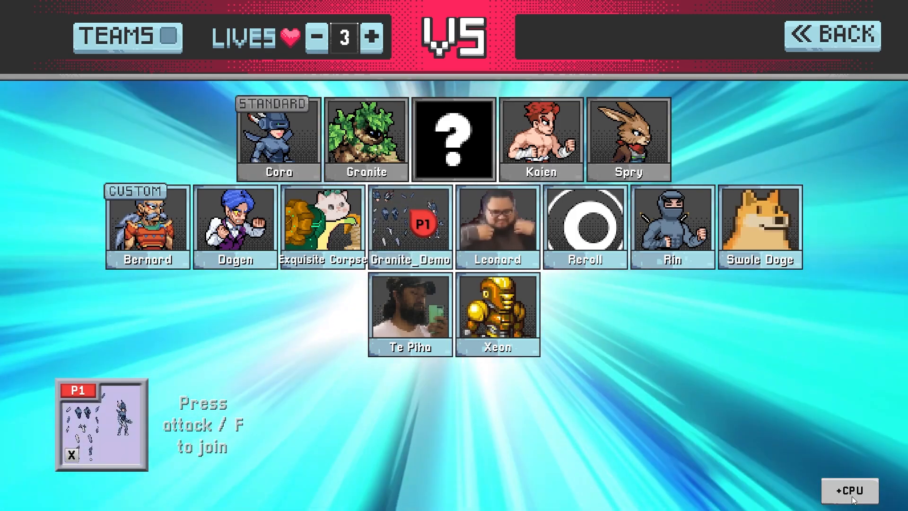
click(850, 490)
drag(205, 422, 362, 140)
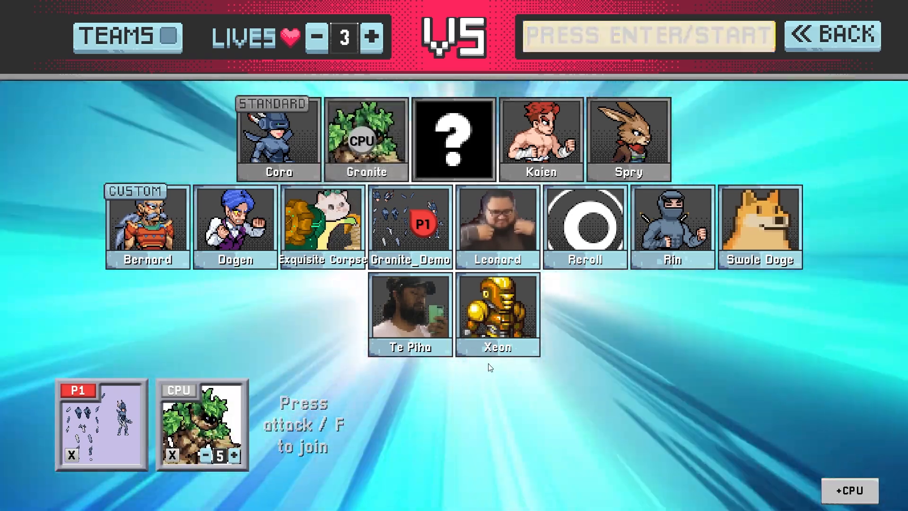
key(Return)
key(Return)
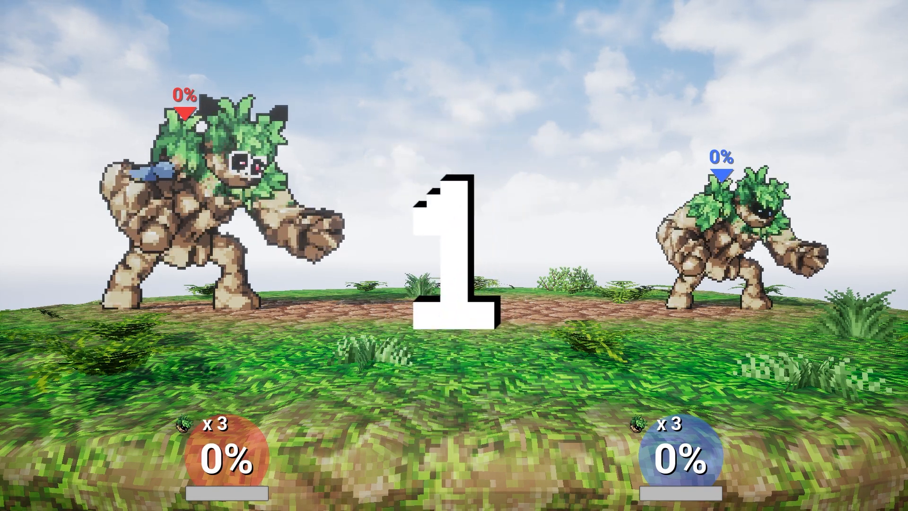
Try out Granite_Demo in battle by running, jumping and attacking the CPU Granite
key(d)
key(a)
key(d)
key(a)
key(d)
key(a)
key(space)
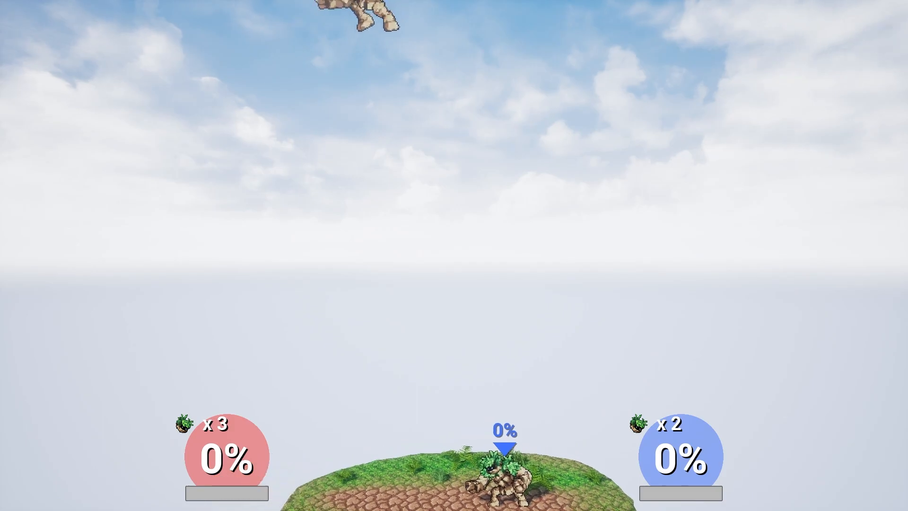
key(d)
key(e)
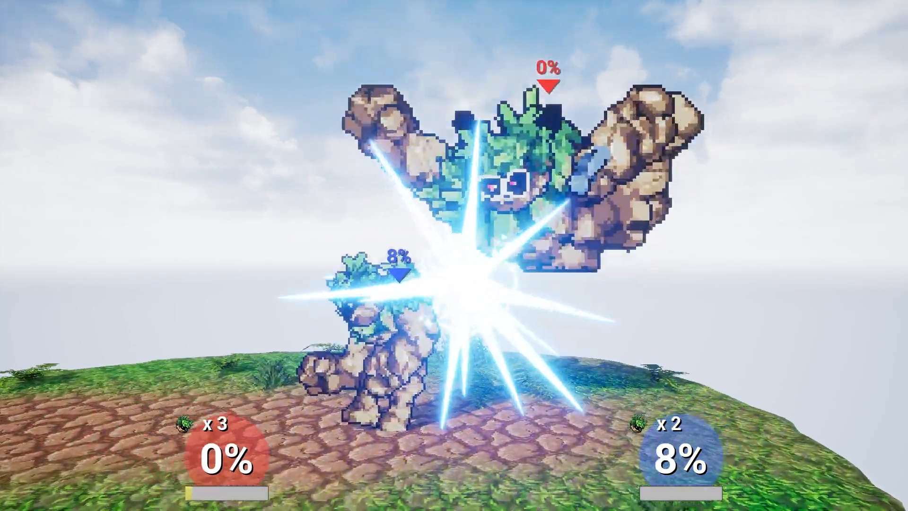
key(a)
key(e)
key(space)
key(d)
key(space)
key(a)
key(d)
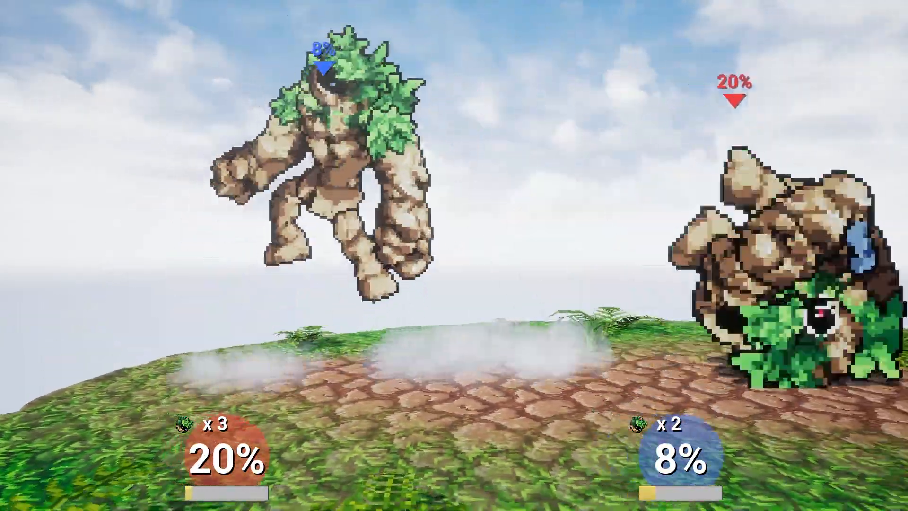
key(a)
key(e)
key(e)
key(space)
key(d)
key(e)
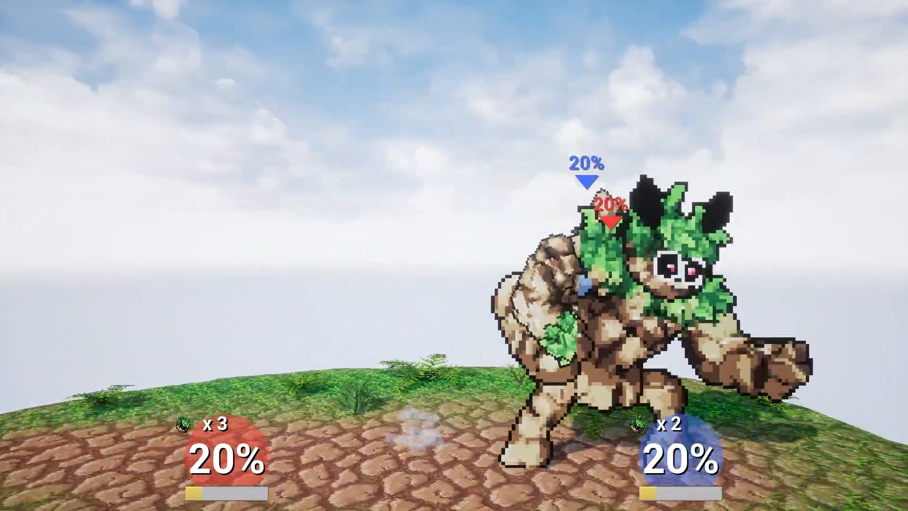
key(space)
key(space)
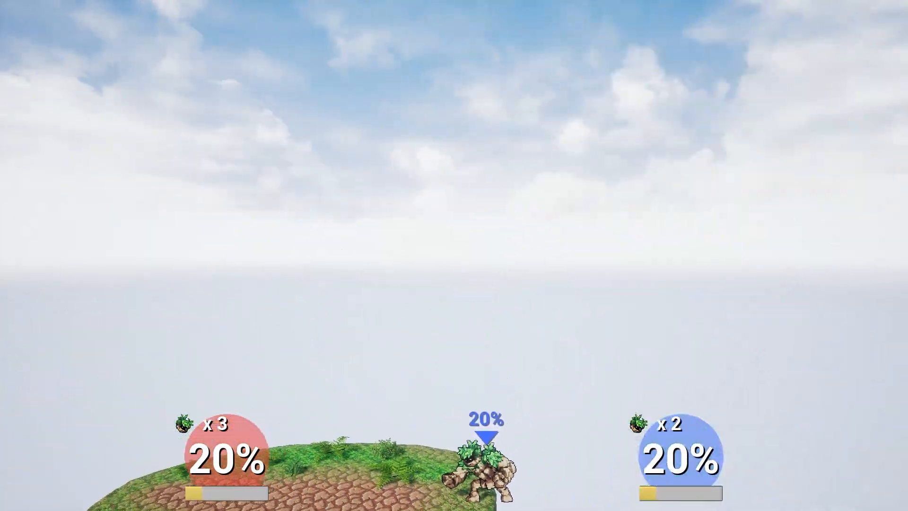
key(a)
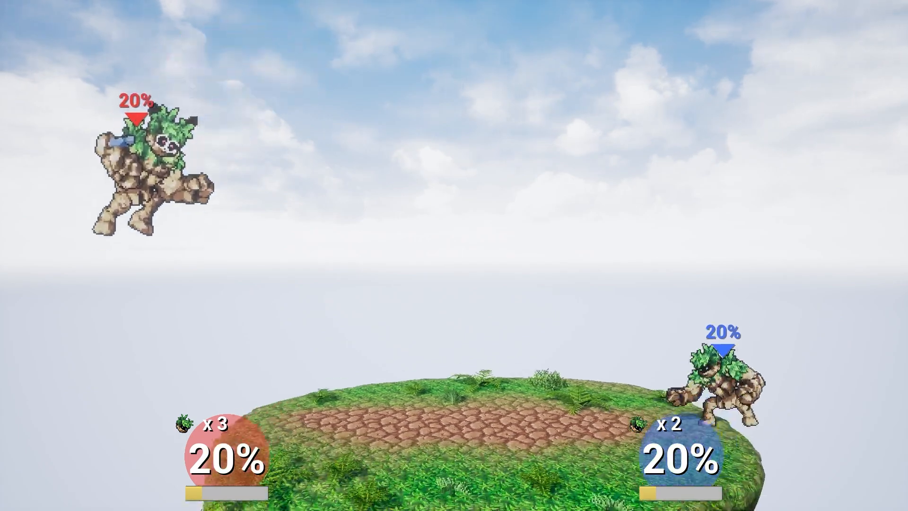
key(d)
key(space)
key(space)
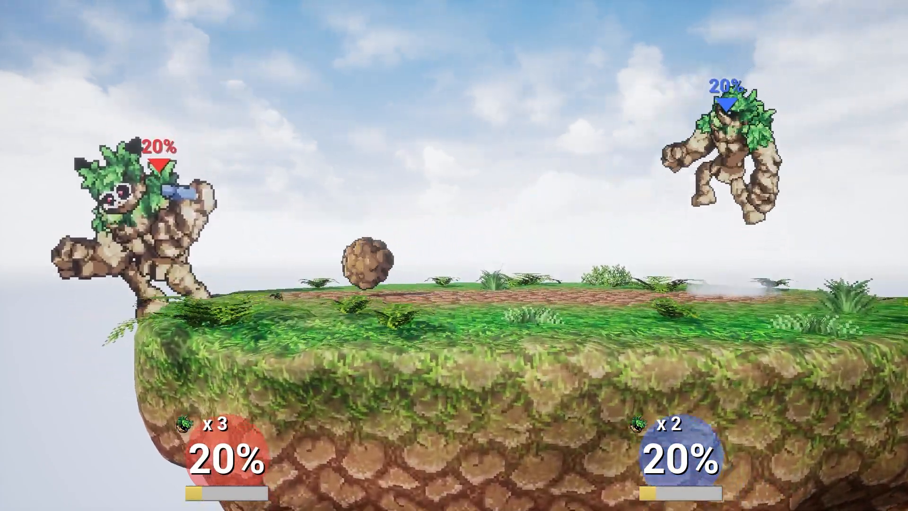
key(a)
key(space)
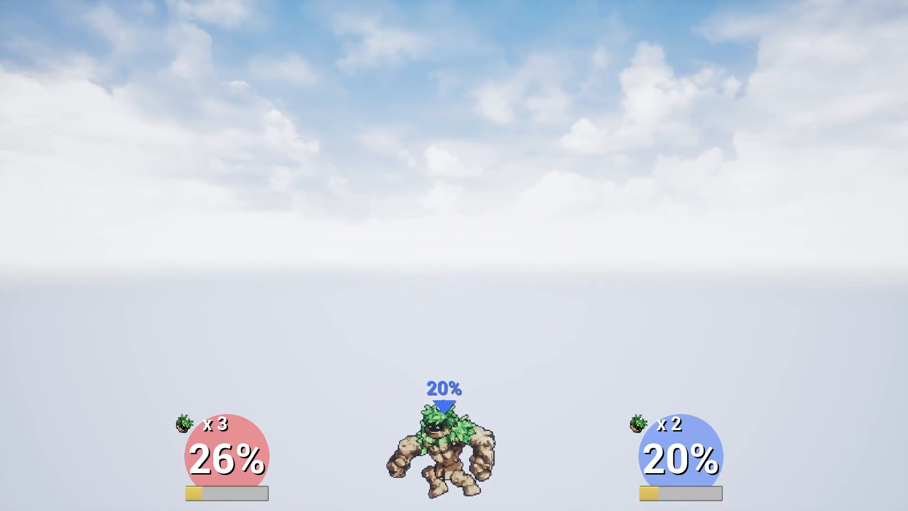
key(a)
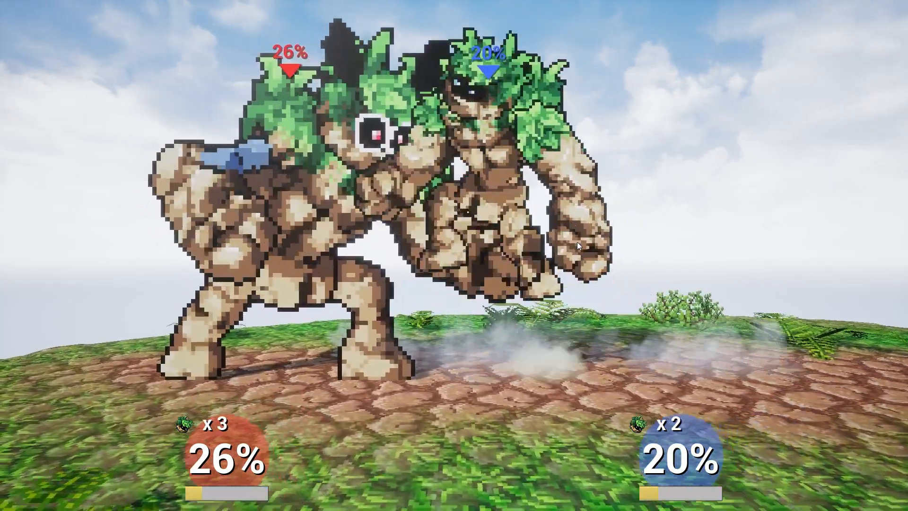
Quit the match, return to the main menu and open an empty Character Editor
key(Escape)
key(Down)
key(Return)
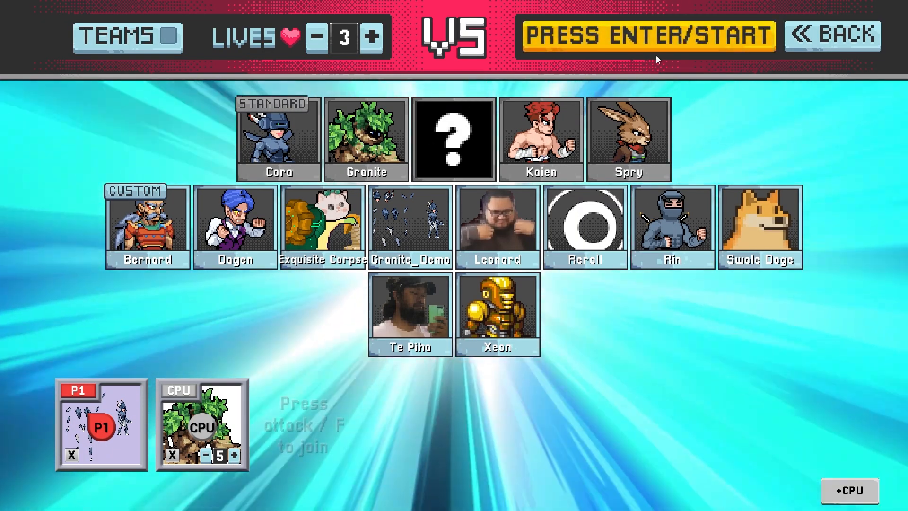
click(814, 38)
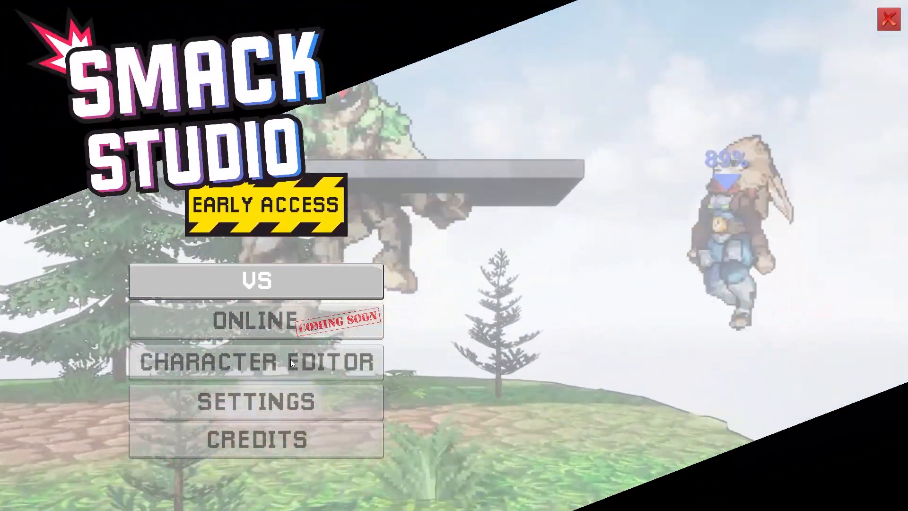
click(256, 362)
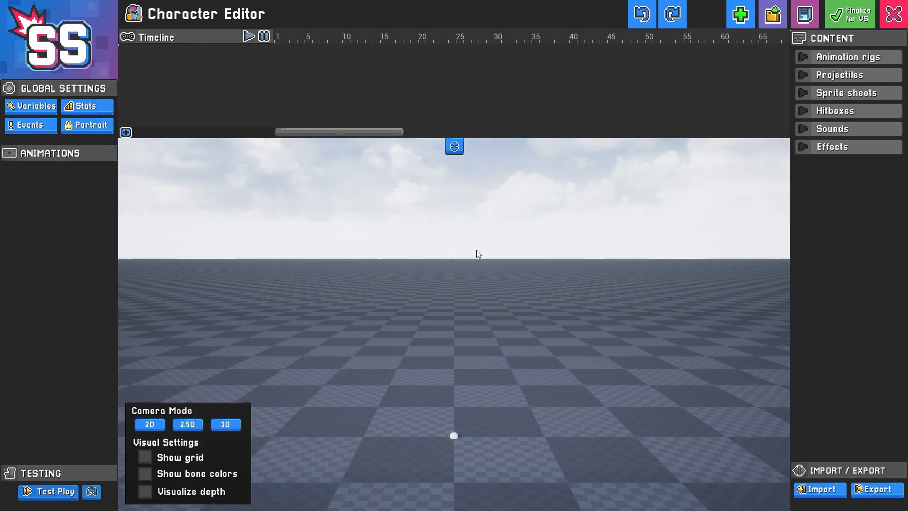